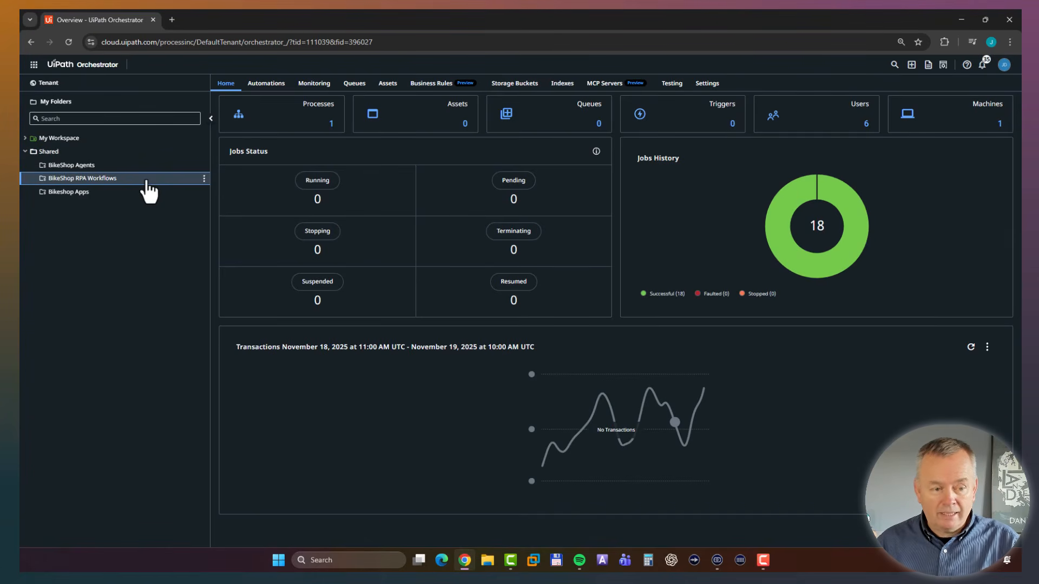
Review the processes in the BikeShop RPA Workflows, BikeShop Agents and Bikeshop Apps folders.
{"action": "left_click", "coordinate": [266, 84]}
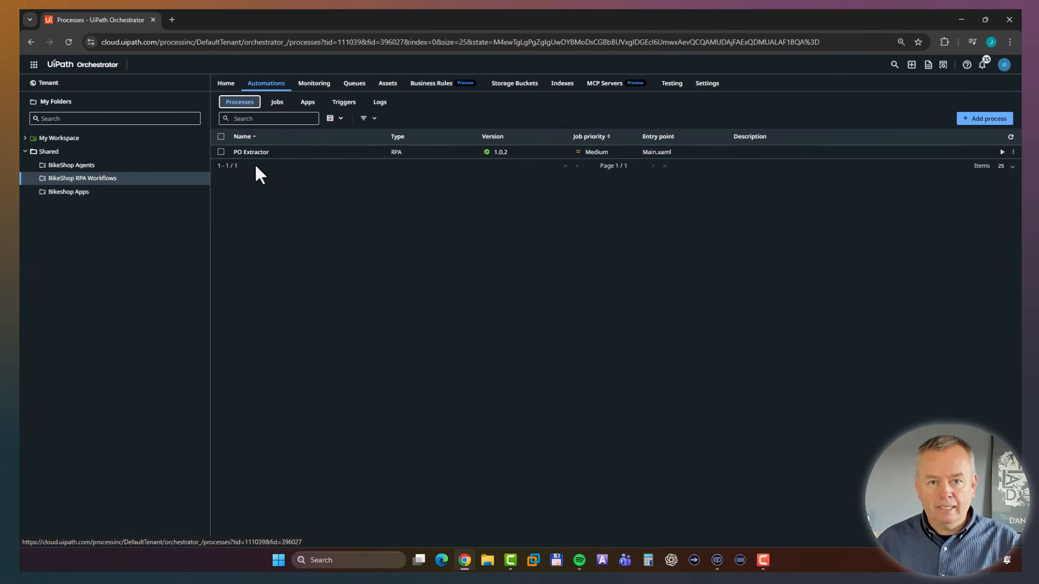
{"action": "left_click", "coordinate": [82, 167]}
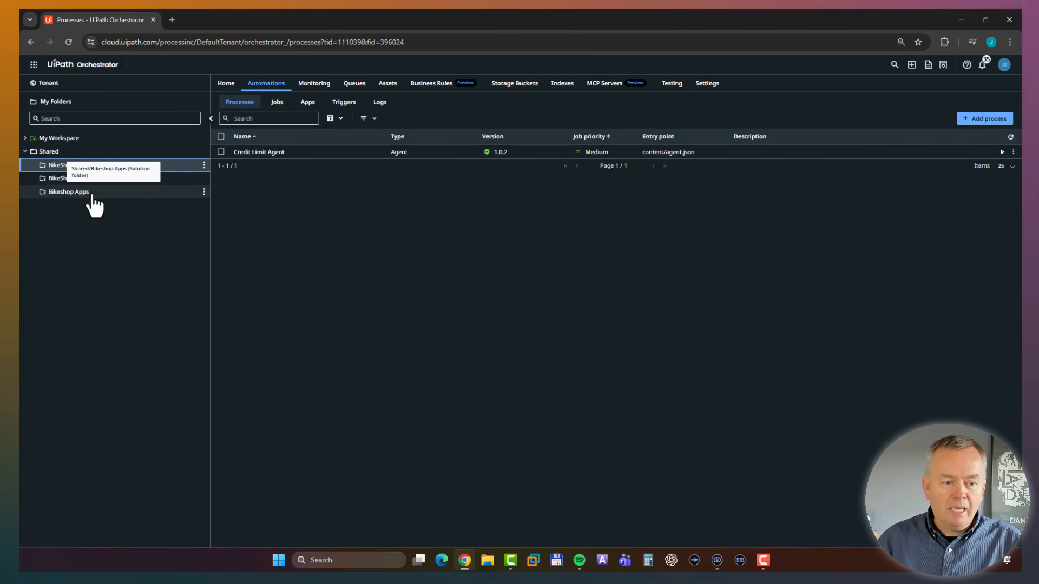
{"action": "left_click", "coordinate": [76, 193]}
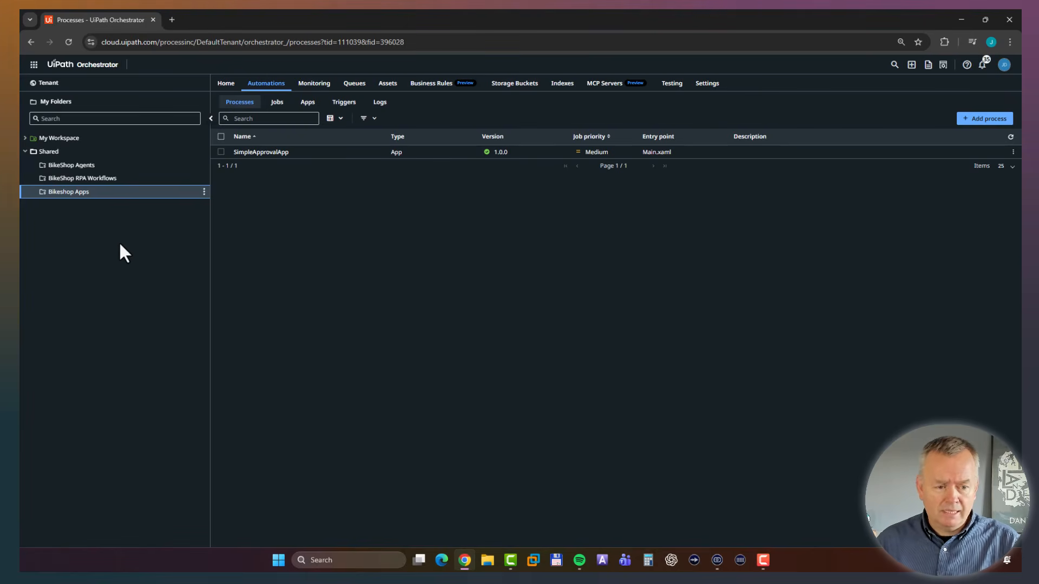
Inspect the Shared folder's Documents and PurchaseOrders storage buckets and its indexes.
{"action": "left_click", "coordinate": [54, 152]}
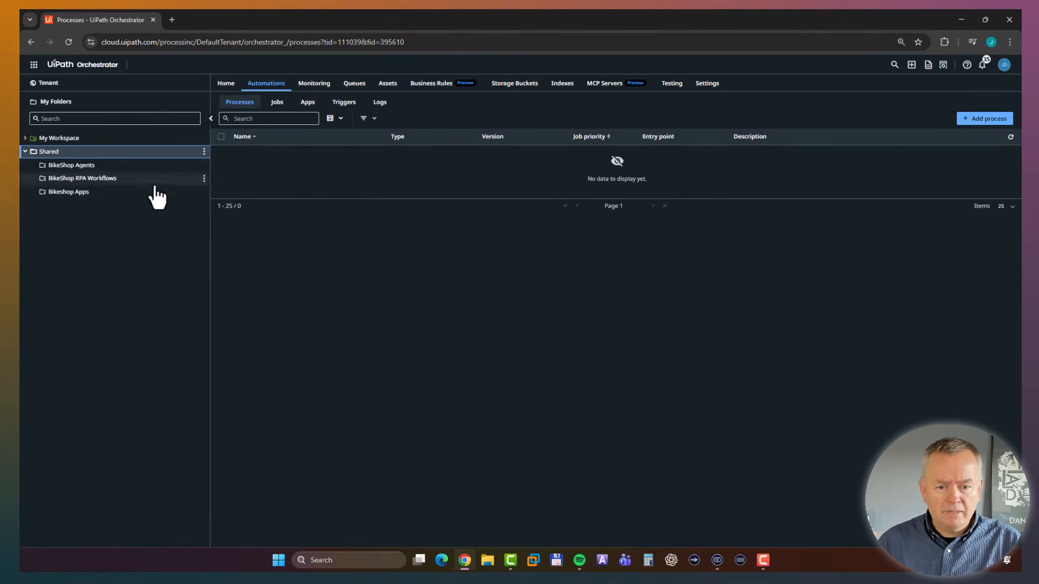
{"action": "left_click", "coordinate": [509, 84]}
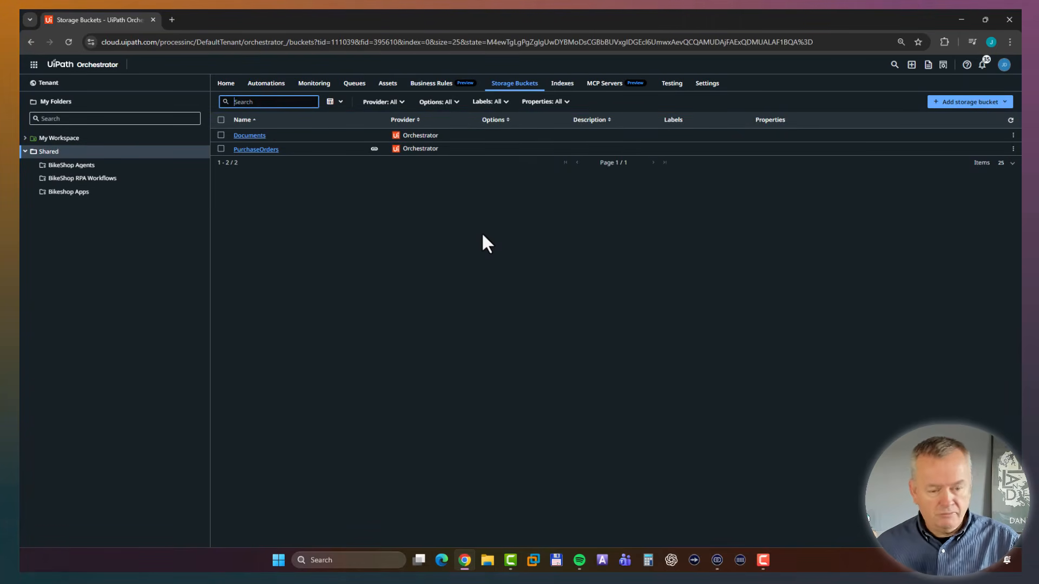
{"action": "left_click", "coordinate": [255, 137]}
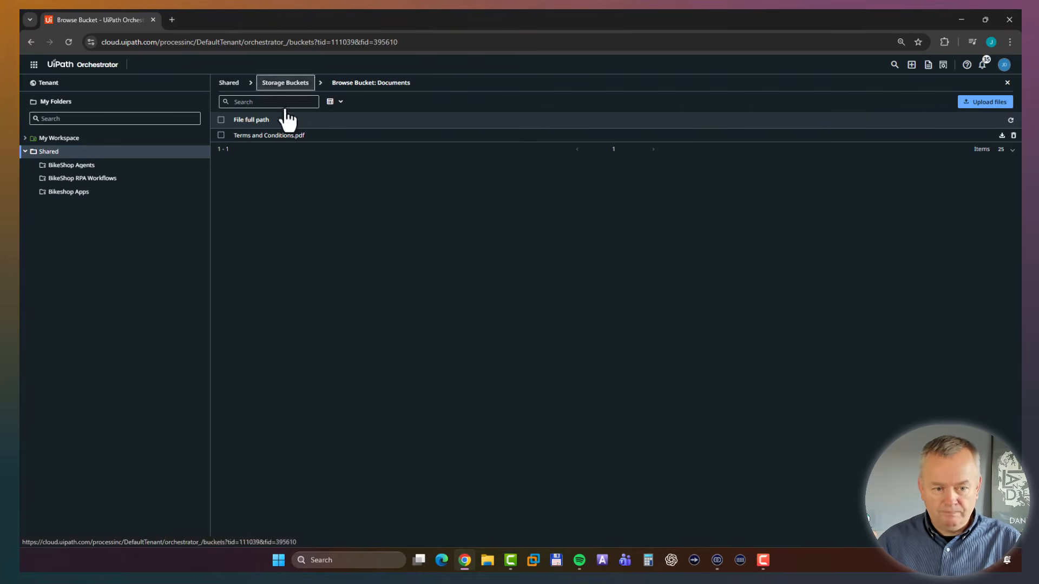
{"action": "left_click", "coordinate": [285, 83]}
{"action": "left_click", "coordinate": [564, 87]}
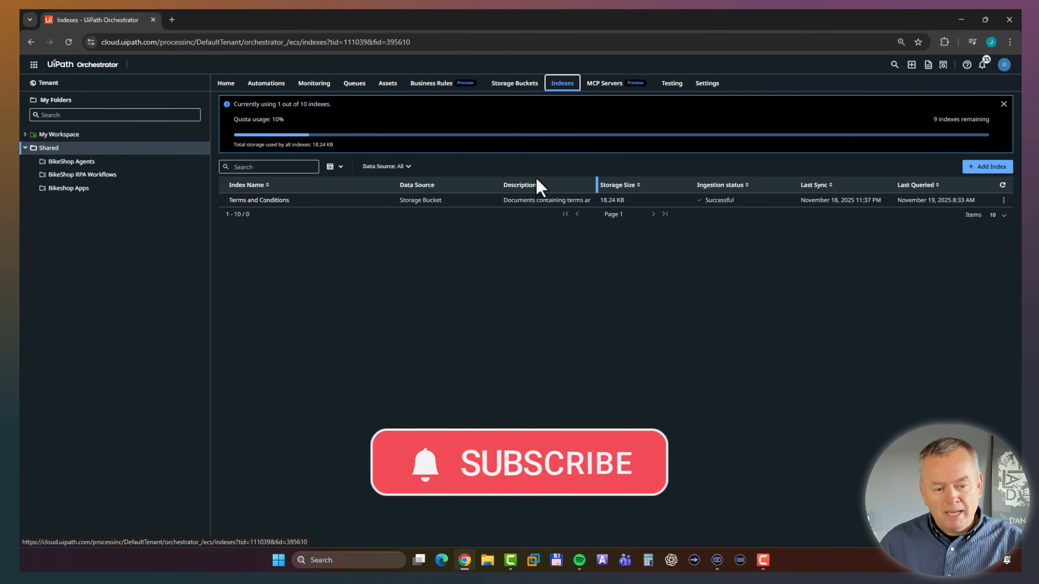
{"action": "left_click", "coordinate": [506, 86]}
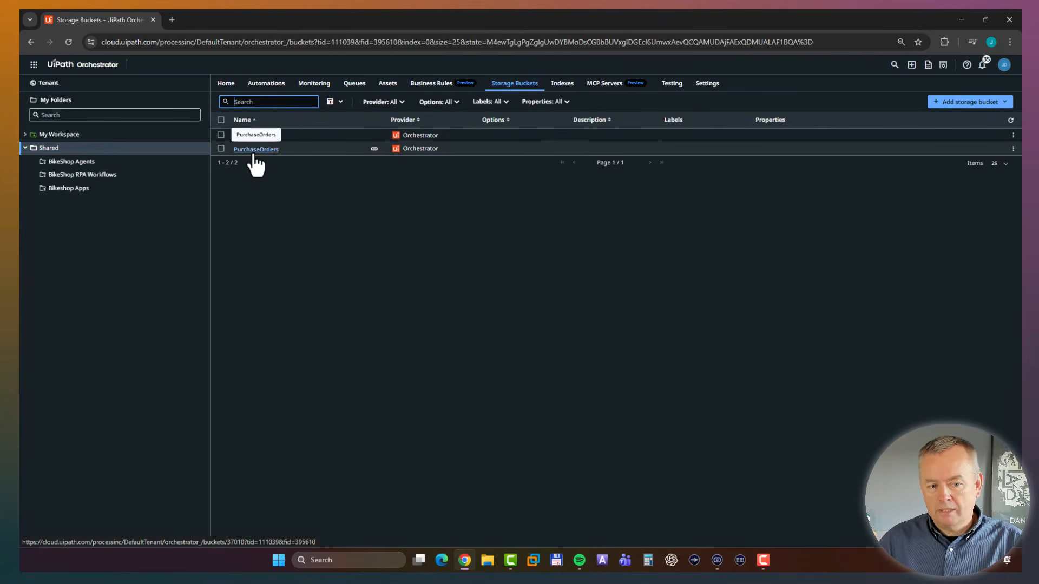
{"action": "left_click", "coordinate": [253, 154]}
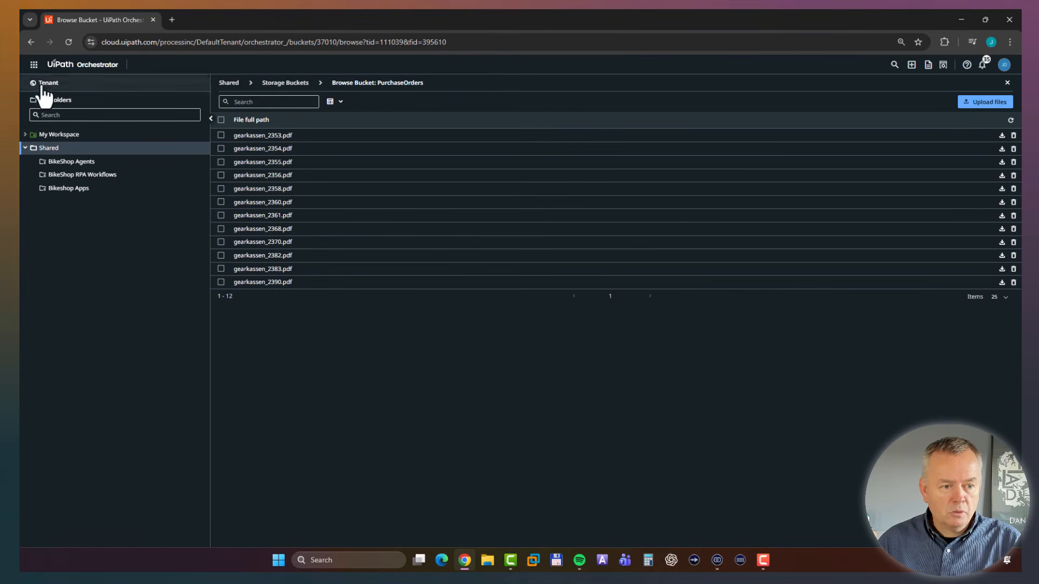
Switch to Integration Service and view the connections in the Shared folder.
{"action": "left_click", "coordinate": [34, 64]}
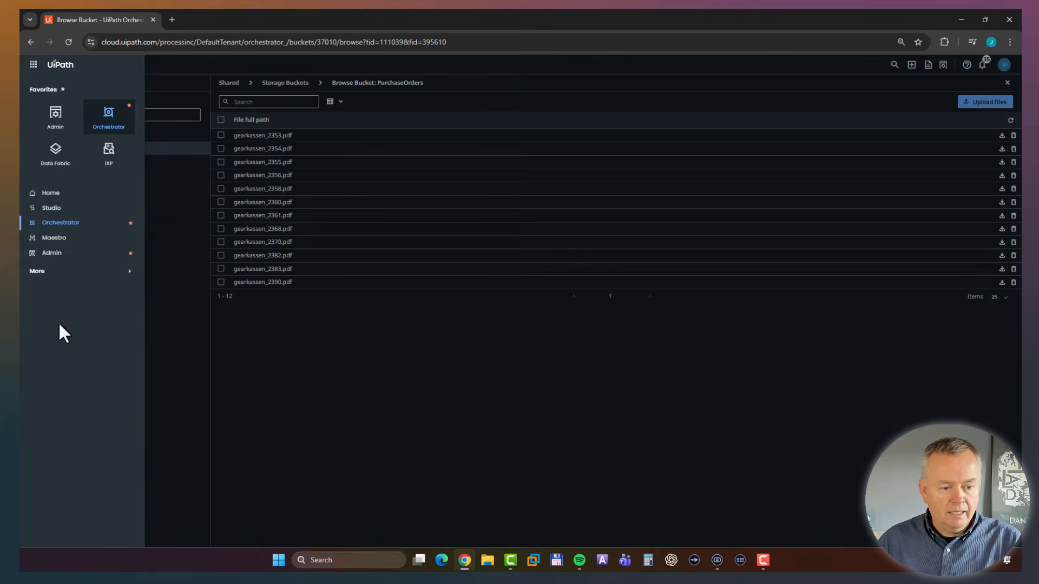
{"action": "left_click", "coordinate": [64, 275]}
{"action": "left_click", "coordinate": [70, 422]}
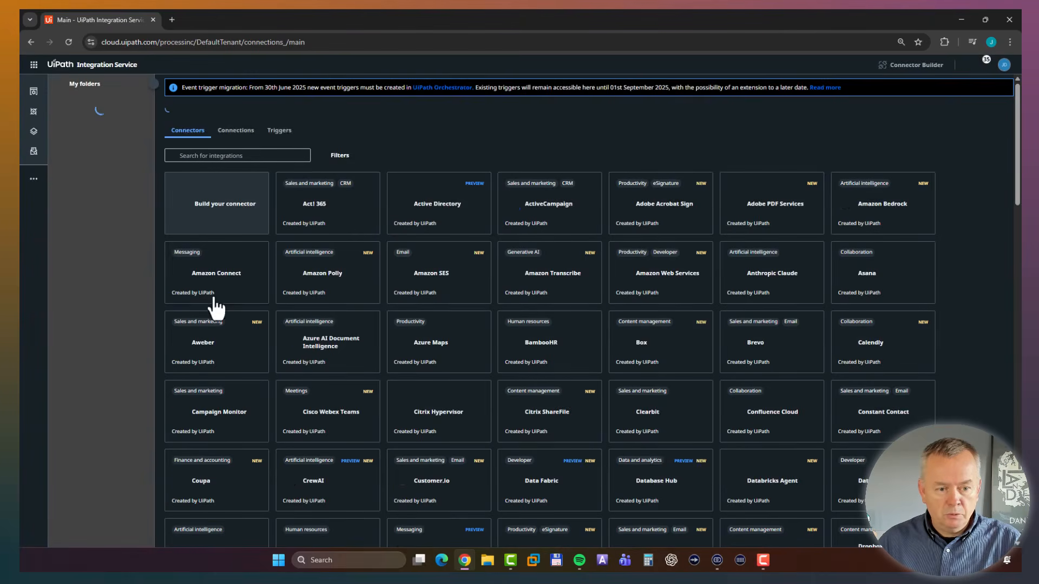
{"action": "left_click", "coordinate": [78, 143]}
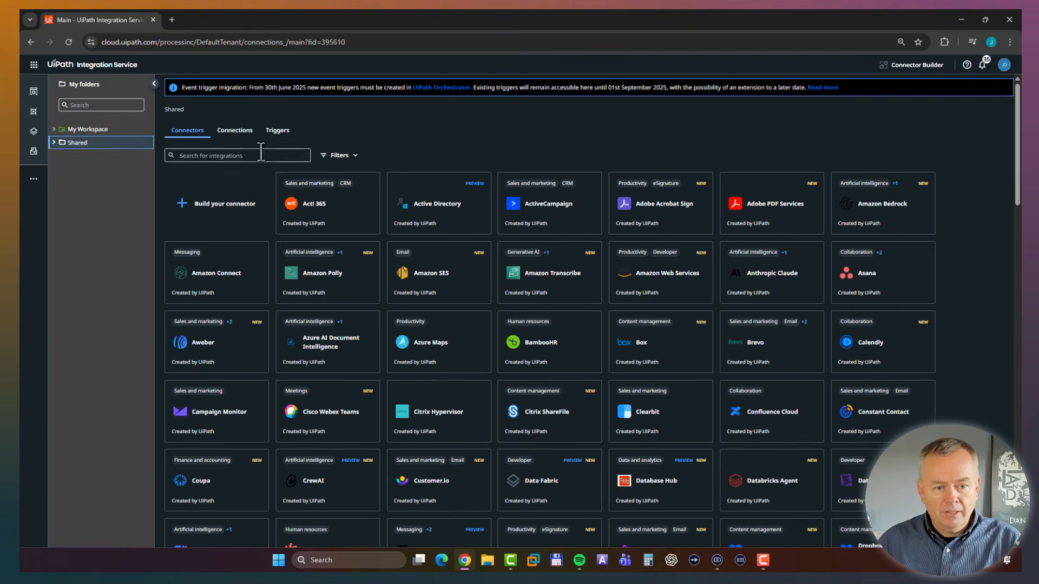
{"action": "left_click", "coordinate": [239, 134]}
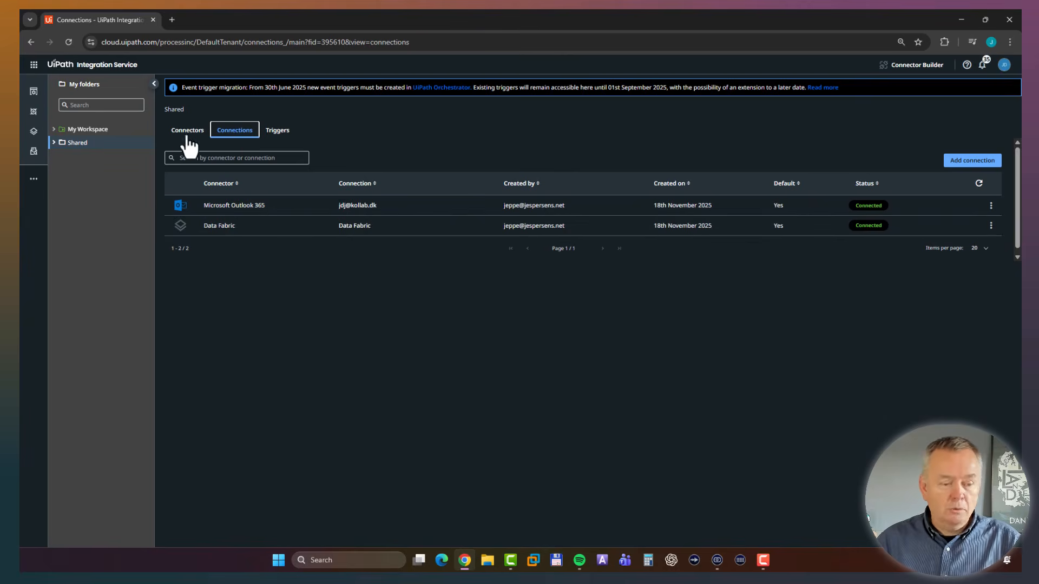
Switch to Data Fabric and inspect the OrderSystem entity's fields, data and new-record form without adding a record.
{"action": "left_click", "coordinate": [33, 66]}
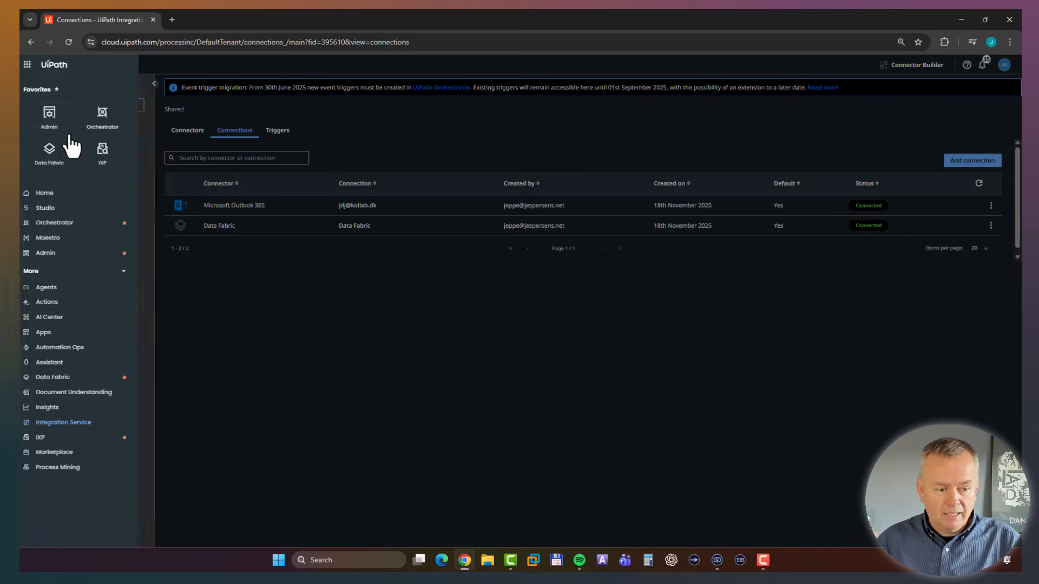
{"action": "left_click", "coordinate": [59, 162]}
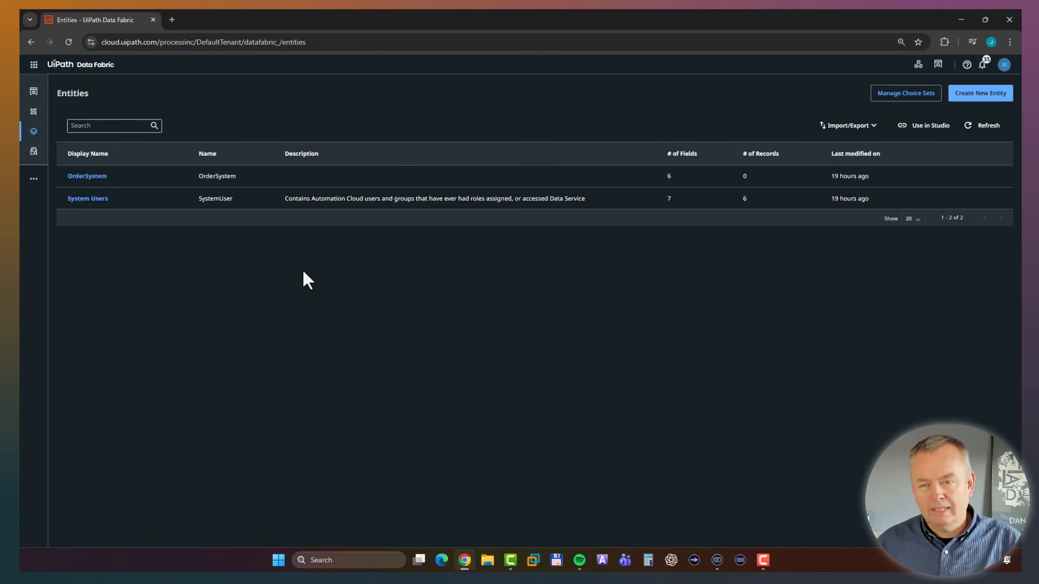
{"action": "left_click", "coordinate": [96, 183]}
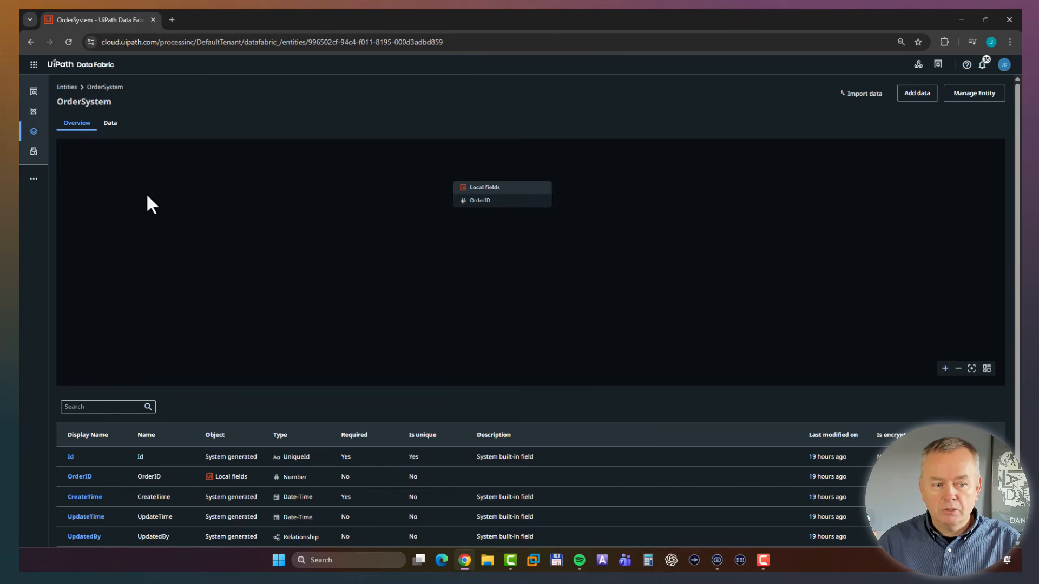
{"action": "left_click", "coordinate": [111, 124]}
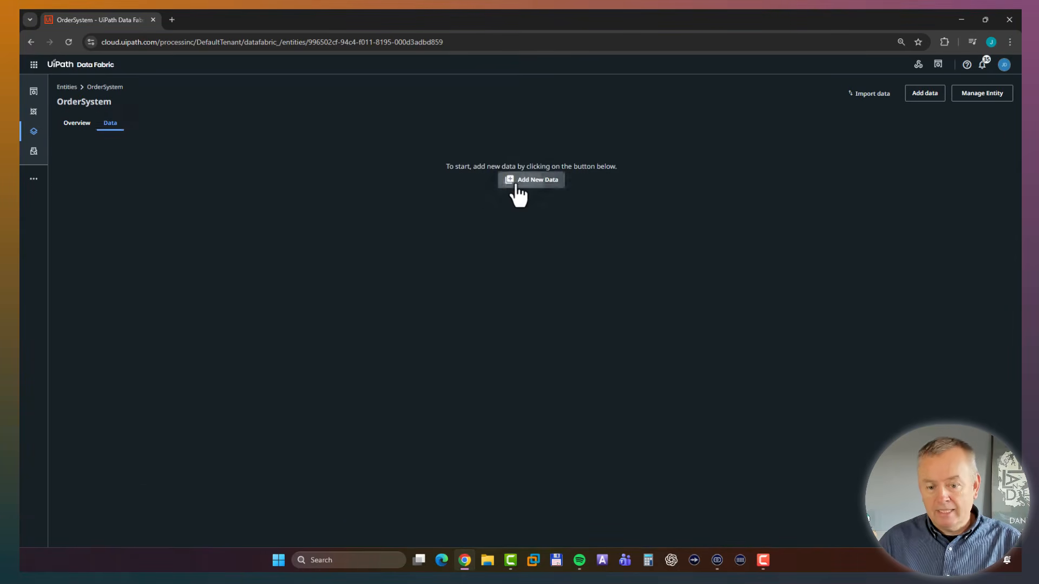
{"action": "left_click", "coordinate": [516, 187]}
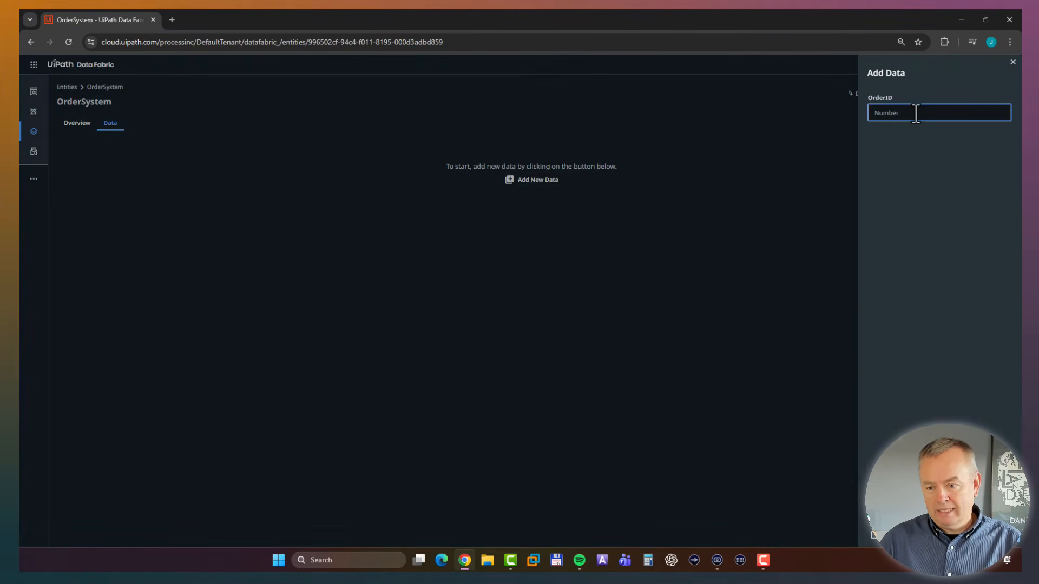
{"action": "left_click", "coordinate": [947, 537]}
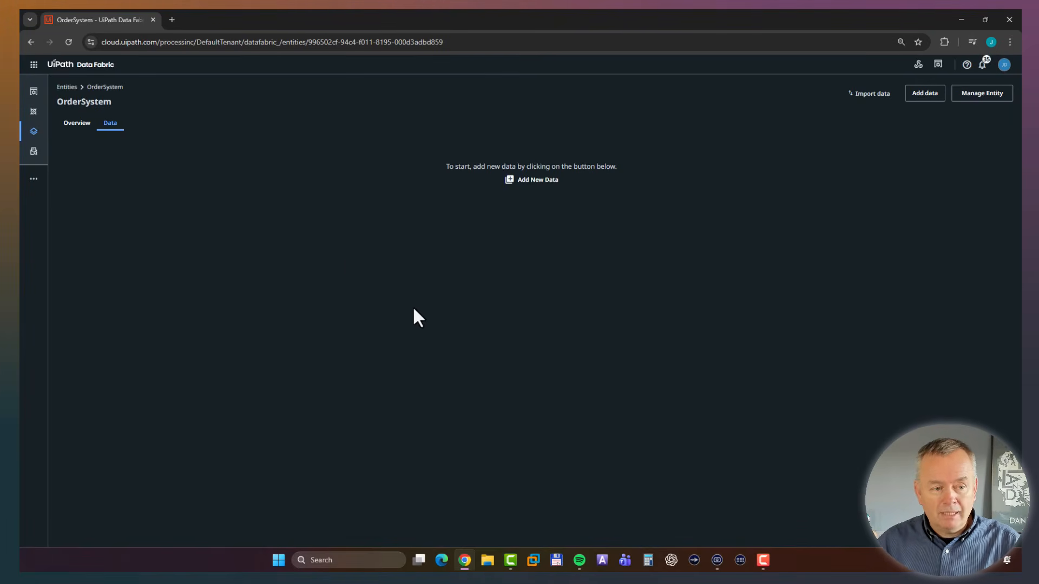
Return to Orchestrator and show the subfolders of the Shared folder.
{"action": "left_click", "coordinate": [33, 65]}
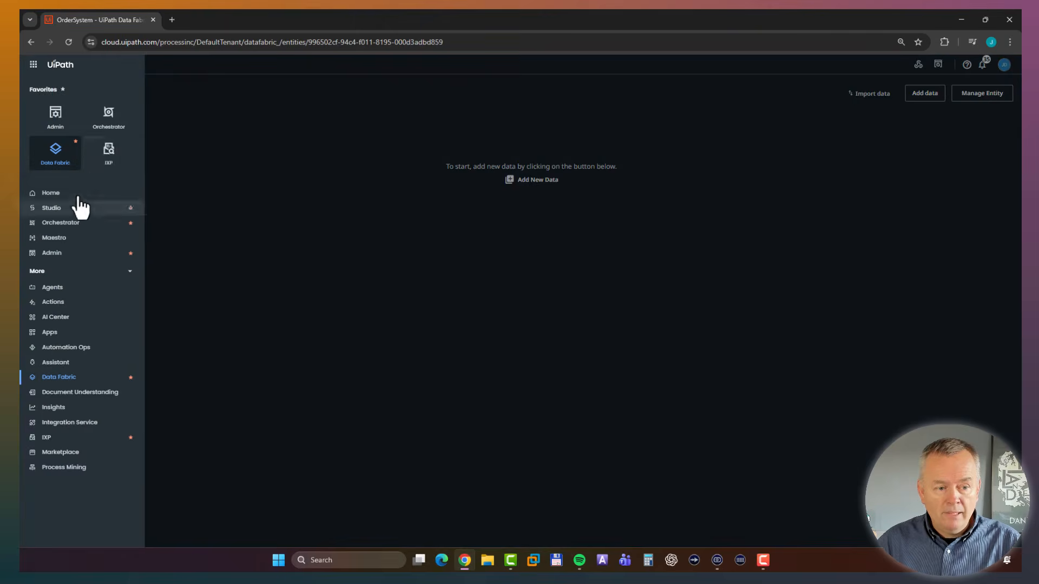
{"action": "left_click", "coordinate": [110, 128]}
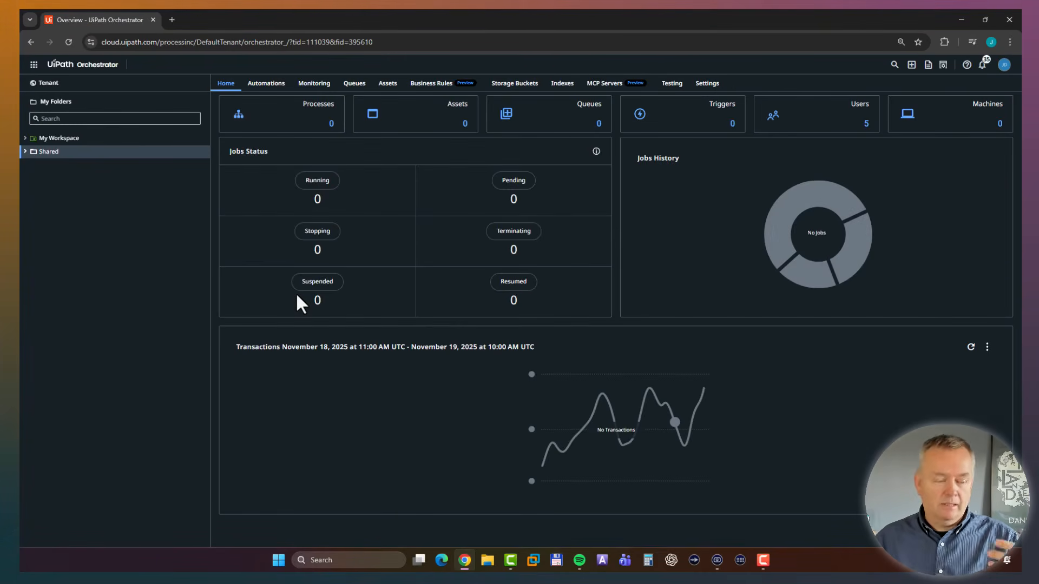
{"action": "left_click", "coordinate": [25, 152]}
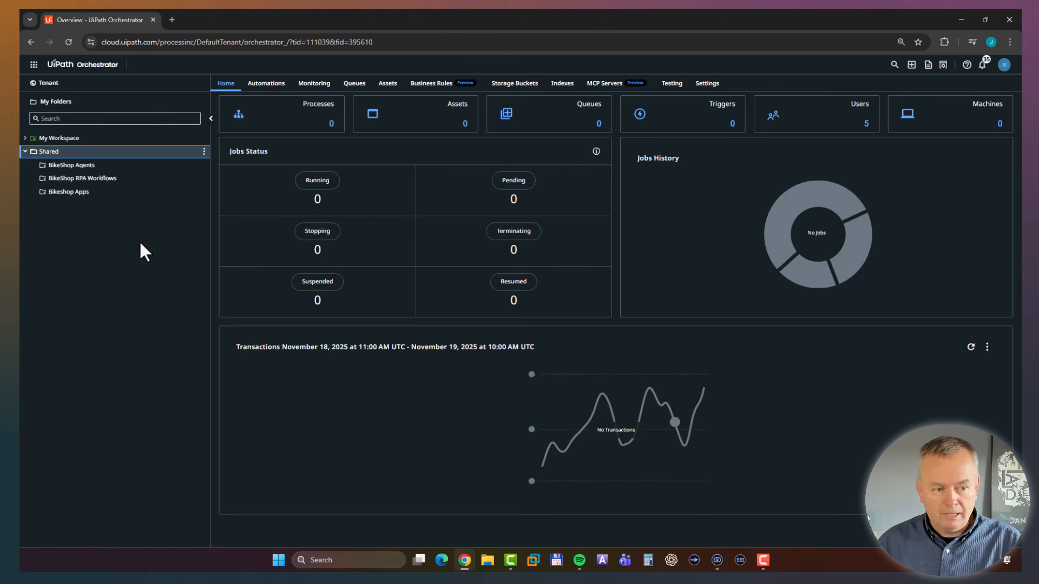
Switch to Studio and create a new Agentic Process.
{"action": "left_click", "coordinate": [34, 64]}
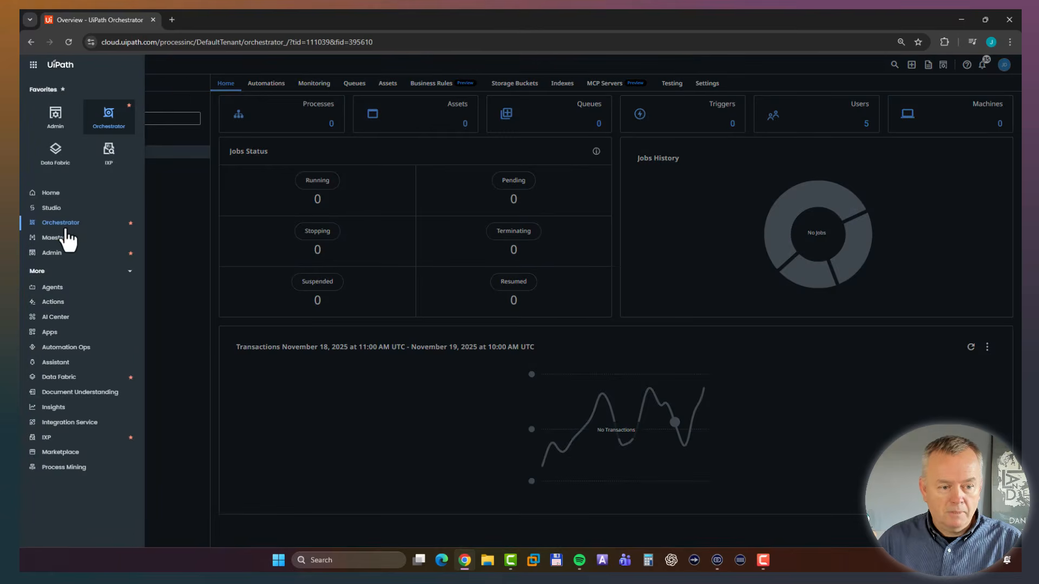
{"action": "left_click", "coordinate": [64, 211]}
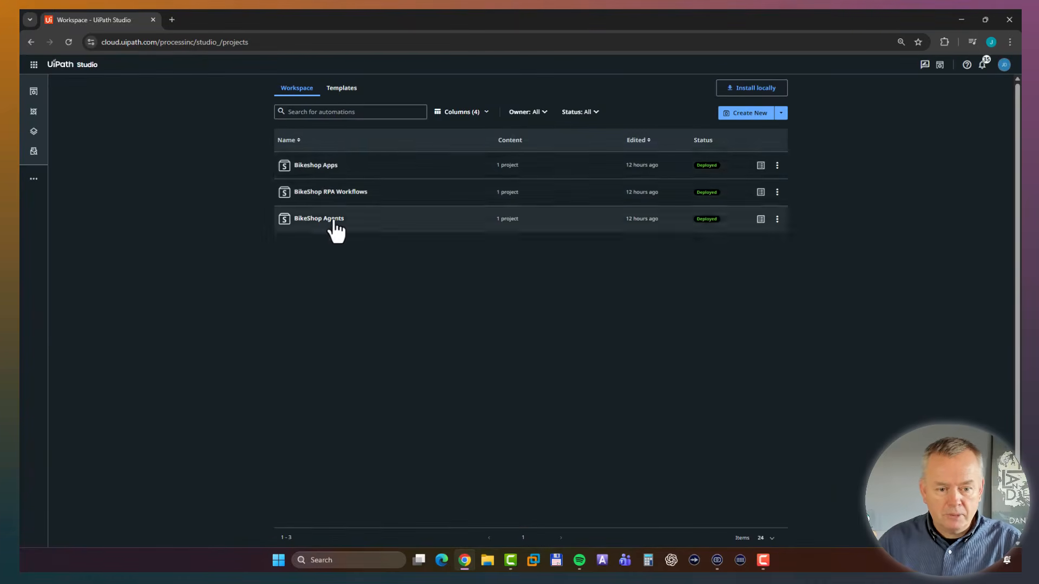
{"action": "left_click", "coordinate": [781, 114]}
{"action": "left_click", "coordinate": [755, 132]}
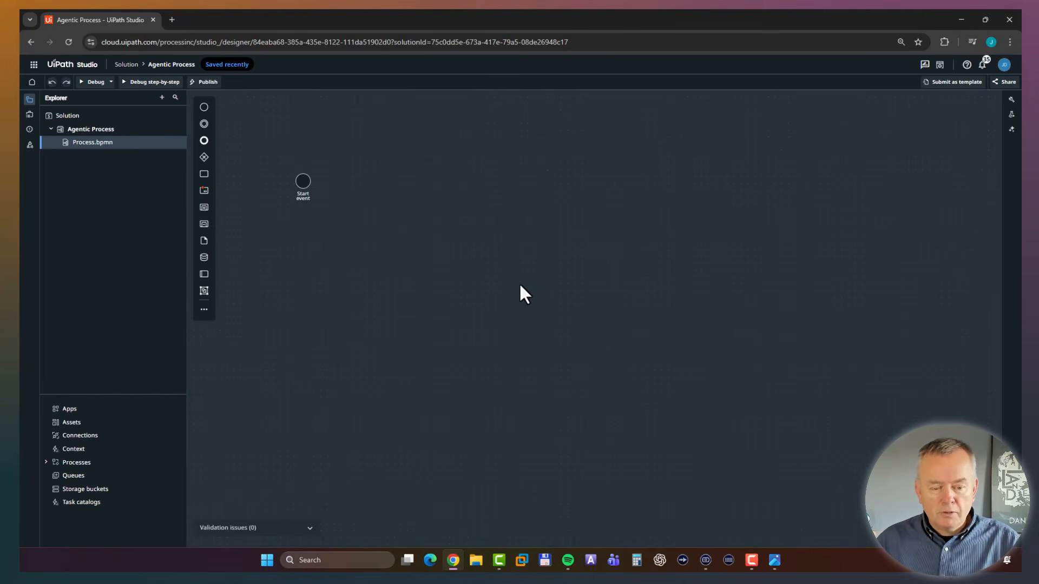
Shift the start event slightly on the BPMN canvas and append two connected tasks in sequence after it.
{"action": "left_click_drag", "start_coordinate": [299, 180], "coordinate": [284, 180]}
{"action": "left_click", "coordinate": [360, 220]}
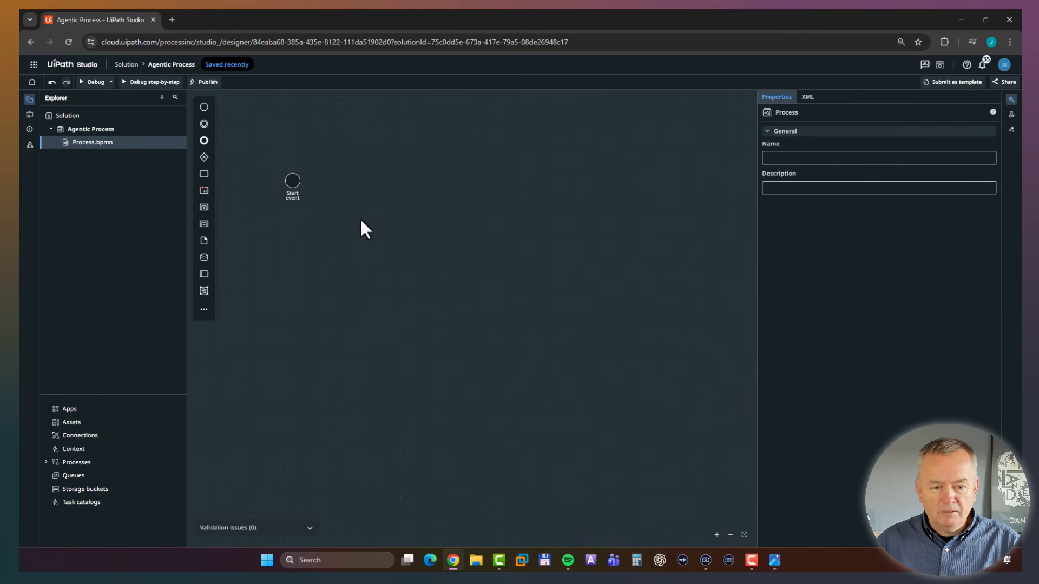
{"action": "left_click", "coordinate": [291, 178]}
{"action": "left_click", "coordinate": [281, 155]}
{"action": "left_click", "coordinate": [336, 181]}
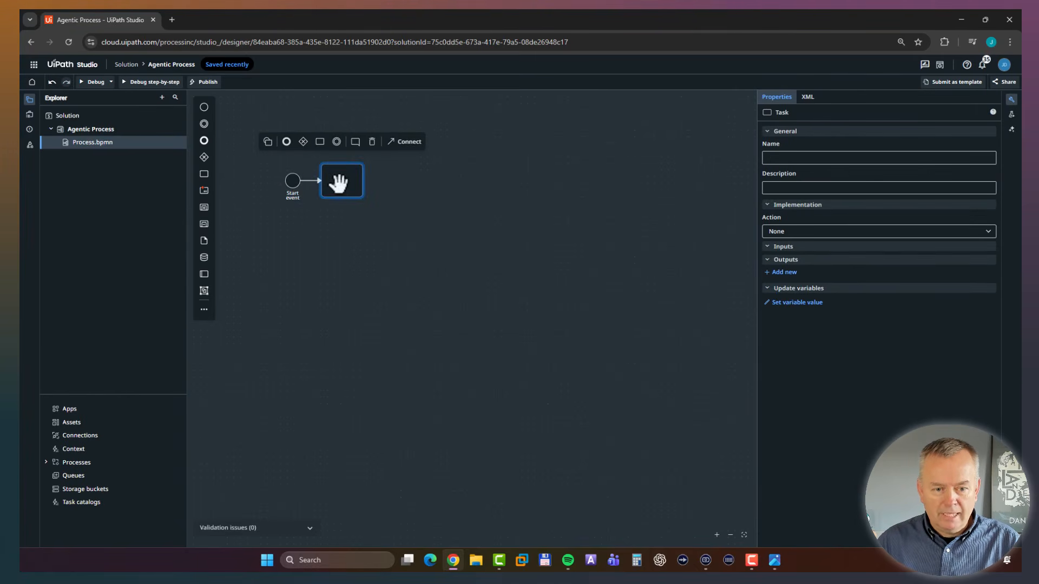
{"action": "left_click", "coordinate": [319, 143]}
{"action": "left_click", "coordinate": [456, 306]}
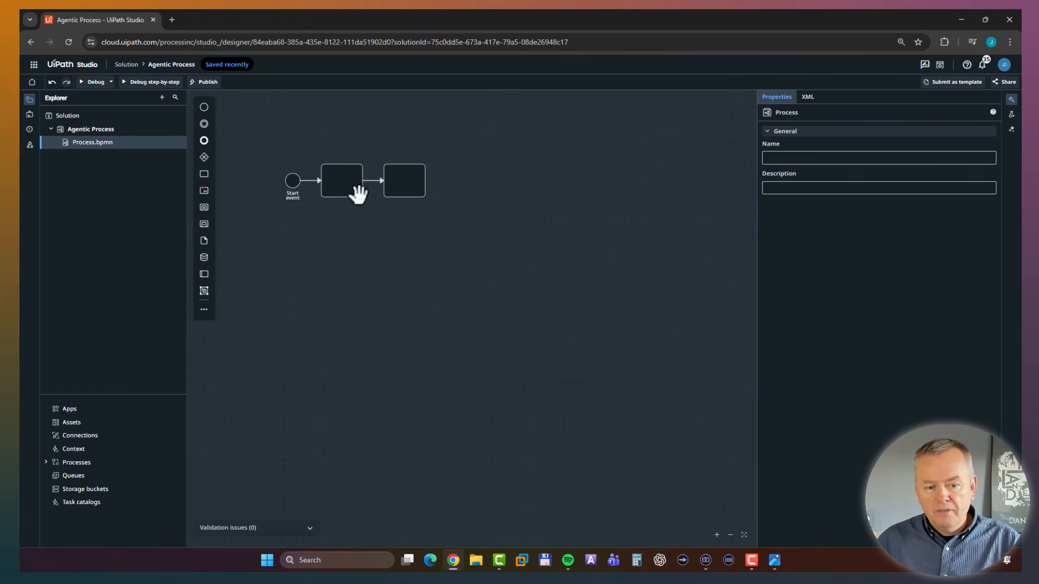
Name the first task after the start event "Extract PO".
{"action": "double_click", "coordinate": [343, 180]}
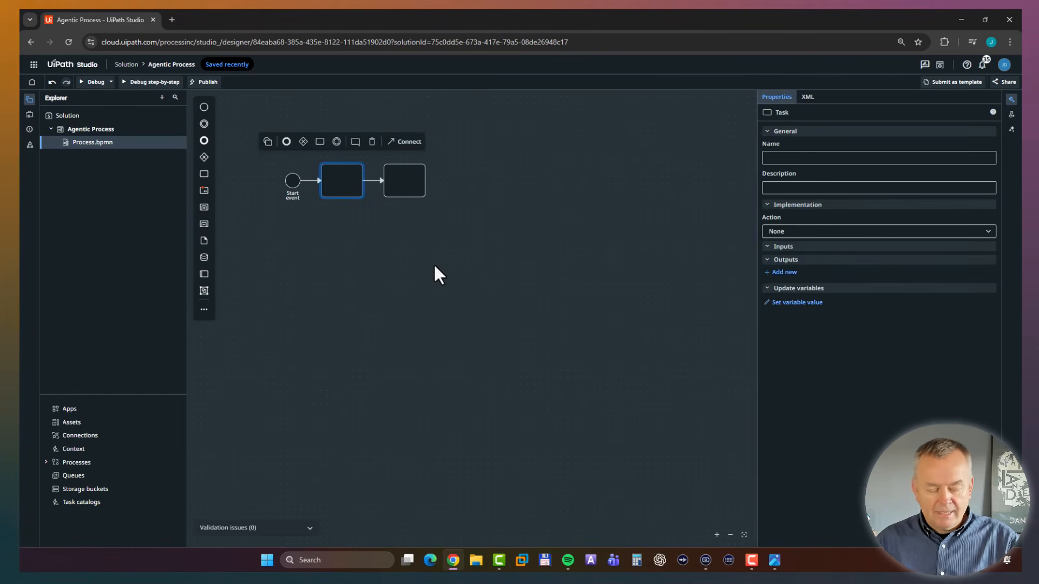
{"action": "type", "text": "Extract PO"}
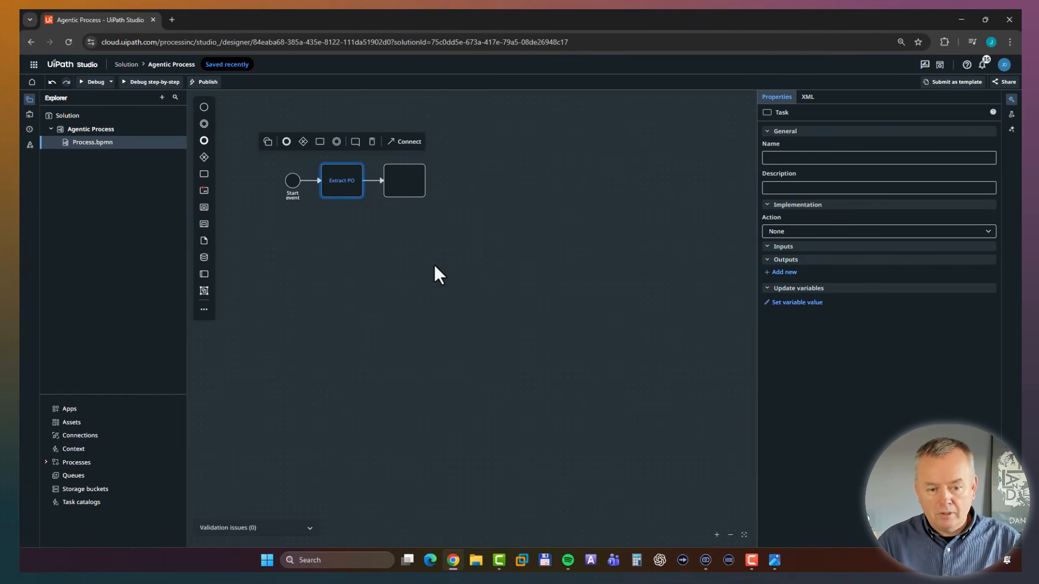
{"action": "key", "text": "Return"}
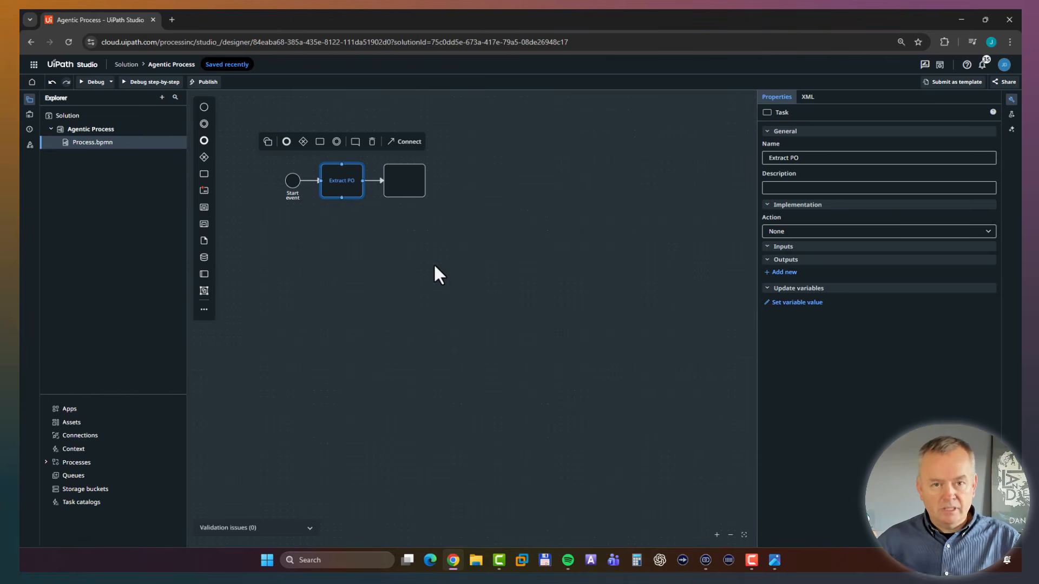
{"action": "left_click", "coordinate": [435, 265]}
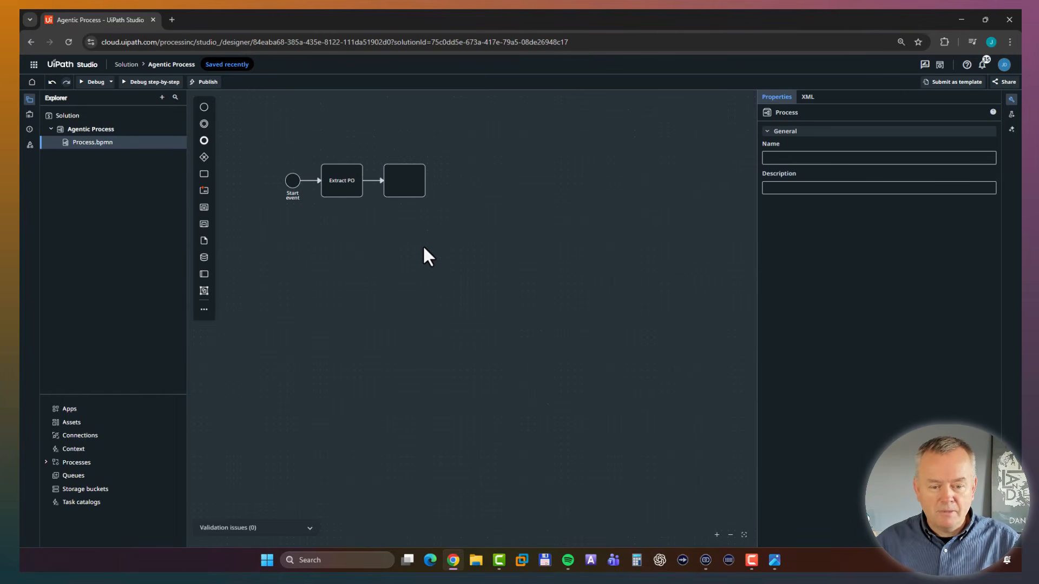
Name the empty task that follows Extract PO "Credit Limit Agent".
{"action": "double_click", "coordinate": [403, 178]}
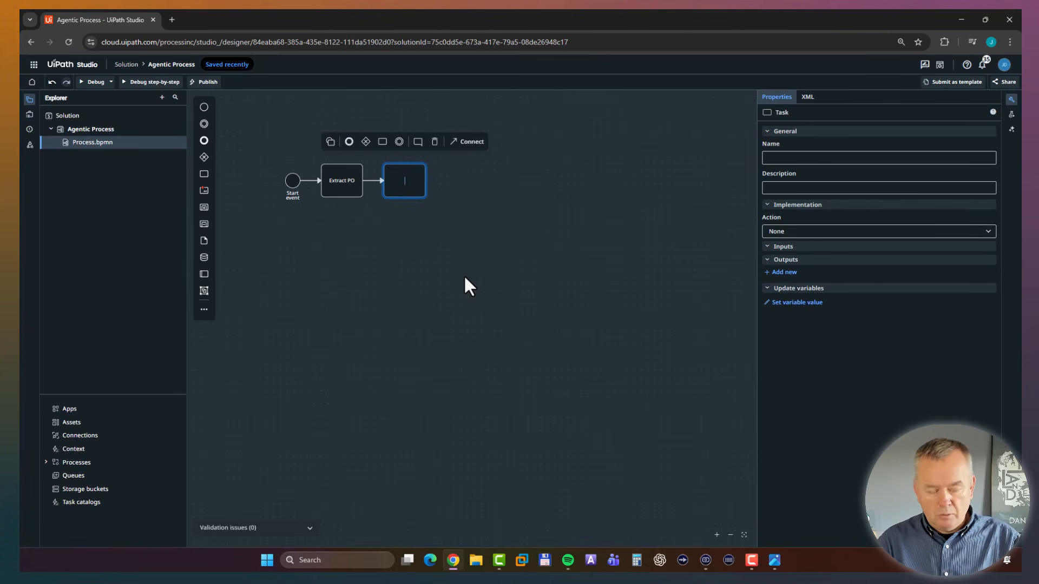
{"action": "type", "text": "Crea"}
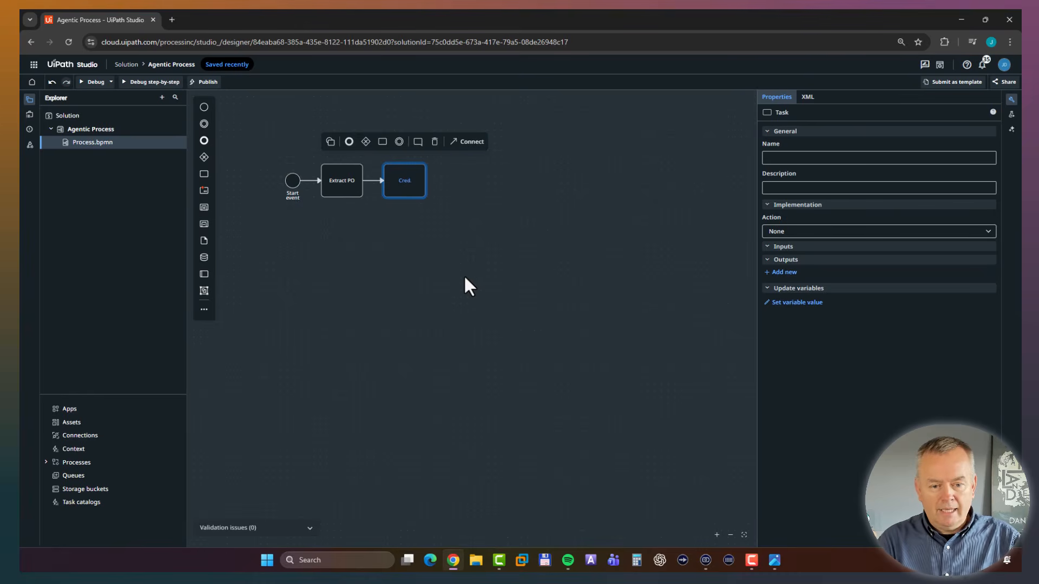
{"action": "type", "text": "it Limit Agent"}
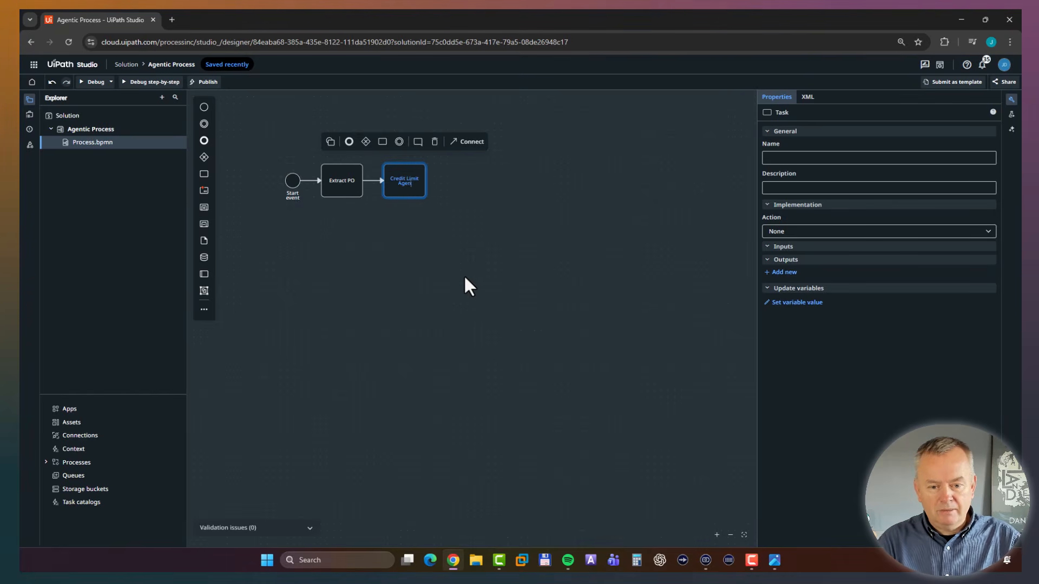
{"action": "left_click", "coordinate": [475, 272]}
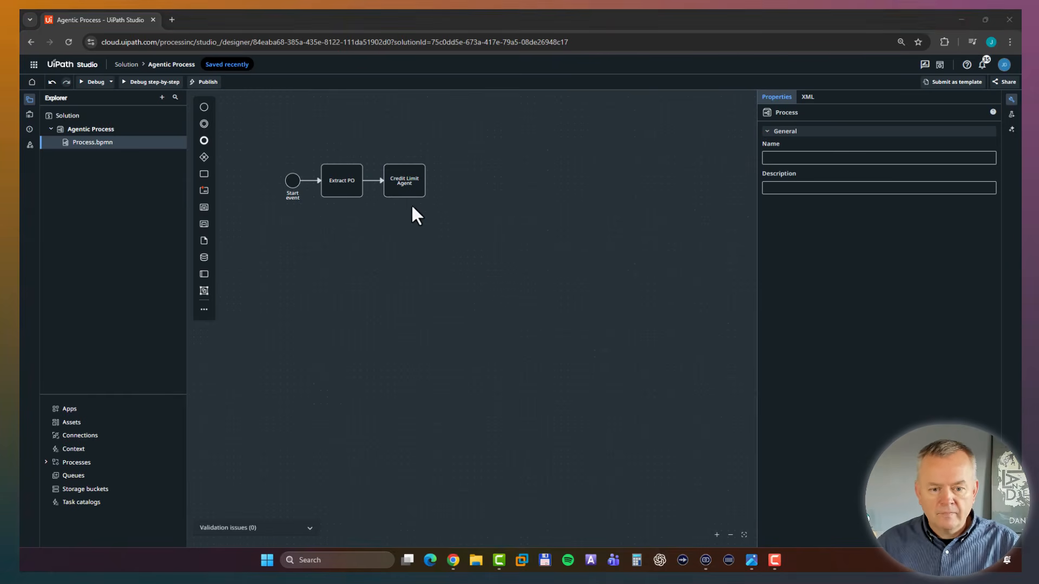
Append an exclusive gateway after the Credit Limit Agent task.
{"action": "left_click", "coordinate": [409, 196]}
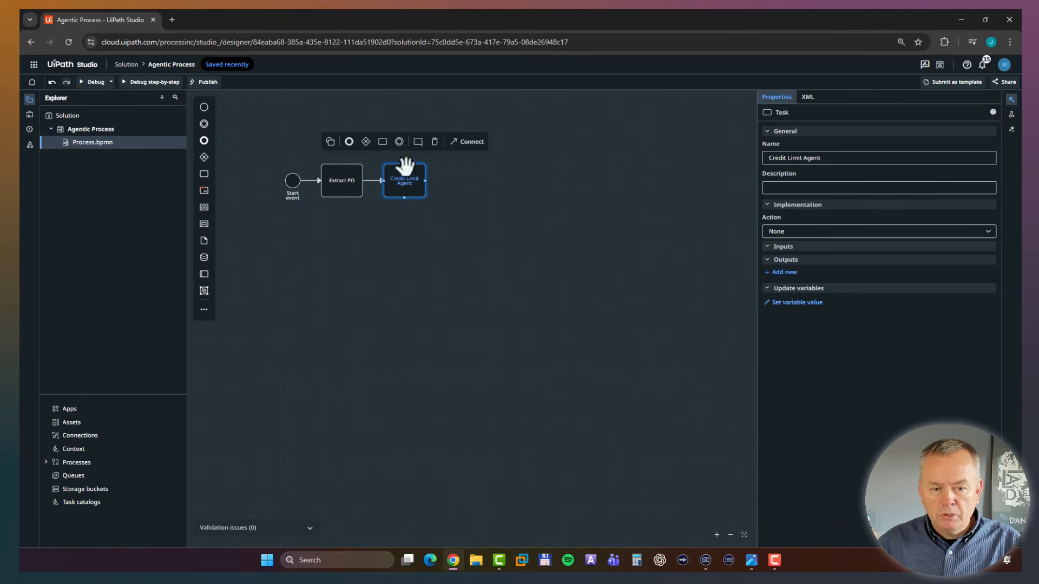
{"action": "left_click", "coordinate": [364, 142]}
{"action": "left_click", "coordinate": [548, 272]}
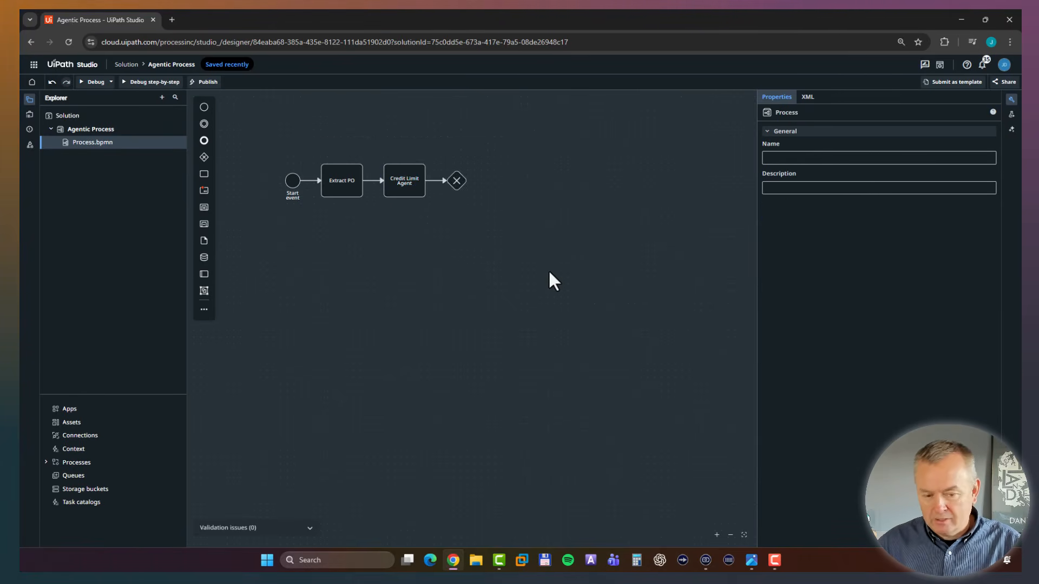
Append two tasks to the exclusive gateway, creating one straight branch and one lower branch.
{"action": "left_click", "coordinate": [456, 180]}
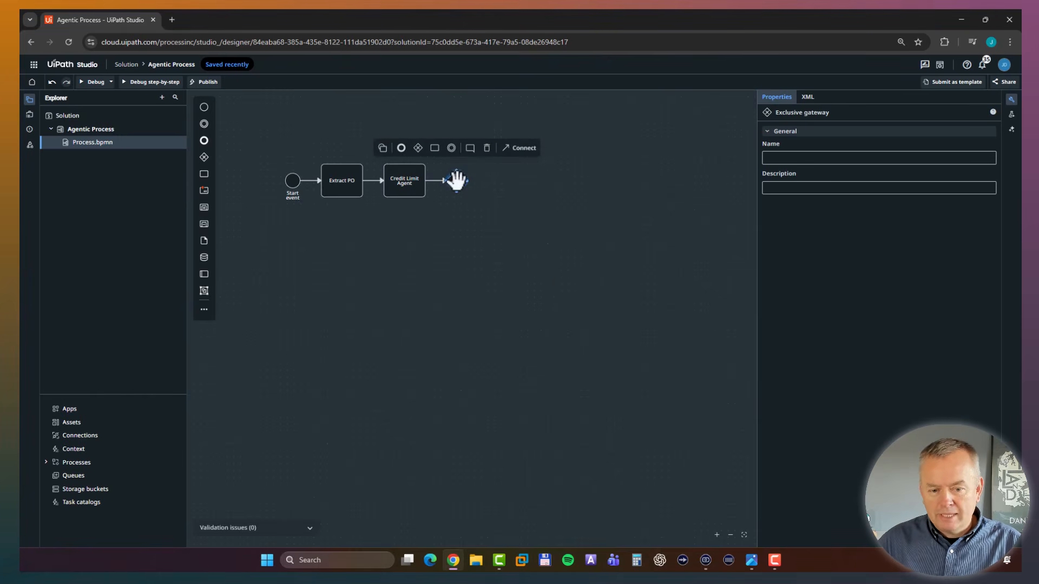
{"action": "left_click", "coordinate": [434, 148]}
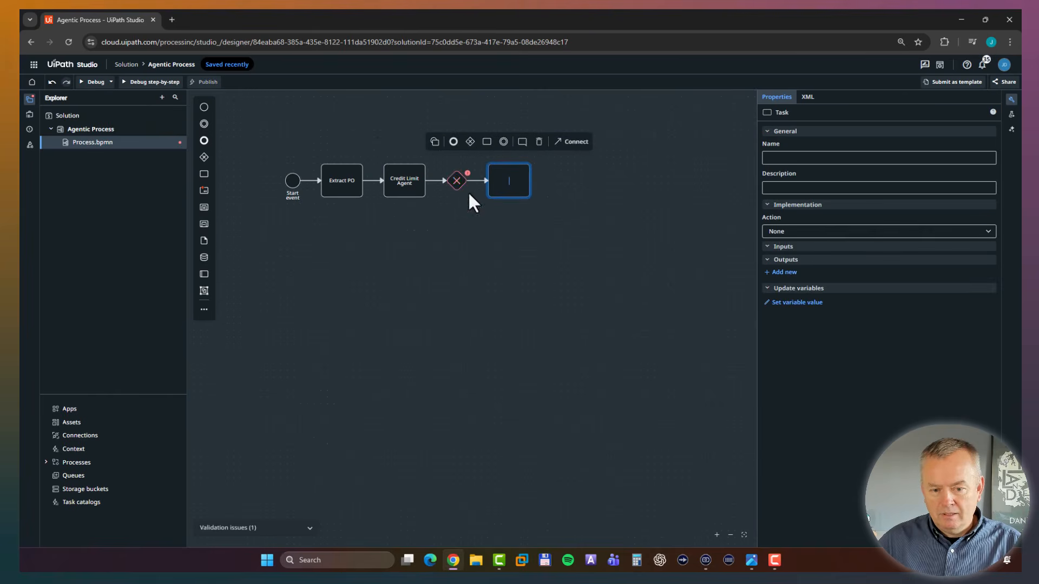
{"action": "left_click", "coordinate": [452, 181]}
{"action": "left_click", "coordinate": [435, 142]}
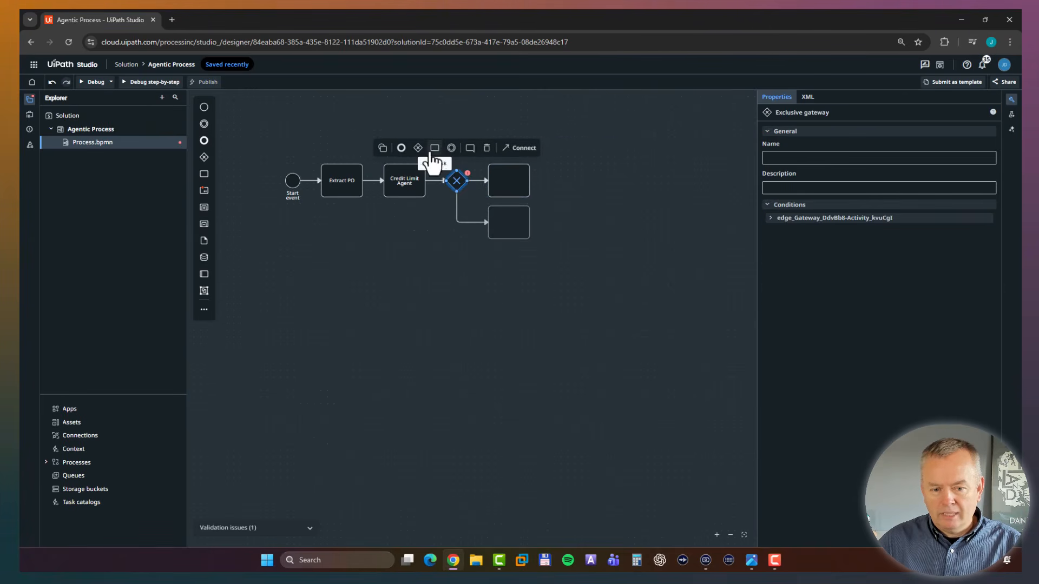
{"action": "left_click", "coordinate": [485, 318]}
Move the lower branch task further down and the straight branch task further away from the gateway to make room for flow labels.
{"action": "left_click_drag", "start_coordinate": [508, 222], "coordinate": [509, 271]}
{"action": "left_click", "coordinate": [620, 304]}
{"action": "left_click_drag", "start_coordinate": [506, 172], "coordinate": [563, 182]}
Name the sequence flow from the gateway to the upper task "Auto Approve".
{"action": "left_click", "coordinate": [494, 181]}
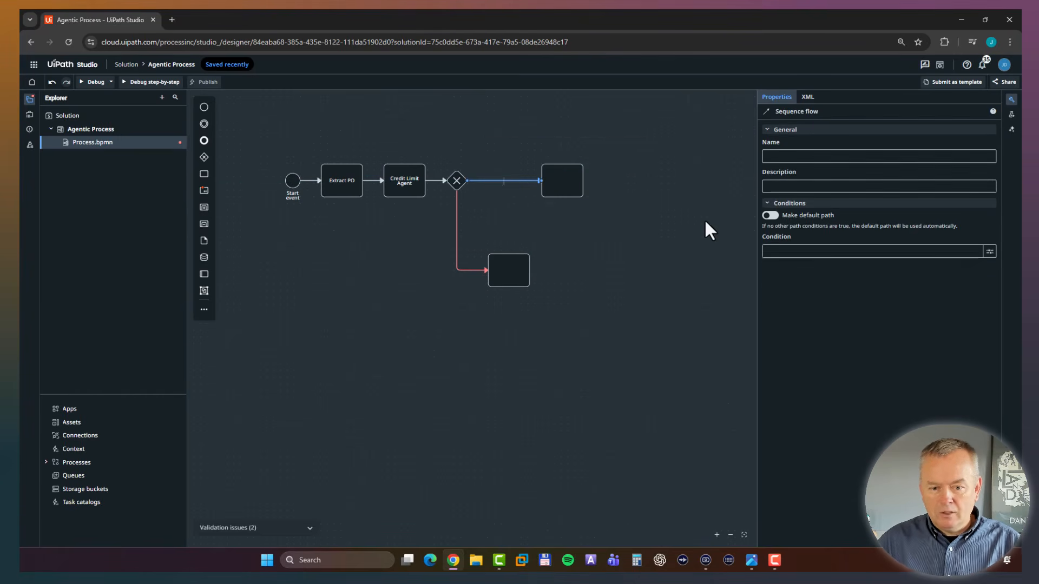
{"action": "type", "text": "Auto Ap"}
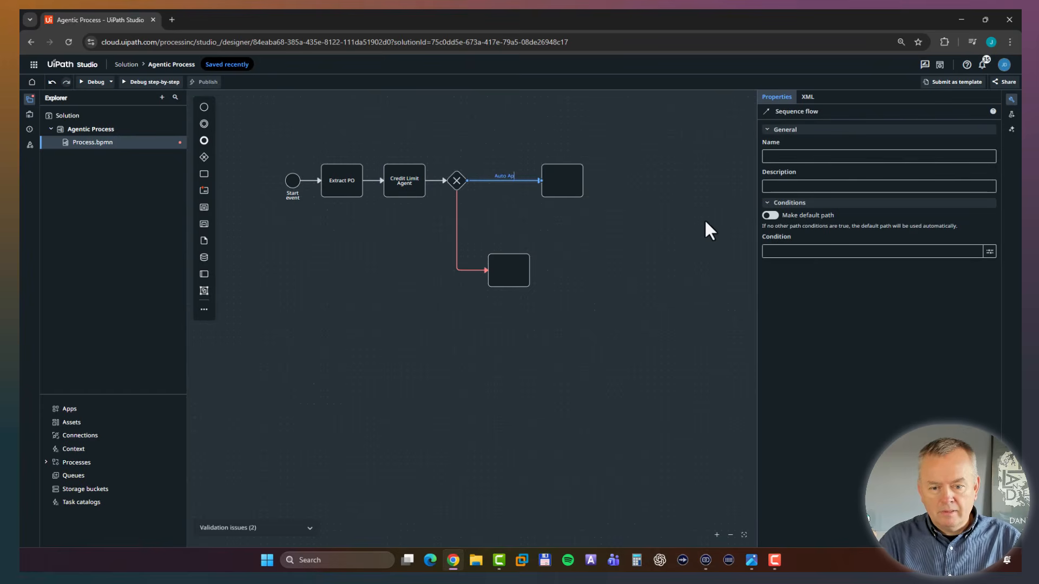
{"action": "type", "text": "prove"}
{"action": "key", "text": "Return"}
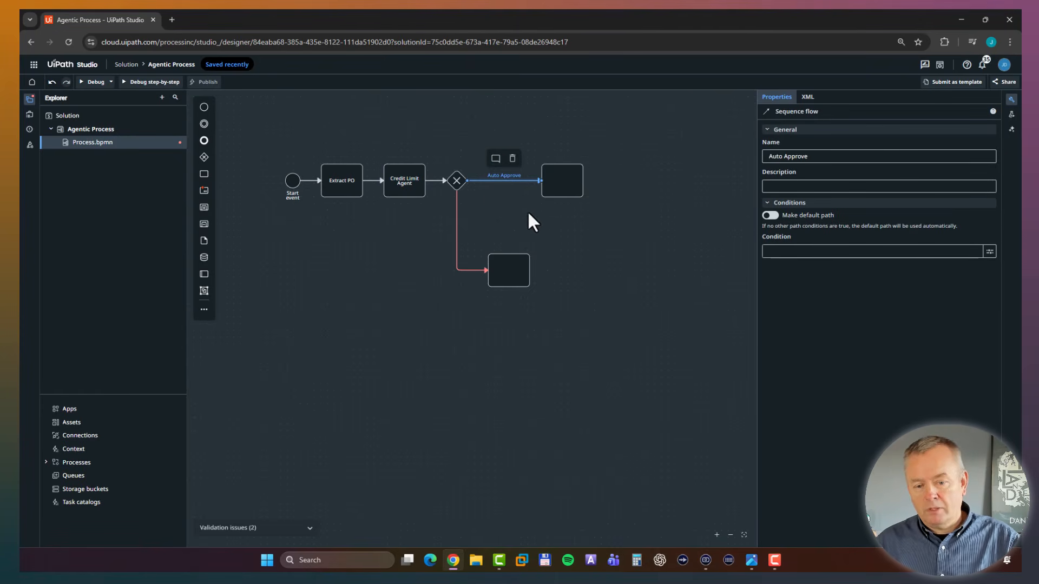
Name the task at the end of the Auto Approve flow "Send Confirmation Email".
{"action": "double_click", "coordinate": [560, 180]}
{"action": "type", "text": "Send C"}
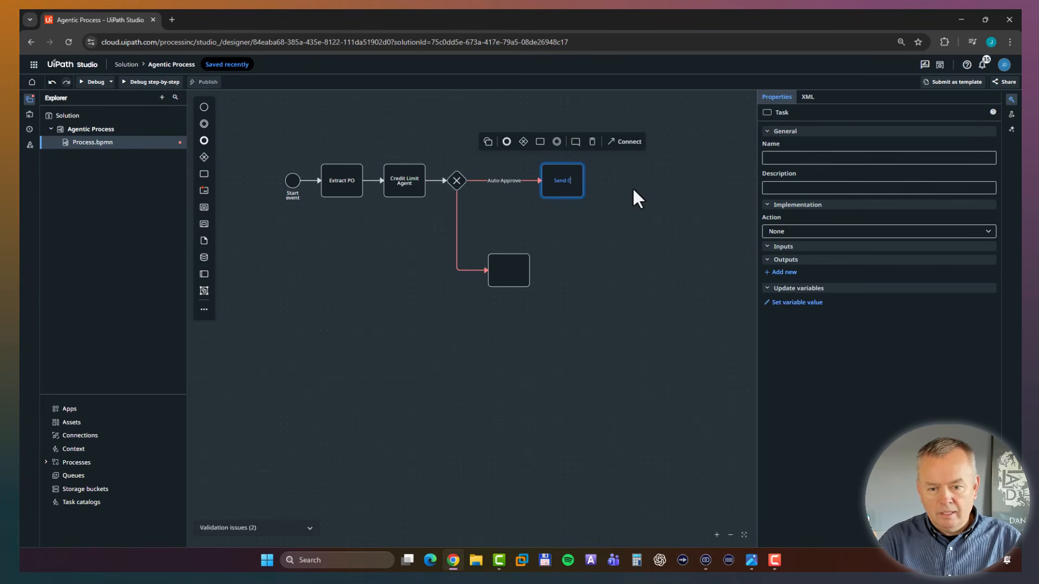
{"action": "type", "text": "onfirmation Email"}
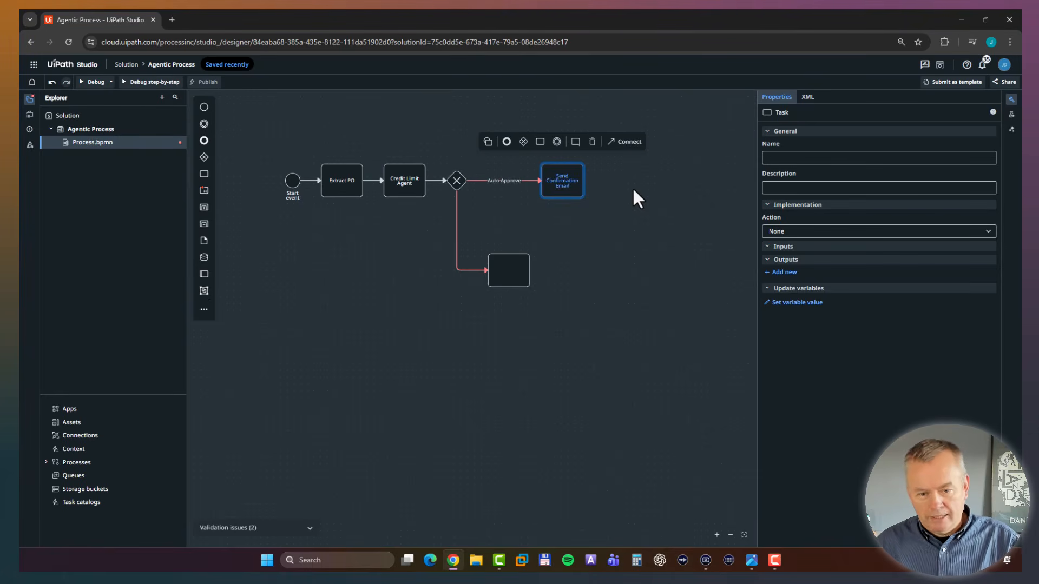
{"action": "left_click", "coordinate": [634, 191]}
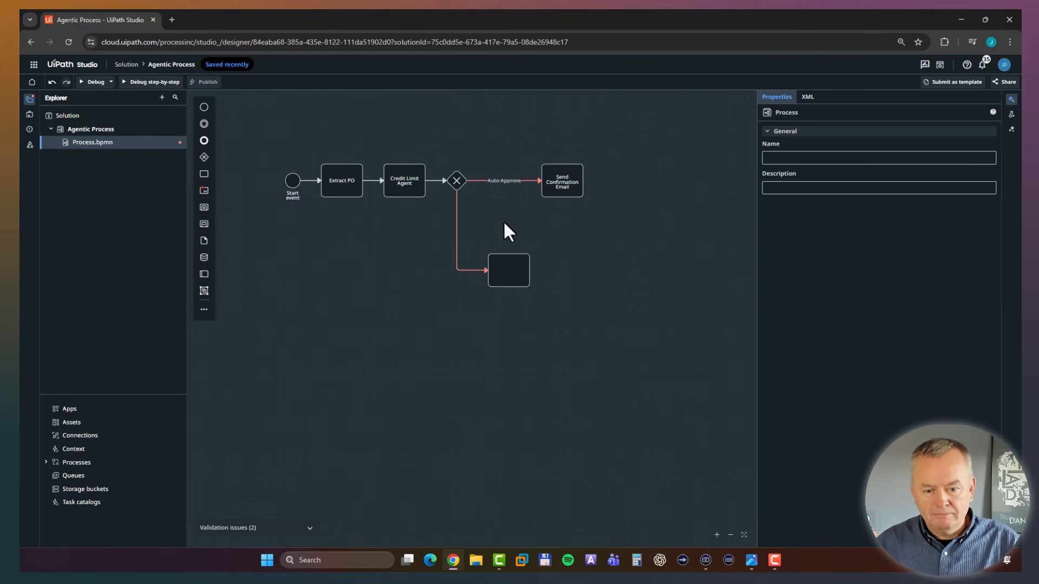
Name the sequence flow from the gateway to the lower task "Requires Approval".
{"action": "double_click", "coordinate": [458, 238]}
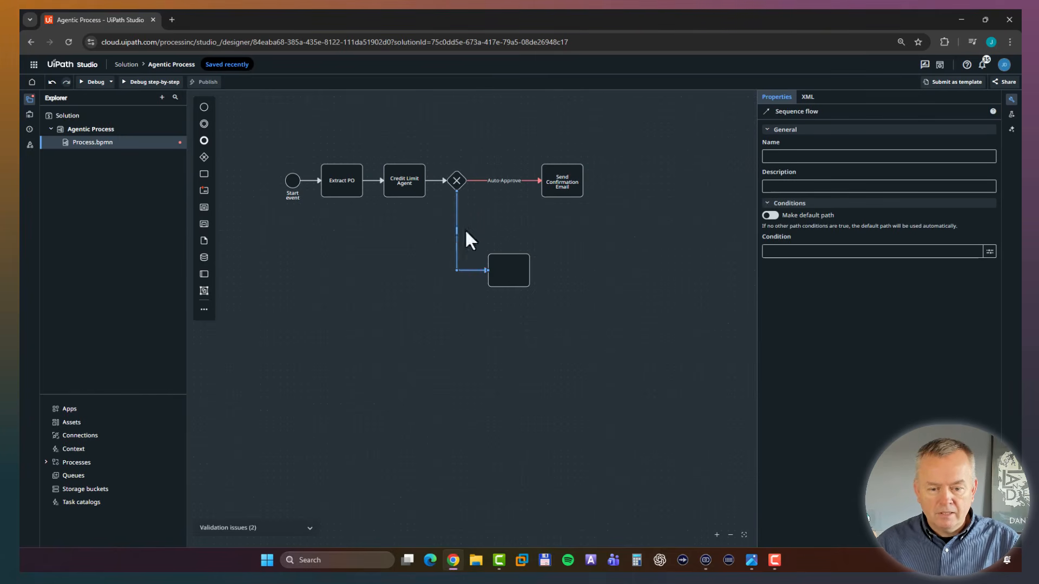
{"action": "type", "text": "Requires Appro"}
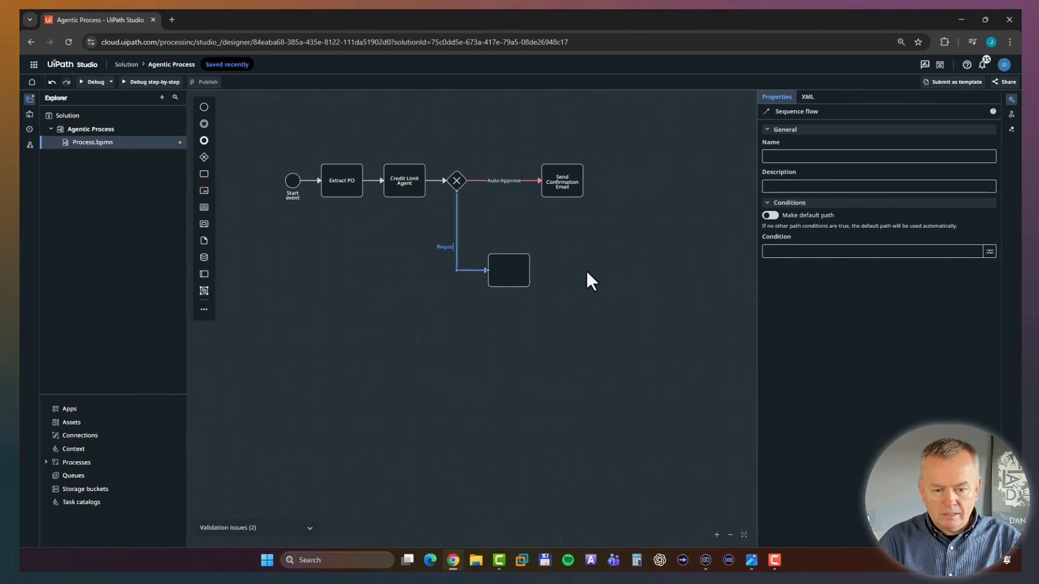
{"action": "type", "text": "val"}
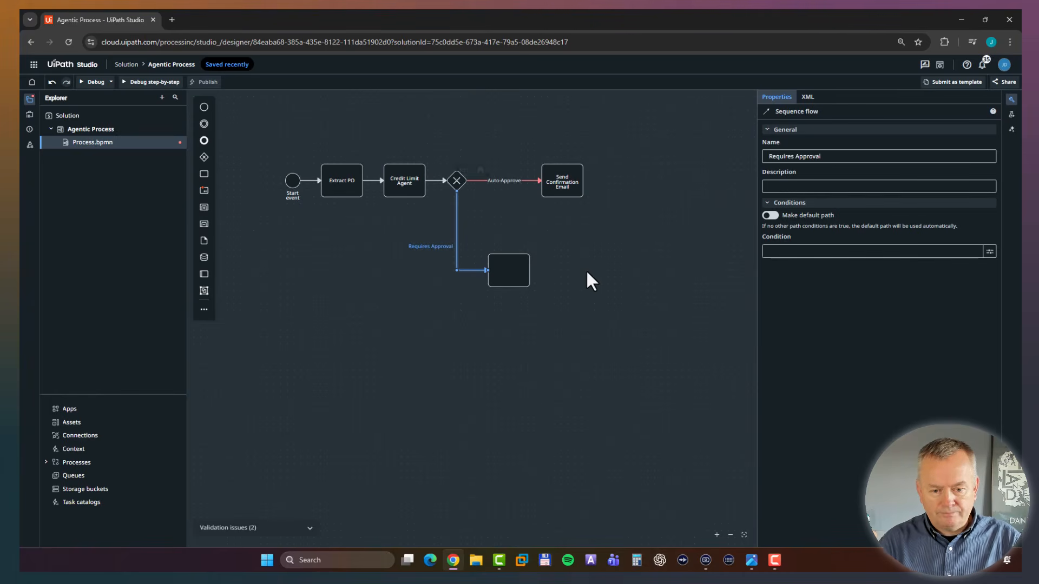
{"action": "left_click", "coordinate": [638, 296]}
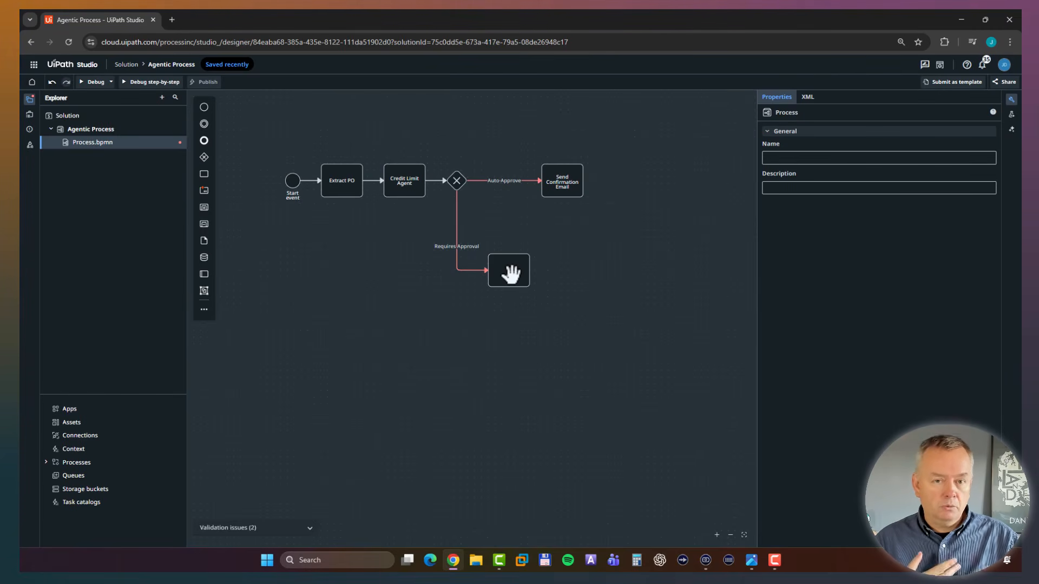
Name the task at the end of the Requires Approval flow "Manager Approval".
{"action": "left_click", "coordinate": [510, 274]}
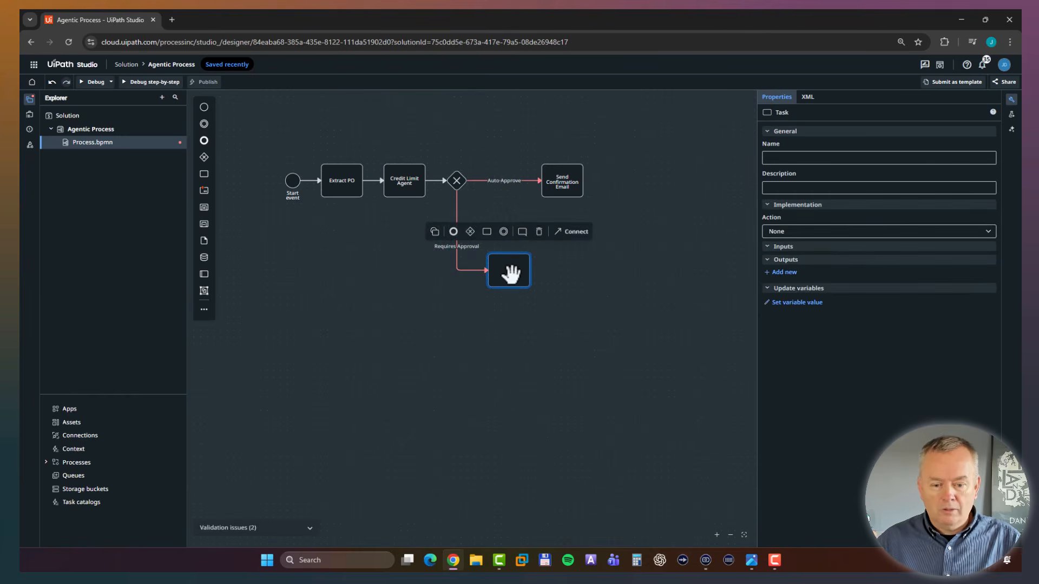
{"action": "type", "text": "Manager Approval"}
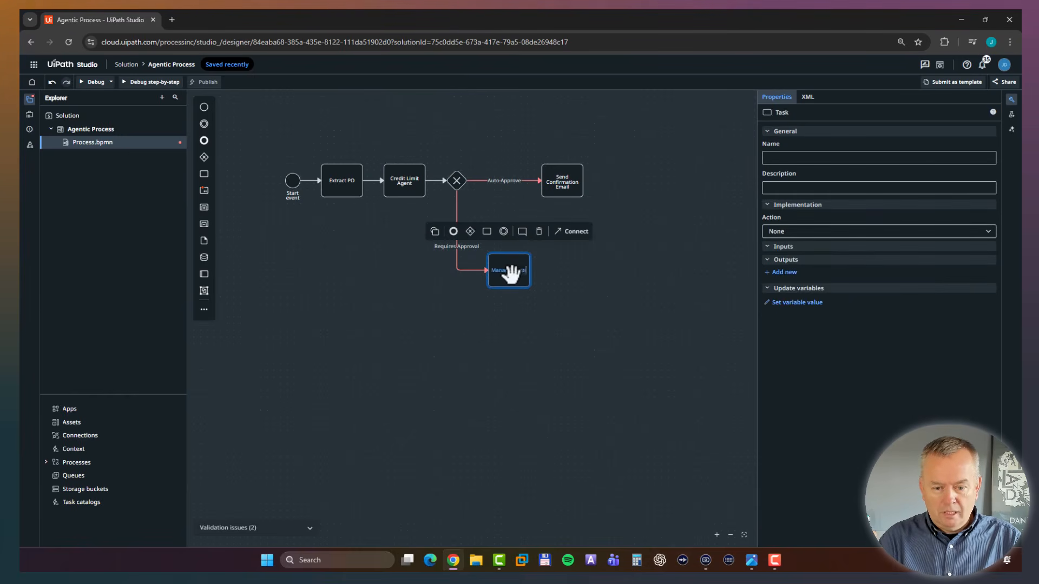
{"action": "left_click", "coordinate": [583, 350]}
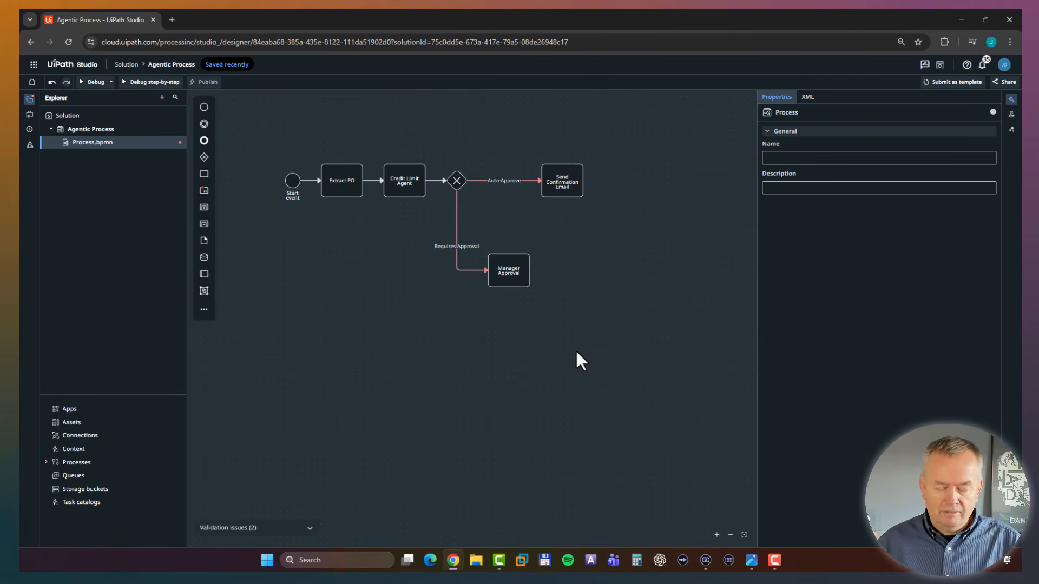
Append an exclusive gateway after the Manager Approval task.
{"action": "left_click", "coordinate": [515, 281]}
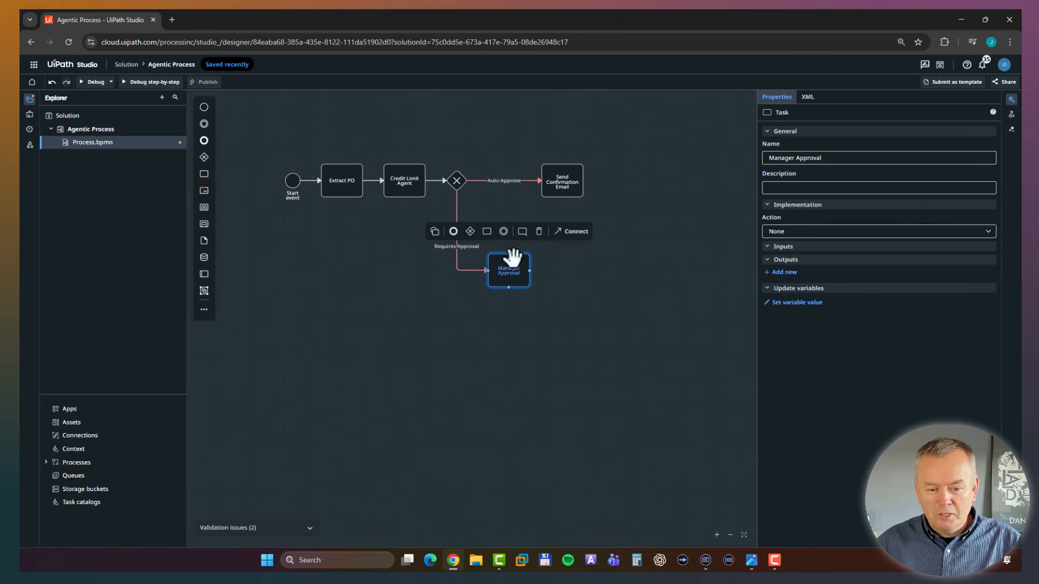
{"action": "left_click", "coordinate": [470, 233]}
{"action": "left_click", "coordinate": [569, 393]}
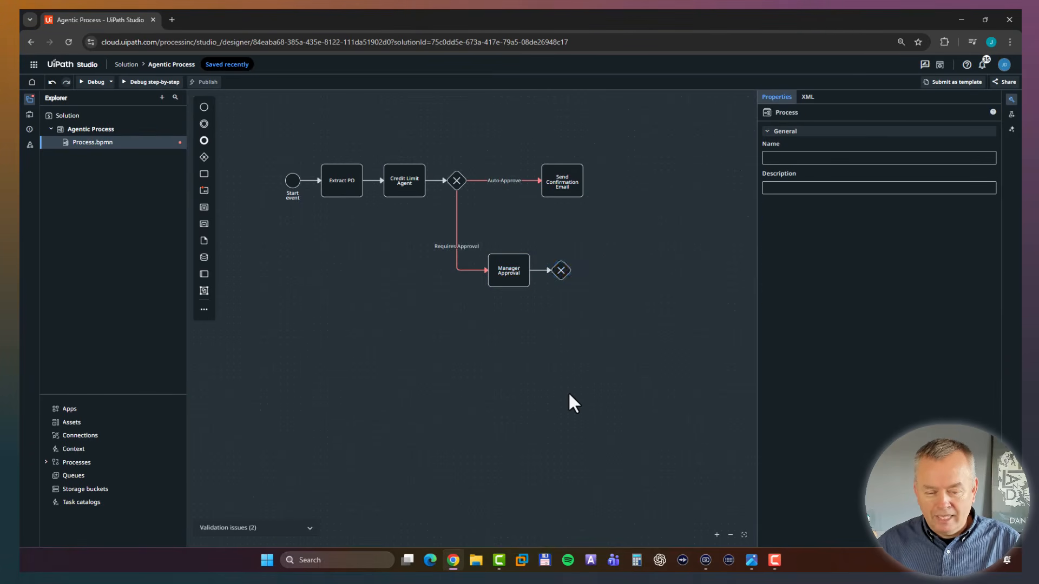
Connect the gateway after Manager Approval to the Send Confirmation Email task and align it directly beneath that task.
{"action": "left_click", "coordinate": [561, 270]}
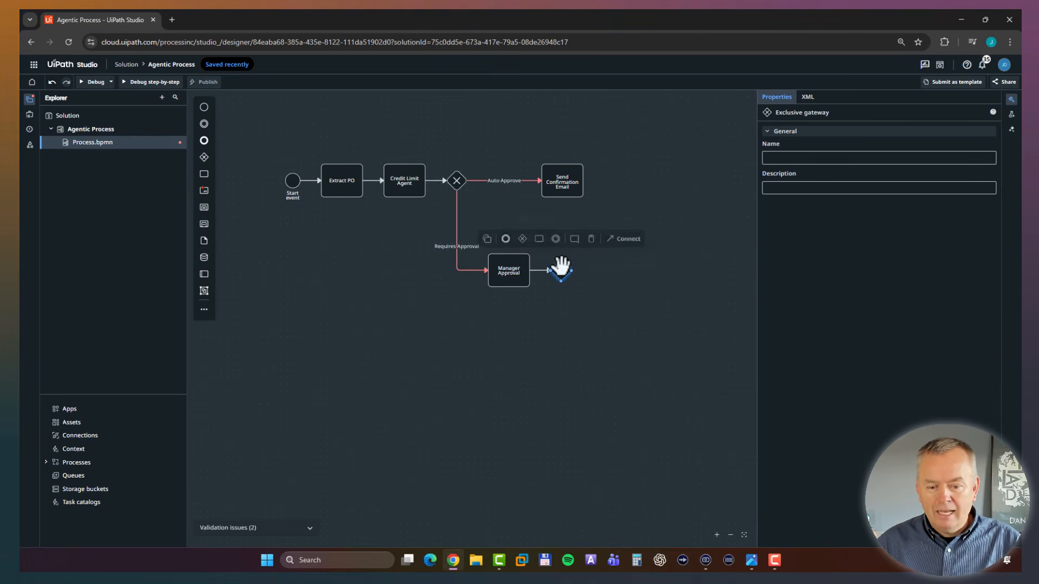
{"action": "left_click", "coordinate": [611, 239]}
{"action": "left_click", "coordinate": [562, 196]}
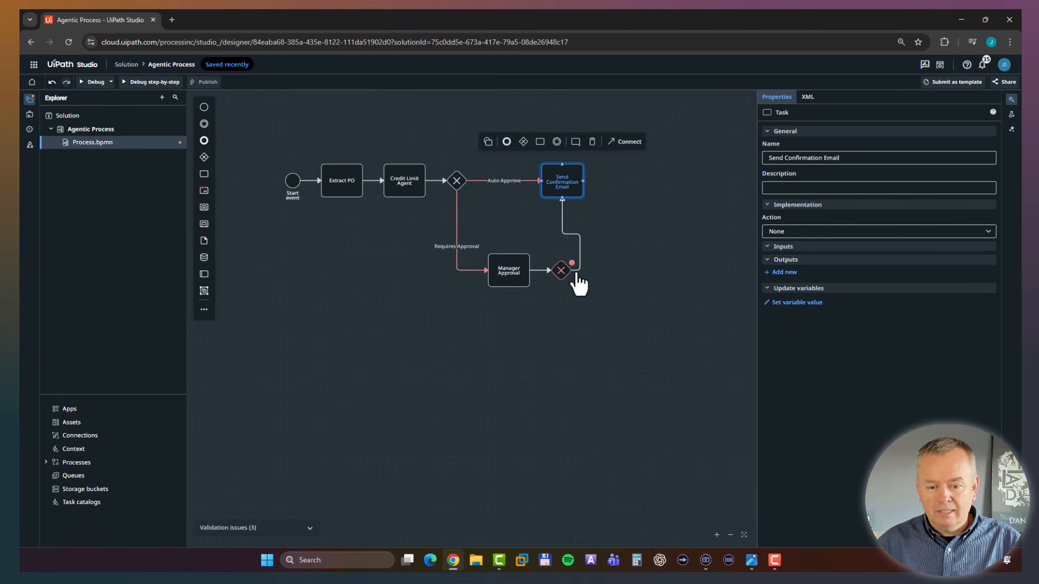
{"action": "mouse_move", "coordinate": [572, 271]}
{"action": "left_mouse_down"}
{"action": "mouse_move", "coordinate": [568, 260]}
{"action": "mouse_move", "coordinate": [563, 270]}
{"action": "left_mouse_up"}
{"action": "left_click", "coordinate": [602, 295]}
{"action": "left_click", "coordinate": [561, 269]}
{"action": "left_click", "coordinate": [603, 427]}
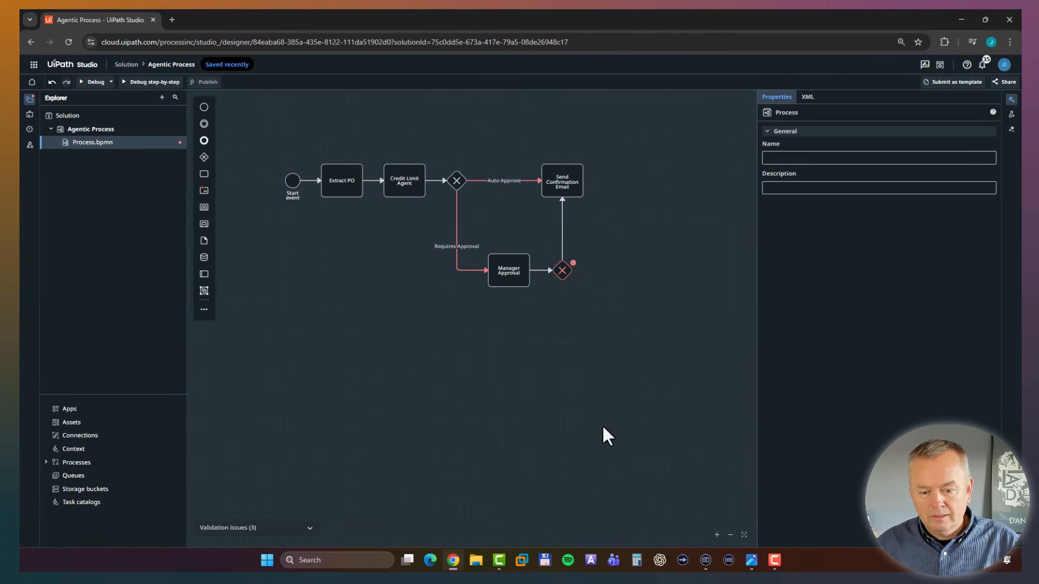
Name the sequence flow from the second gateway to Send Confirmation Email "Manually Approved".
{"action": "double_click", "coordinate": [563, 230]}
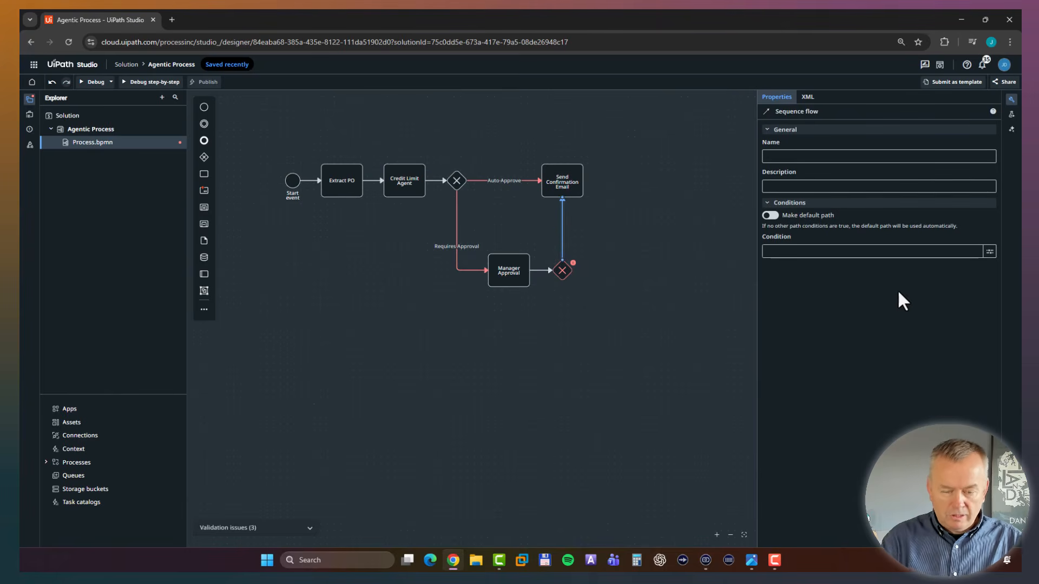
{"action": "type", "text": "MAnu"}
{"action": "key", "text": "BackSpace"}
{"action": "key", "text": "BackSpace"}
{"action": "type", "text": "a"}
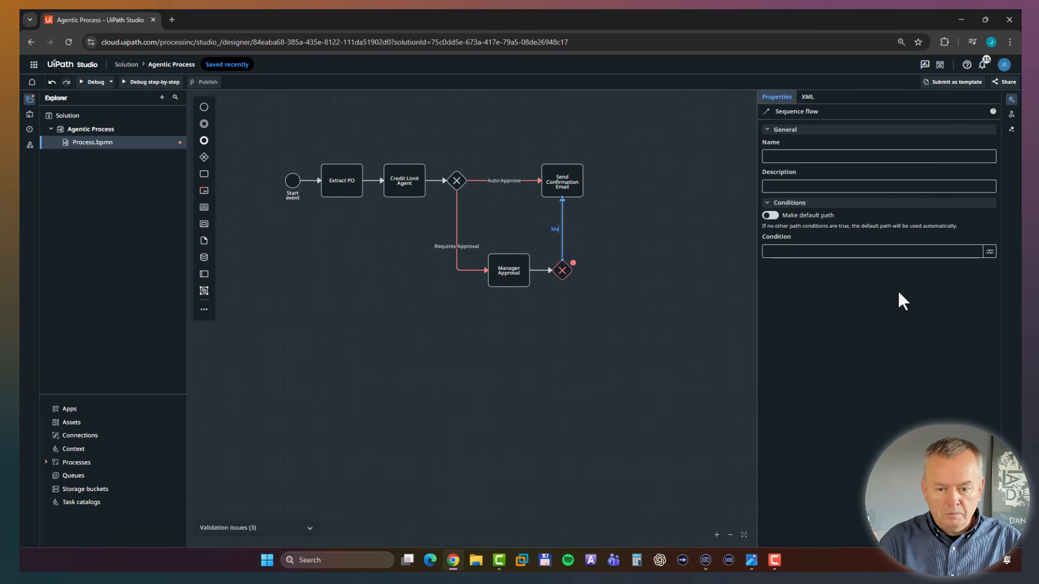
{"action": "type", "text": "nually Ap"}
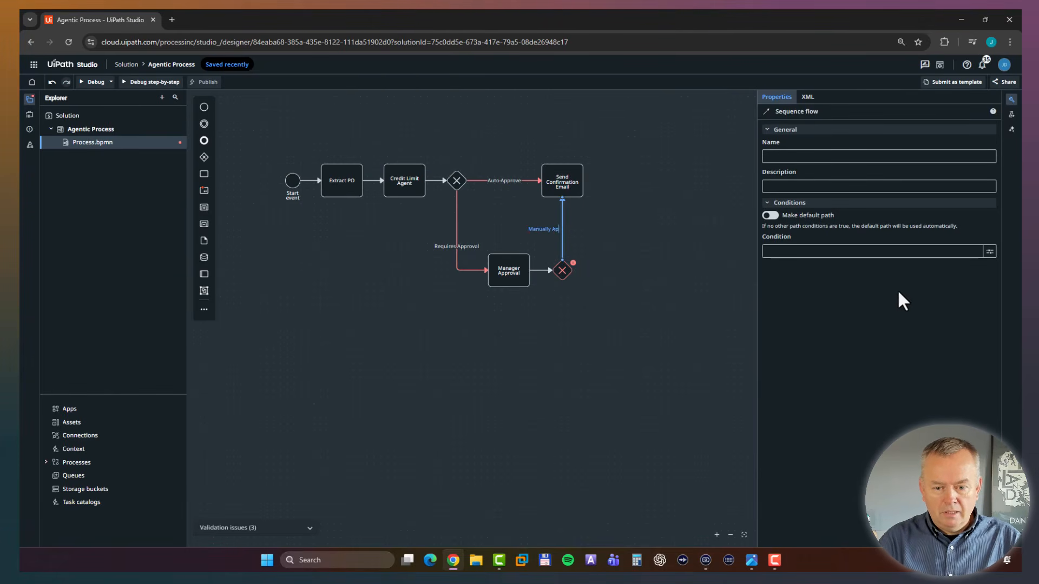
{"action": "type", "text": "proved"}
{"action": "key", "text": "Return"}
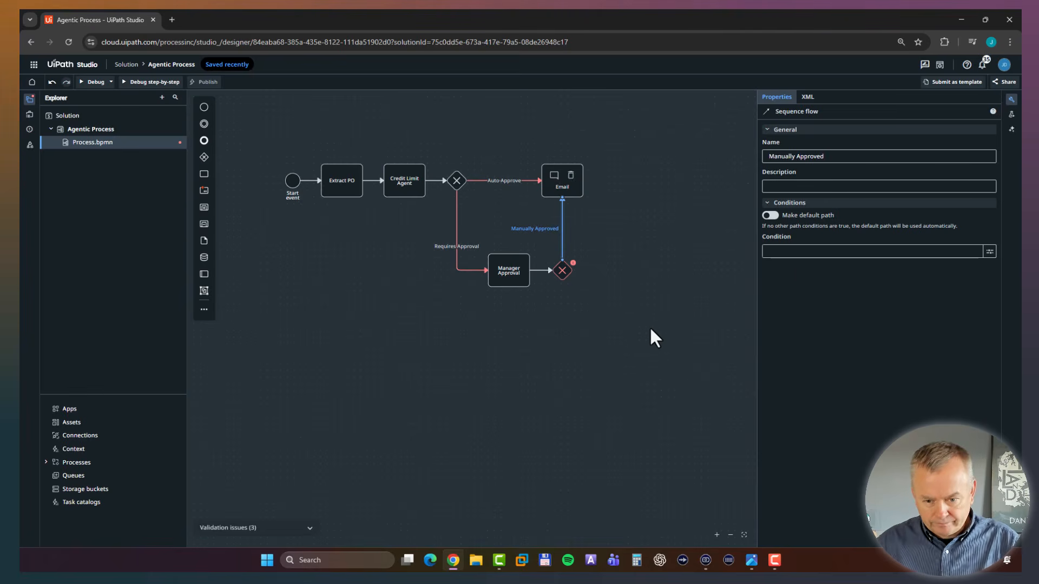
{"action": "left_click", "coordinate": [571, 364]}
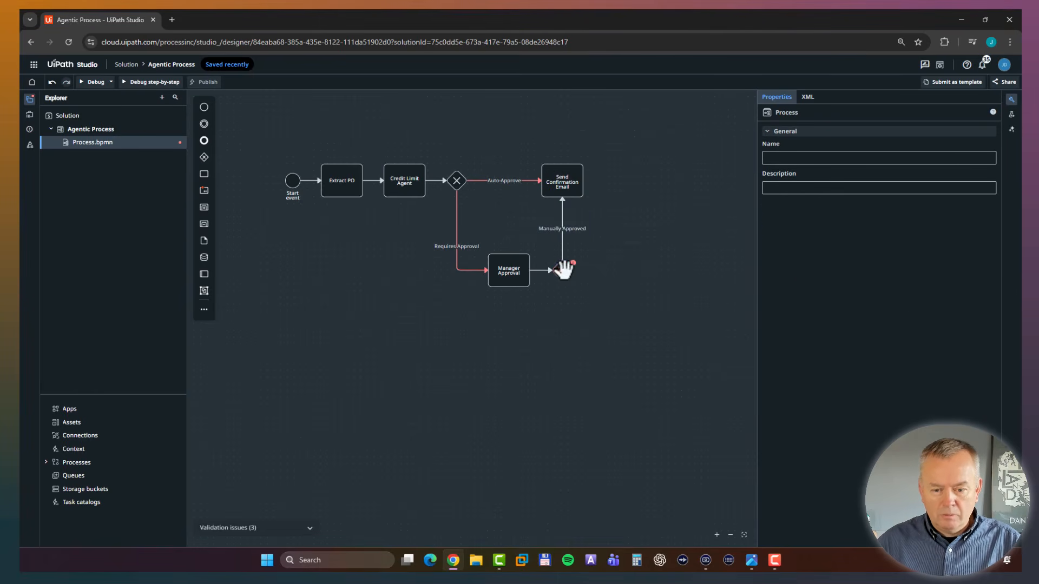
Name the gateway after the Manager Approval task "Approval Result".
{"action": "double_click", "coordinate": [562, 270]}
{"action": "type", "text": "Approva"}
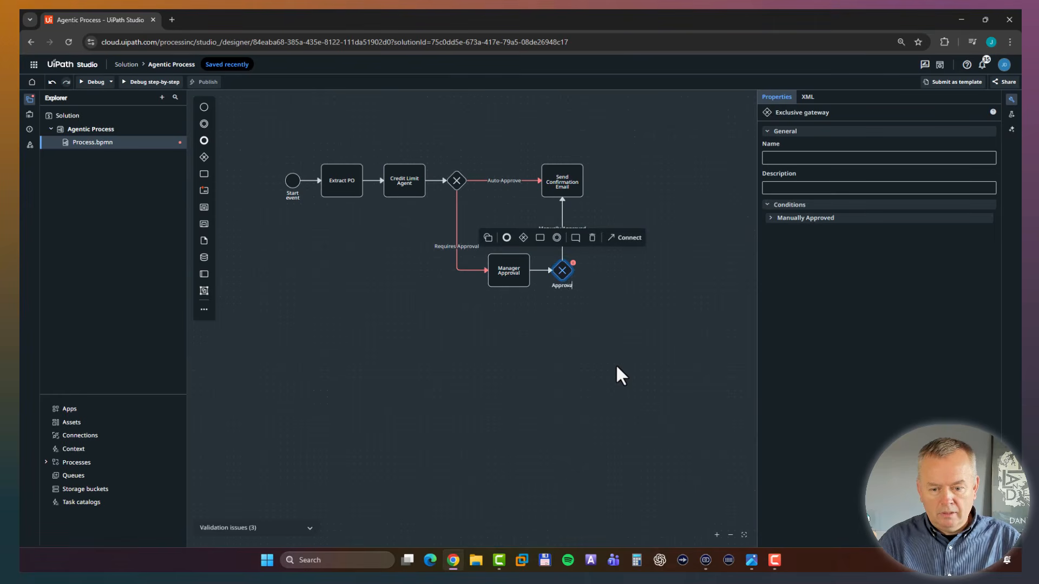
{"action": "type", "text": "l D"}
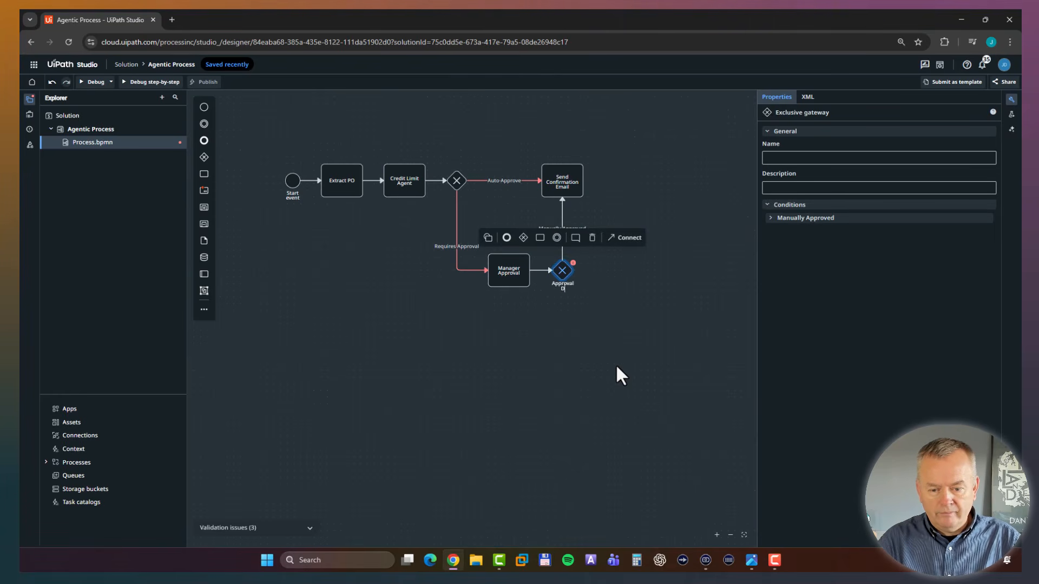
{"action": "type", "text": "esult"}
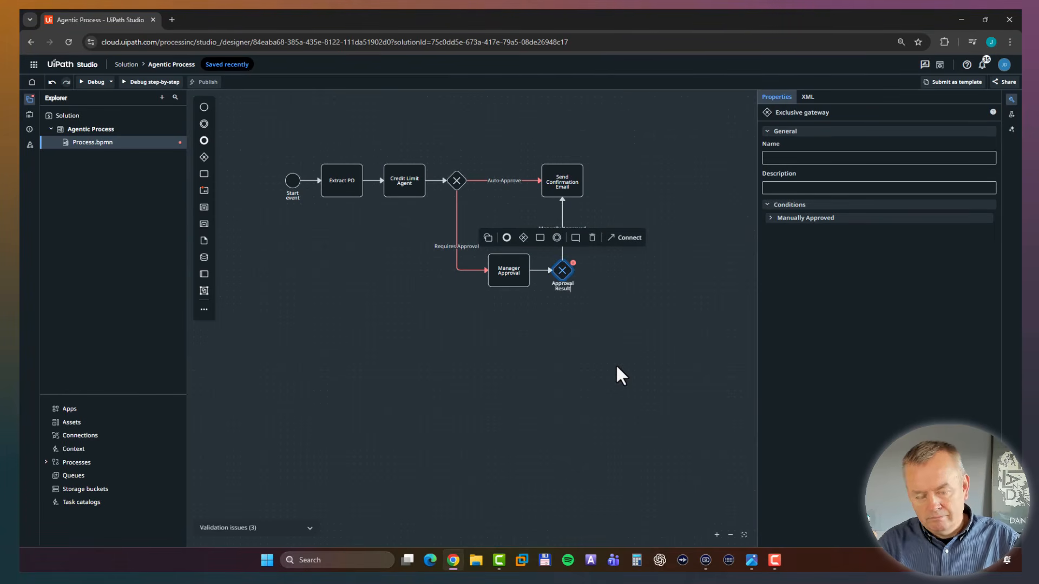
Append a task after the Approval Result gateway and move it further away from the gateway in the same row.
{"action": "left_click", "coordinate": [617, 367]}
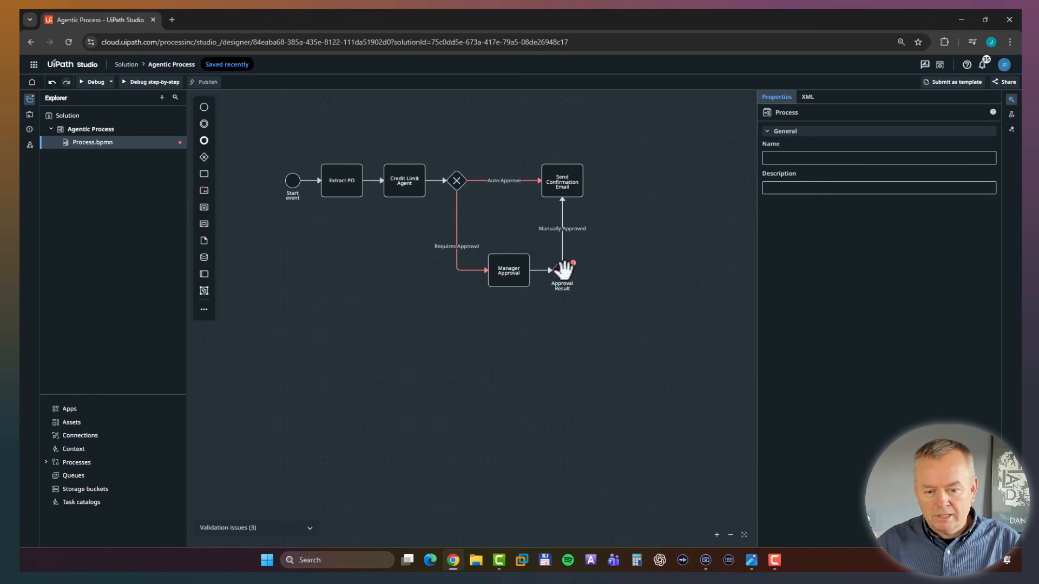
{"action": "left_click", "coordinate": [565, 269]}
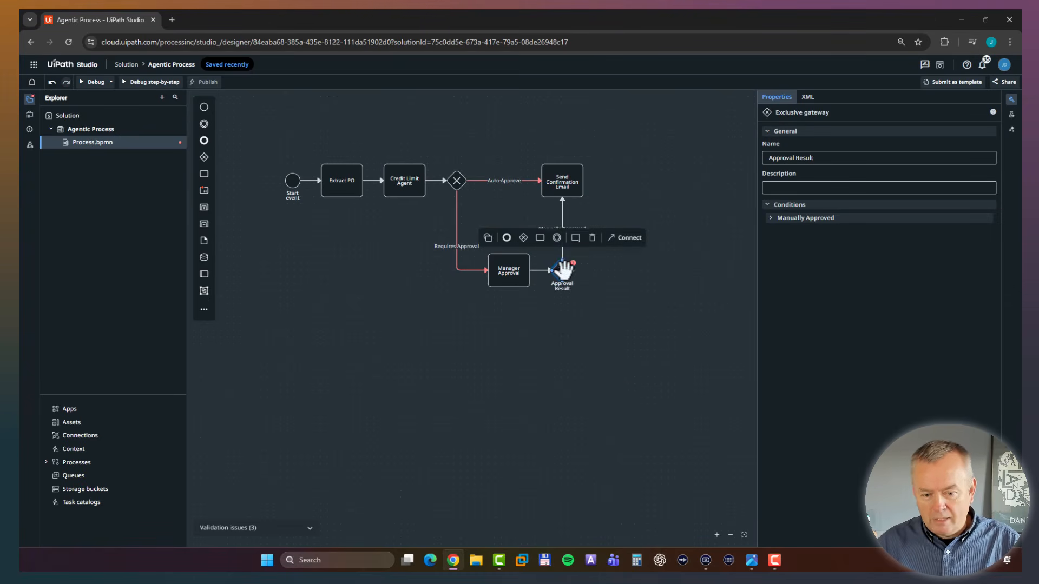
{"action": "left_click", "coordinate": [540, 239]}
{"action": "left_click", "coordinate": [617, 331]}
{"action": "left_click_drag", "start_coordinate": [617, 271], "coordinate": [671, 273]}
{"action": "left_click", "coordinate": [621, 323]}
Name the sequence flow from Approval Result to the new task "Rejected" and the task itself "Send Rejection Email".
{"action": "left_click", "coordinate": [596, 271]}
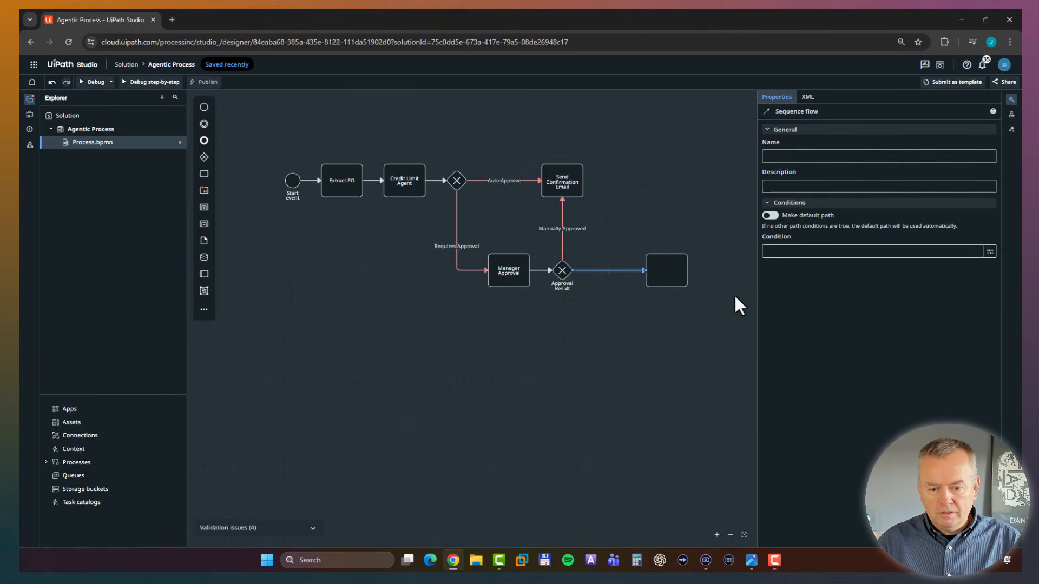
{"action": "type", "text": "Rejected"}
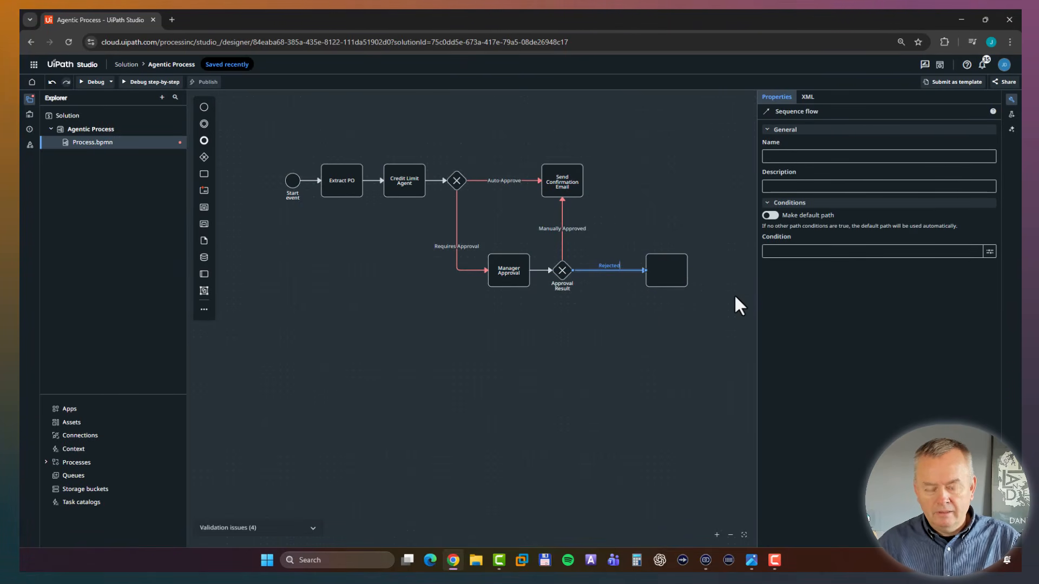
{"action": "double_click", "coordinate": [667, 270]}
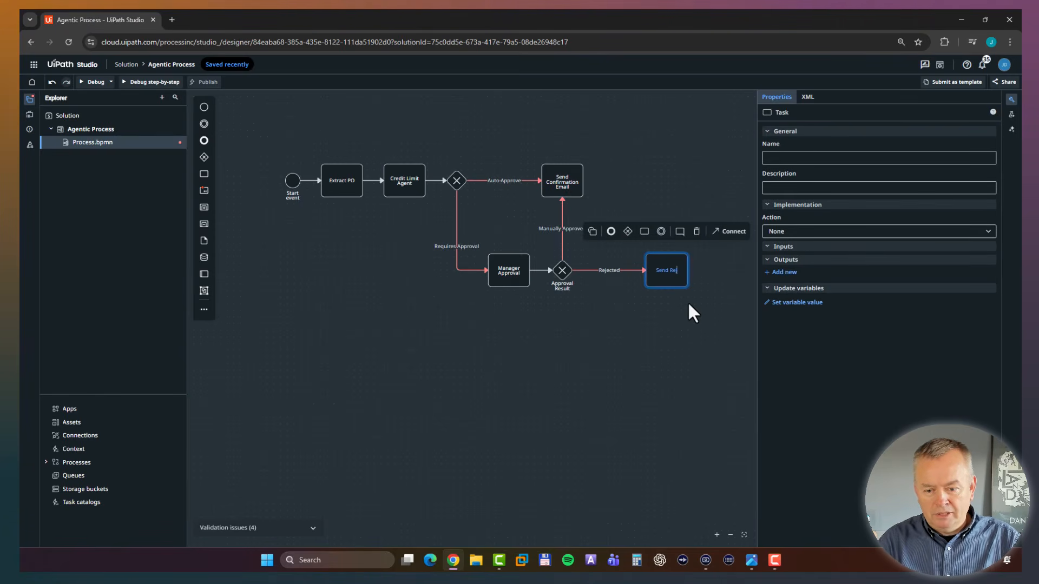
{"action": "type", "text": "Send Rejection E"}
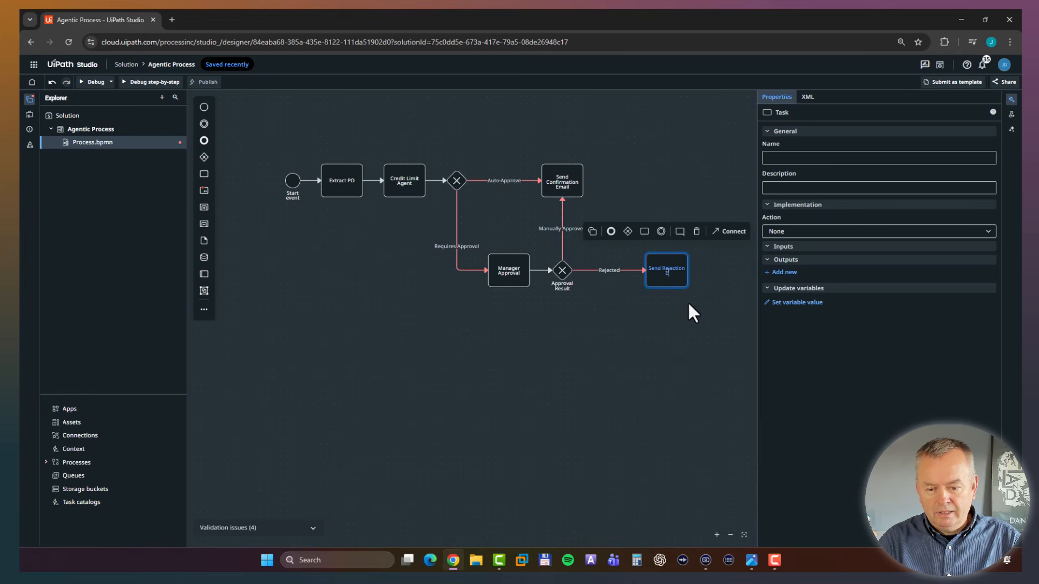
{"action": "type", "text": "mail"}
{"action": "scroll", "coordinate": [725, 298], "scroll_direction": "right", "scroll_amount": 1}
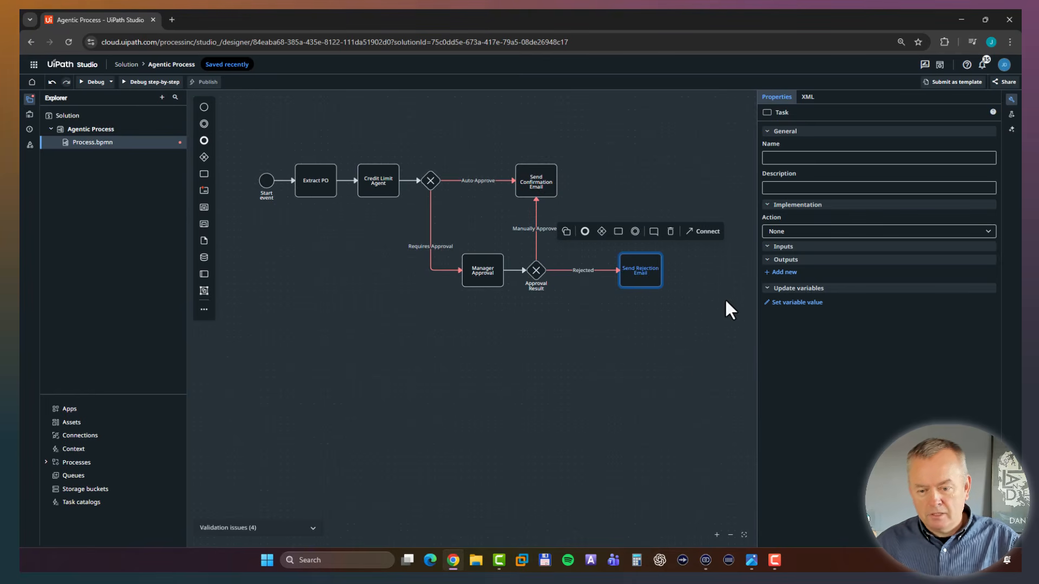
{"action": "left_click", "coordinate": [687, 372]}
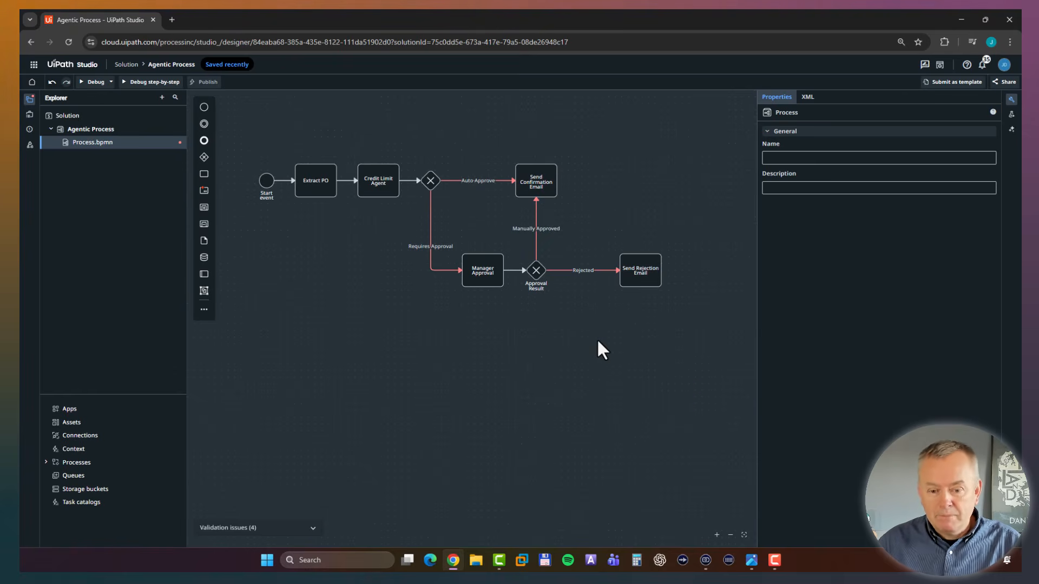
Append an end event after the Send Confirmation Email task and align it directly above the Send Rejection Email task.
{"action": "left_click", "coordinate": [538, 185]}
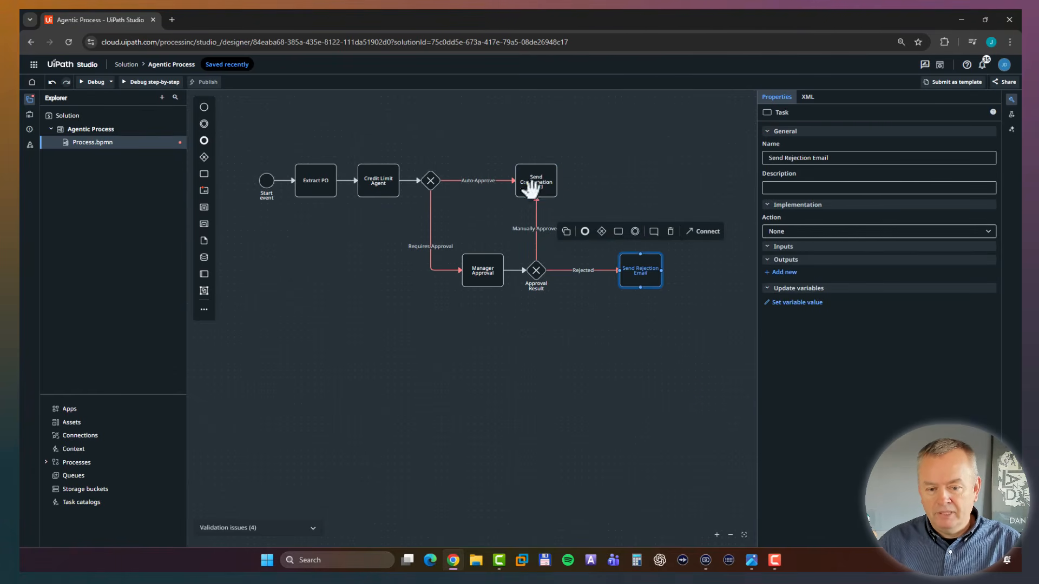
{"action": "left_click", "coordinate": [481, 142]}
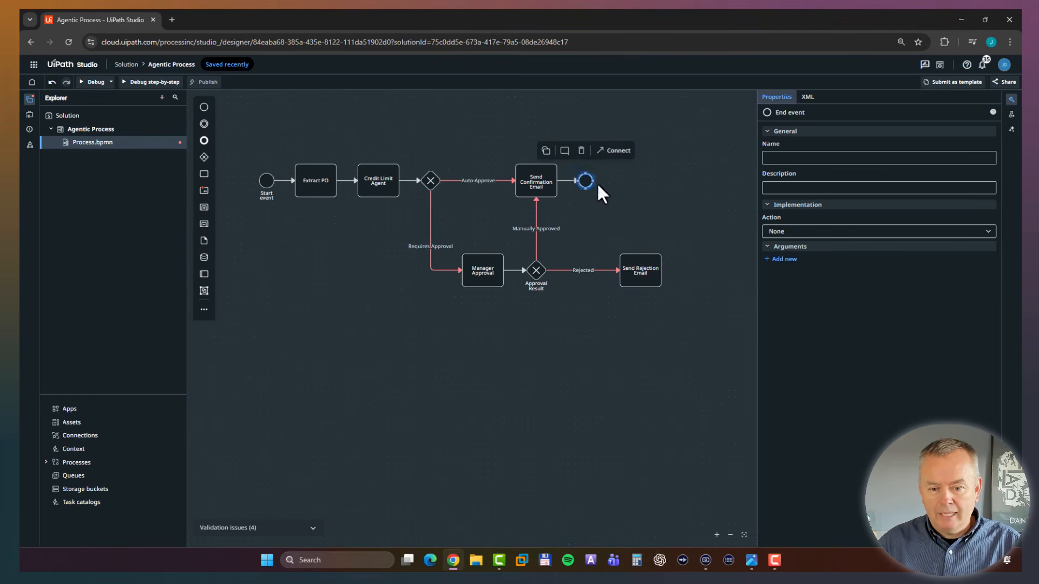
{"action": "left_click_drag", "start_coordinate": [594, 181], "coordinate": [643, 181]}
Connect the Send Rejection Email task to the end event and straighten the flow so it leaves from the task's upper edge.
{"action": "left_click", "coordinate": [633, 277]}
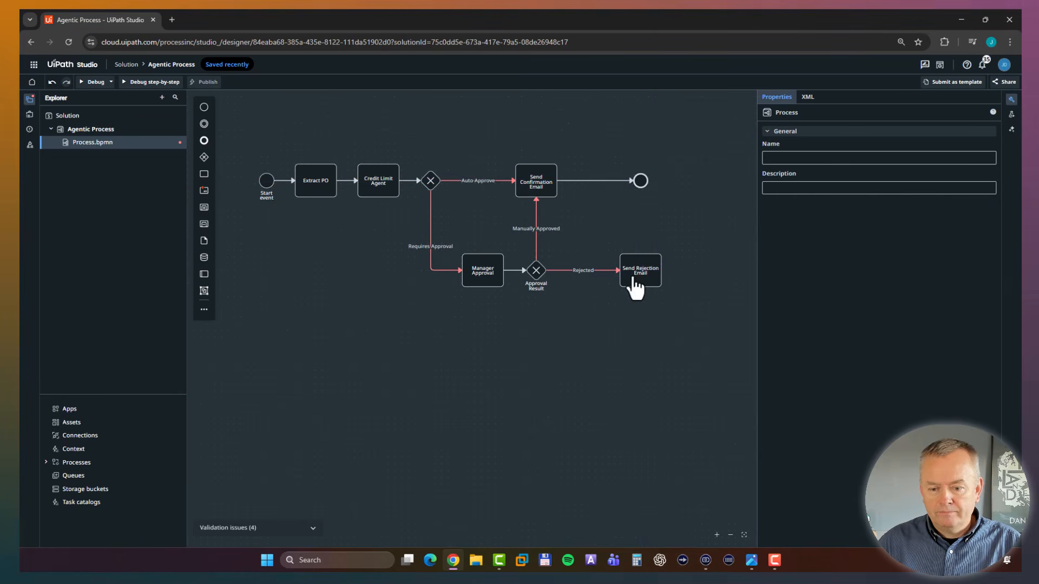
{"action": "left_click", "coordinate": [704, 231]}
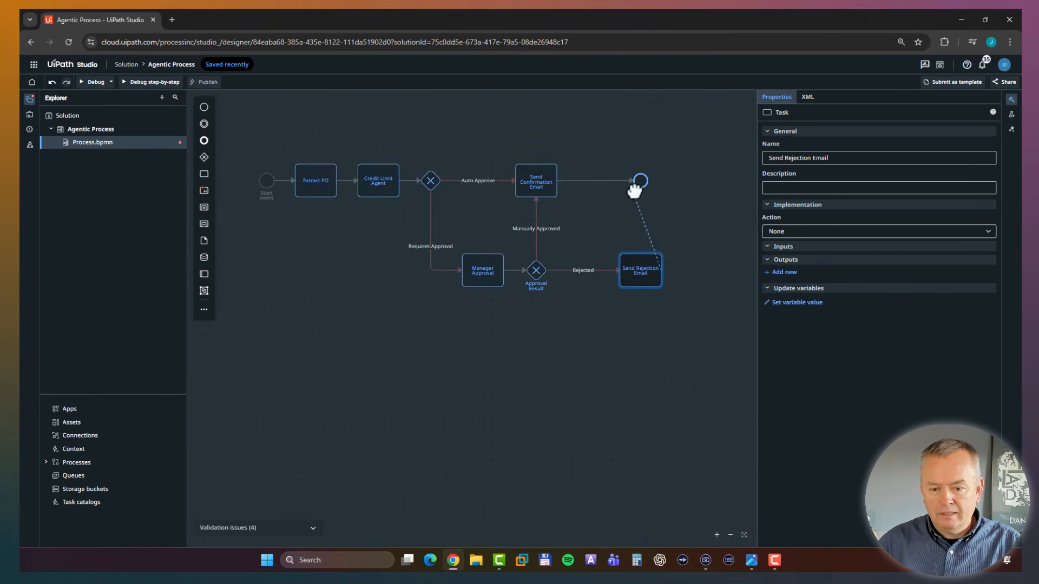
{"action": "left_click", "coordinate": [639, 187]}
{"action": "left_click", "coordinate": [666, 271]}
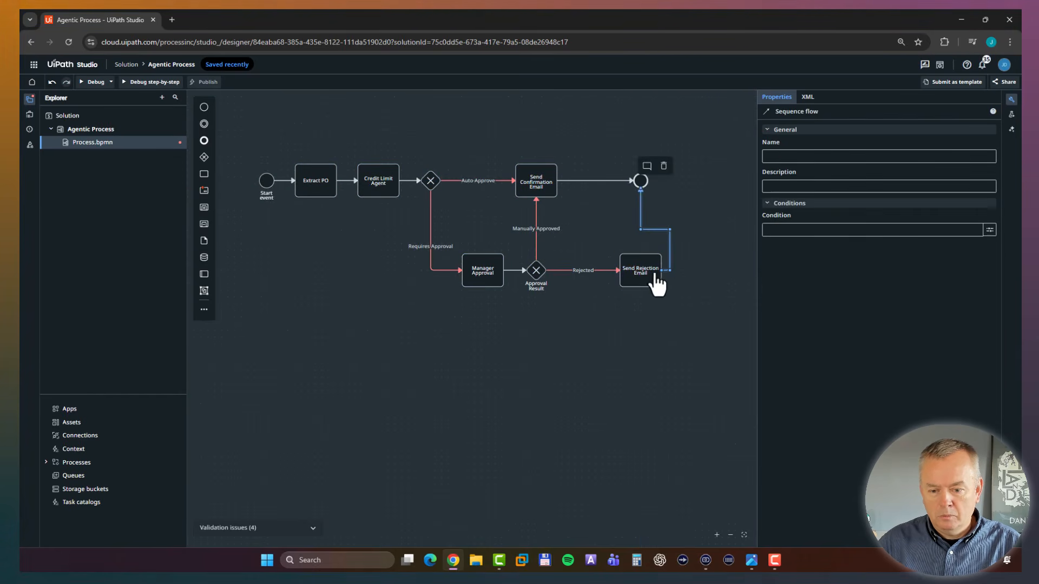
{"action": "left_click_drag", "start_coordinate": [663, 272], "coordinate": [642, 256]}
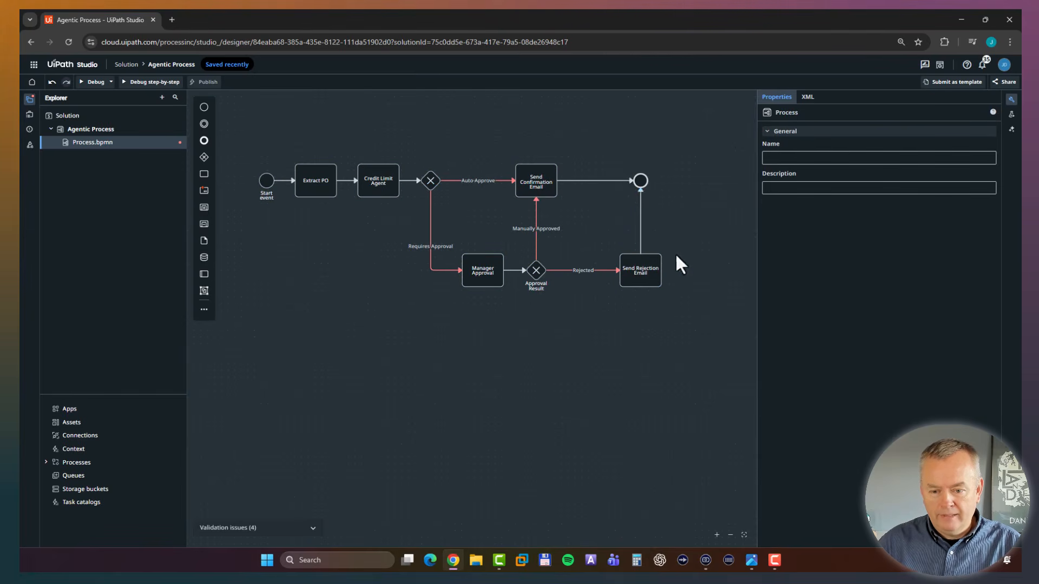
Name the end event "The End".
{"action": "left_click", "coordinate": [640, 179]}
{"action": "left_click", "coordinate": [809, 158]}
{"action": "type", "text": "Th"}
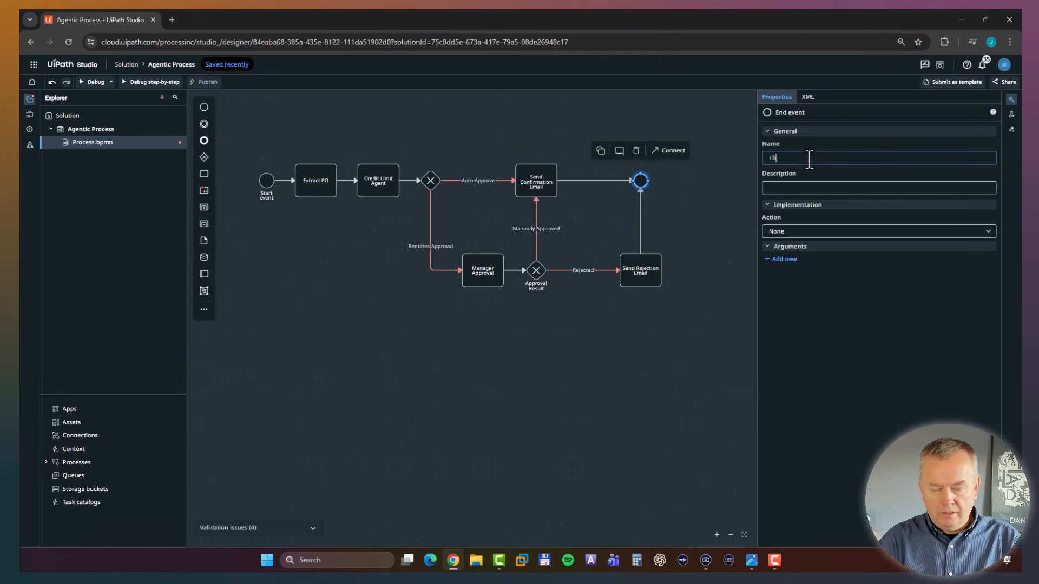
{"action": "type", "text": "e End"}
{"action": "left_click", "coordinate": [482, 322]}
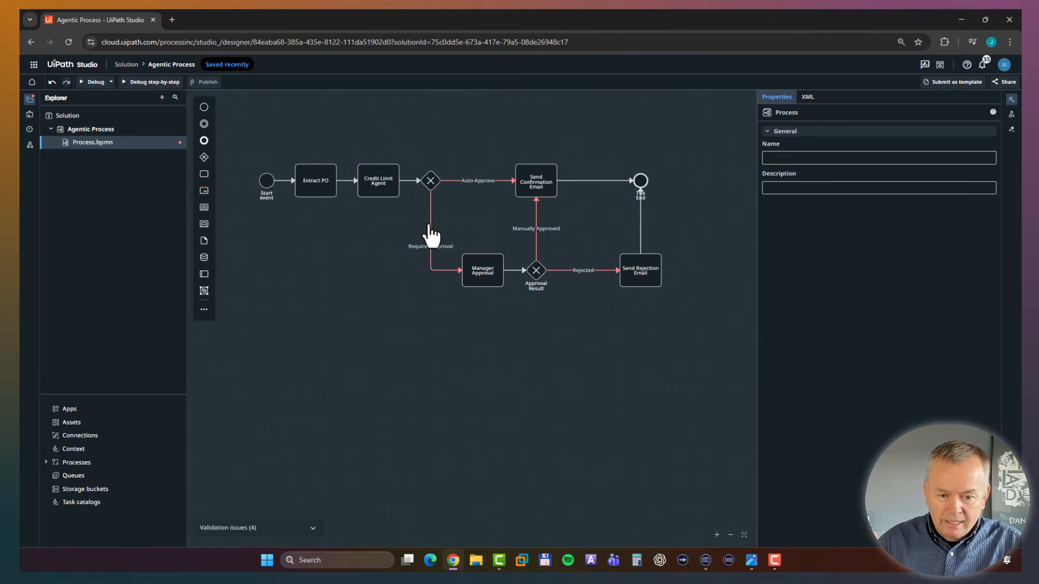
Name the gateway after the Credit Limit Agent task "Needs Approval".
{"action": "left_click", "coordinate": [431, 255]}
{"action": "left_click", "coordinate": [482, 226]}
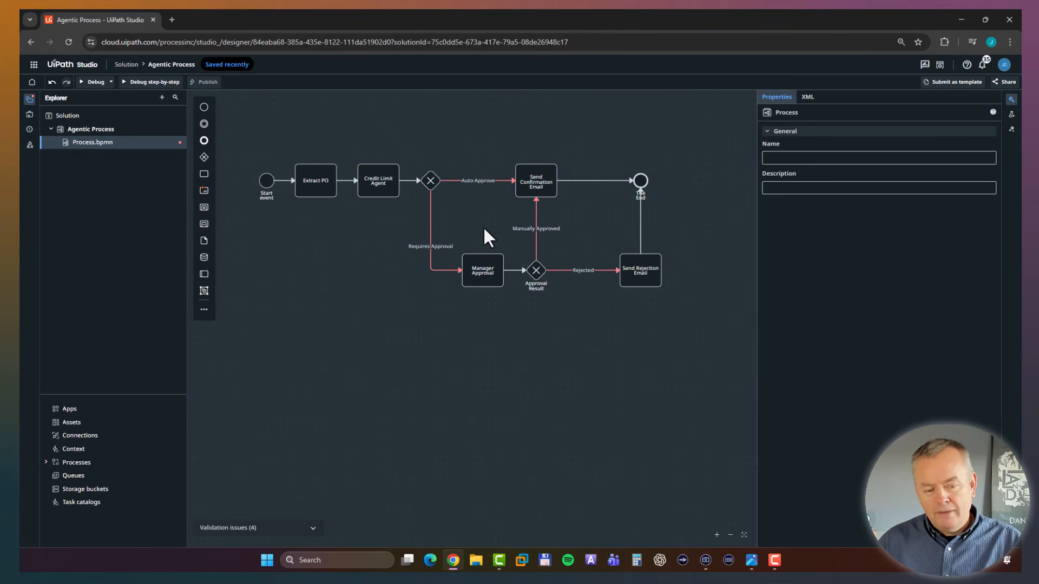
{"action": "left_click", "coordinate": [433, 179]}
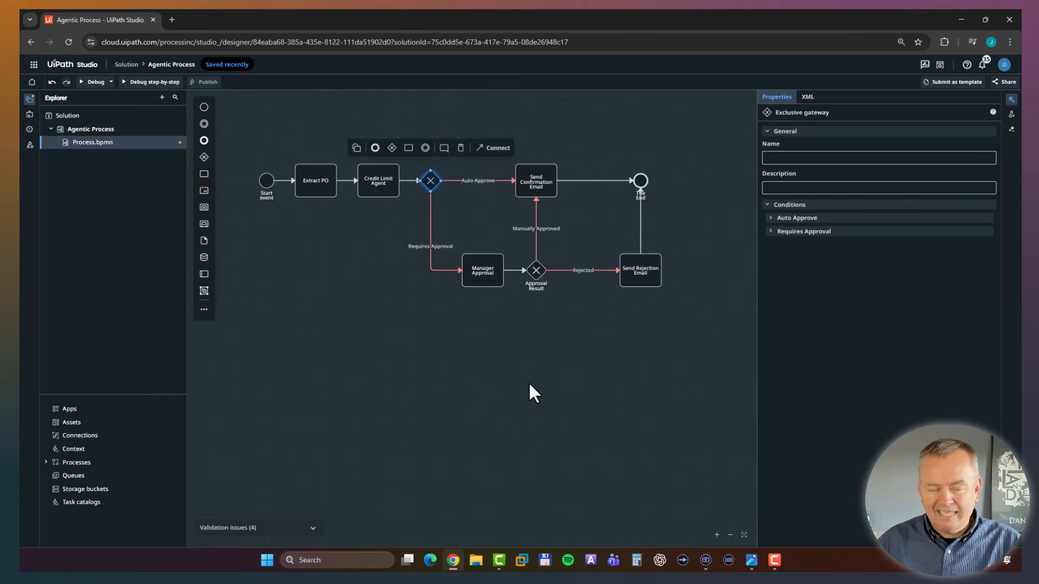
{"action": "left_click", "coordinate": [473, 345]}
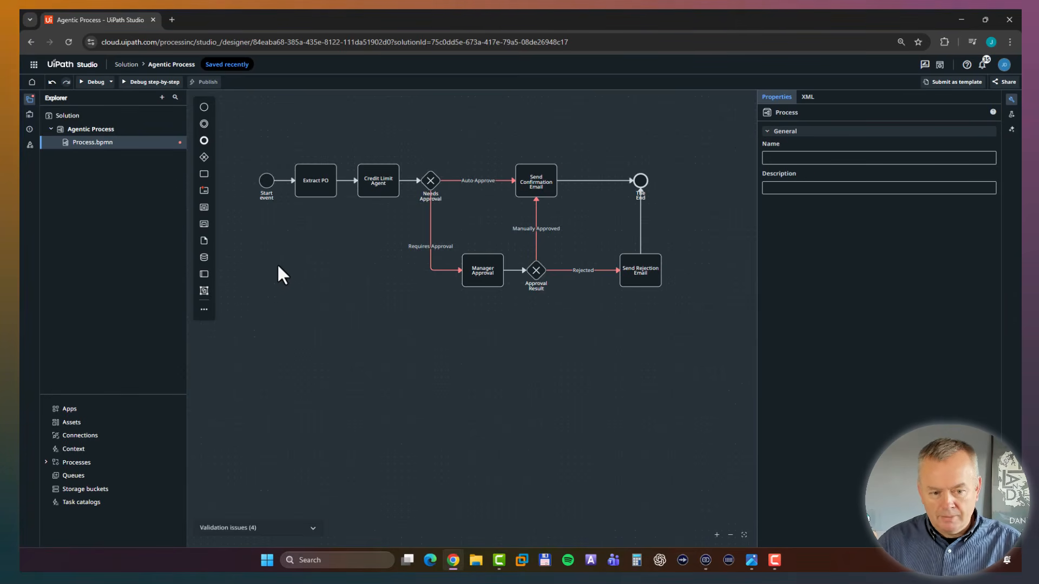
Set the start event's action to "Wait for connector event" and choose Data Fabric as its connector.
{"action": "left_click", "coordinate": [267, 181]}
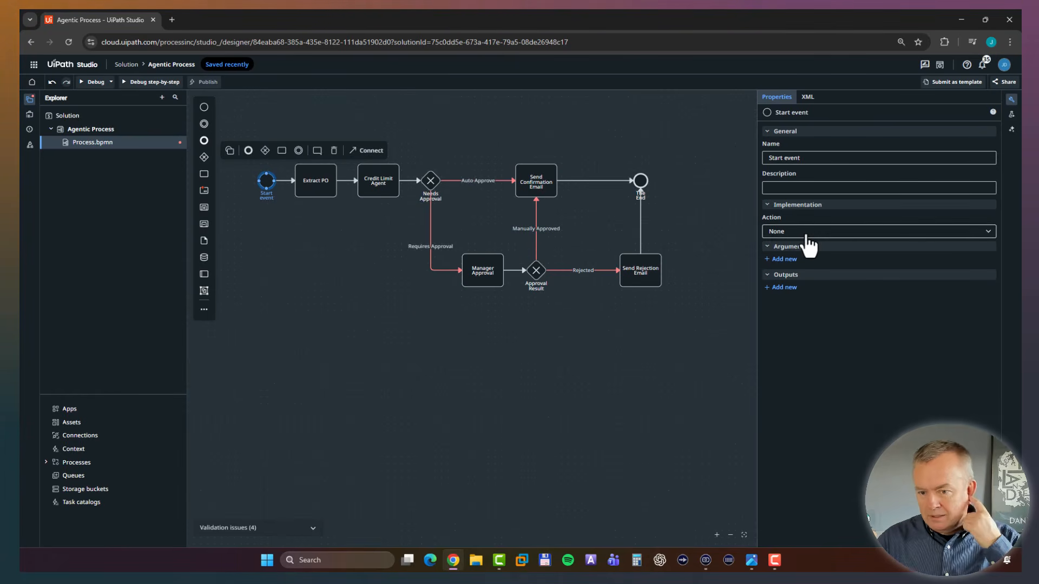
{"action": "left_click", "coordinate": [779, 232]}
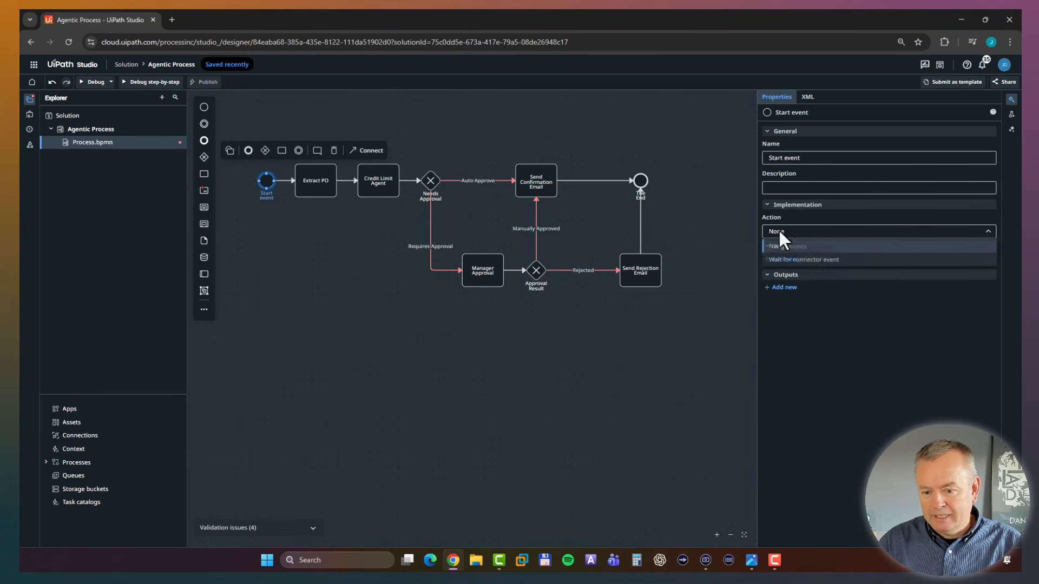
{"action": "left_click", "coordinate": [803, 261]}
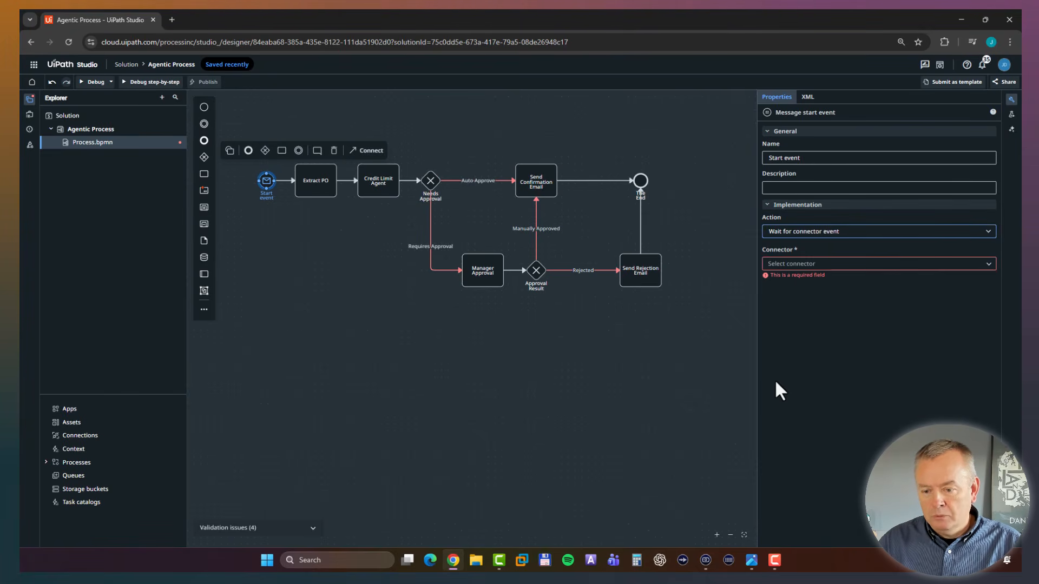
{"action": "left_click", "coordinate": [860, 263]}
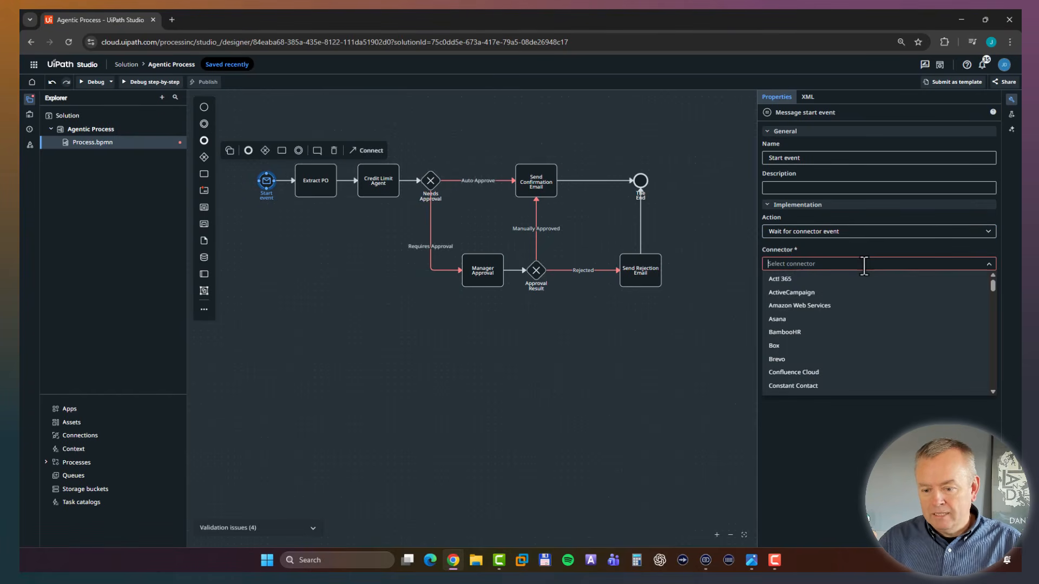
{"action": "type", "text": "Data"}
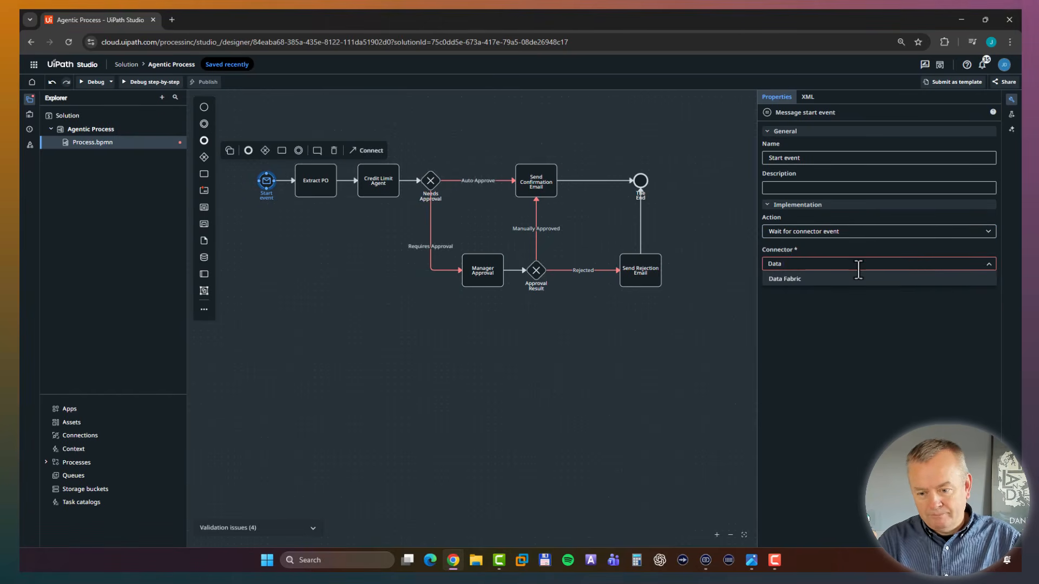
{"action": "type", "text": " Fabric"}
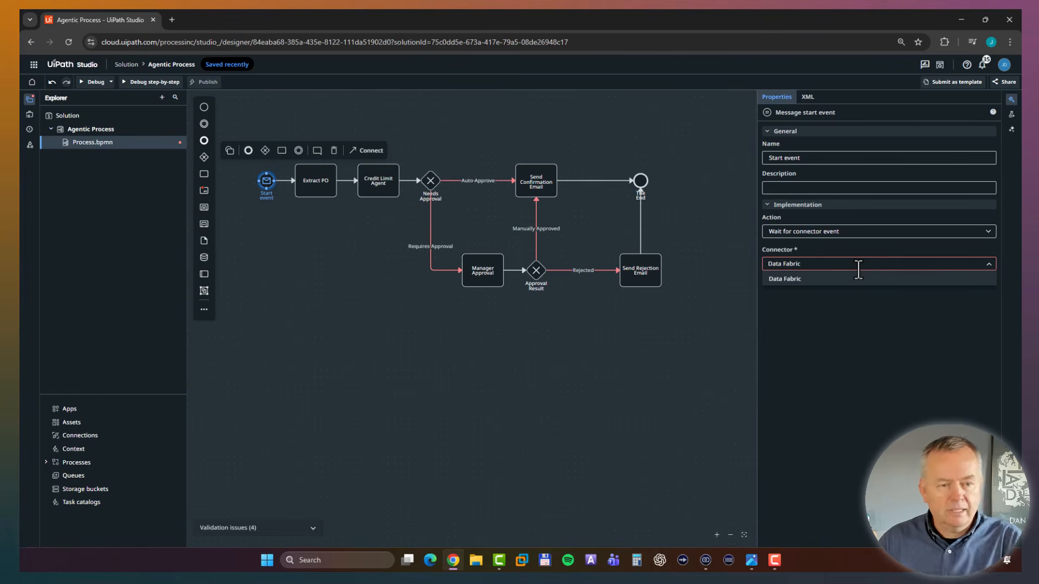
{"action": "left_click", "coordinate": [814, 279]}
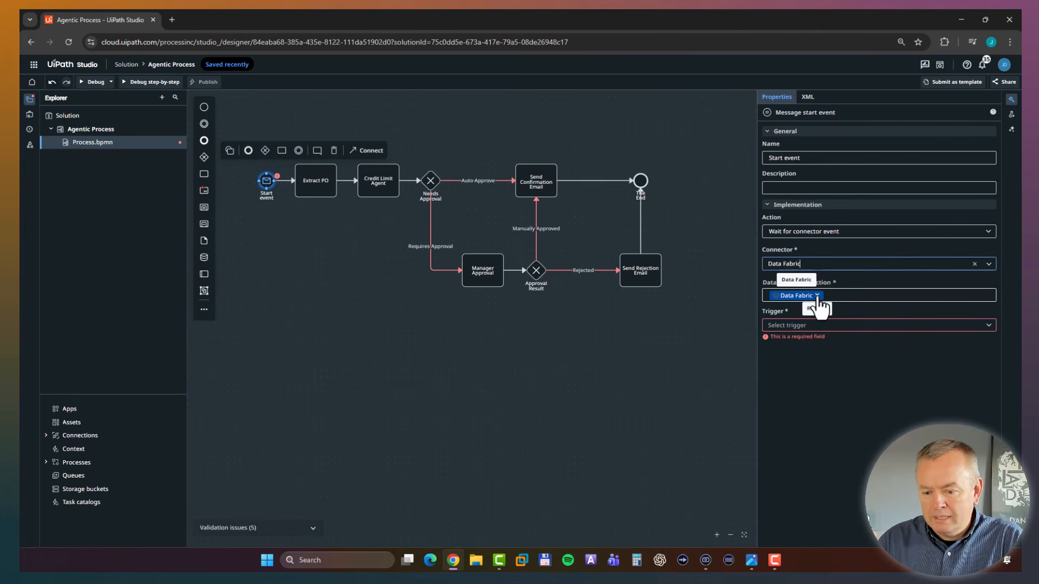
Use the shared Data Fabric connection for the start event and trigger it on Record Created for the OrderSystem object.
{"action": "left_click", "coordinate": [842, 295]}
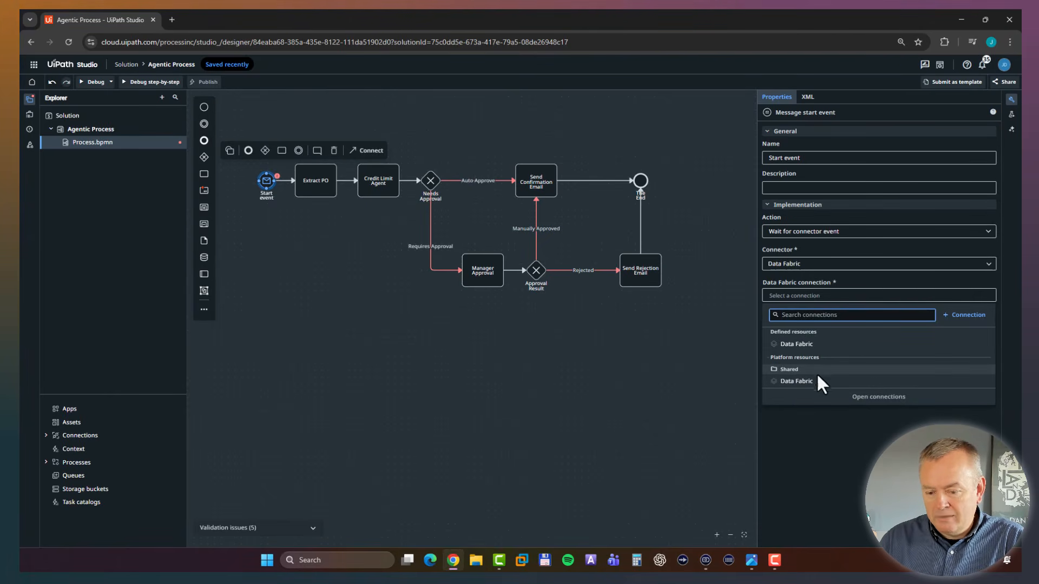
{"action": "left_click", "coordinate": [803, 382]}
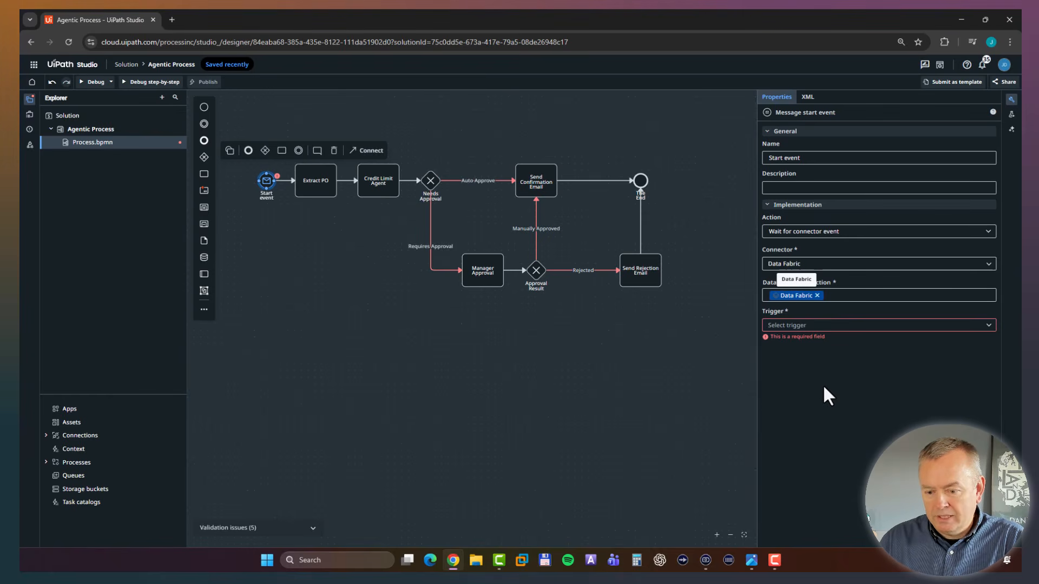
{"action": "left_click", "coordinate": [822, 325]}
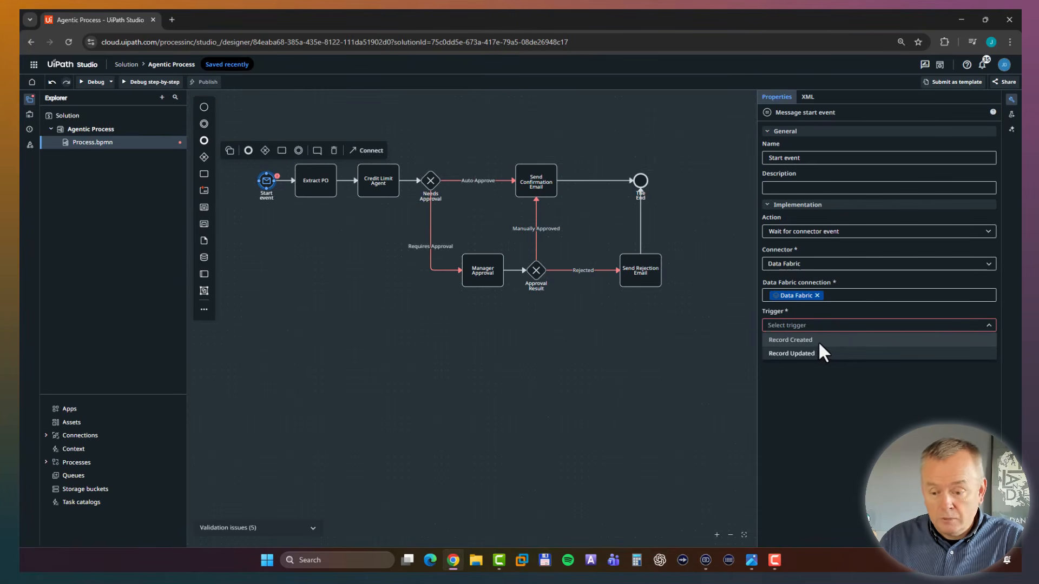
{"action": "left_click", "coordinate": [818, 341]}
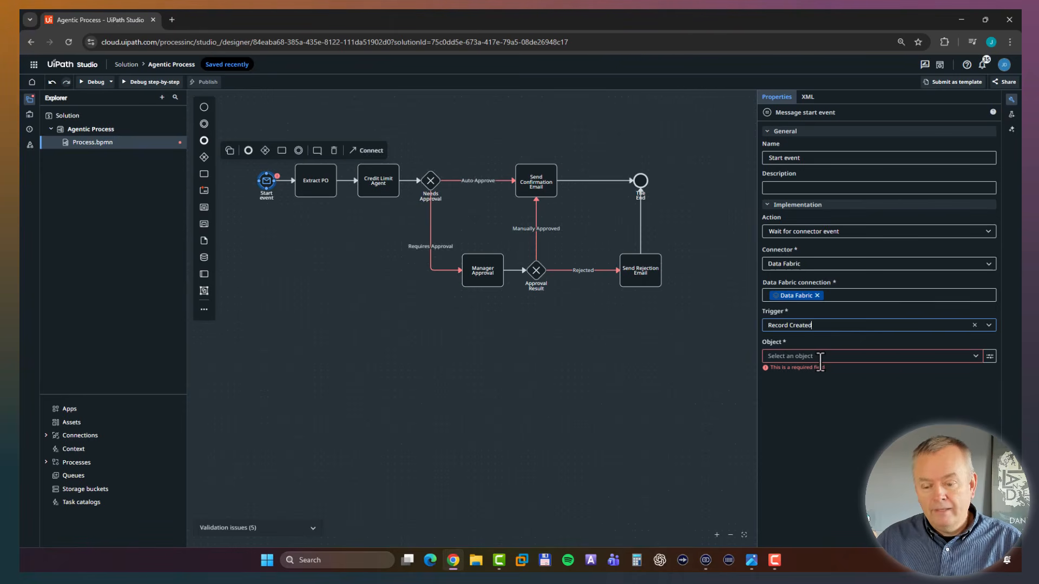
{"action": "left_click", "coordinate": [820, 357]}
{"action": "left_click", "coordinate": [806, 371]}
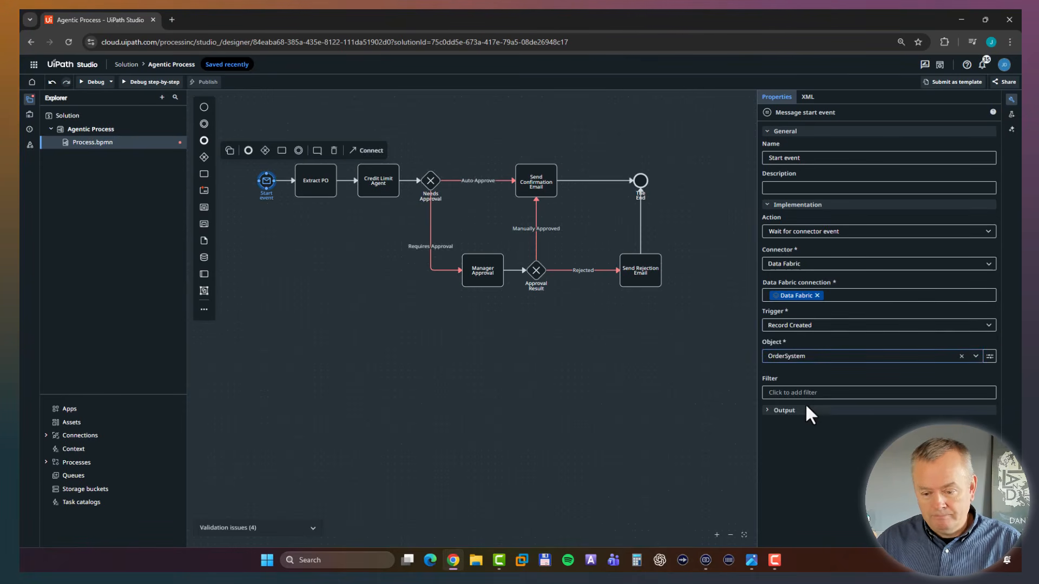
{"action": "left_click", "coordinate": [661, 466]}
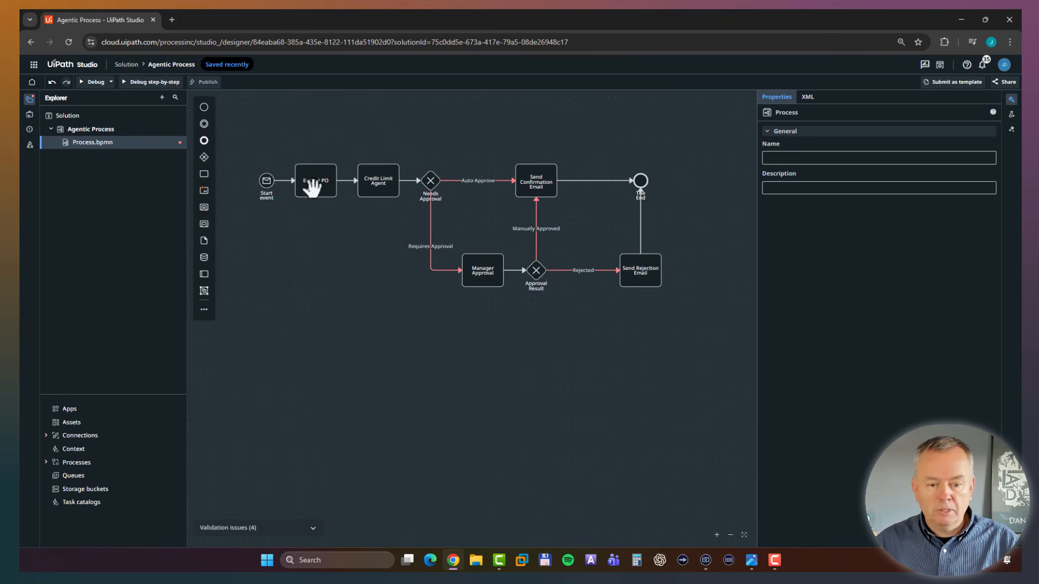
{"action": "left_click", "coordinate": [265, 181]}
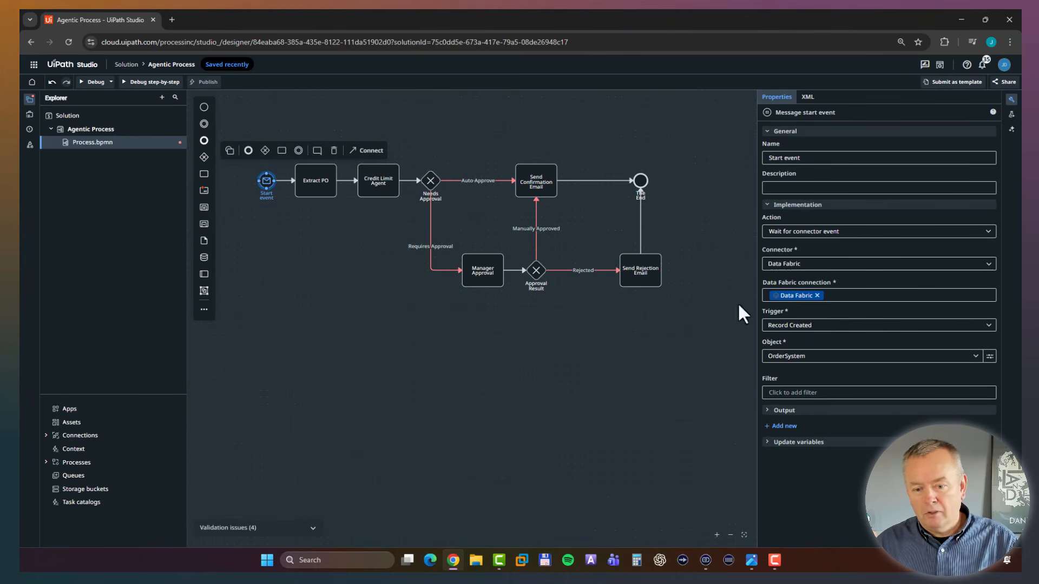
{"action": "left_click", "coordinate": [421, 381]}
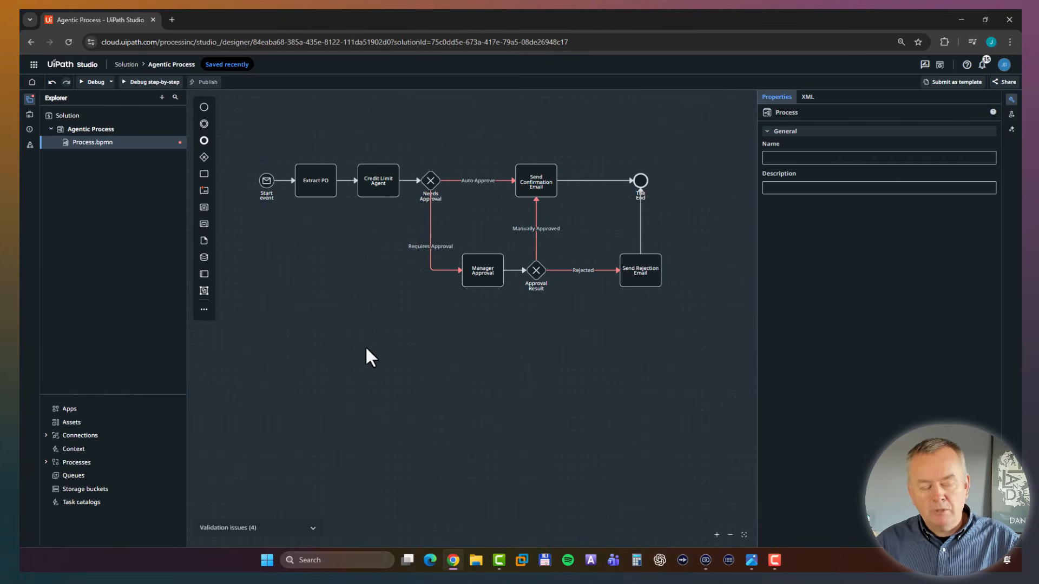
Set the Extract PO task's action to "Start and wait for RPA workflow" and assign the PO Extractor automation.
{"action": "left_click", "coordinate": [305, 192]}
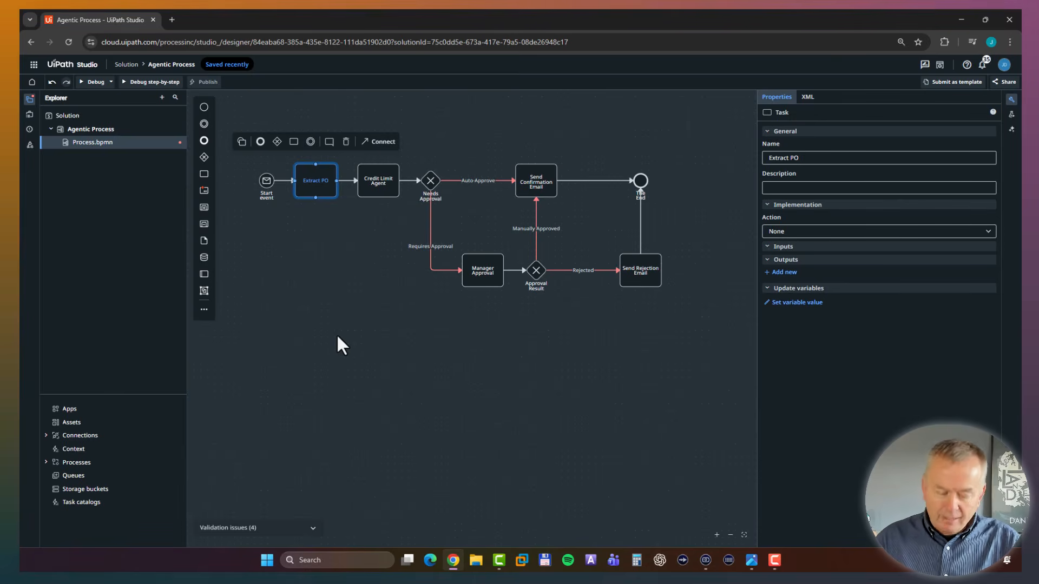
{"action": "left_click", "coordinate": [821, 232]}
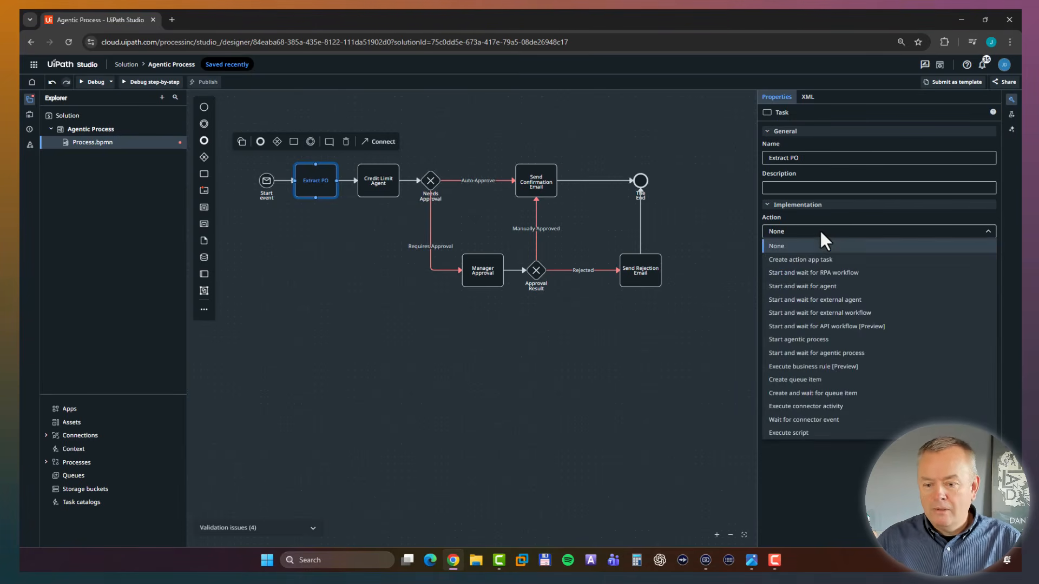
{"action": "left_click", "coordinate": [839, 273]}
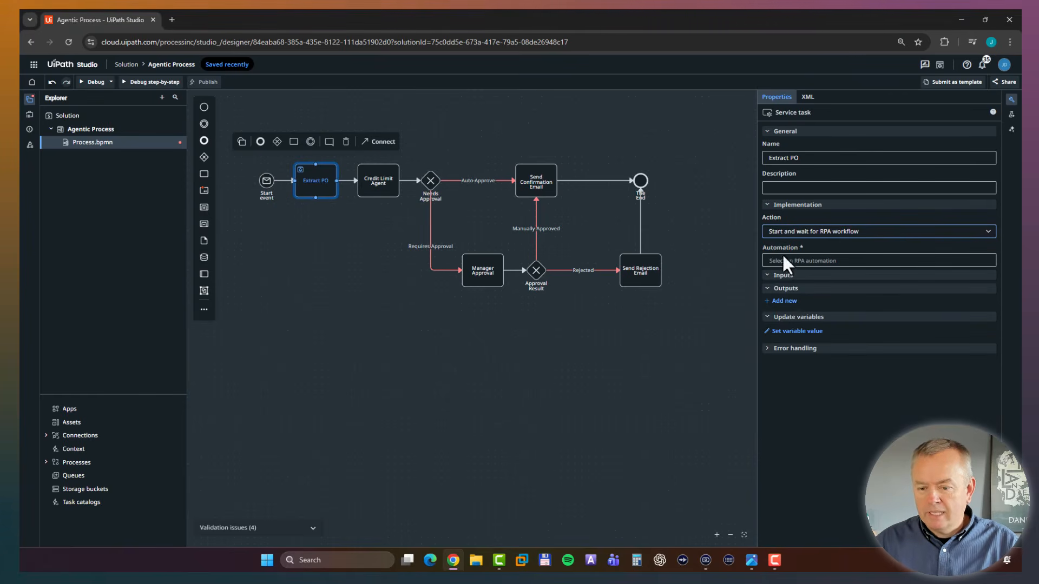
{"action": "left_click", "coordinate": [847, 262]}
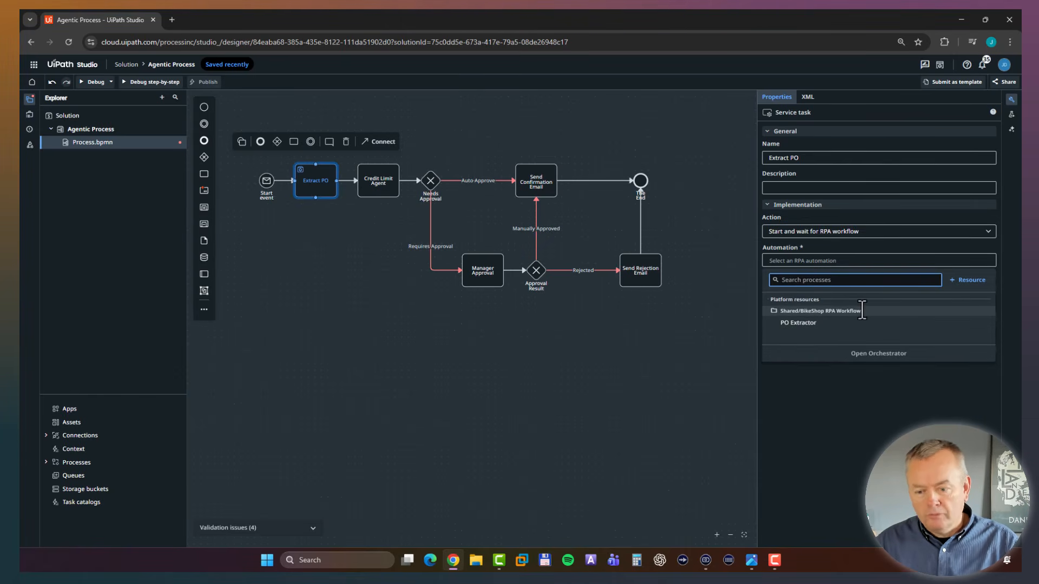
{"action": "left_click", "coordinate": [826, 325]}
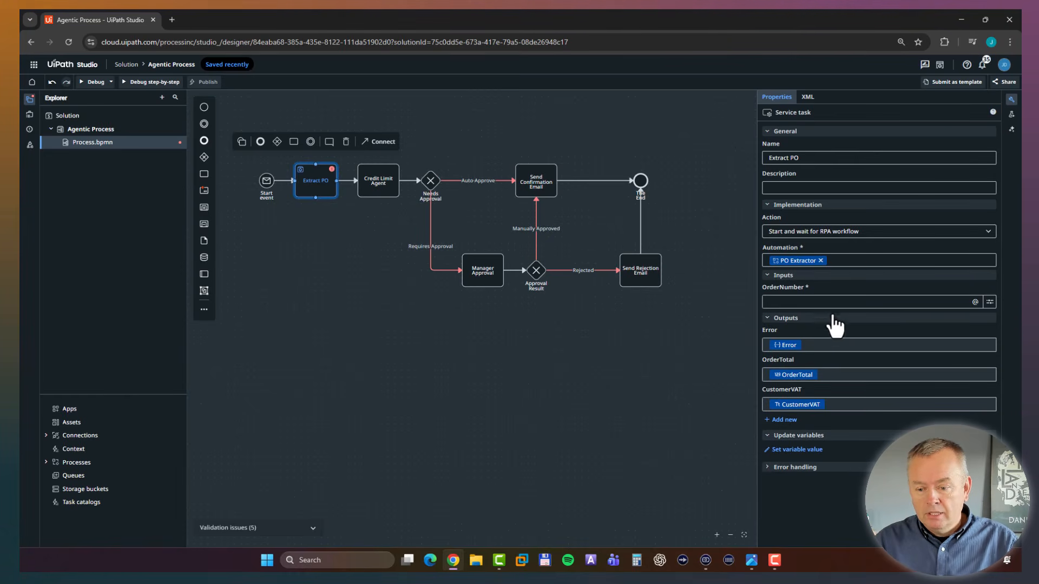
Map the Extract PO task's OrderNumber input to the Order ID variable from the start event's response.
{"action": "left_click", "coordinate": [852, 303]}
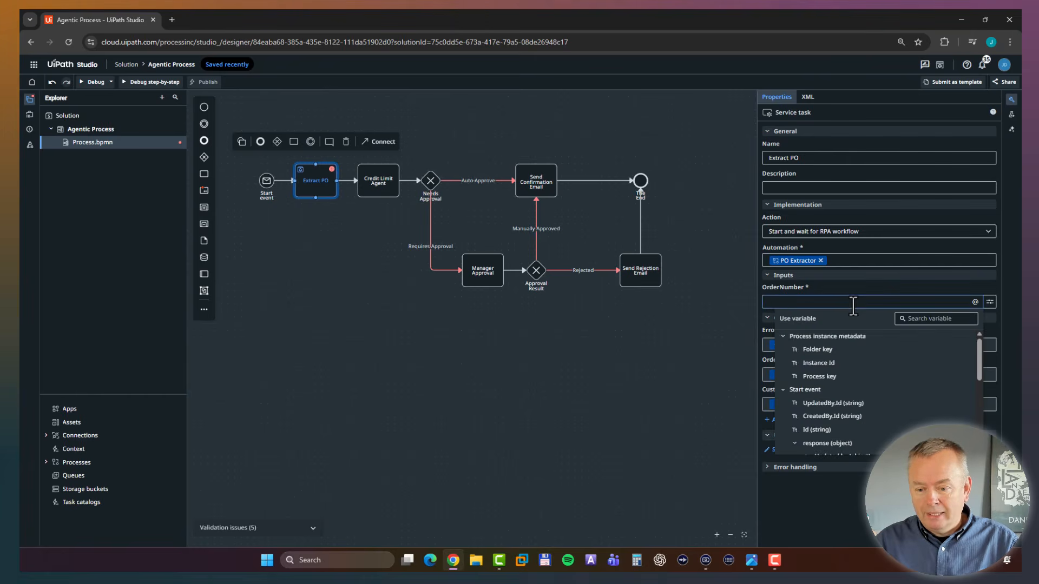
{"action": "left_click", "coordinate": [783, 339]}
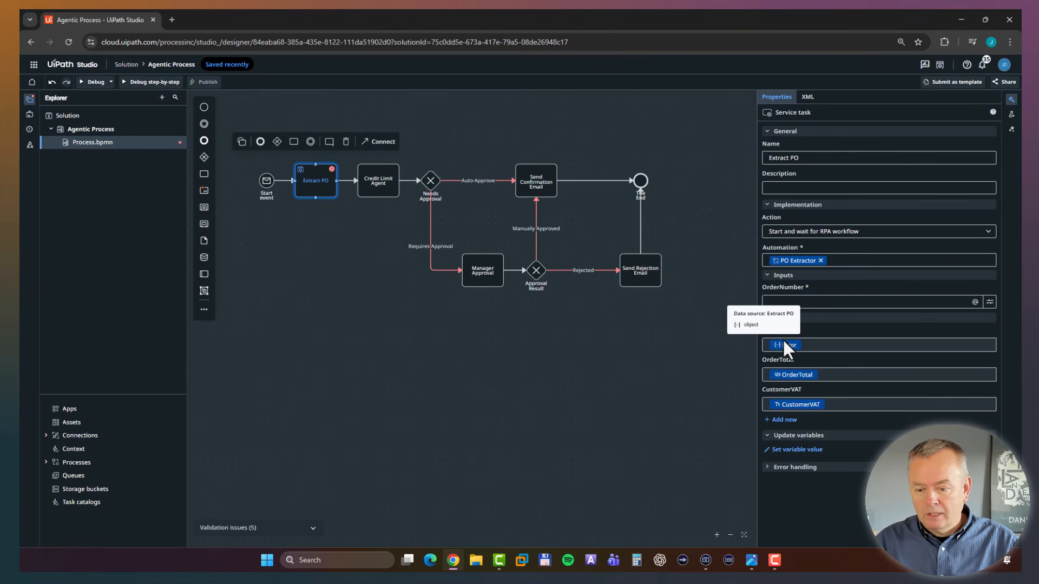
{"action": "left_click", "coordinate": [890, 303]}
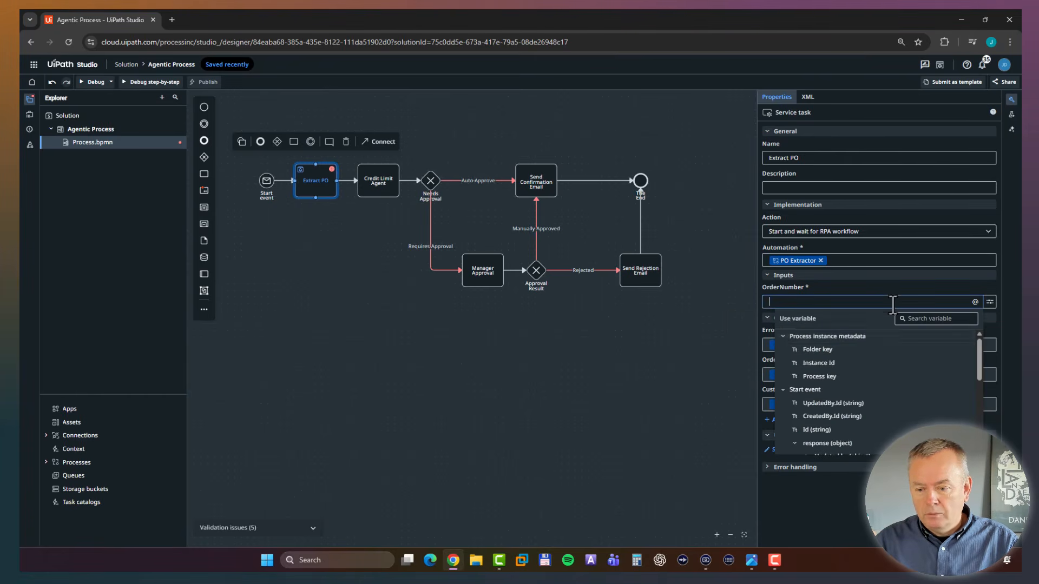
{"action": "left_click", "coordinate": [788, 337]}
{"action": "left_click", "coordinate": [784, 349]}
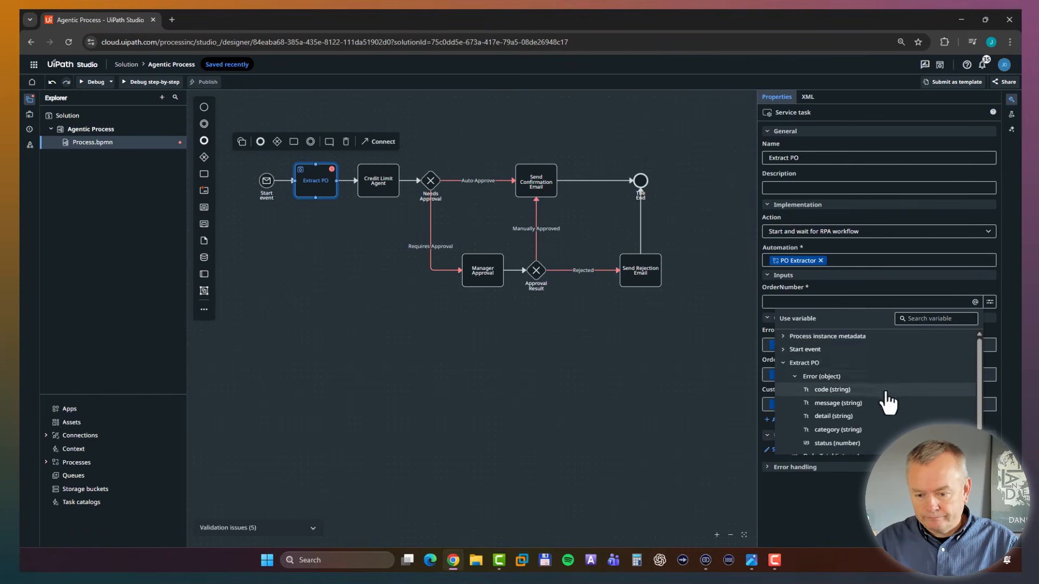
{"action": "left_click", "coordinate": [783, 363]}
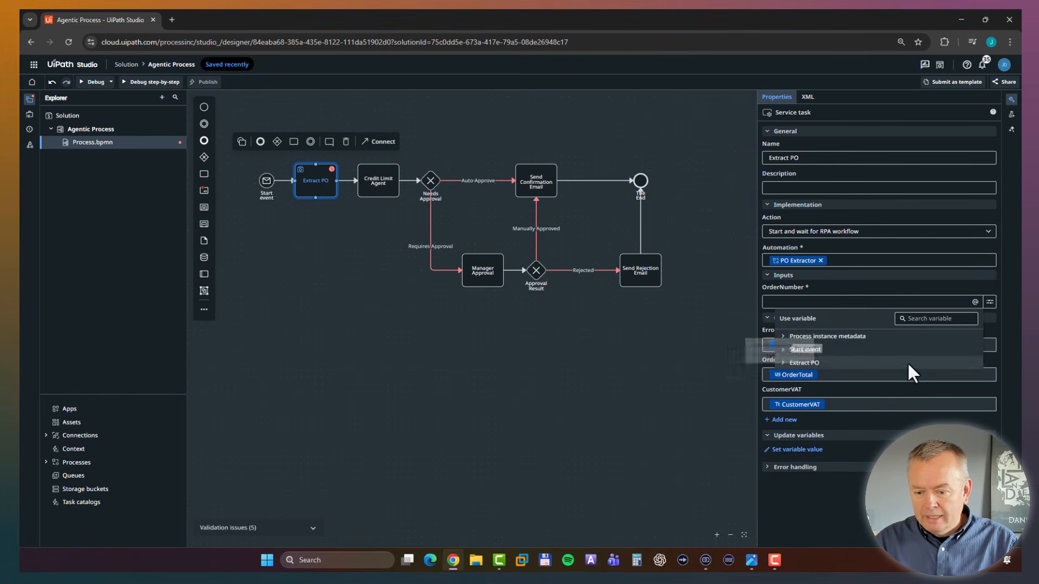
{"action": "left_click", "coordinate": [784, 351]}
{"action": "scroll", "coordinate": [915, 395], "scroll_direction": "down", "scroll_amount": 3}
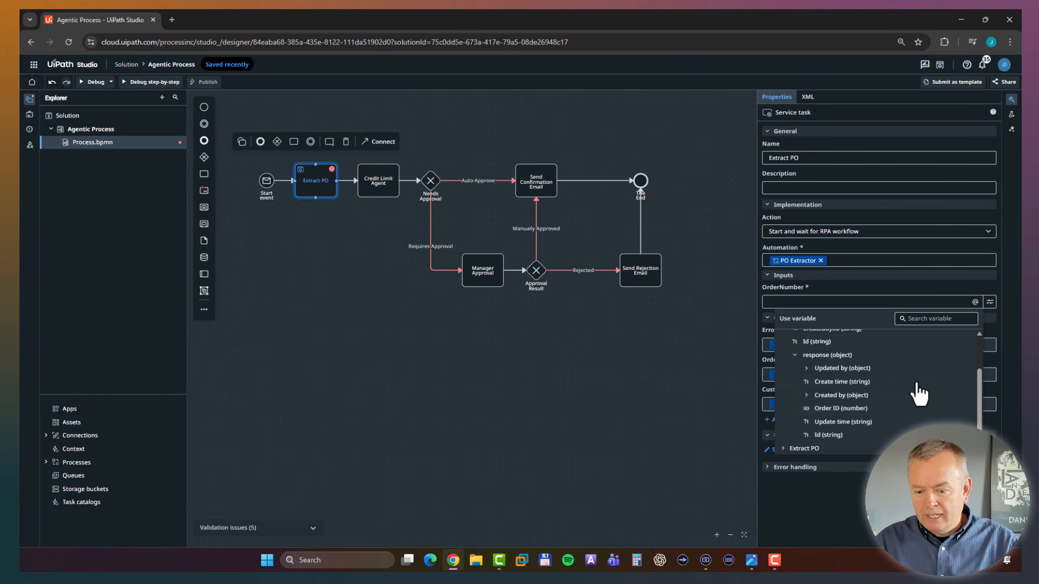
{"action": "left_click", "coordinate": [839, 410]}
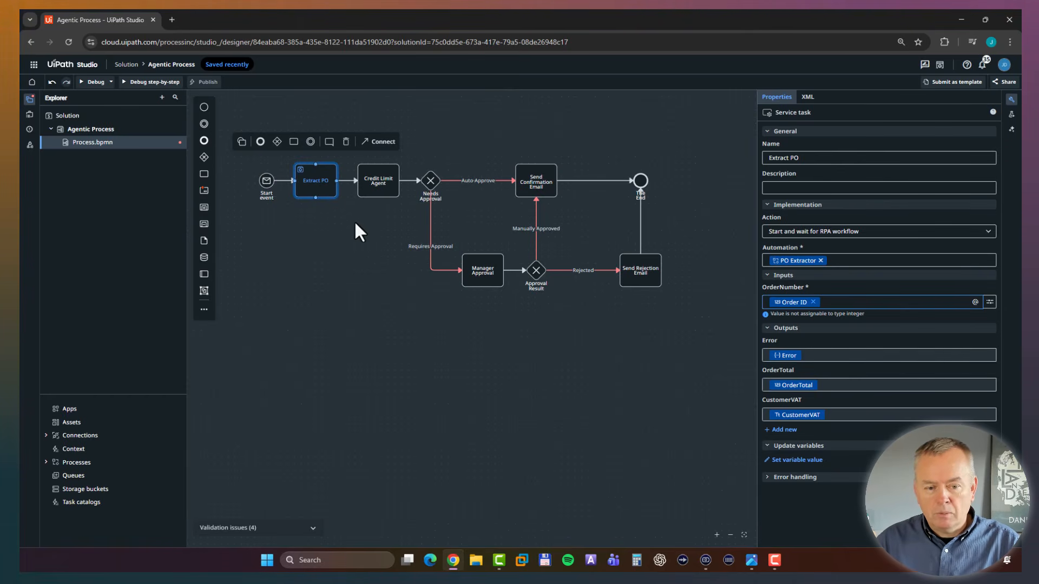
Set the Credit Limit Agent task's action to "Start and wait for agent" and choose the Credit Limit Agent from the BikeShop Agents folder.
{"action": "left_click", "coordinate": [381, 190]}
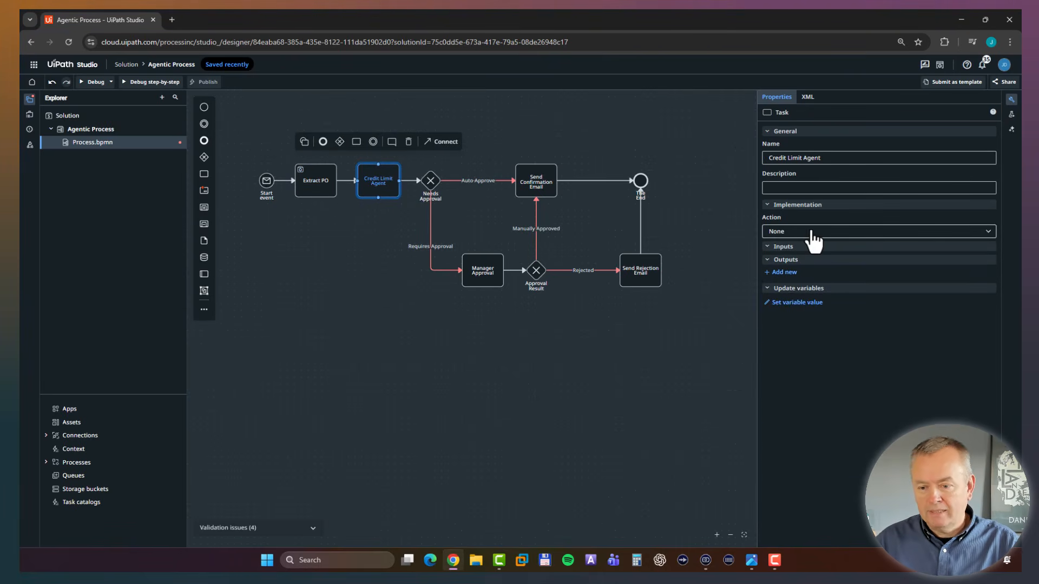
{"action": "left_click", "coordinate": [840, 233]}
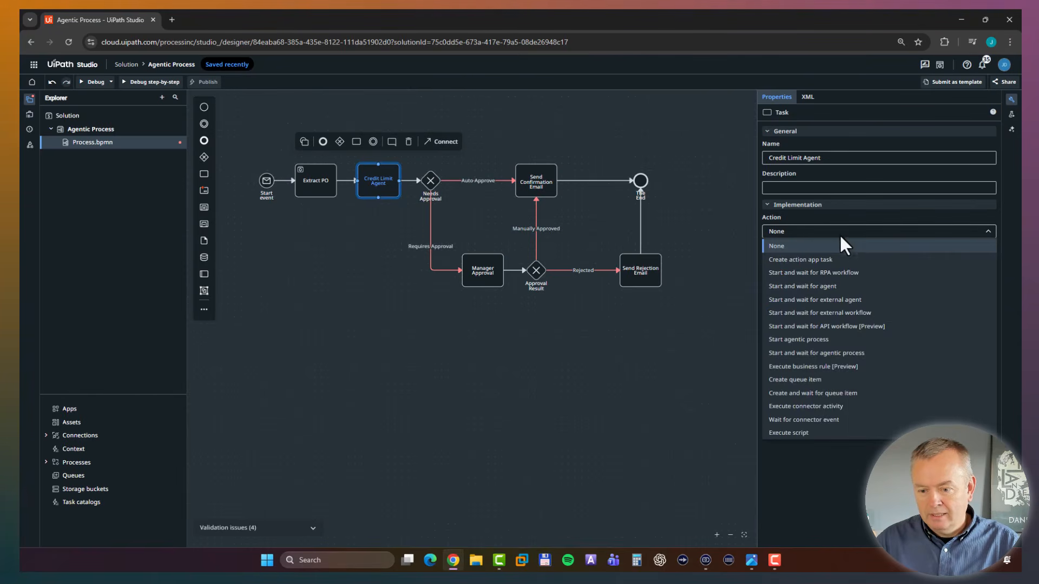
{"action": "left_click", "coordinate": [872, 286]}
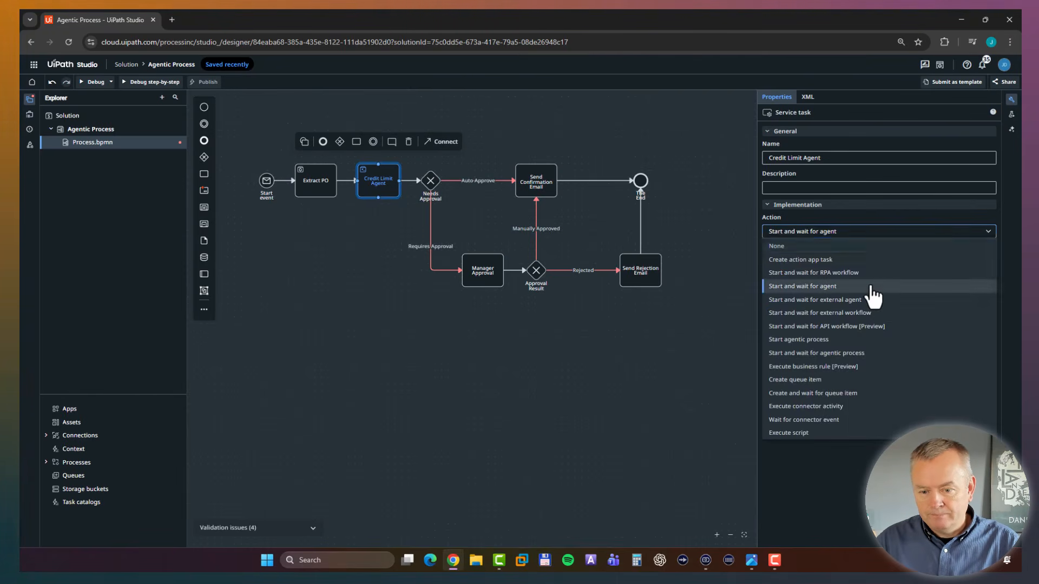
{"action": "left_click", "coordinate": [860, 260]}
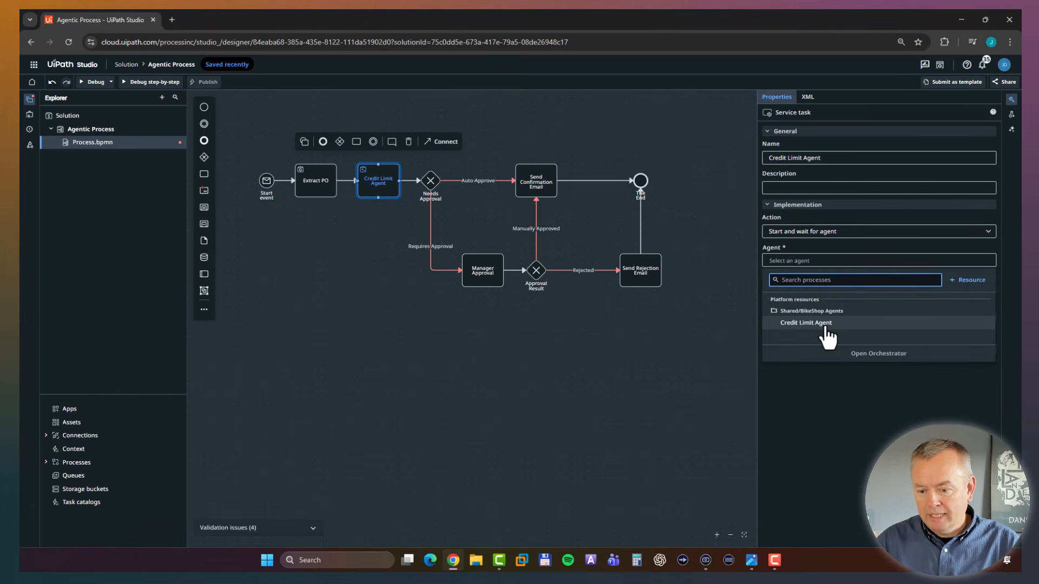
{"action": "left_click", "coordinate": [825, 323]}
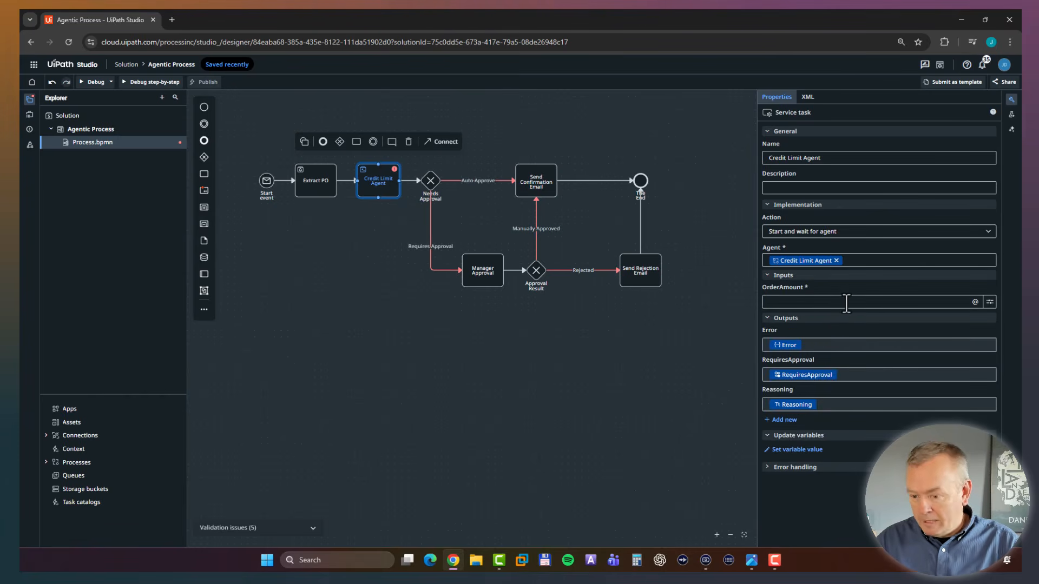
Map the Credit Limit Agent task's OrderAmount input to the OrderTotal output of Extract PO.
{"action": "left_click", "coordinate": [847, 302]}
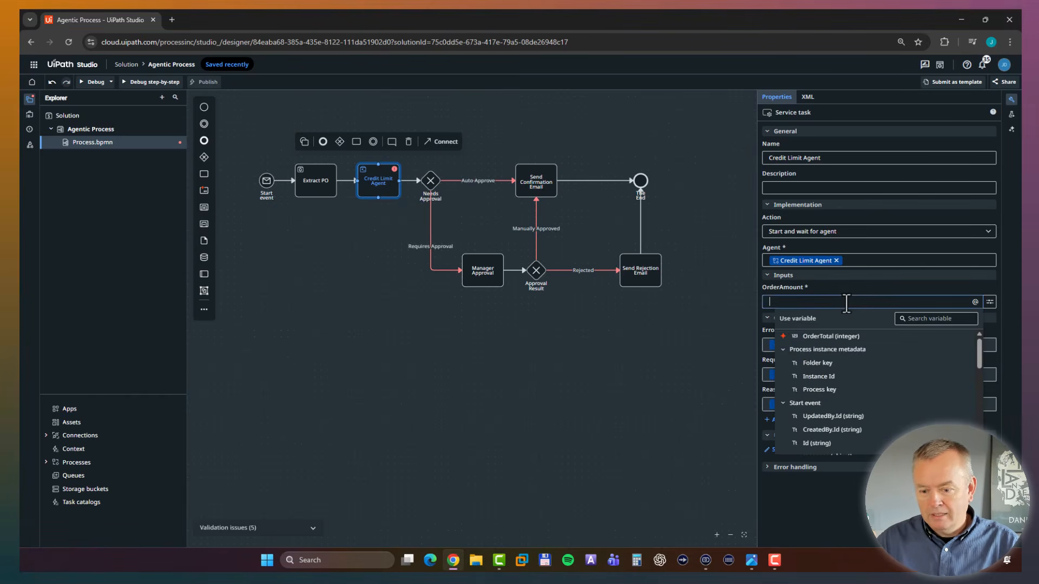
{"action": "left_click", "coordinate": [783, 349]}
{"action": "left_click", "coordinate": [783, 363]}
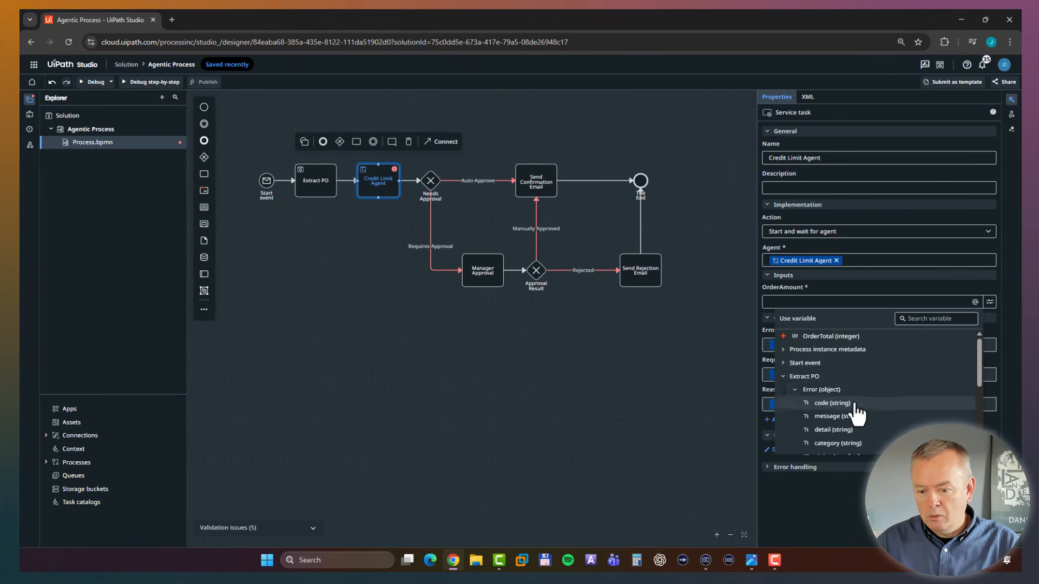
{"action": "scroll", "coordinate": [871, 416], "scroll_direction": "down", "scroll_amount": 1}
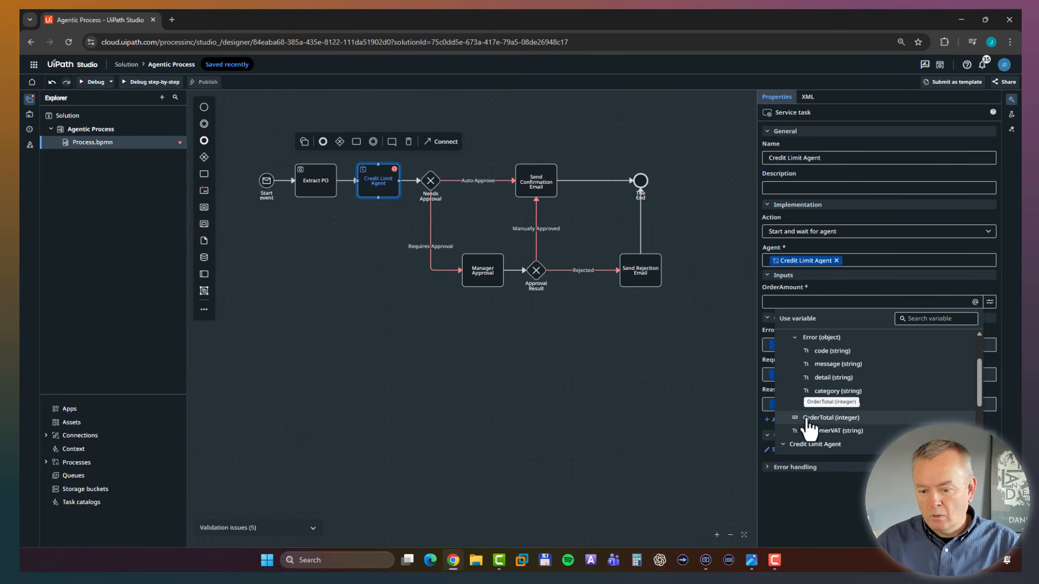
{"action": "left_click", "coordinate": [830, 418]}
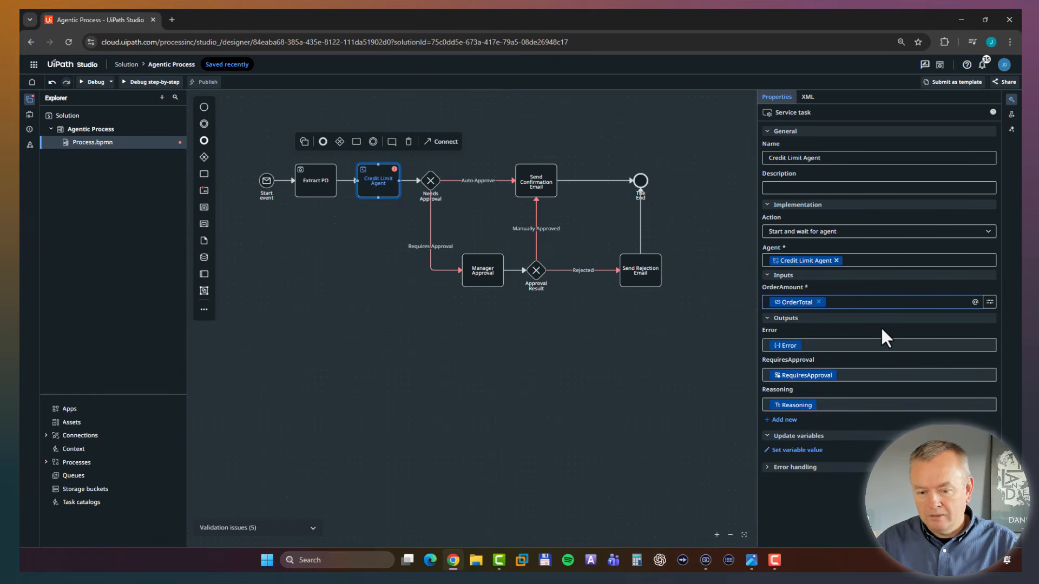
{"action": "left_click", "coordinate": [691, 400]}
{"action": "left_click", "coordinate": [378, 190]}
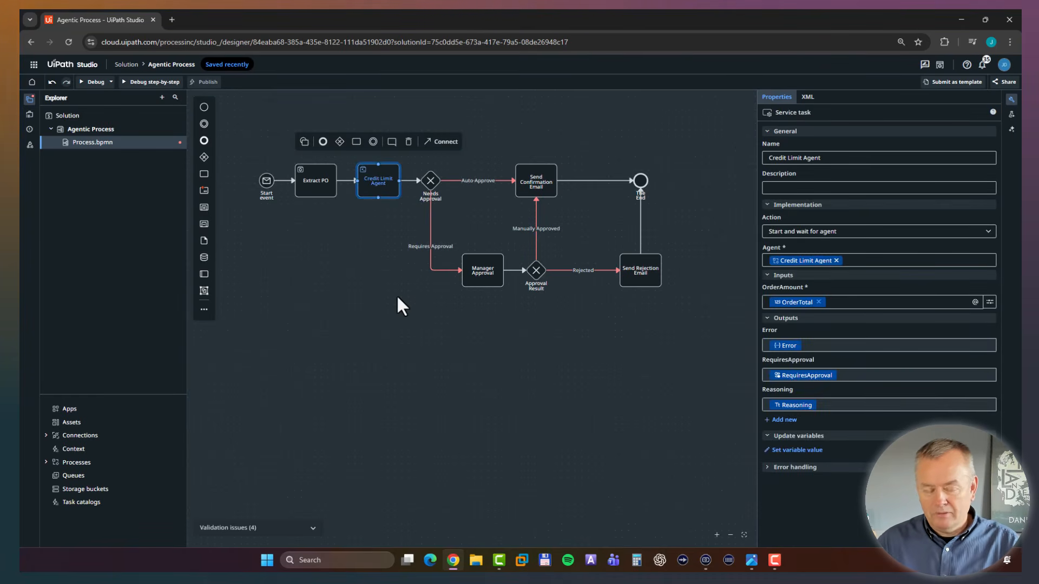
Give the Needs Approval gateway's Auto Approve path the condition vars.requiresApproval == false in the expression editor and save it.
{"action": "left_click", "coordinate": [431, 181]}
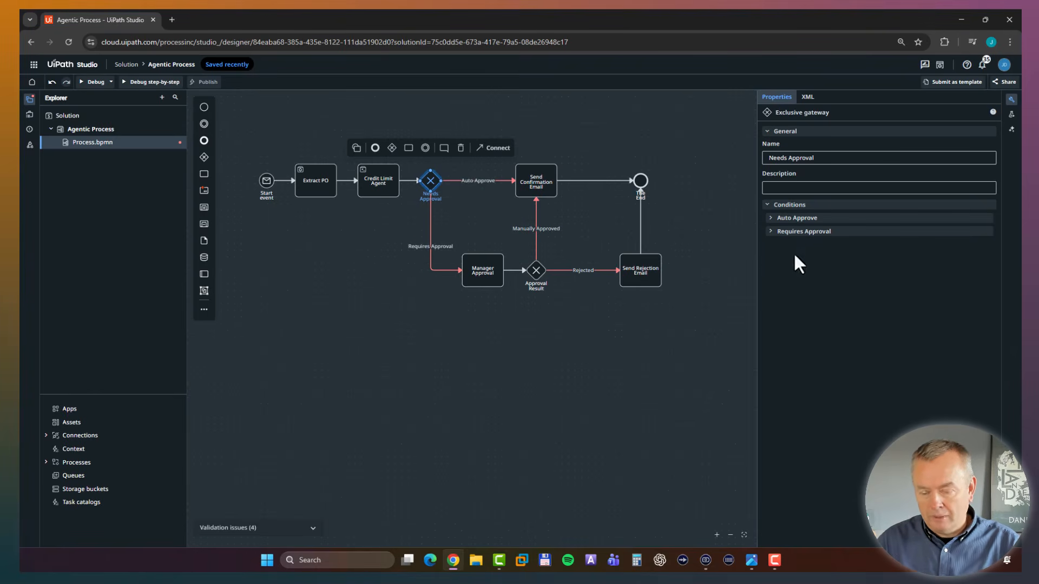
{"action": "left_click", "coordinate": [772, 219]}
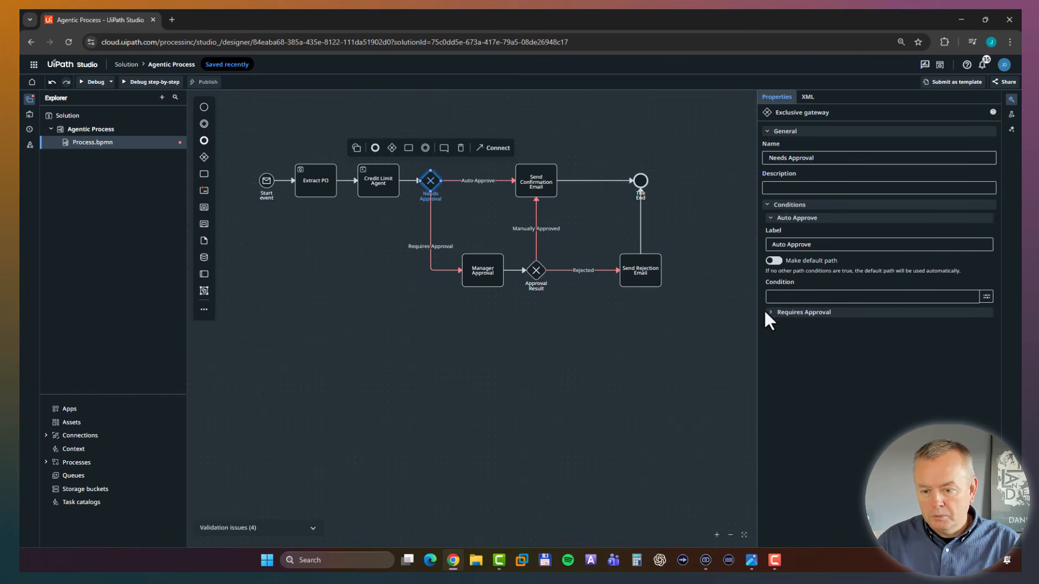
{"action": "left_click", "coordinate": [986, 298]}
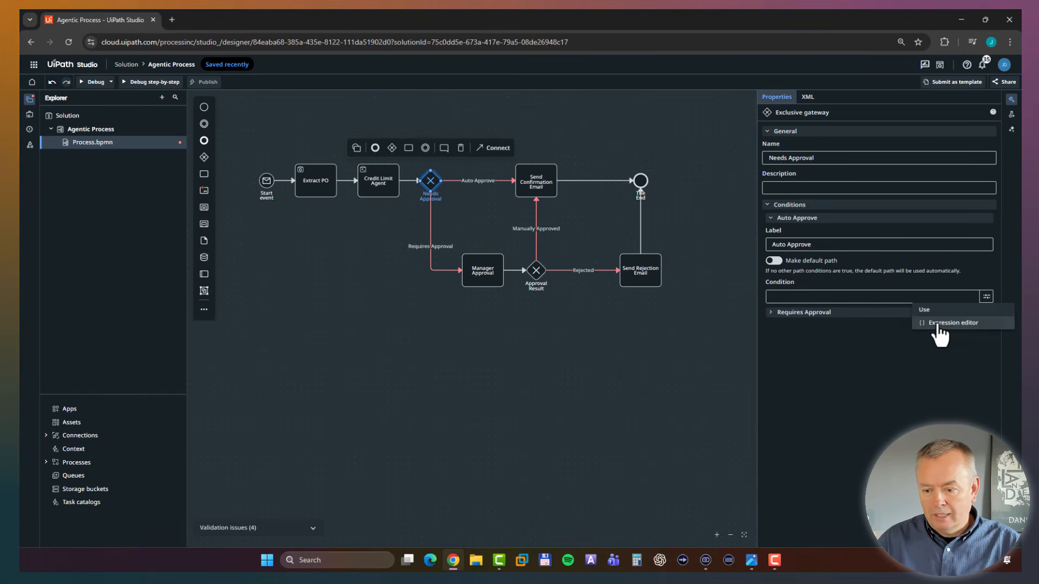
{"action": "left_click", "coordinate": [952, 323]}
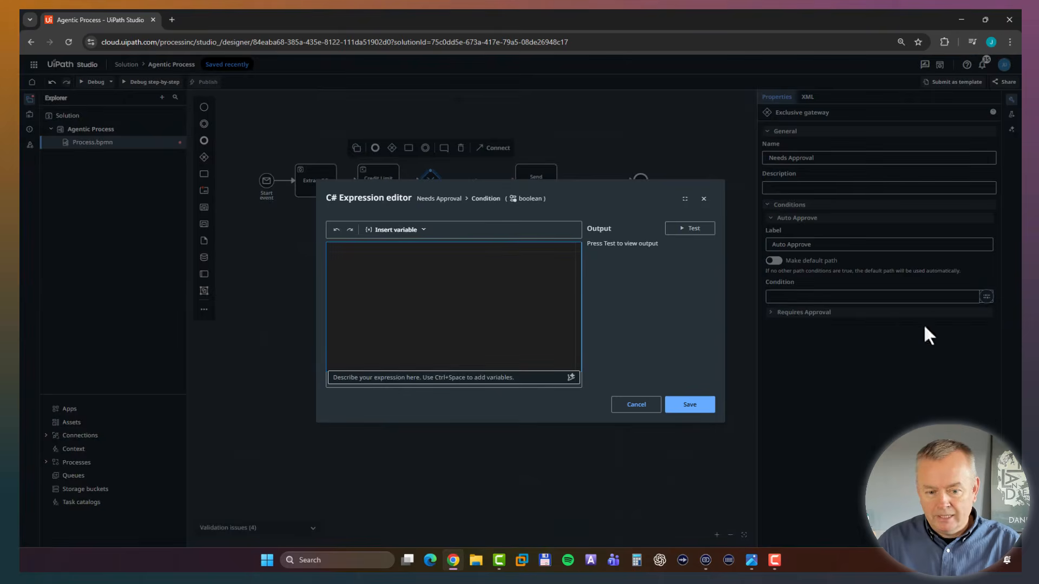
{"action": "left_click", "coordinate": [426, 234]}
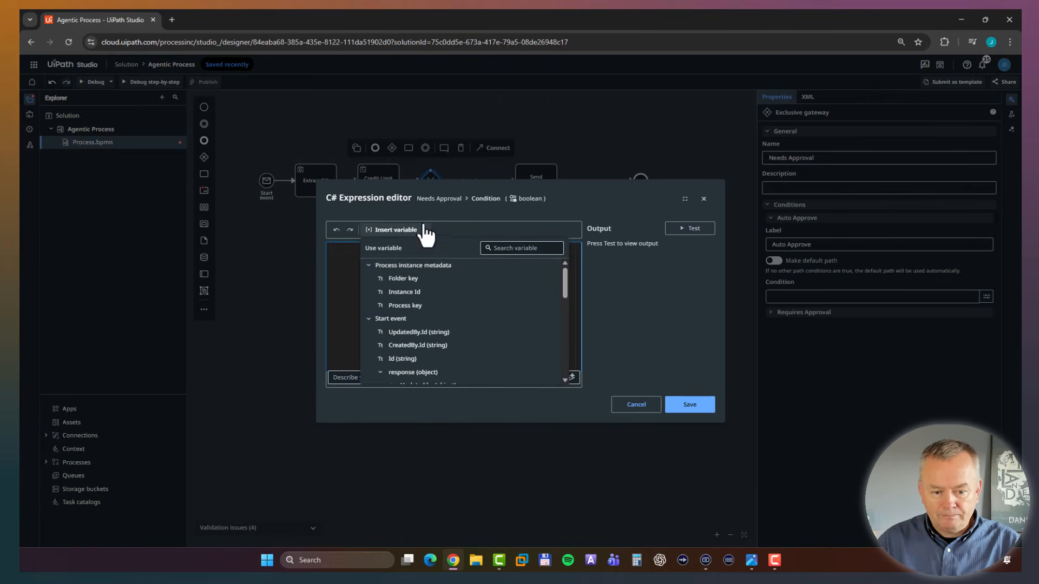
{"action": "left_click", "coordinate": [369, 265]}
{"action": "left_click", "coordinate": [368, 279]}
{"action": "left_click", "coordinate": [368, 292]}
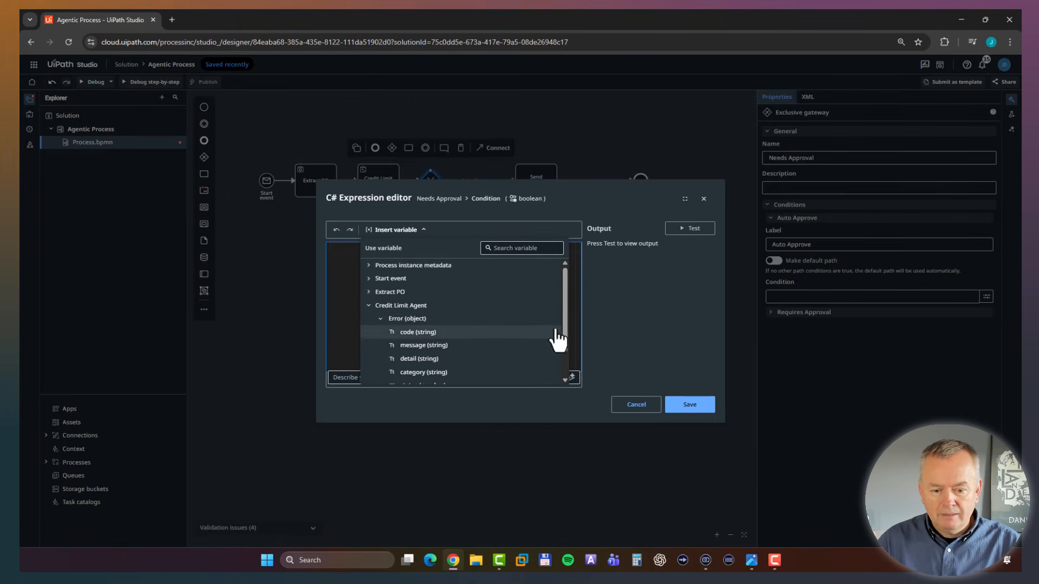
{"action": "left_click_drag", "start_coordinate": [565, 312], "coordinate": [561, 348]}
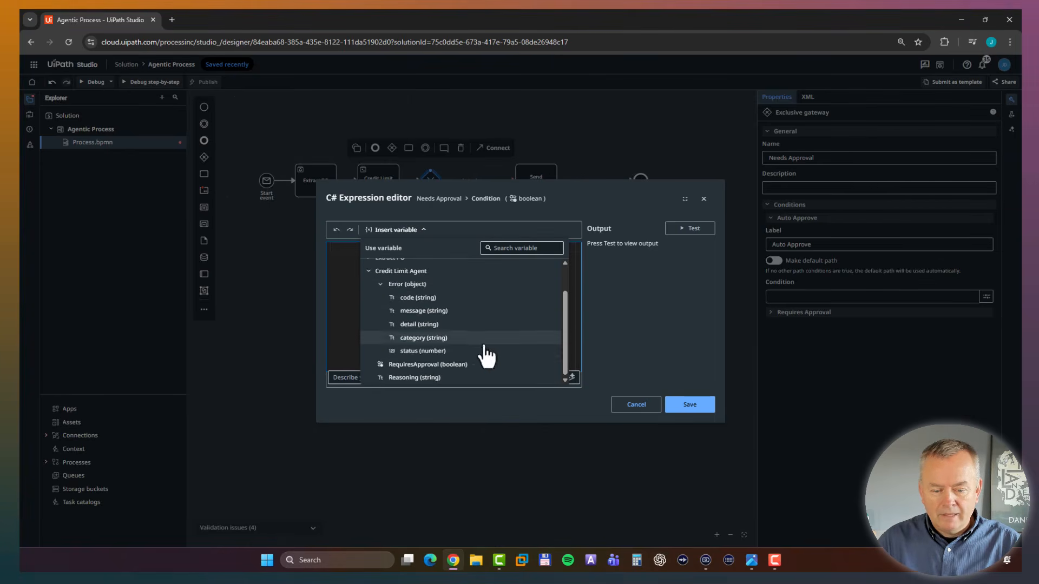
{"action": "left_click", "coordinate": [399, 365]}
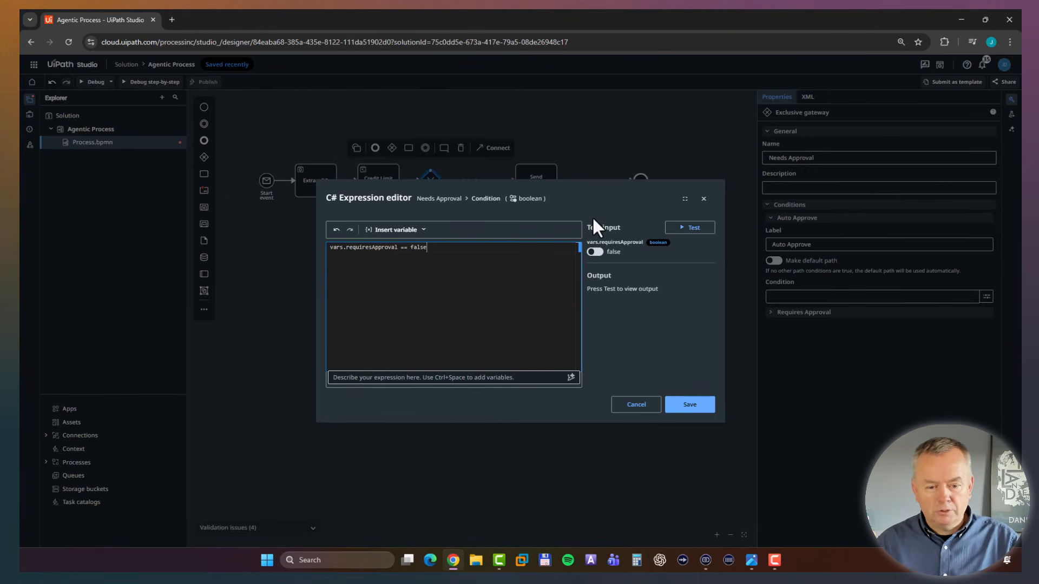
{"action": "left_click", "coordinate": [690, 406]}
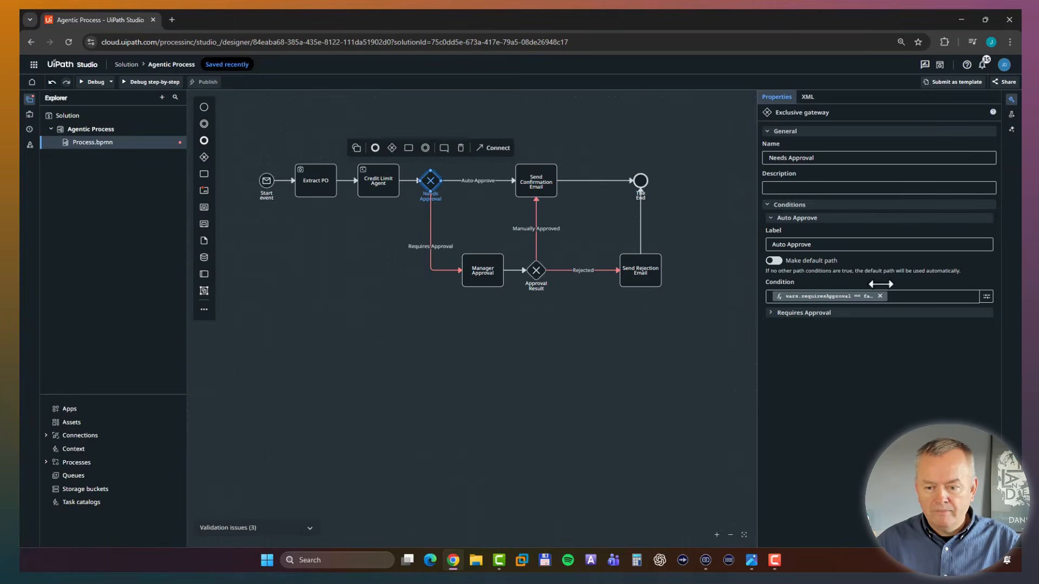
Give the Requires Approval path the condition vars.requiresApproval == true using the Credit Limit Agent's output variable, and save it.
{"action": "left_click", "coordinate": [430, 241]}
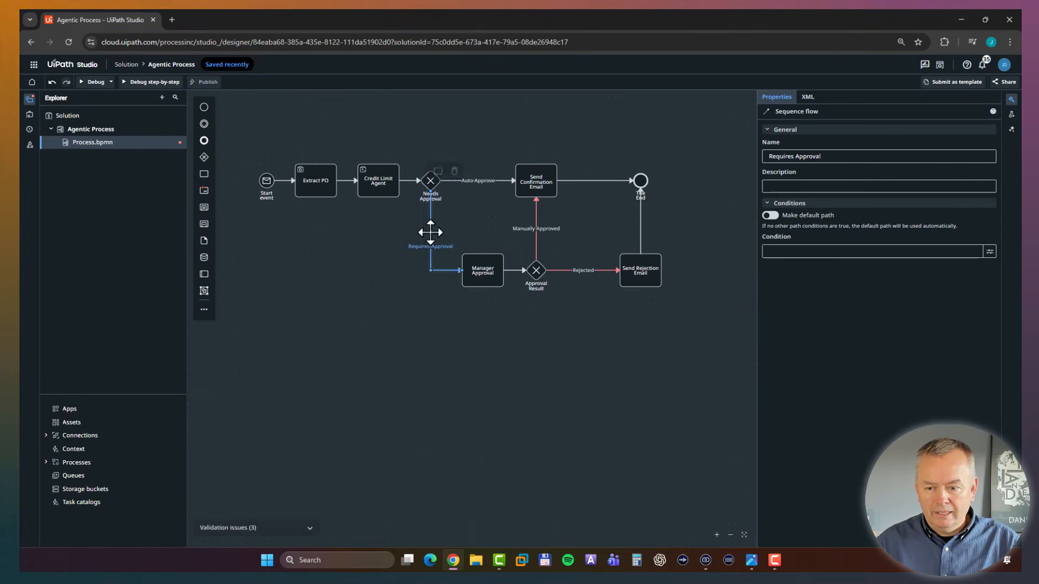
{"action": "left_click", "coordinate": [988, 254]}
{"action": "left_click", "coordinate": [953, 278]}
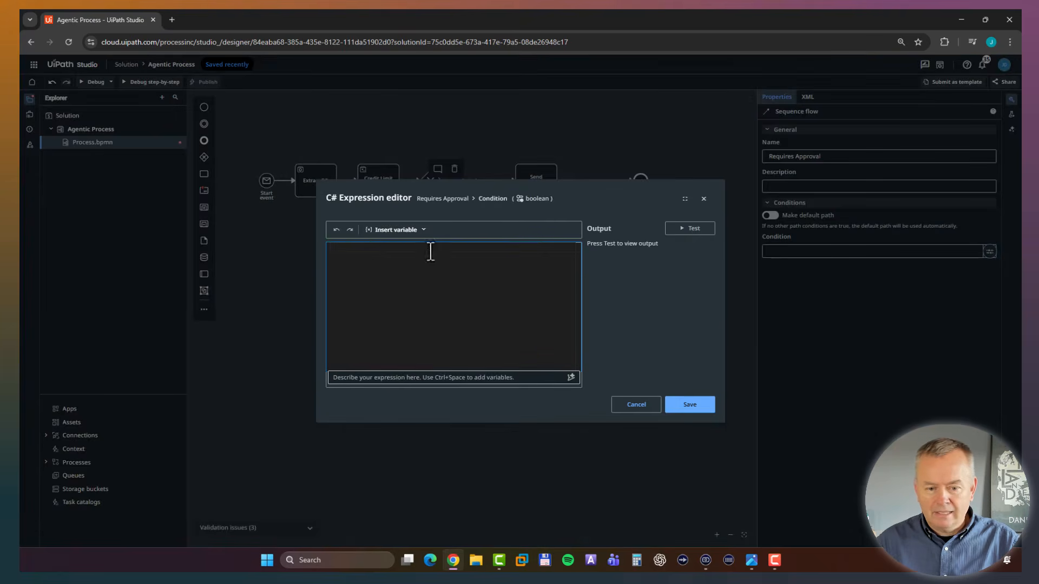
{"action": "left_click", "coordinate": [399, 232]}
{"action": "left_click", "coordinate": [368, 279]}
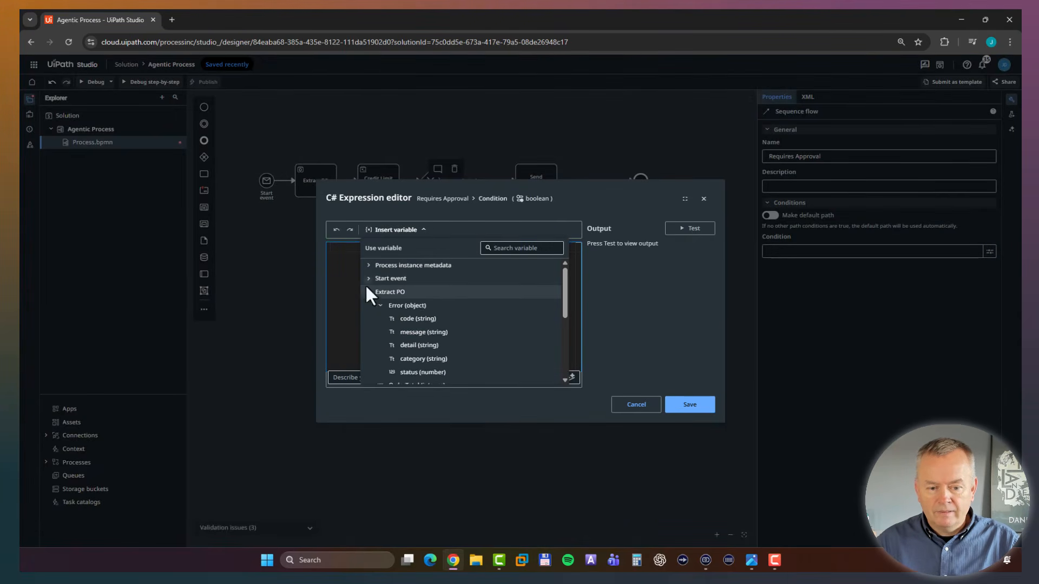
{"action": "left_click", "coordinate": [368, 293]}
{"action": "scroll", "coordinate": [478, 308], "scroll_direction": "down", "scroll_amount": 2}
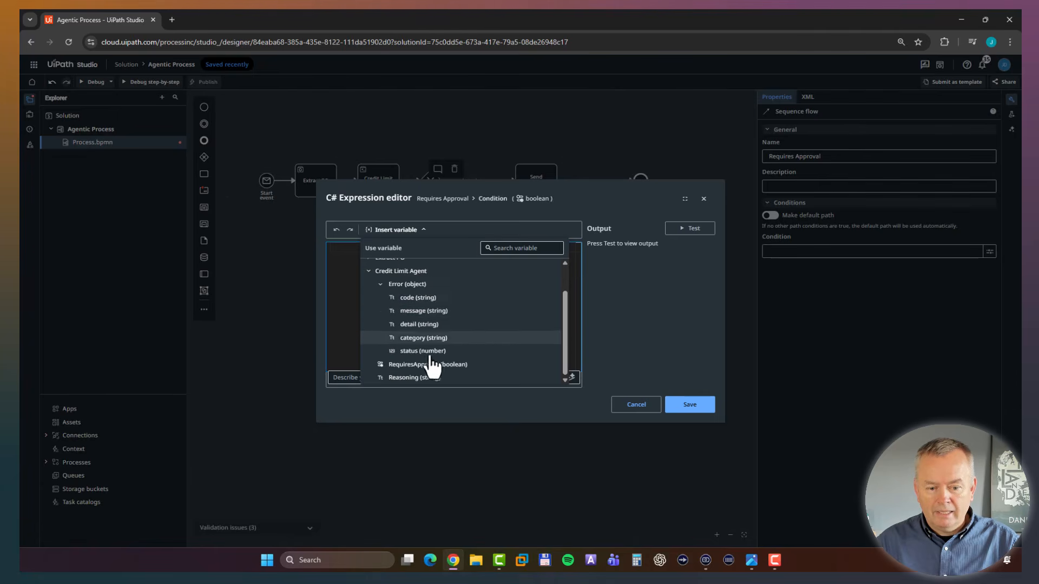
{"action": "left_click", "coordinate": [413, 367]}
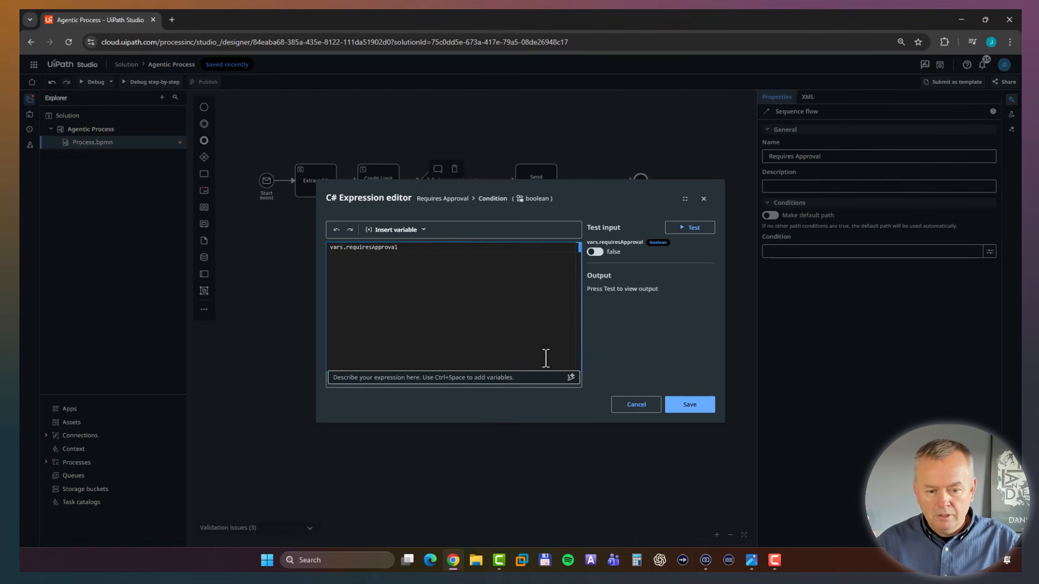
{"action": "type", "text": "=="}
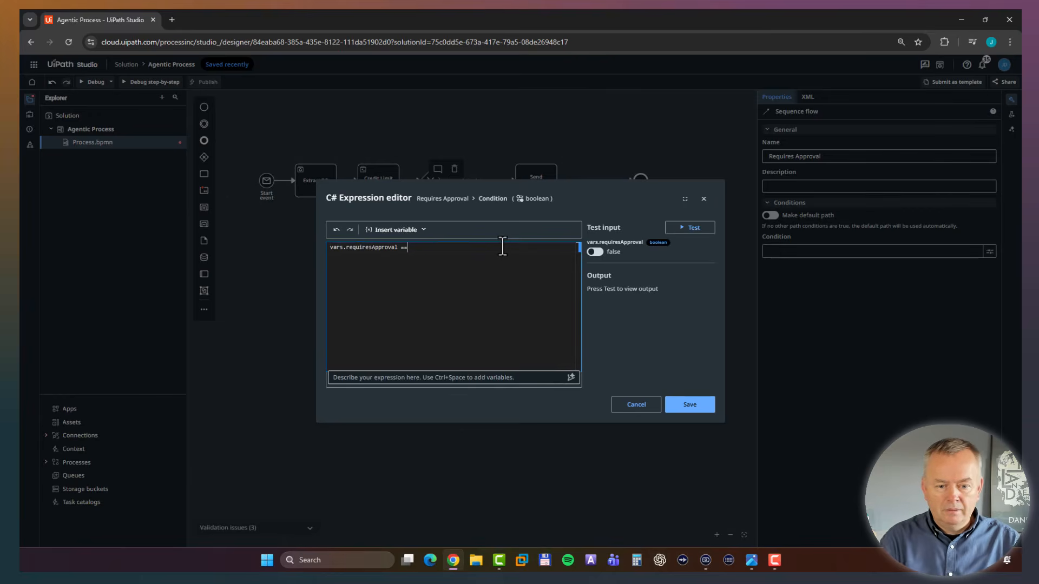
{"action": "type", "text": " f"}
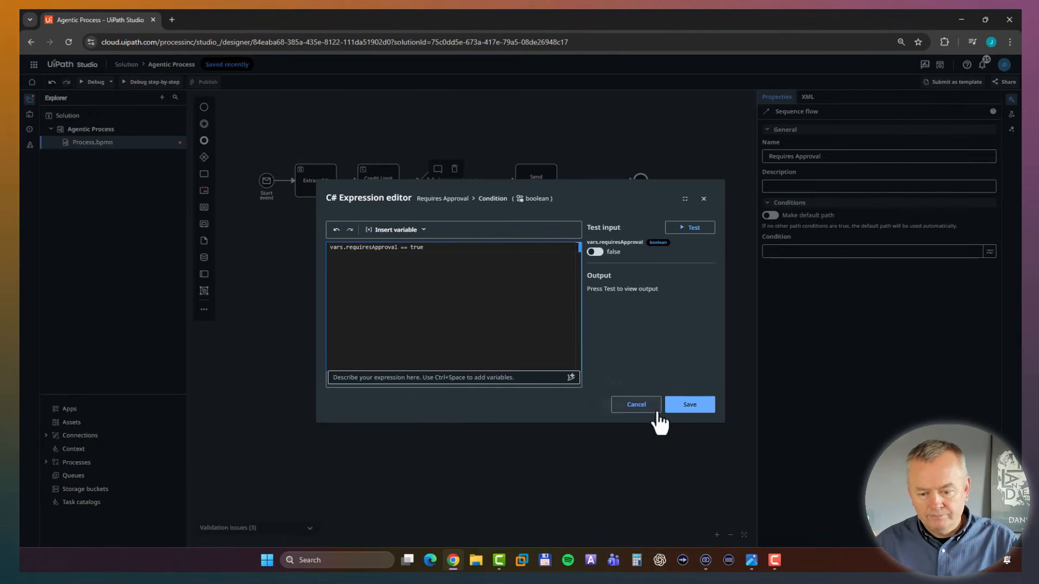
{"action": "left_click", "coordinate": [679, 406]}
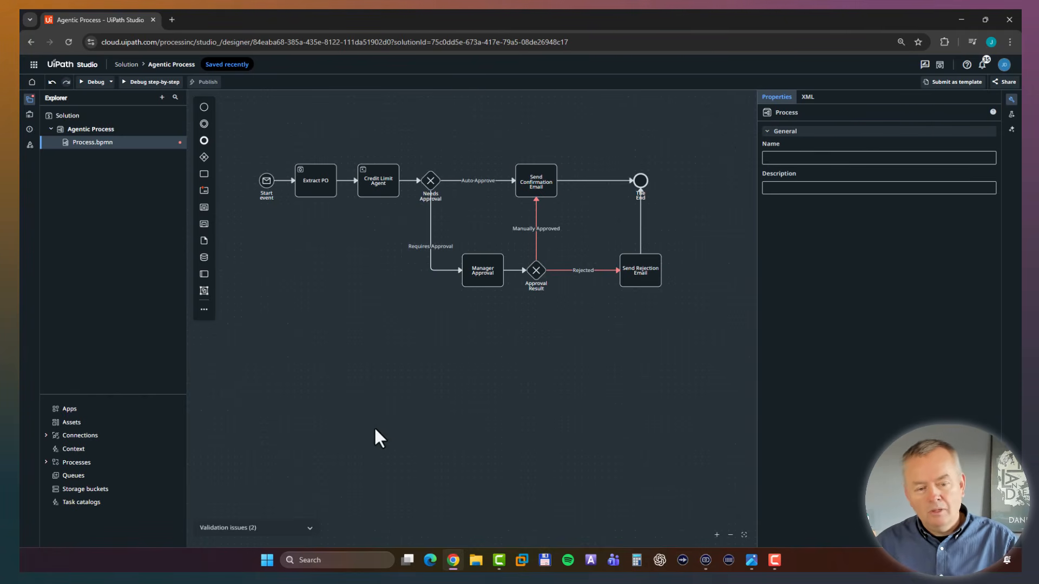
Set the Manager Approval task's action to "Create action app task" and choose SimpleApprovalApp from the Shared/Bikeshop Apps folder.
{"action": "left_click", "coordinate": [484, 275]}
{"action": "left_click", "coordinate": [481, 339]}
{"action": "left_click", "coordinate": [485, 275]}
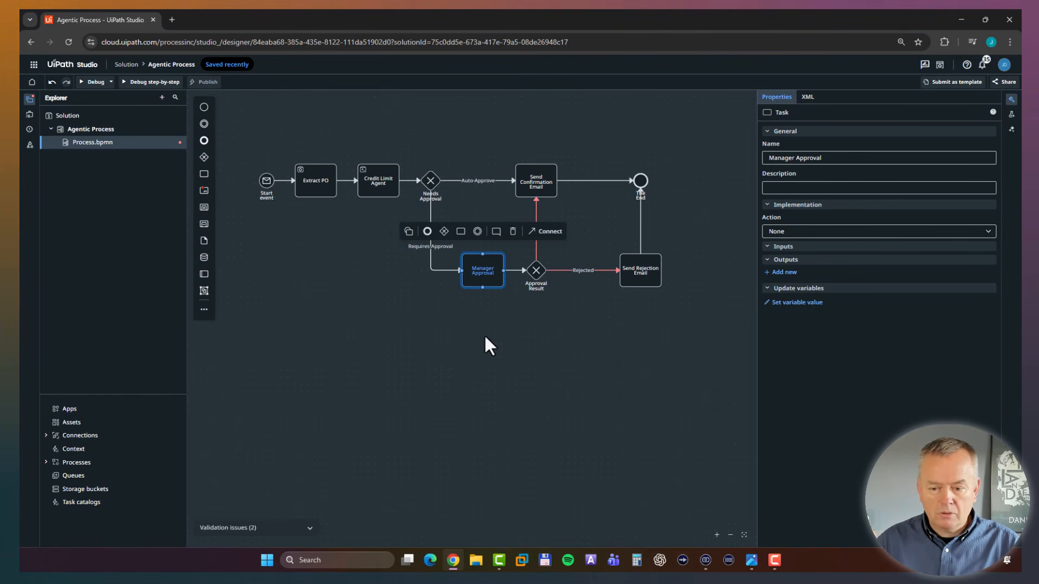
{"action": "left_click", "coordinate": [819, 231]}
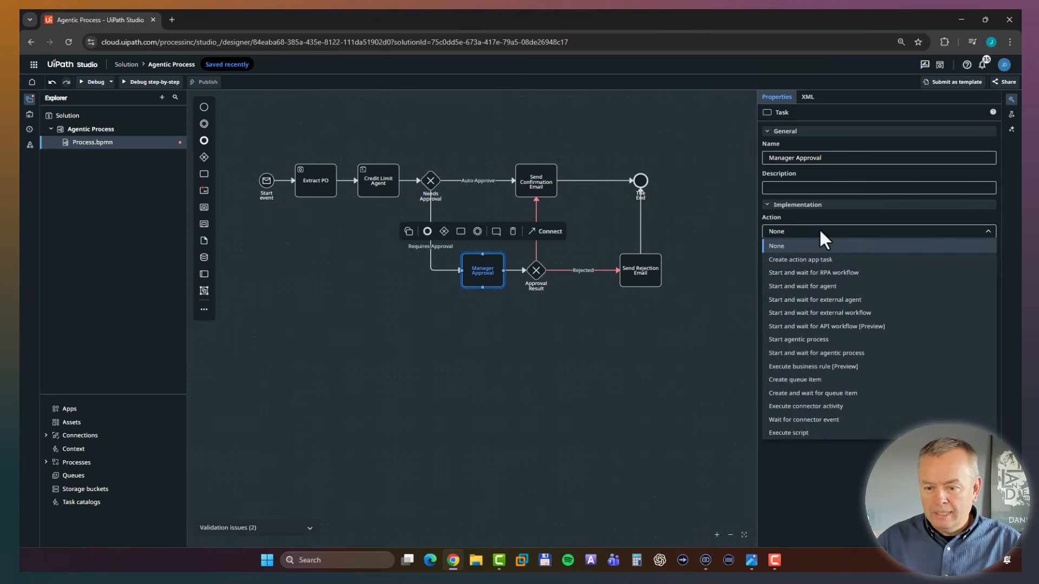
{"action": "left_click", "coordinate": [817, 262]}
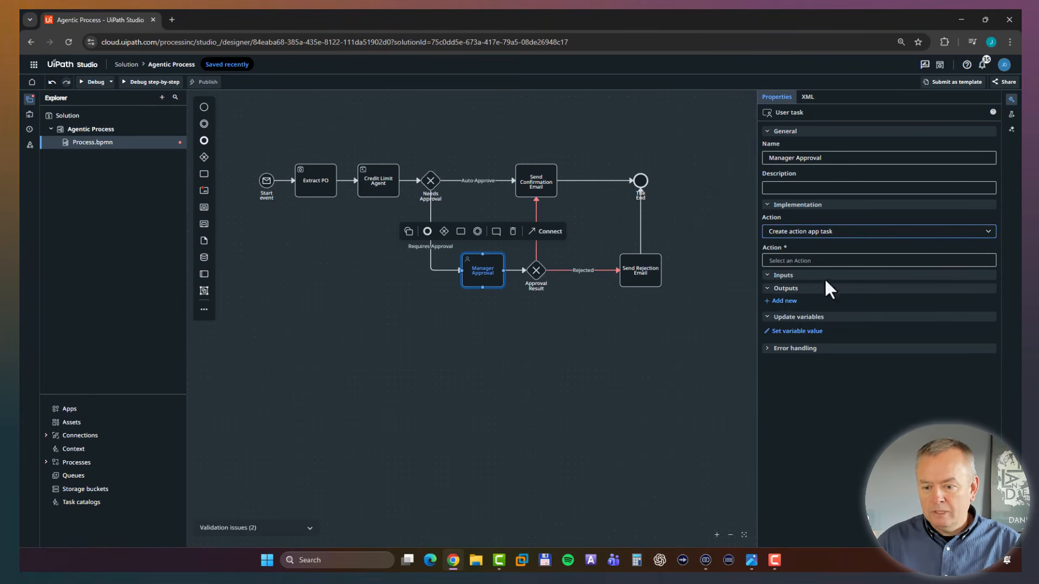
{"action": "left_click", "coordinate": [846, 260]}
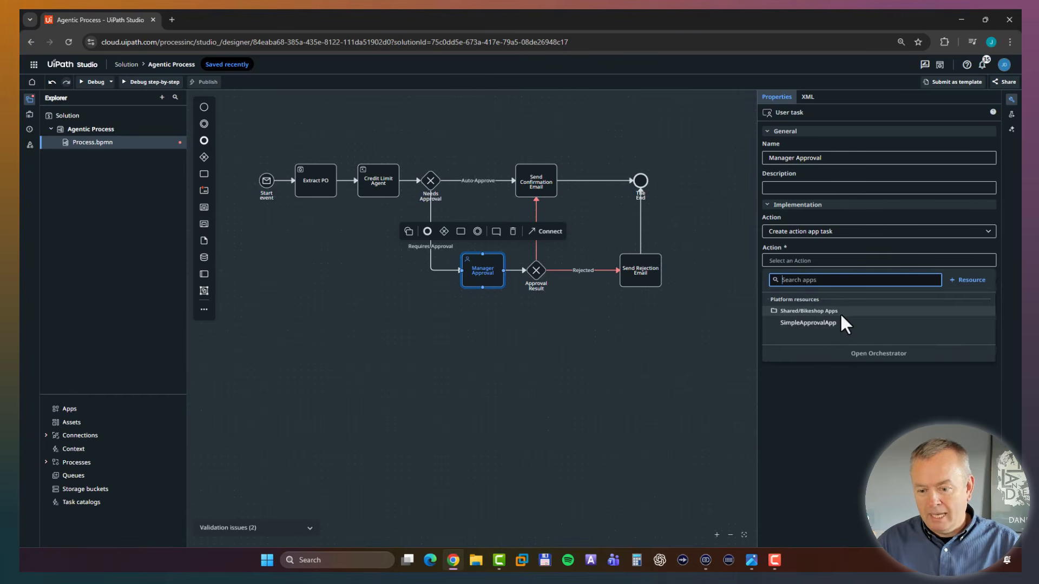
{"action": "left_click", "coordinate": [831, 325]}
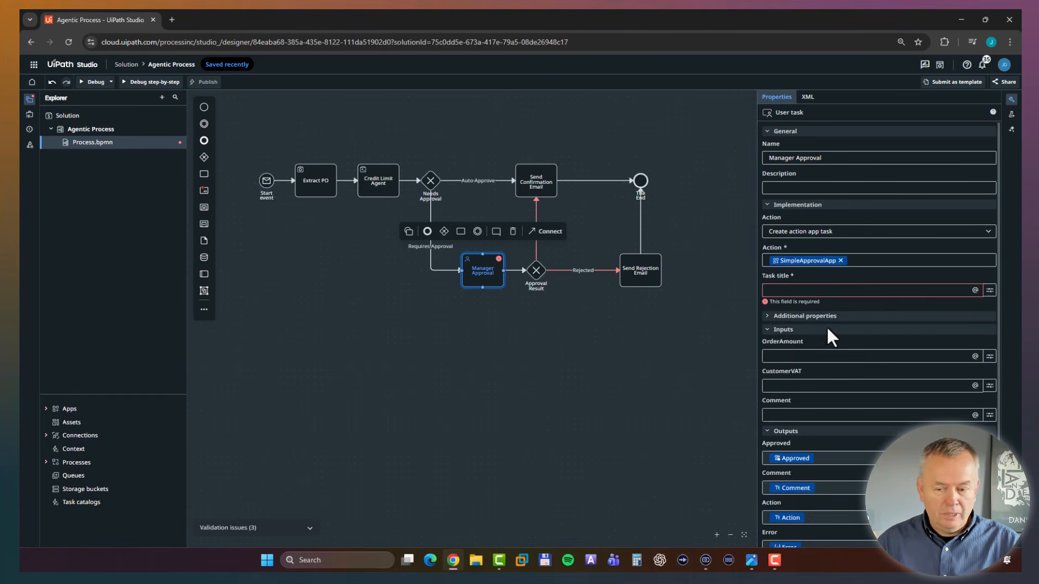
Set the Manager Approval task title to "Please evaluate PO" followed by the Order ID variable.
{"action": "left_click", "coordinate": [803, 290]}
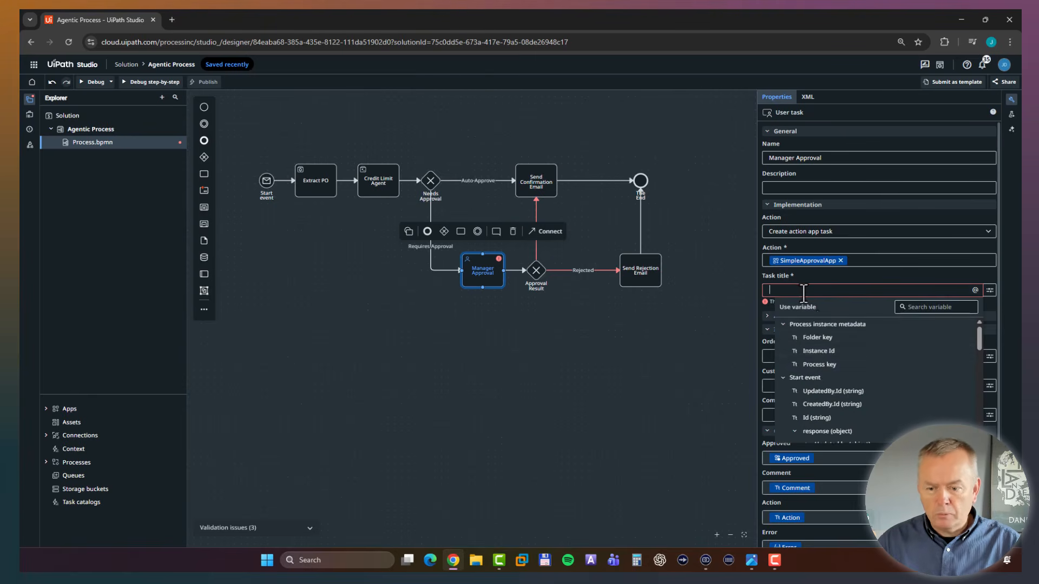
{"action": "type", "text": "P"}
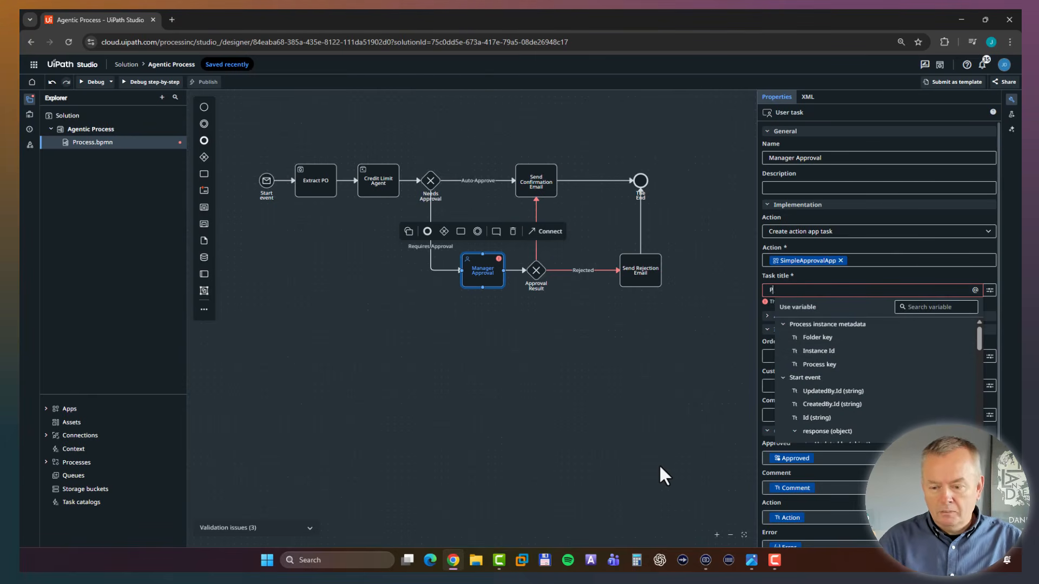
{"action": "type", "text": "lease"}
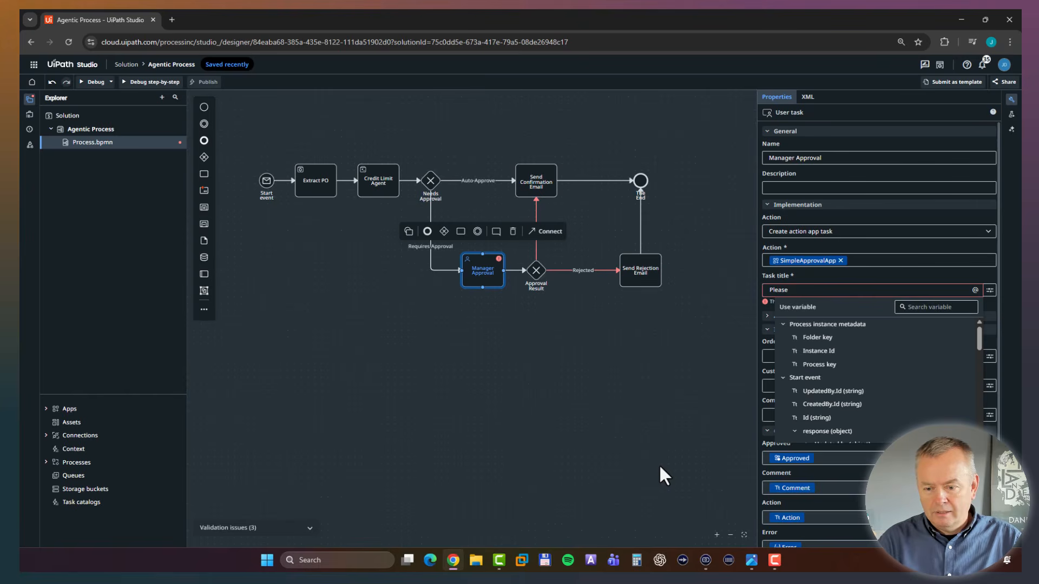
{"action": "type", "text": " evaluate PO"}
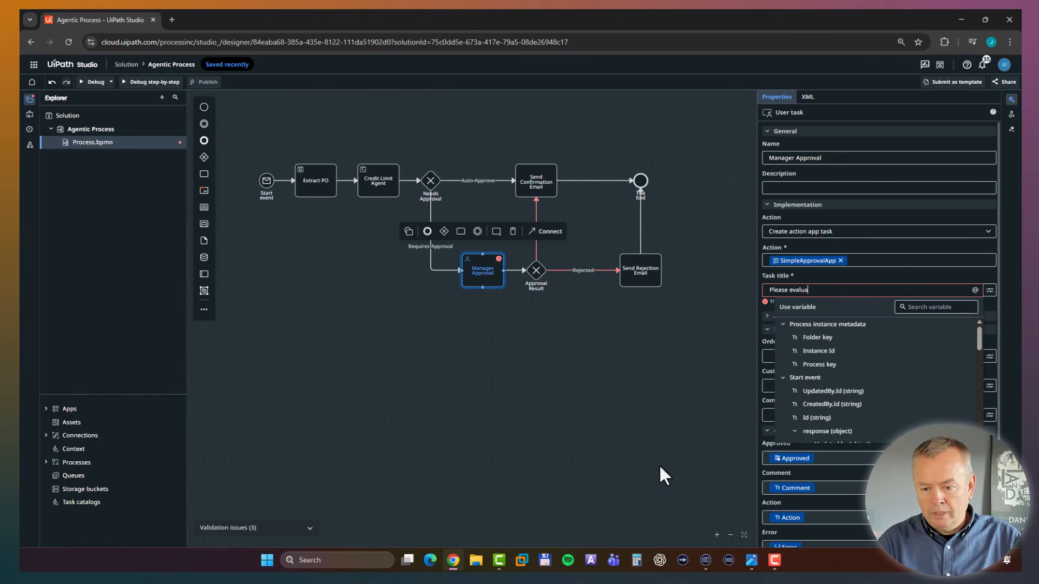
{"action": "left_click", "coordinate": [781, 326]}
{"action": "left_click", "coordinate": [830, 402]}
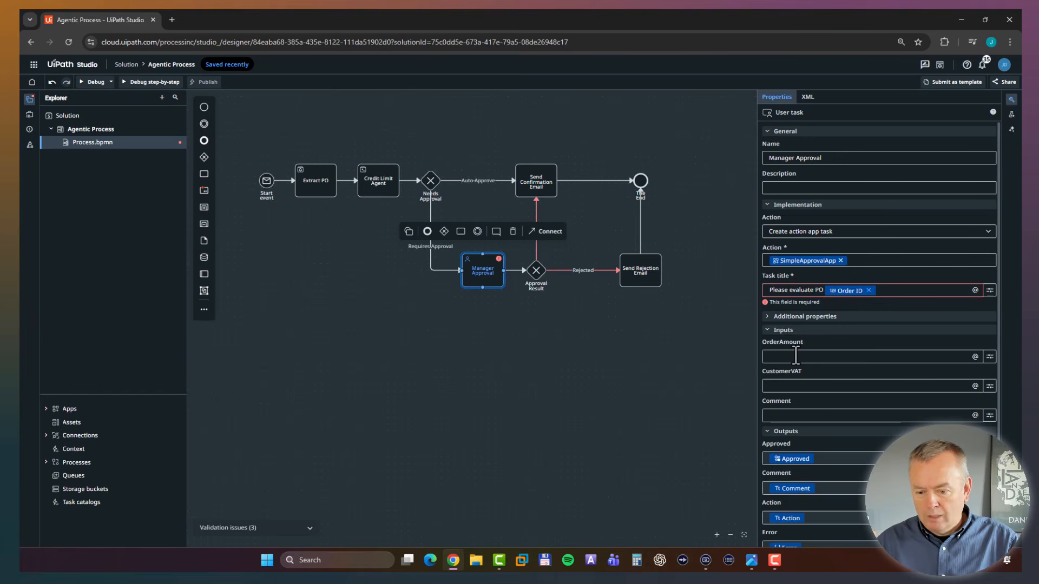
Map the Manager Approval task's OrderAmount and CustomerVAT inputs to the OrderTotal and CustomerVAT outputs of Extract PO.
{"action": "left_click", "coordinate": [975, 349]}
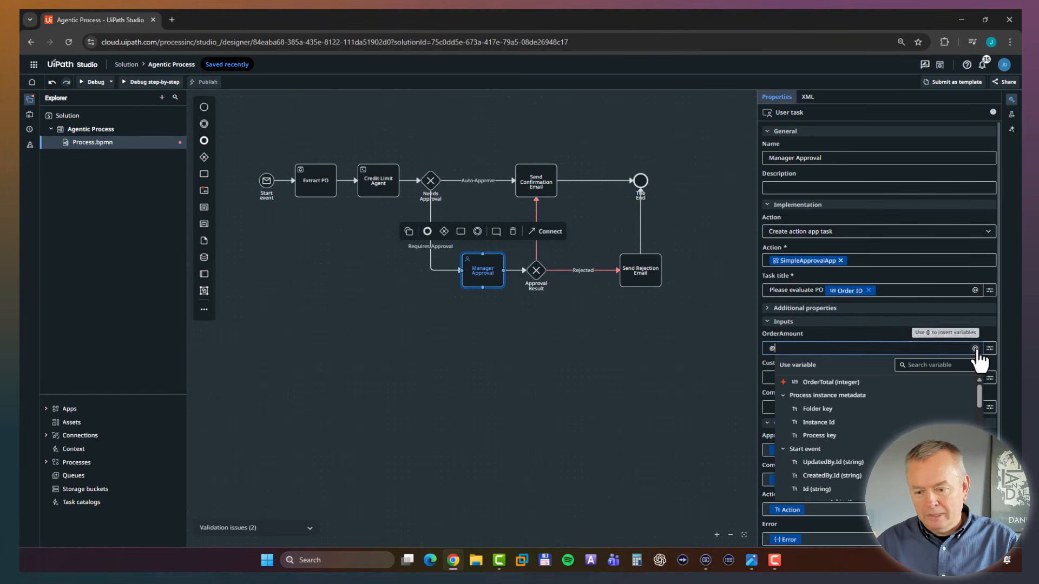
{"action": "scroll", "coordinate": [848, 433], "scroll_direction": "down", "scroll_amount": 5}
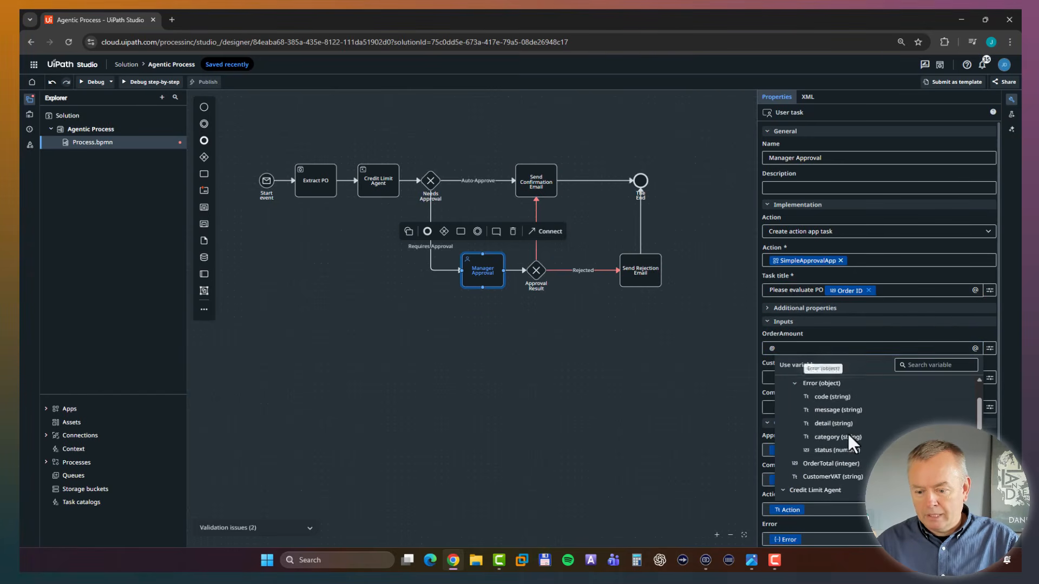
{"action": "left_click", "coordinate": [831, 464]}
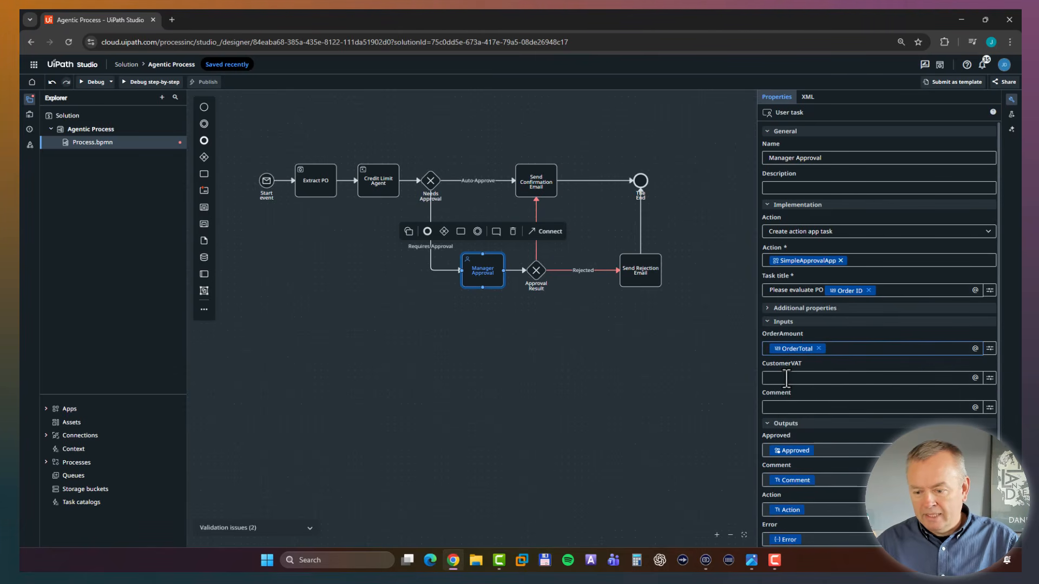
{"action": "left_click", "coordinate": [974, 378]}
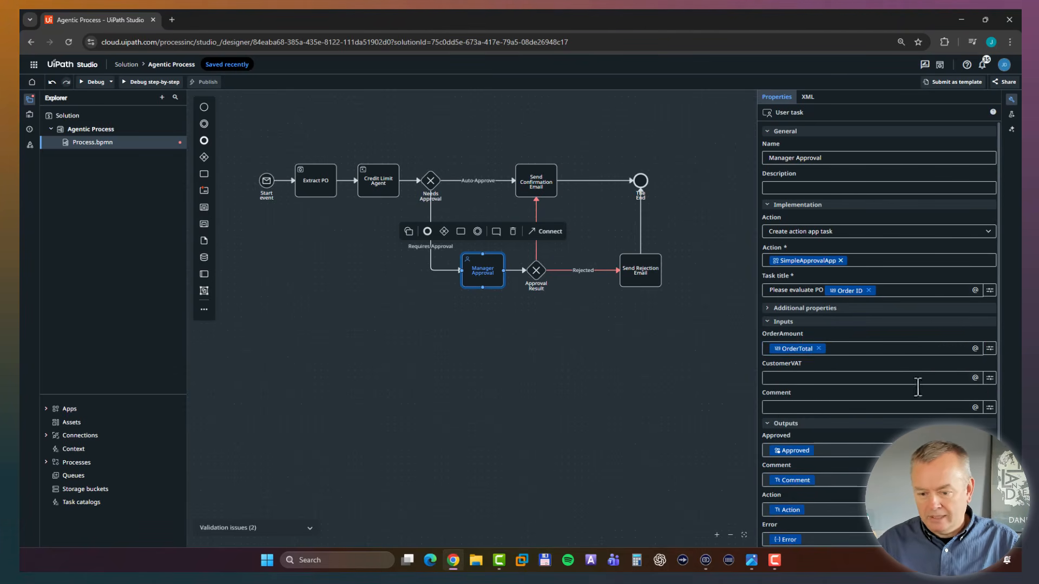
{"action": "left_click", "coordinate": [974, 378]}
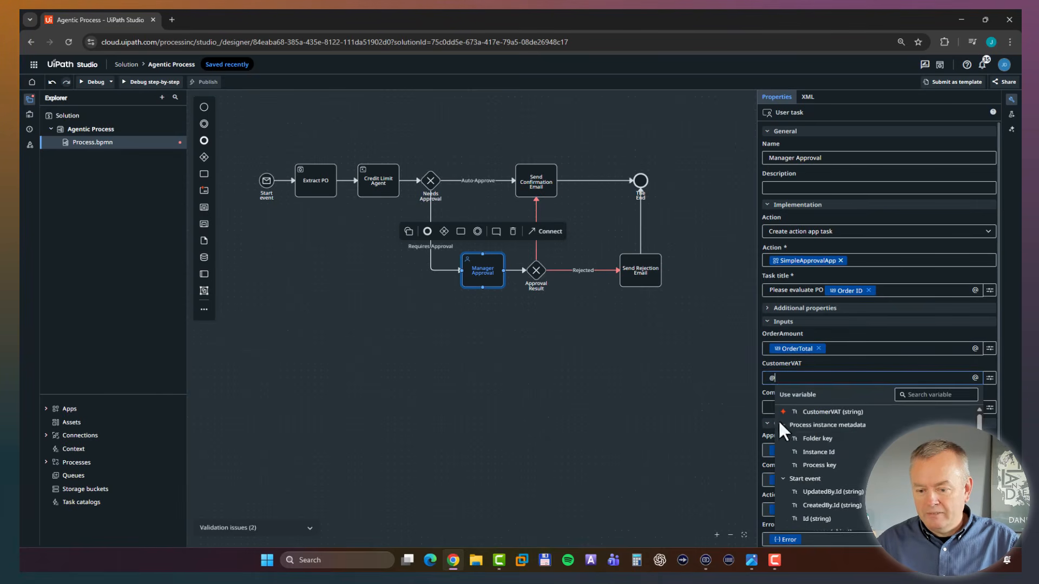
{"action": "scroll", "coordinate": [812, 460], "scroll_direction": "down", "scroll_amount": 5}
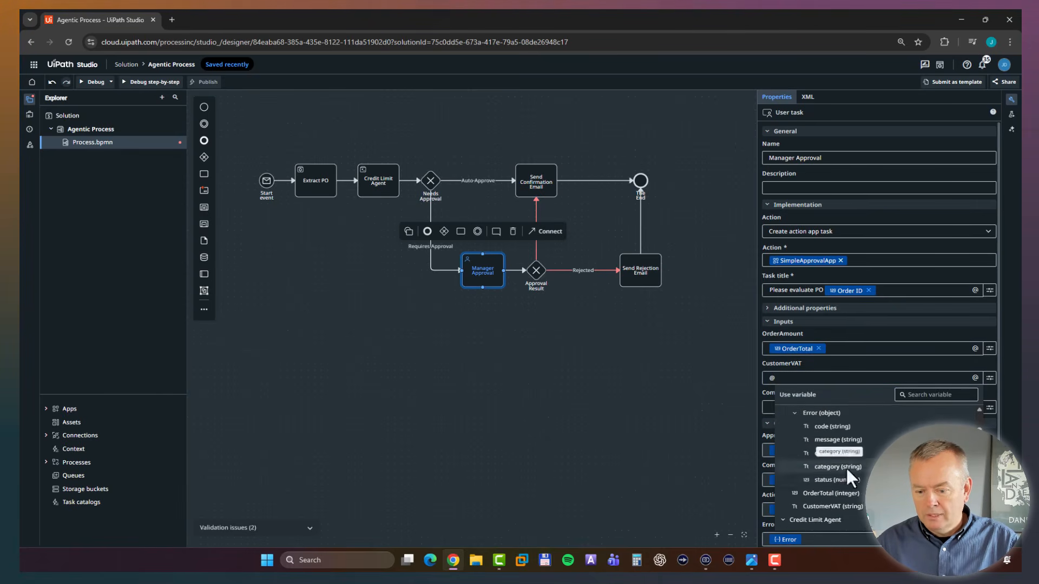
{"action": "left_click", "coordinate": [831, 511]}
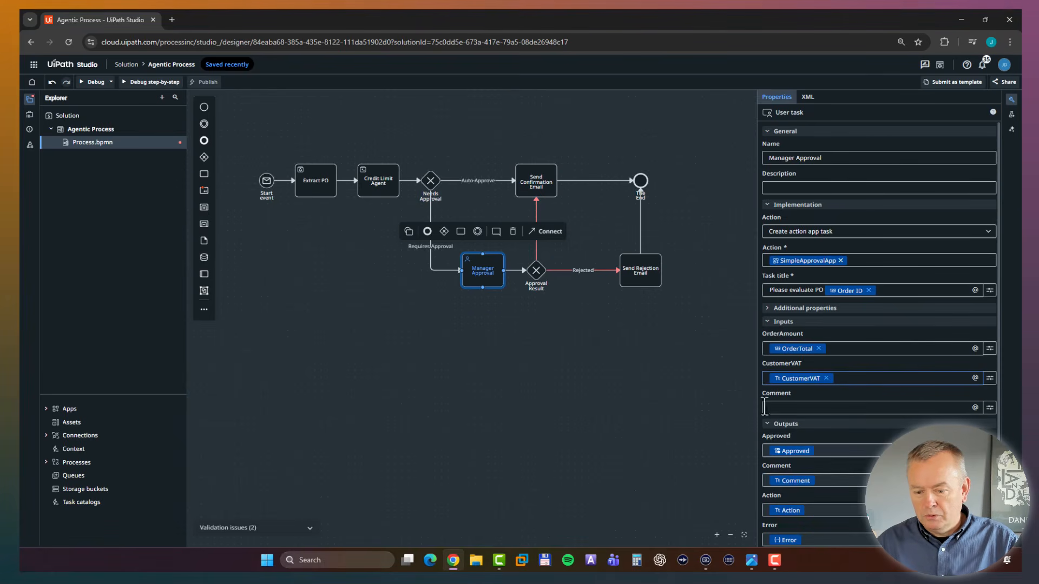
{"action": "left_click", "coordinate": [642, 368]}
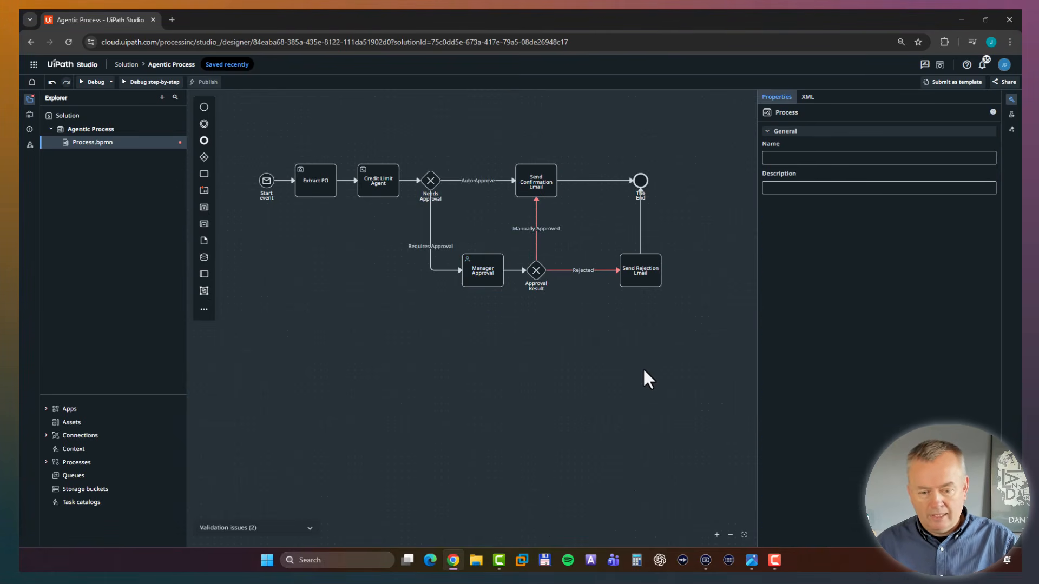
{"action": "left_click", "coordinate": [476, 279]}
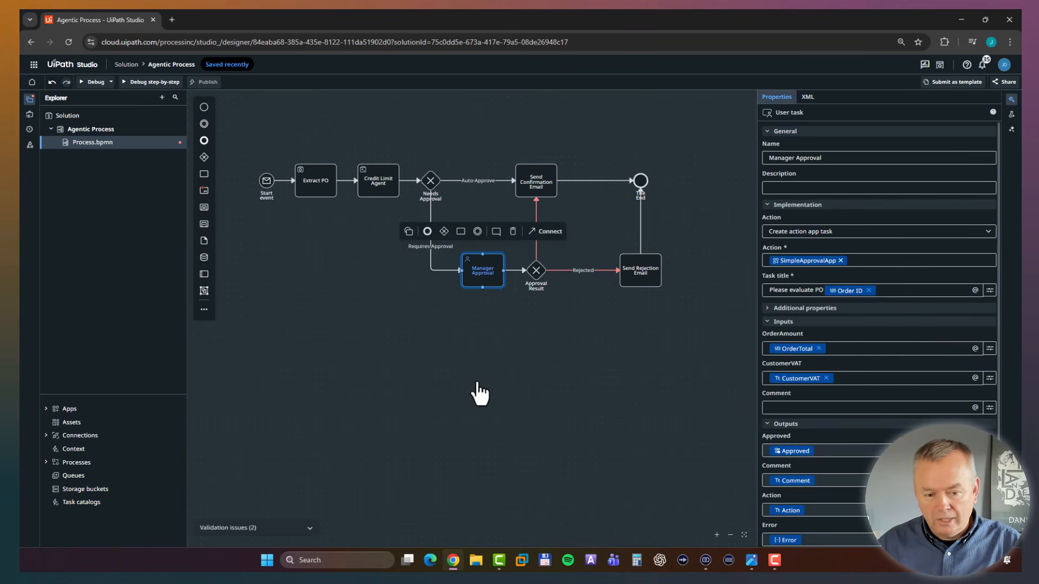
{"action": "scroll", "coordinate": [512, 361], "scroll_direction": "right", "scroll_amount": 2}
{"action": "left_click", "coordinate": [505, 361]}
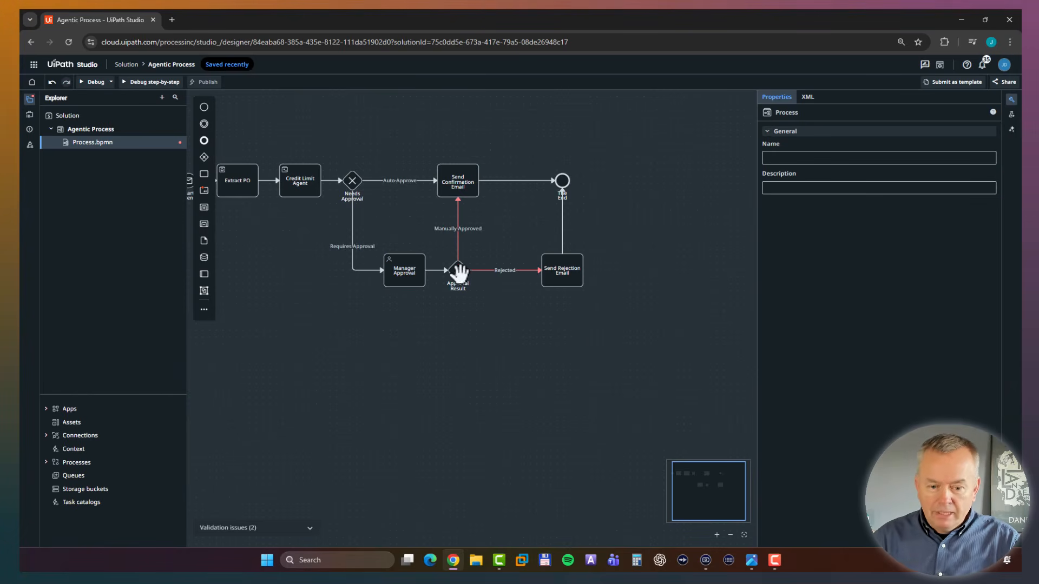
{"action": "left_click", "coordinate": [408, 283]}
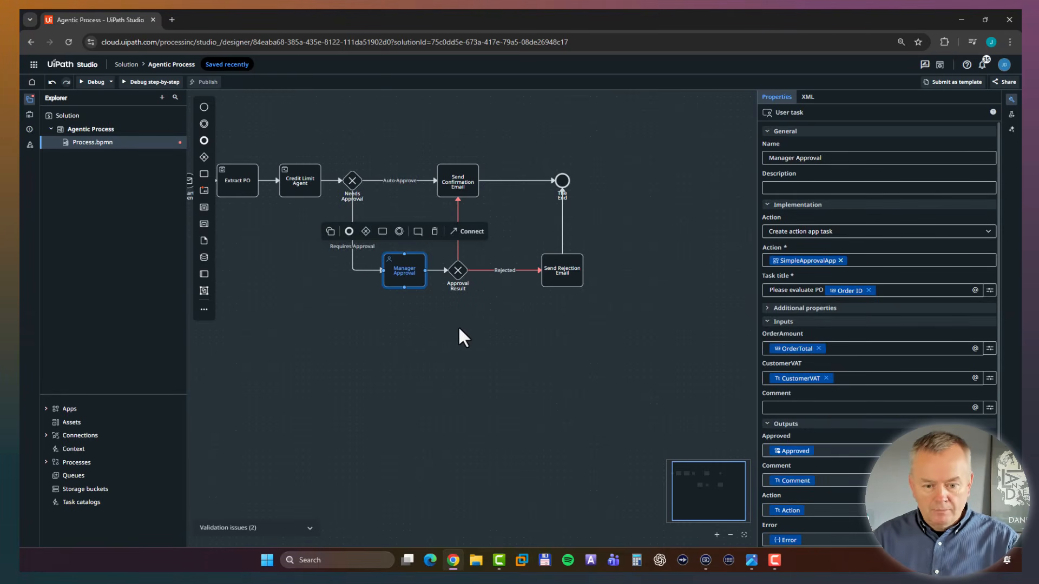
{"action": "left_click", "coordinate": [457, 269]}
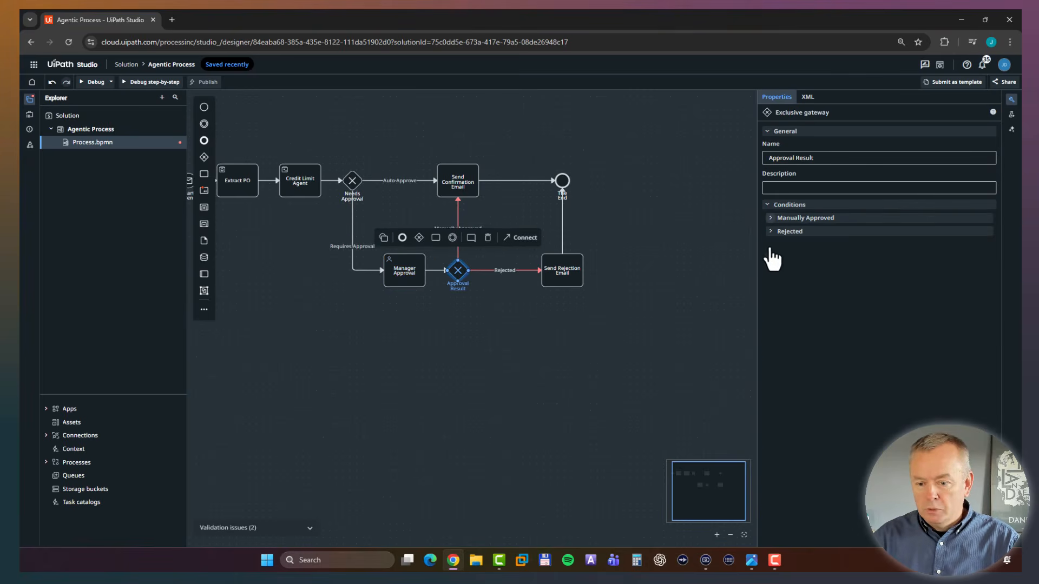
{"action": "left_click", "coordinate": [494, 328]}
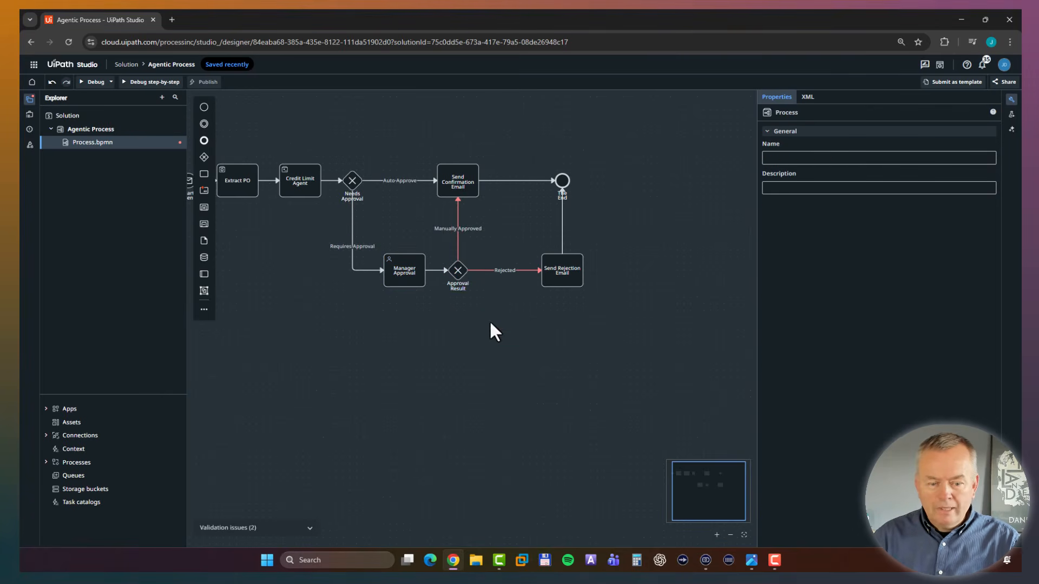
Give the Manually Approved path the condition vars.action == "approve" using the Manager Approval task's Action output, and save it.
{"action": "left_click", "coordinate": [459, 249]}
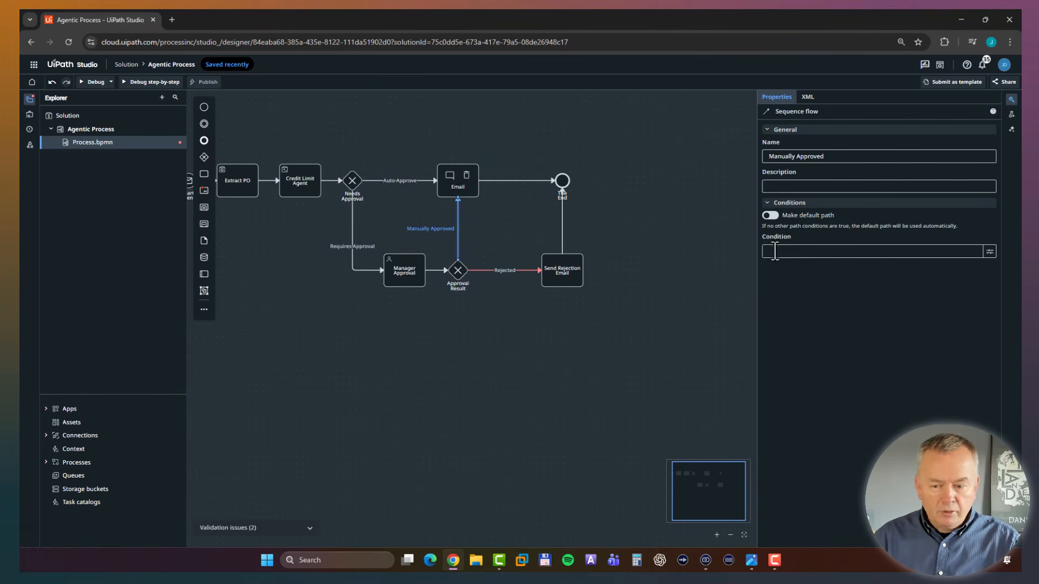
{"action": "left_click", "coordinate": [990, 252]}
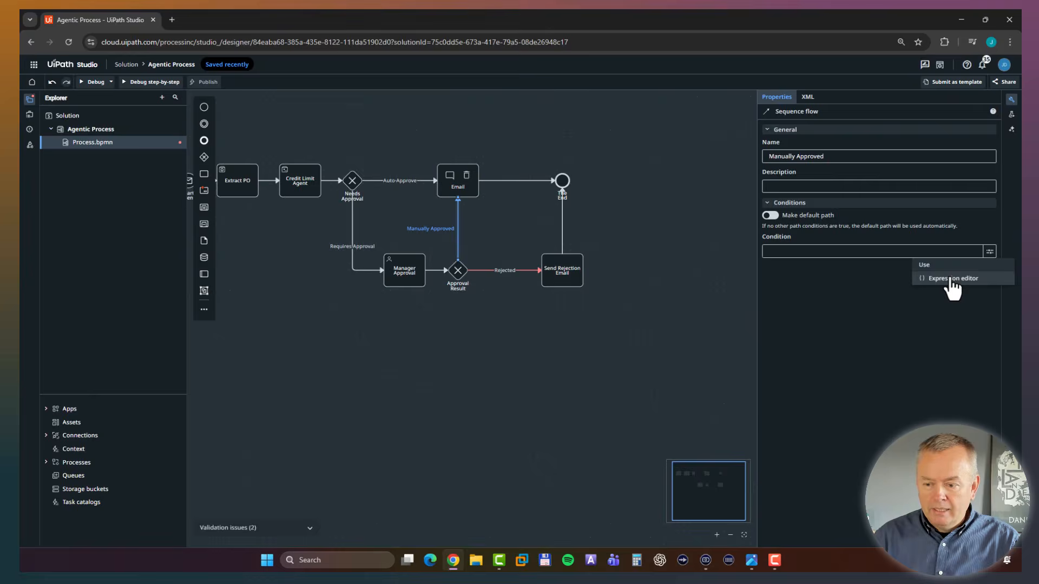
{"action": "left_click", "coordinate": [953, 279]}
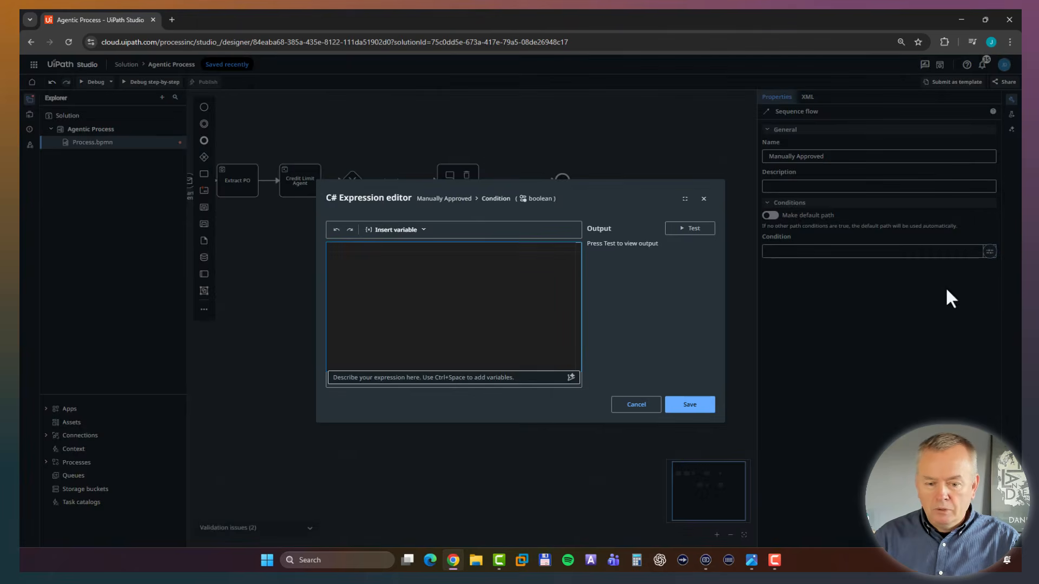
{"action": "left_click", "coordinate": [423, 229]}
{"action": "left_click", "coordinate": [368, 319]}
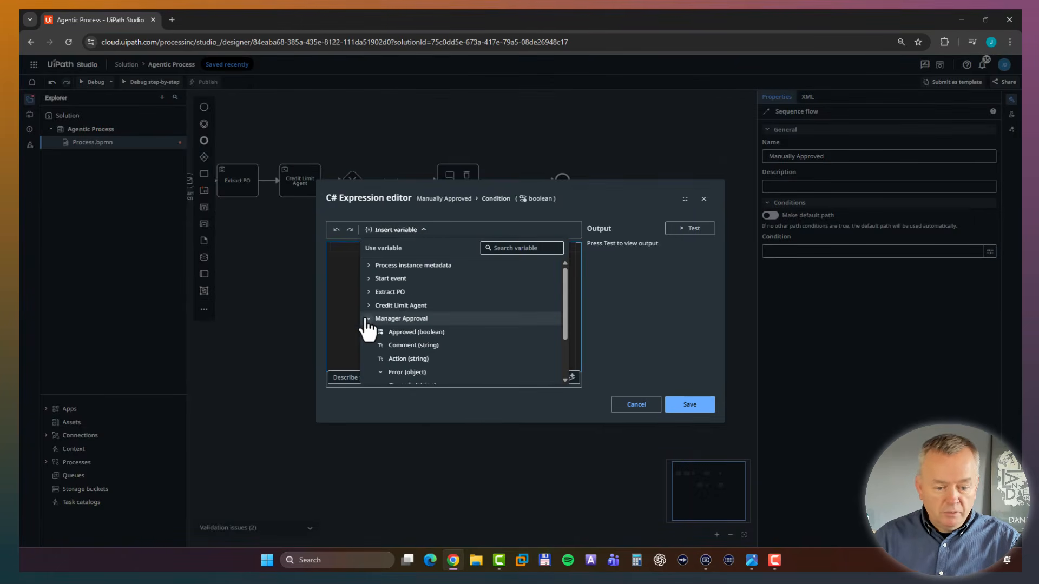
{"action": "left_click_drag", "start_coordinate": [564, 304], "coordinate": [541, 323]}
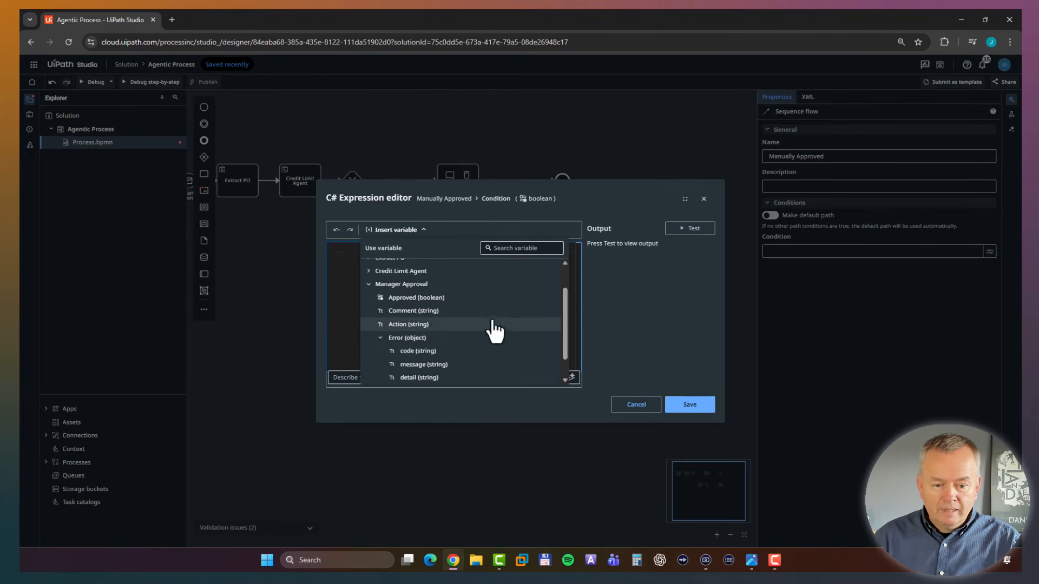
{"action": "left_click", "coordinate": [409, 324]}
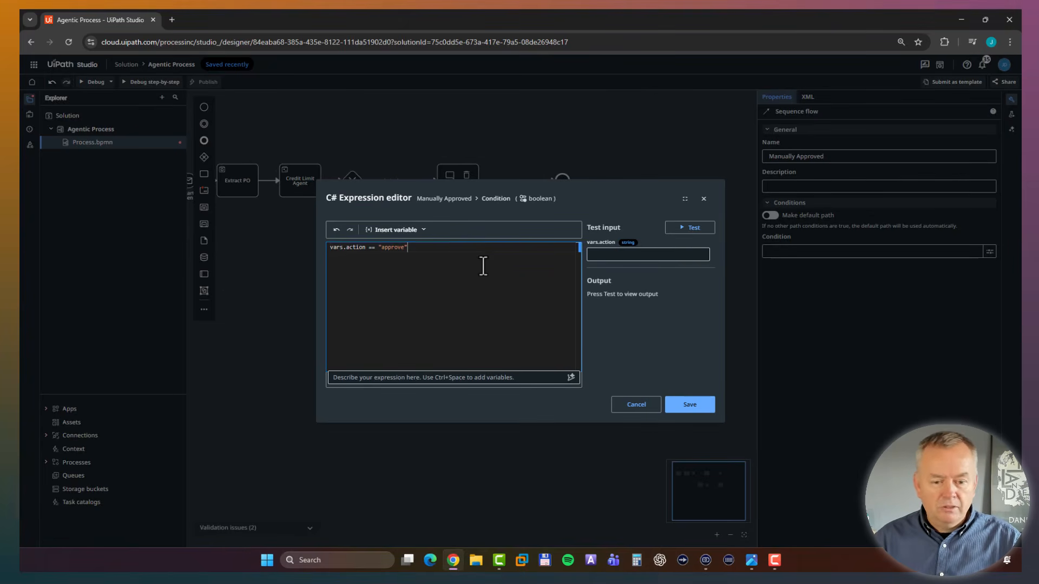
{"action": "left_click", "coordinate": [694, 407]}
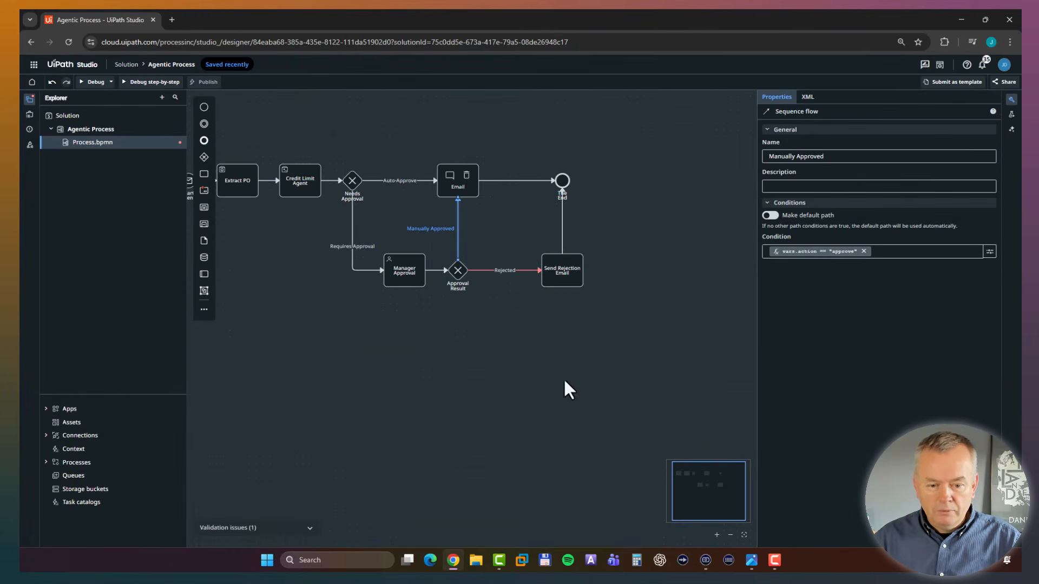
Give the Rejected path the condition vars.action == "reject" using the Manager Approval task's Action output, and save it.
{"action": "left_click", "coordinate": [506, 271]}
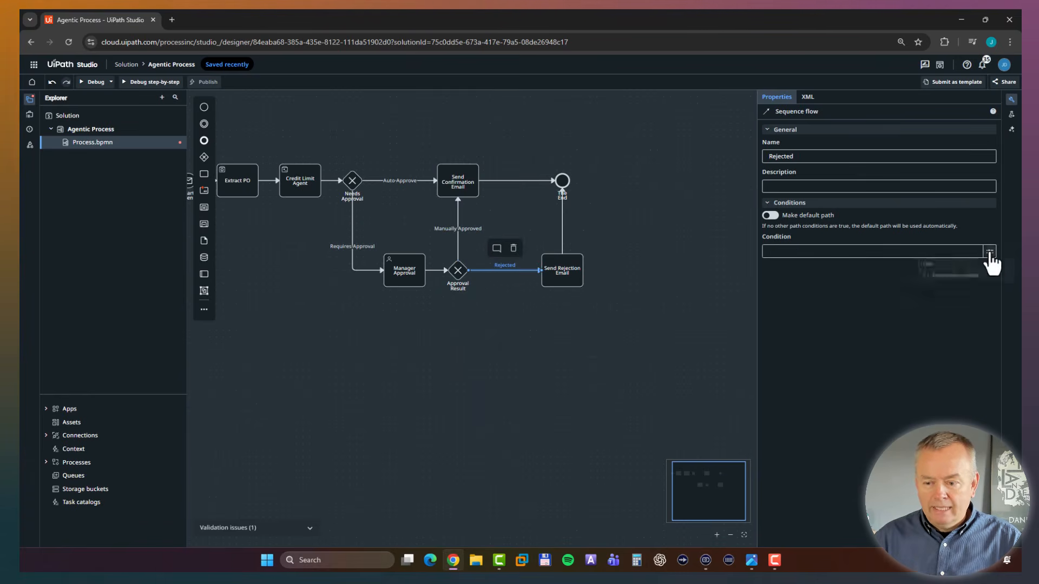
{"action": "left_click", "coordinate": [949, 281]}
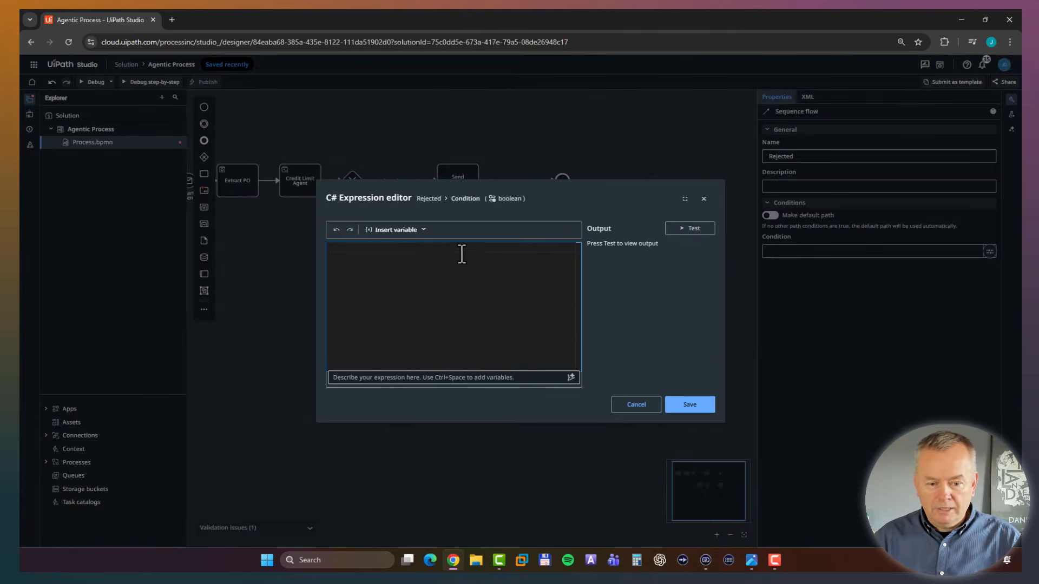
{"action": "left_click", "coordinate": [423, 229]}
{"action": "left_click", "coordinate": [368, 278]}
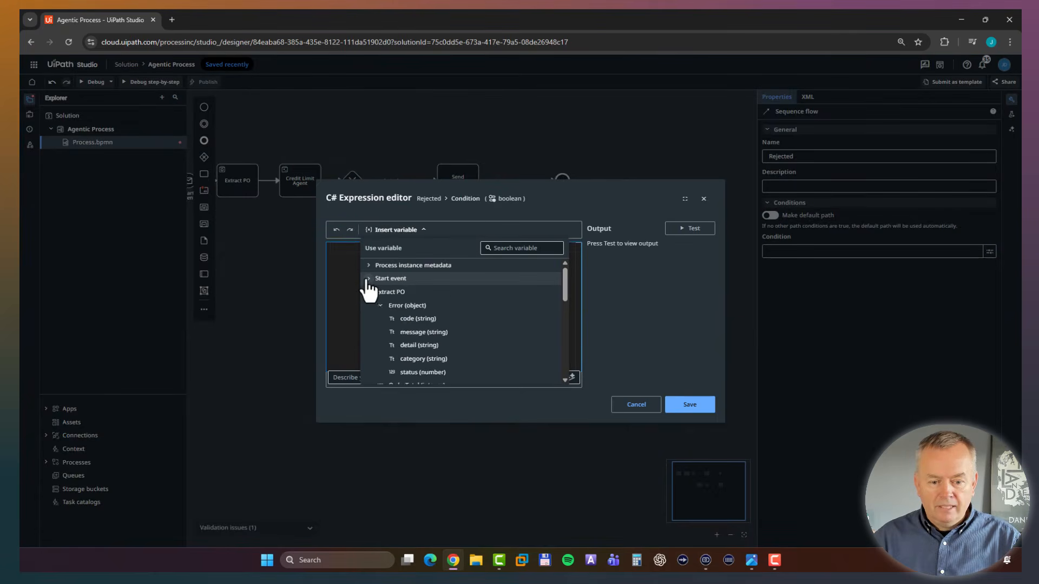
{"action": "left_click", "coordinate": [368, 292]}
{"action": "left_click", "coordinate": [368, 305]}
{"action": "scroll", "coordinate": [424, 323], "scroll_direction": "down", "scroll_amount": 1}
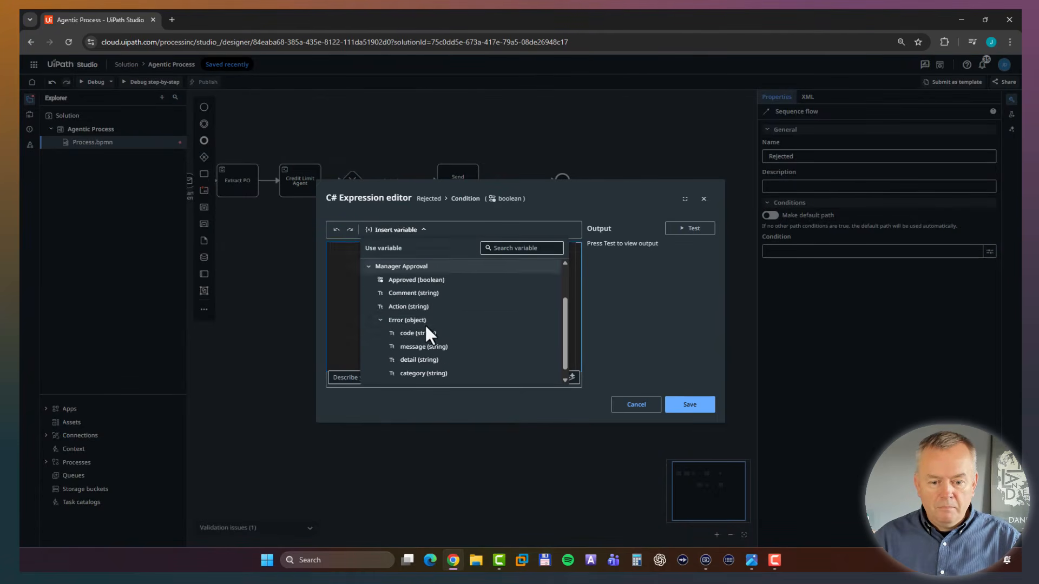
{"action": "left_click", "coordinate": [431, 317]}
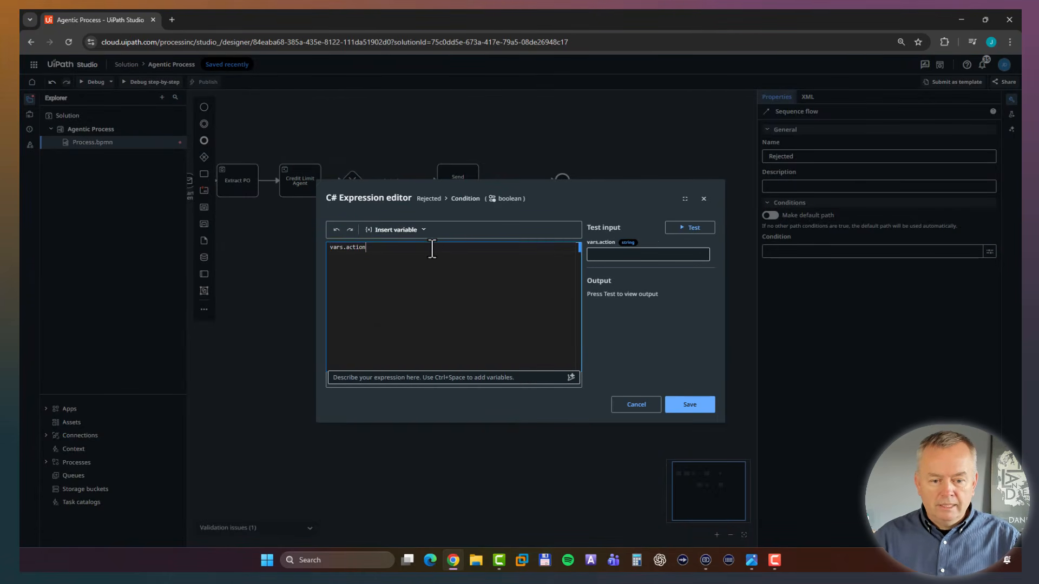
{"action": "type", "text": "== \"rejec"}
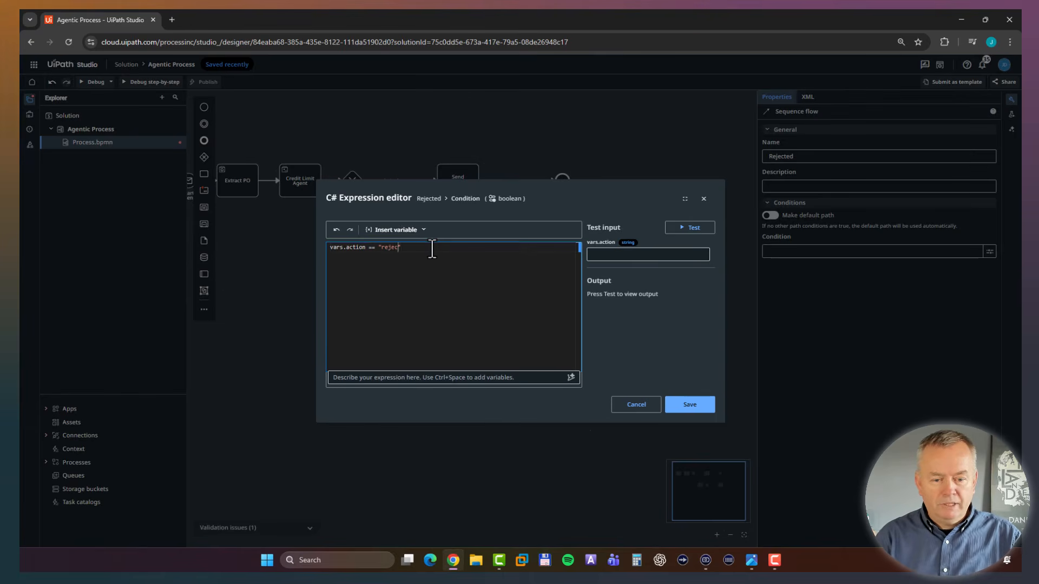
{"action": "type", "text": "t"}
{"action": "left_click", "coordinate": [702, 410]}
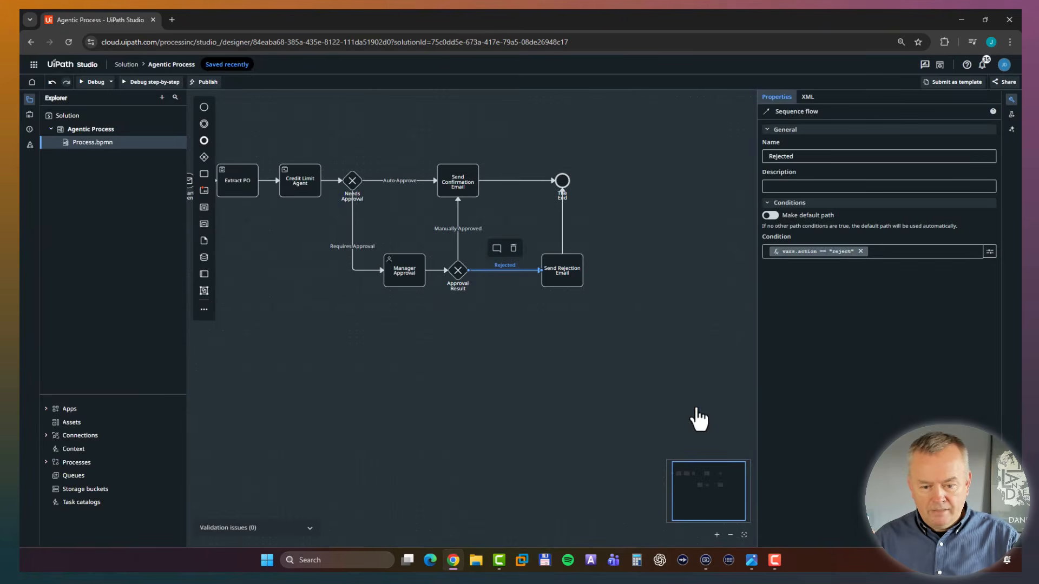
{"action": "left_click", "coordinate": [591, 395]}
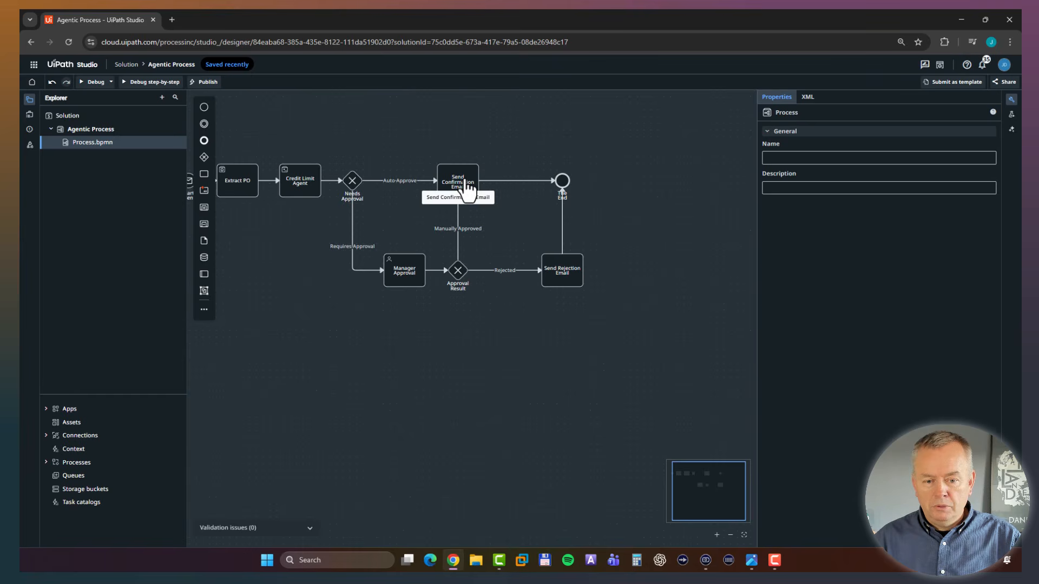
Set the Send Confirmation Email task's action to "Execute connector activity" with the Microsoft Outlook 365 connector.
{"action": "left_click", "coordinate": [475, 218]}
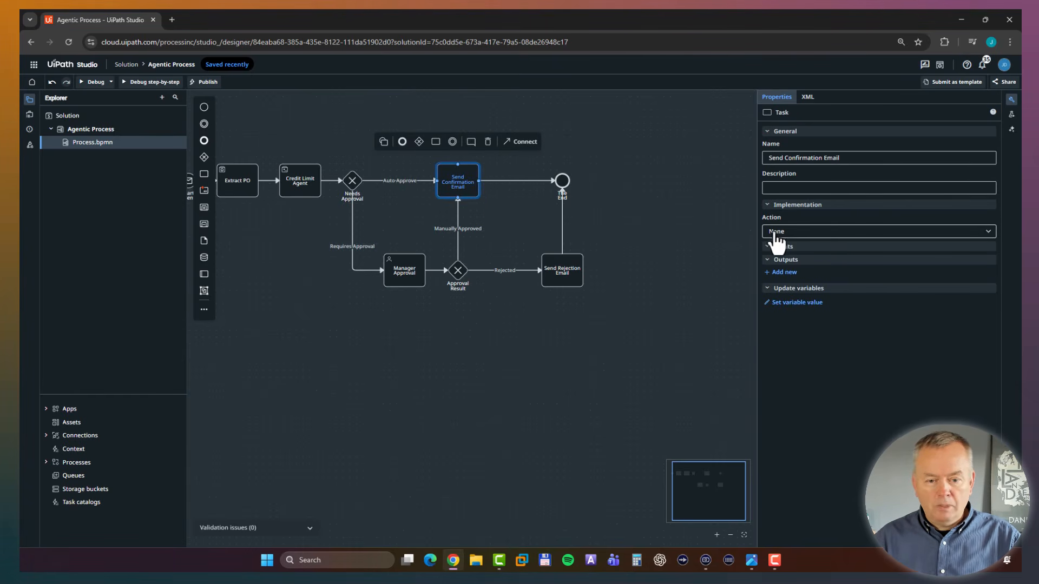
{"action": "left_click", "coordinate": [808, 238]}
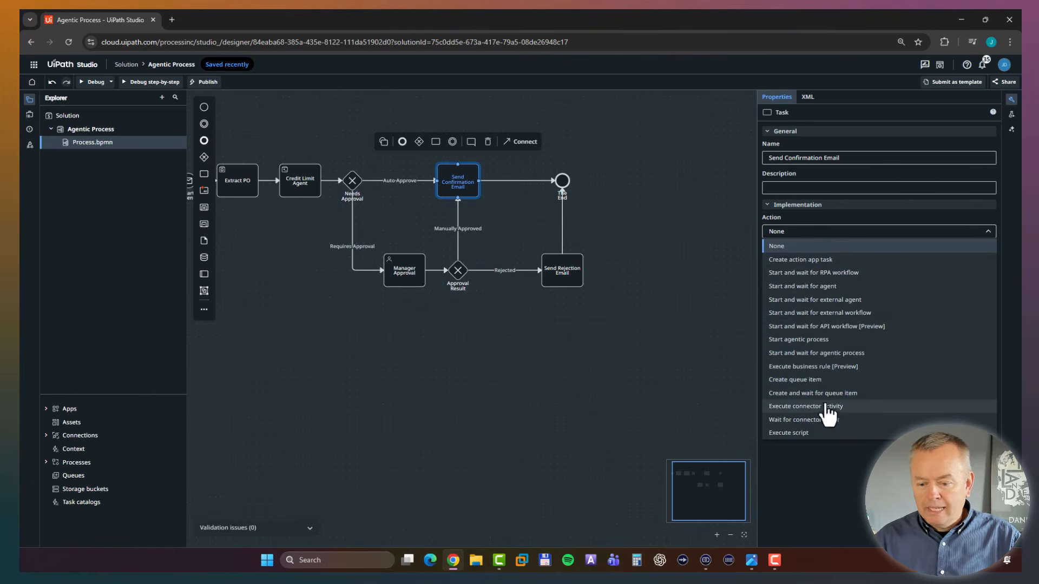
{"action": "left_click", "coordinate": [850, 409]}
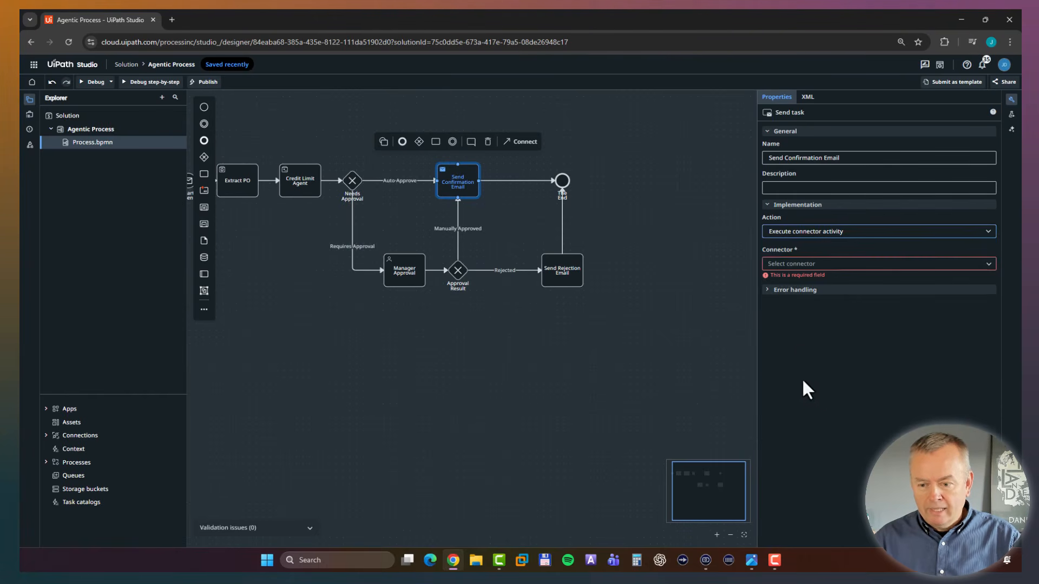
{"action": "left_click", "coordinate": [819, 265]}
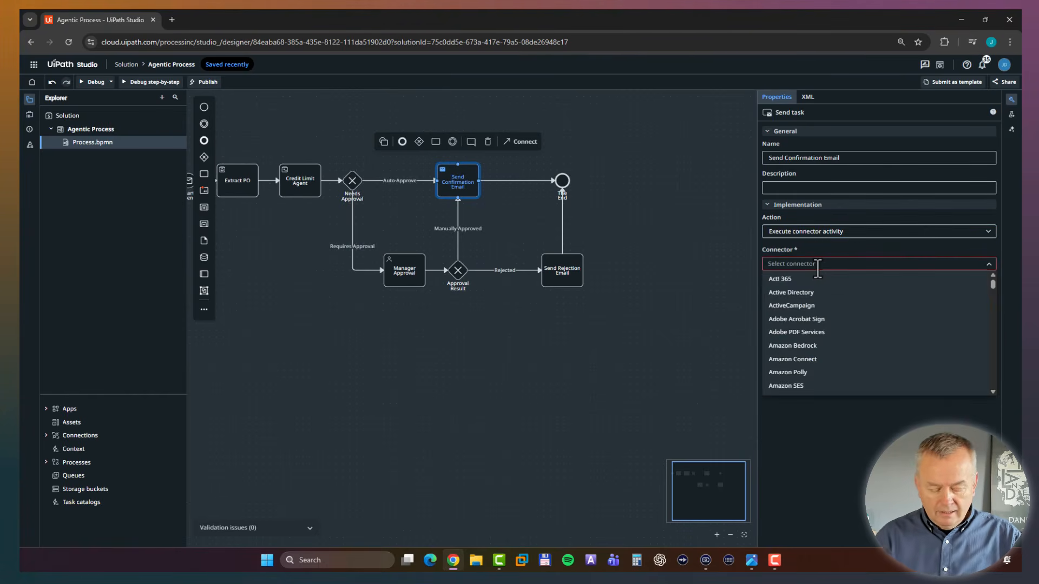
{"action": "type", "text": "tlook"}
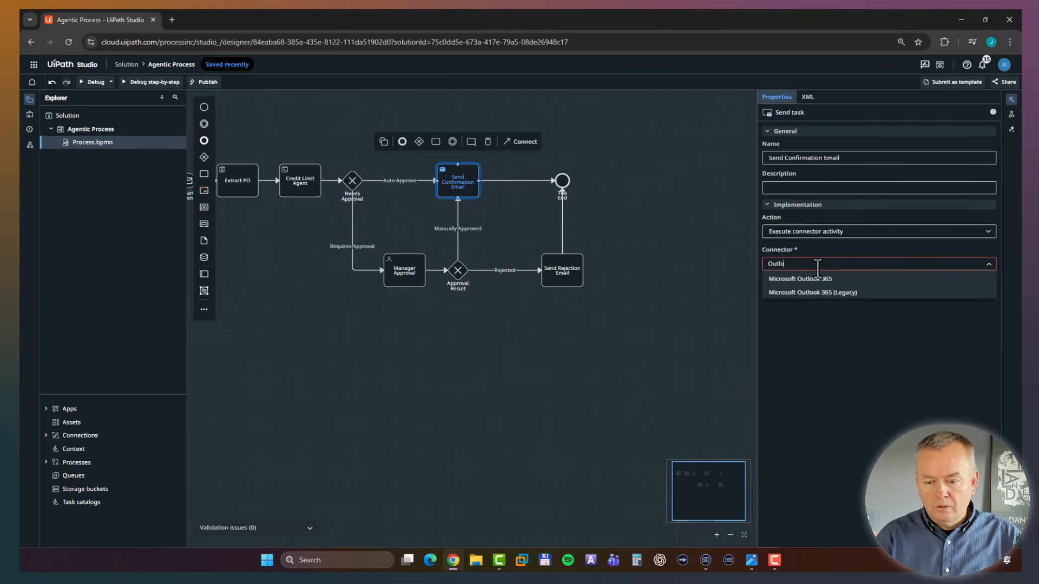
{"action": "left_click", "coordinate": [814, 276]}
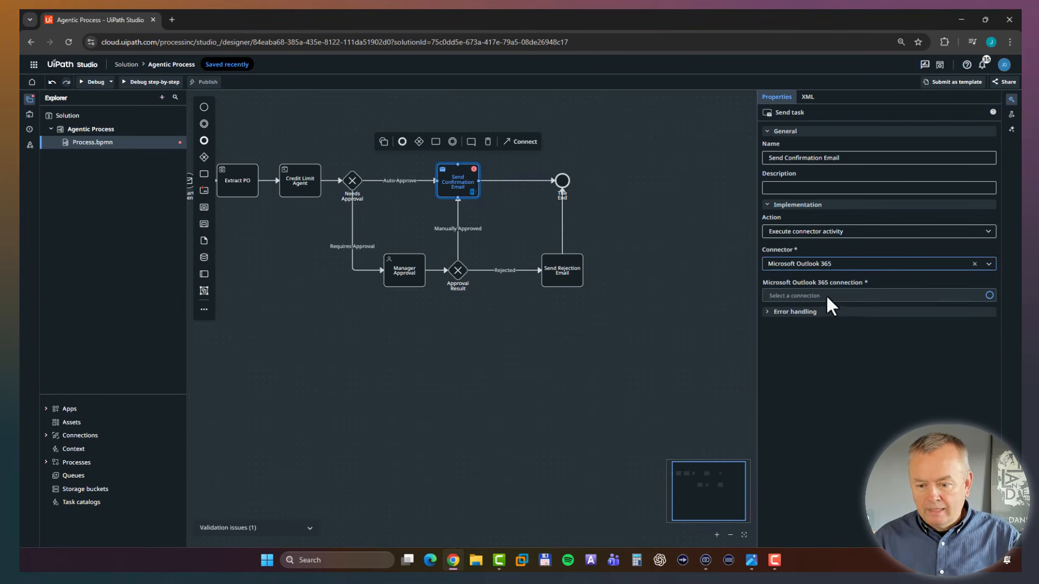
Assign the Outlook 365 connection from the Shared folder to the Send Confirmation Email task and choose the Send Email activity.
{"action": "left_click", "coordinate": [846, 294]}
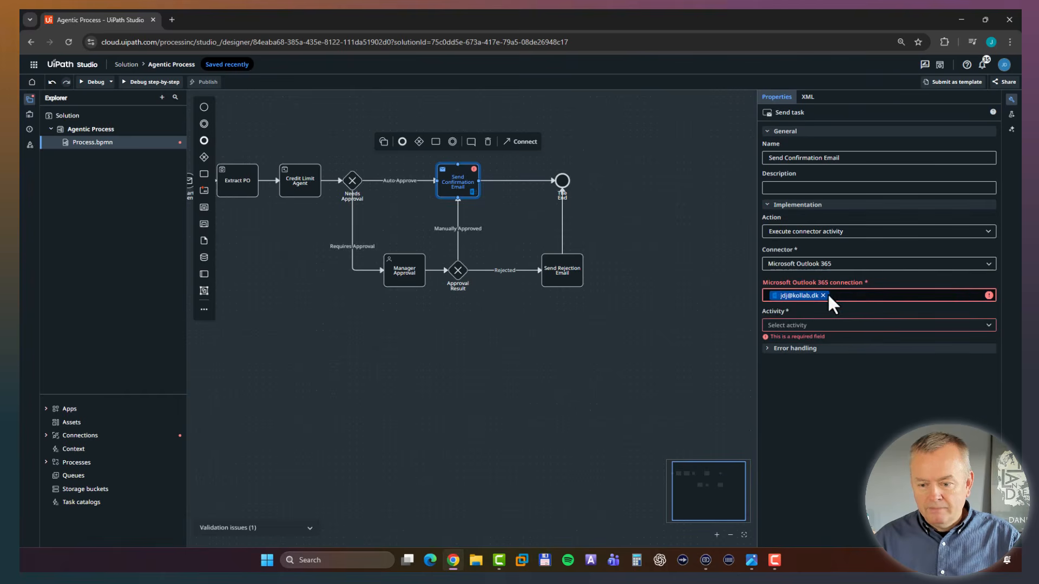
{"action": "left_click", "coordinate": [823, 295]}
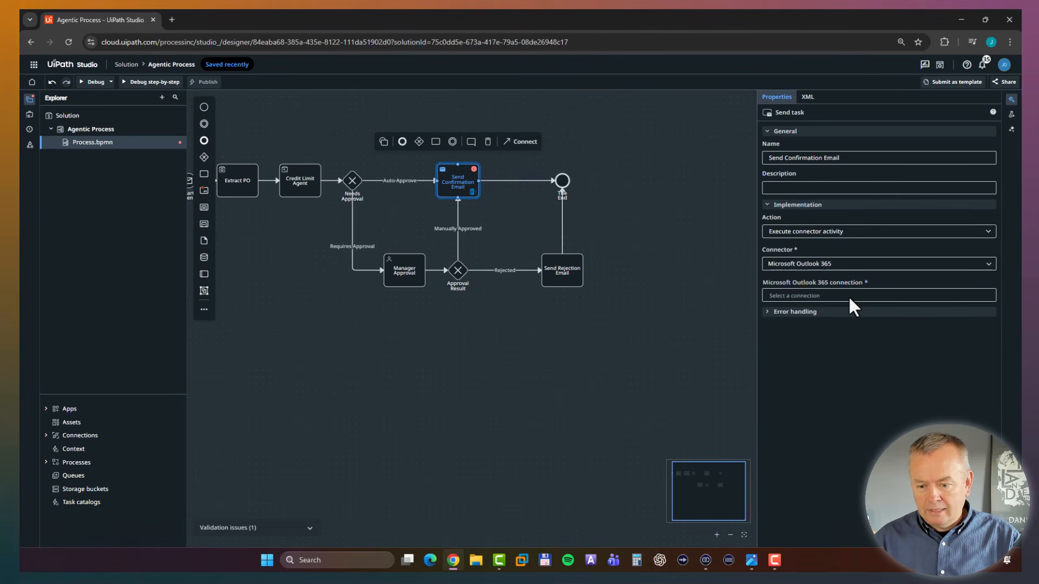
{"action": "left_click", "coordinate": [848, 295]}
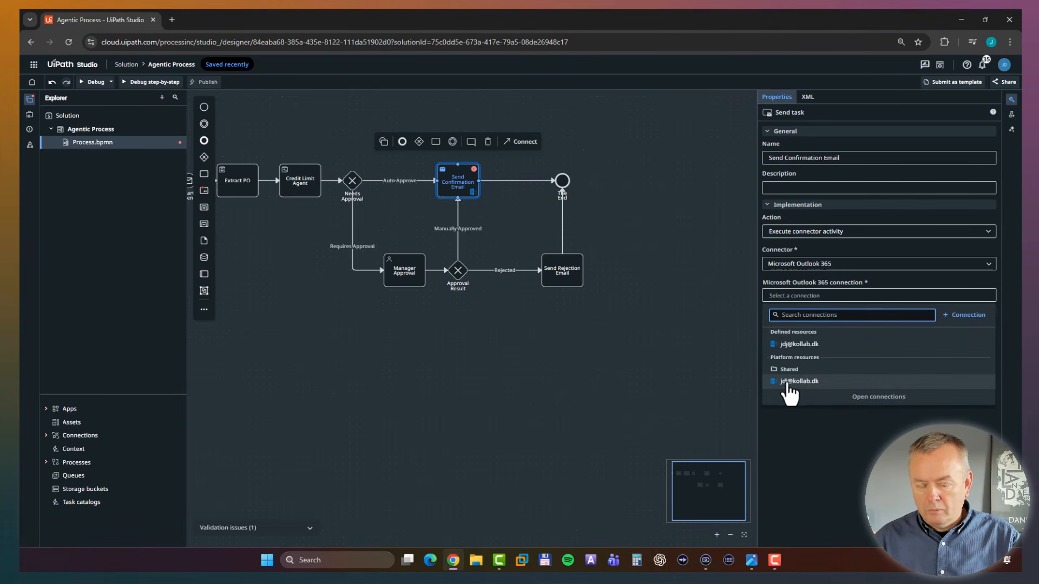
{"action": "left_click", "coordinate": [798, 381]}
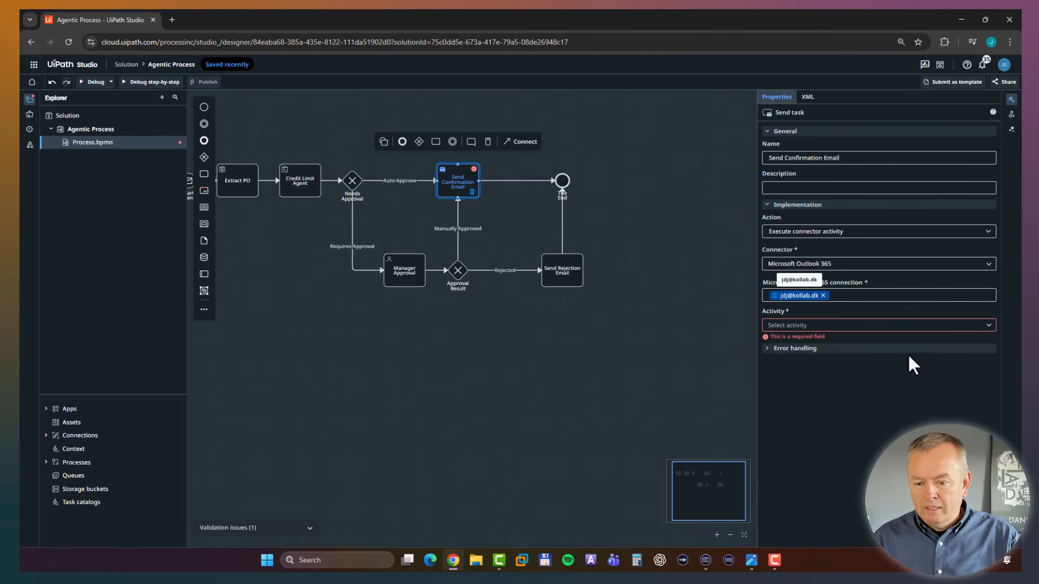
{"action": "left_click", "coordinate": [813, 325]}
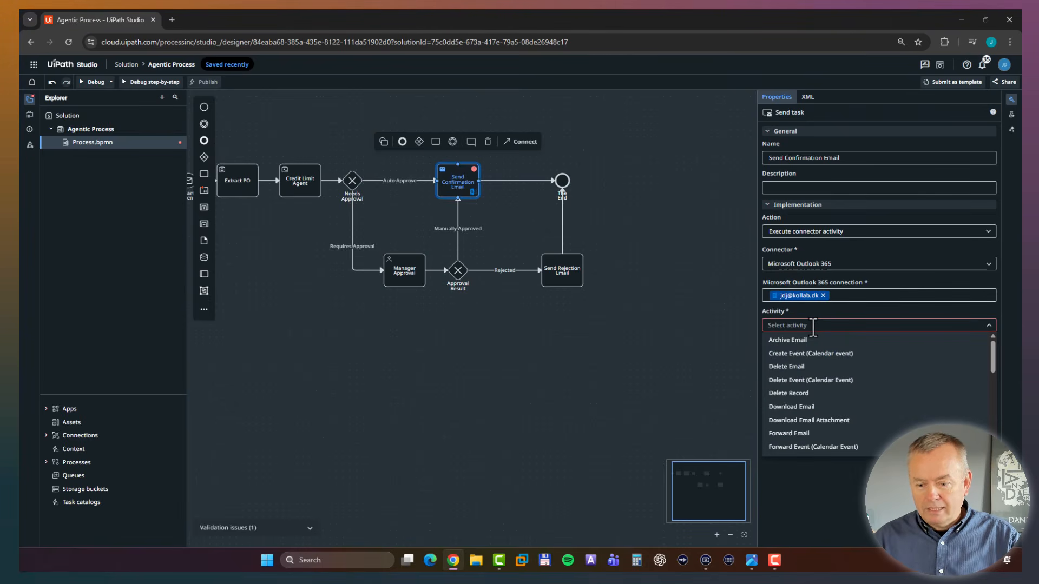
{"action": "type", "text": "Send"}
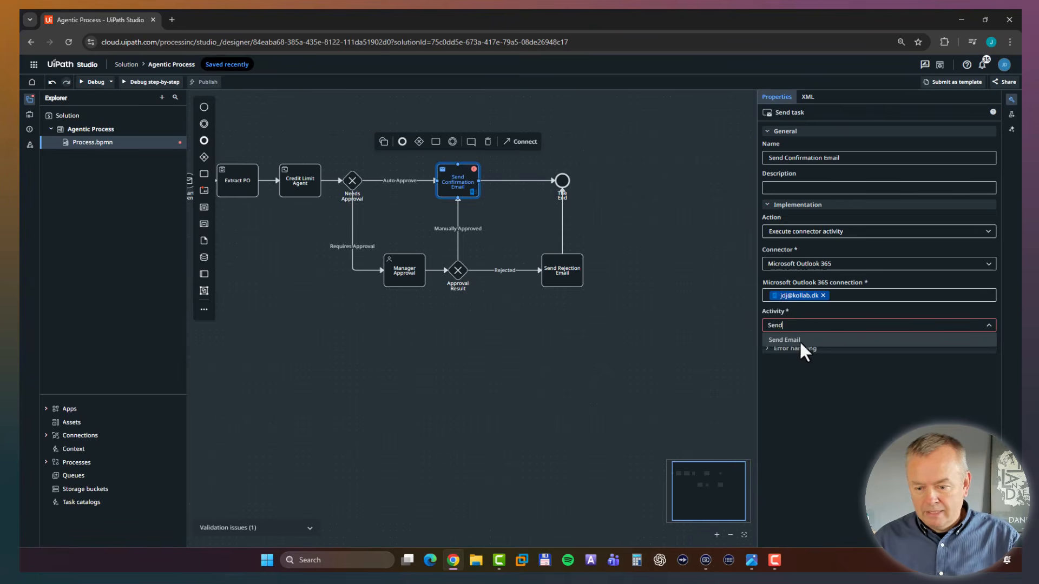
{"action": "left_click", "coordinate": [799, 338]}
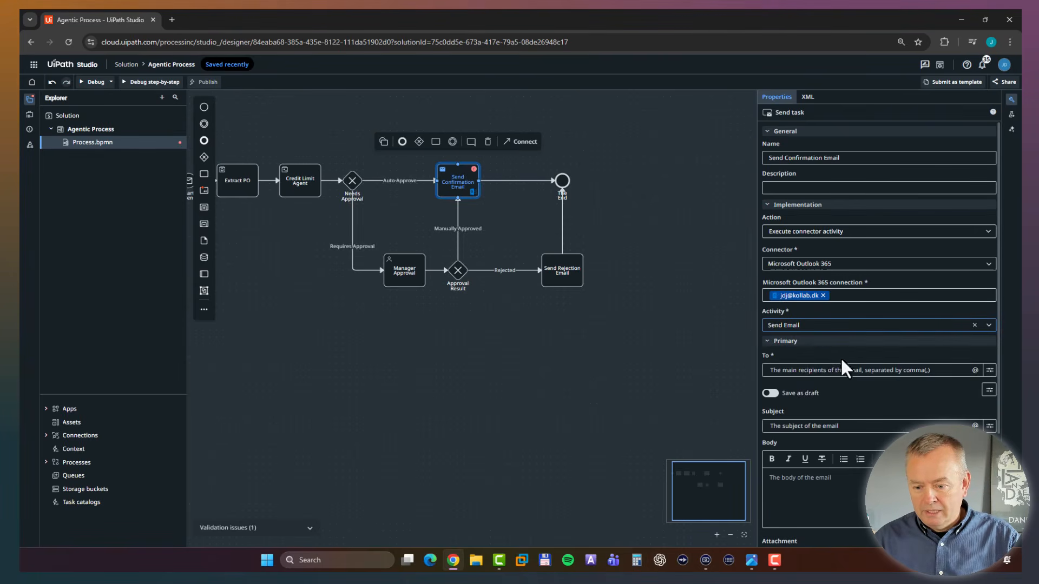
Enter the recipient's email address for the confirmation email.
{"action": "left_click", "coordinate": [937, 370]}
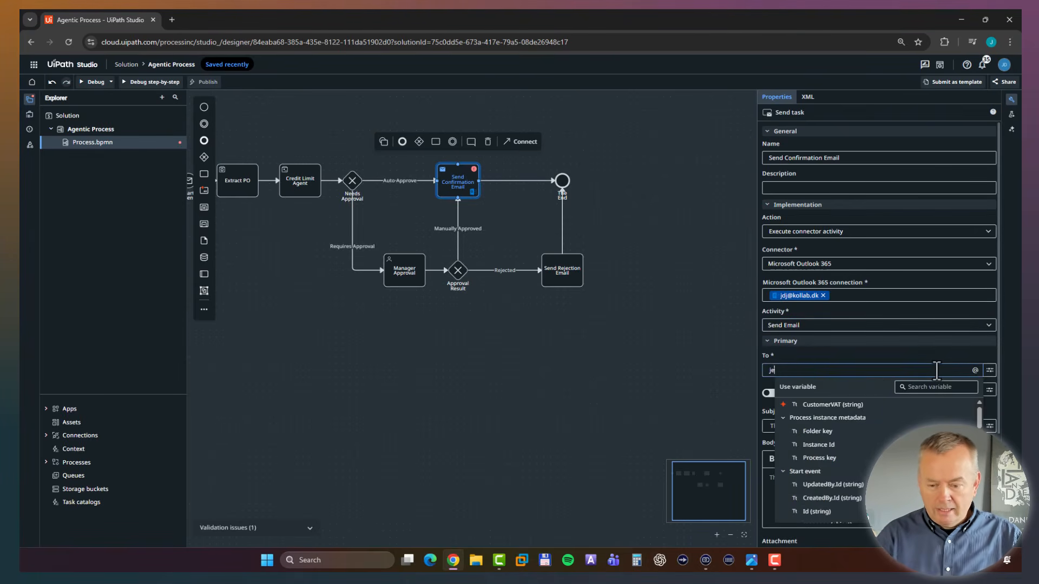
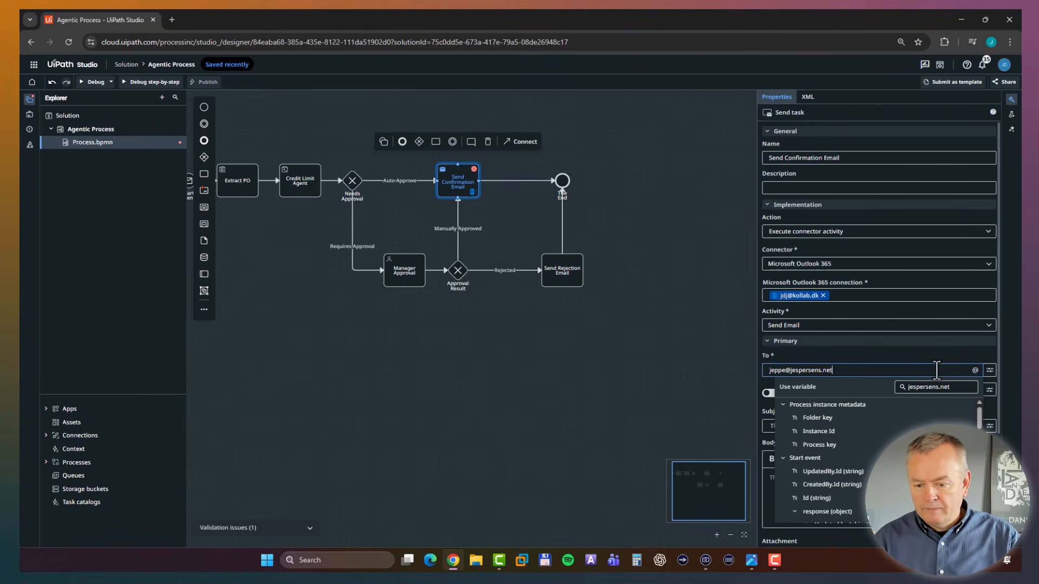
{"action": "key", "text": "Escape"}
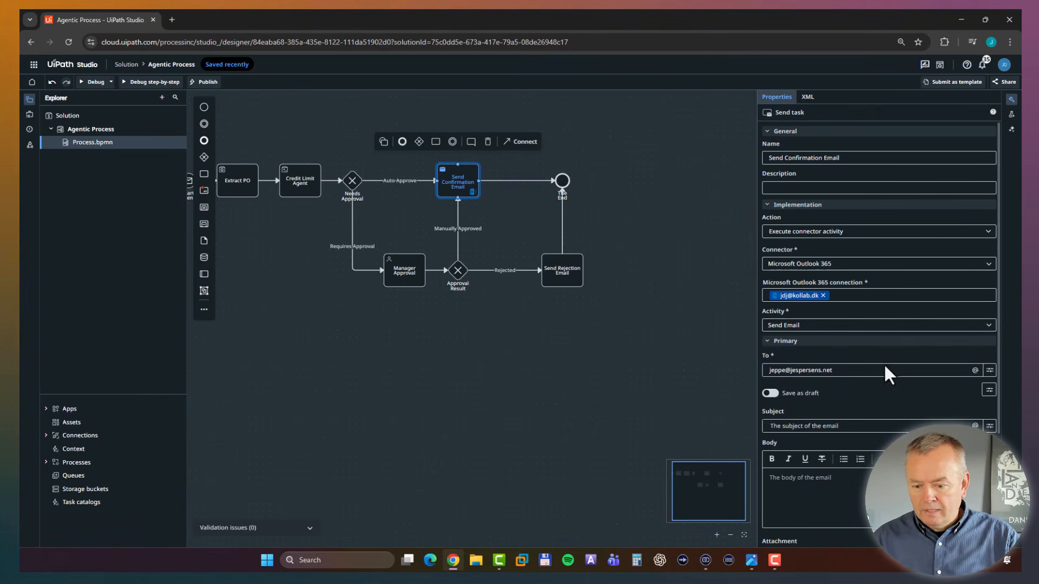
Set the confirmation email's subject to "PO [Order ID] was approved", using the Order ID variable from the Start event response.
{"action": "scroll", "coordinate": [874, 375], "scroll_direction": "down", "scroll_amount": 1}
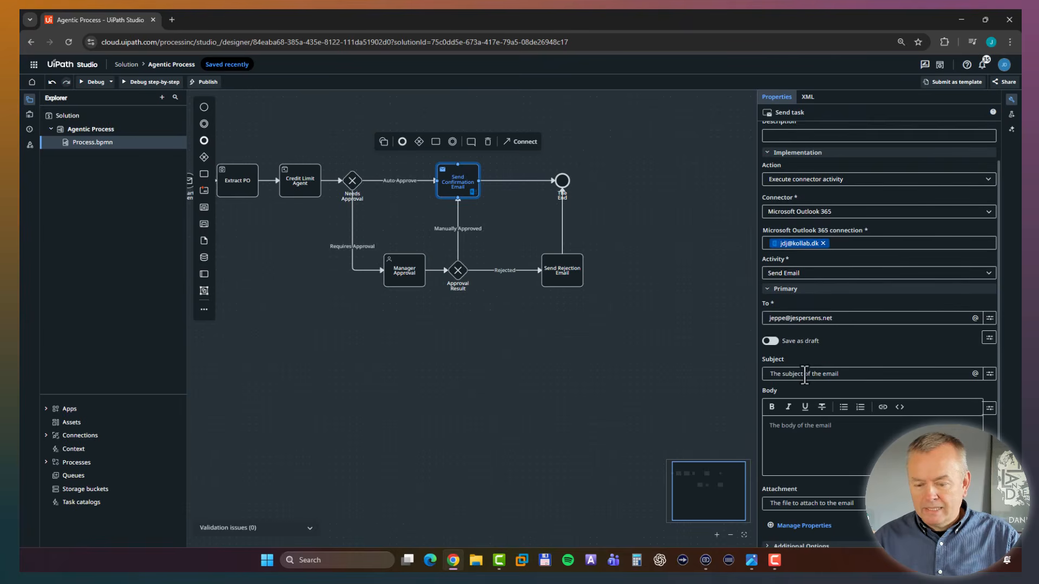
{"action": "left_click", "coordinate": [826, 374]}
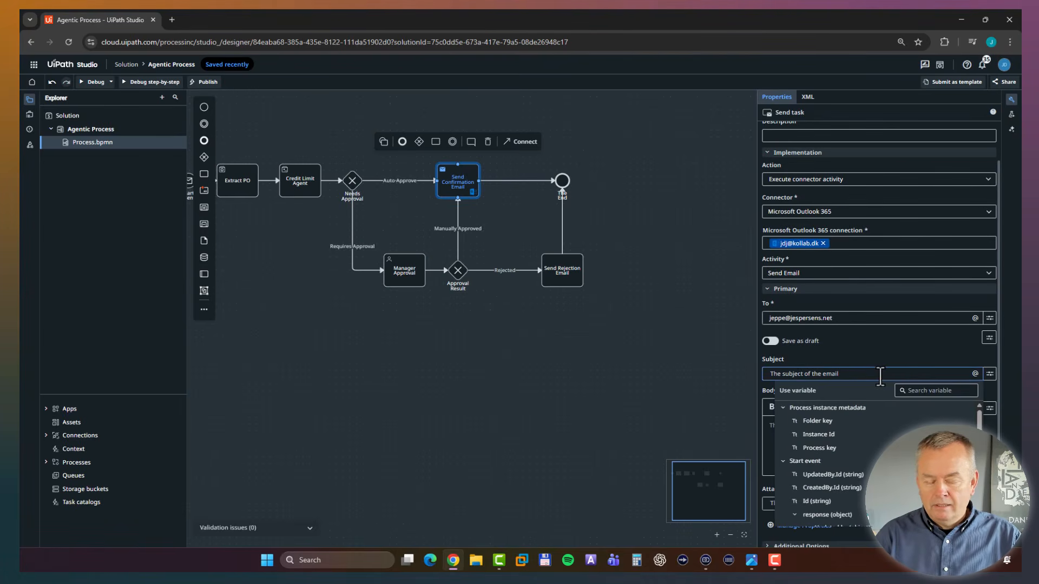
{"action": "type", "text": "PO"}
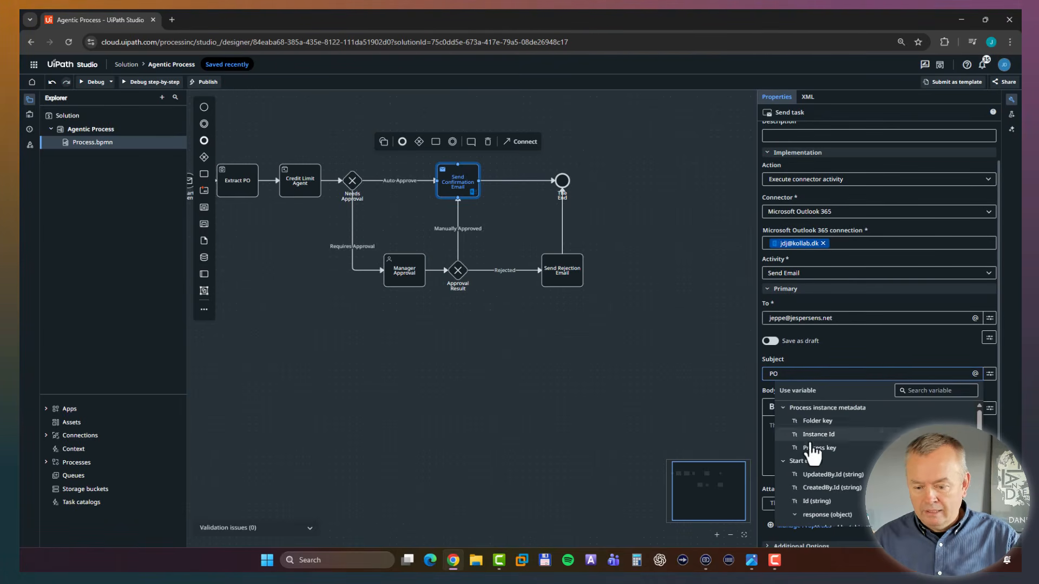
{"action": "scroll", "coordinate": [814, 460], "scroll_direction": "down", "scroll_amount": 1}
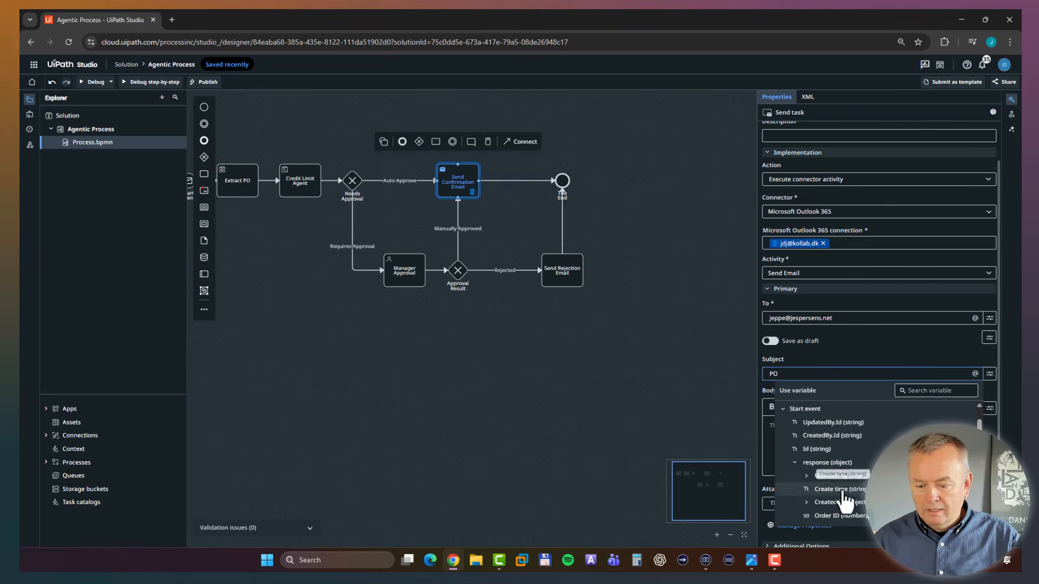
{"action": "scroll", "coordinate": [839, 508], "scroll_direction": "down", "scroll_amount": 1}
{"action": "left_click", "coordinate": [836, 502]}
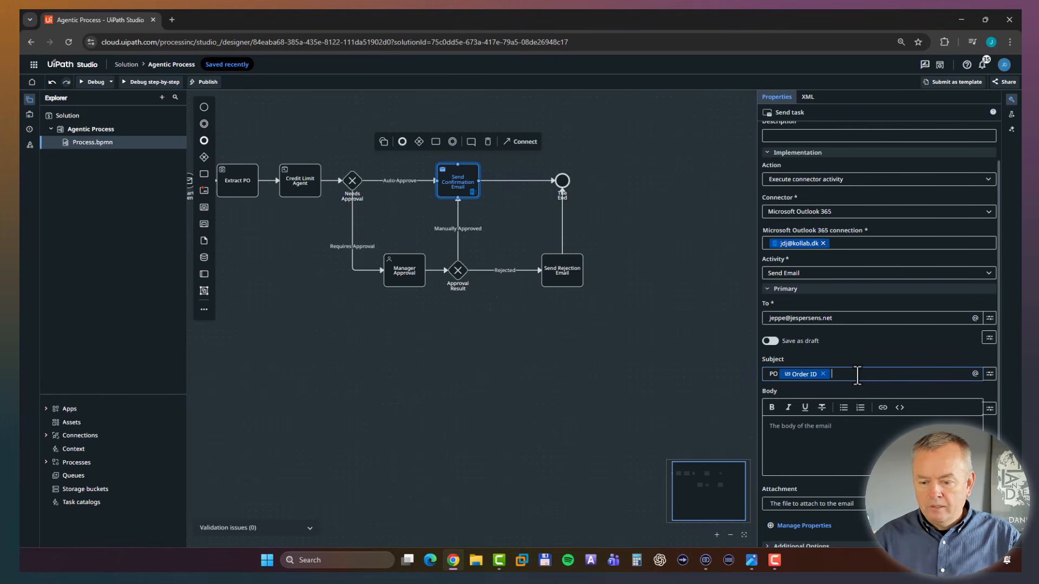
{"action": "type", "text": "was approvbe"}
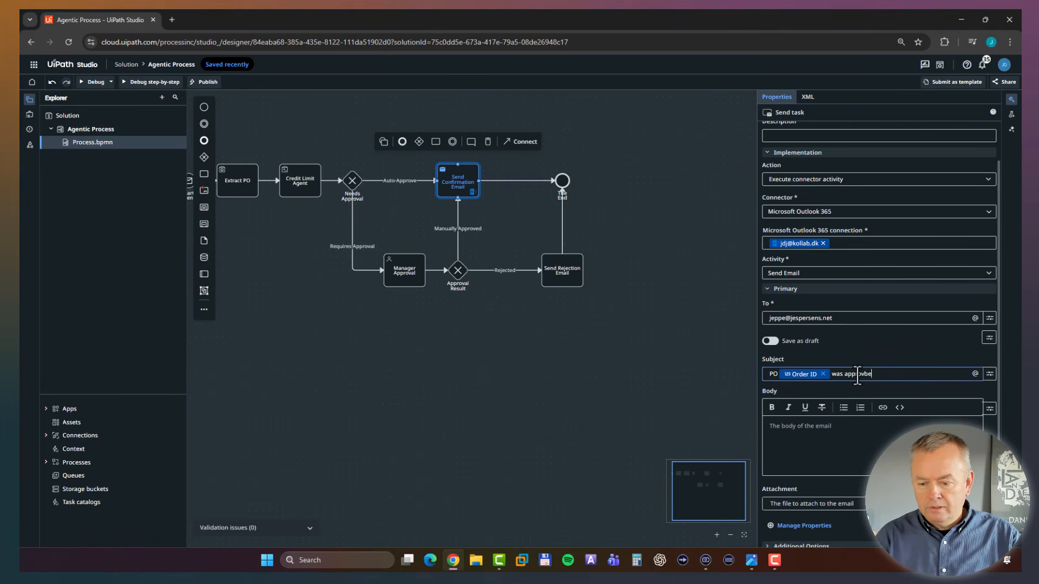
{"action": "key", "text": "BackSpace"}
{"action": "key", "text": "BackSpace"}
{"action": "type", "text": "ed"}
Enter "All god" as the confirmation email's body and turn off Save as draft for the task.
{"action": "left_click", "coordinate": [842, 431]}
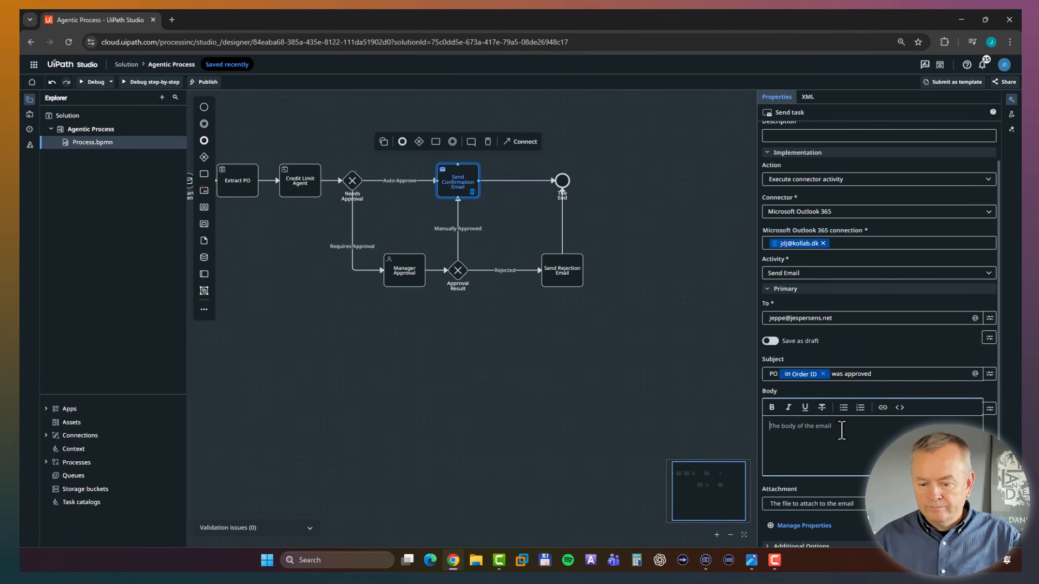
{"action": "type", "text": "All god"}
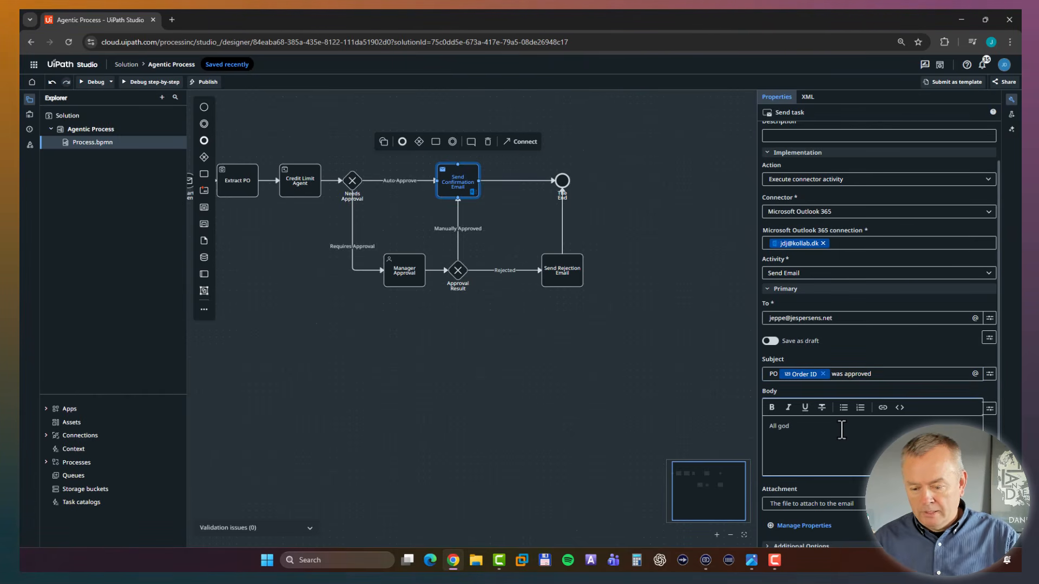
{"action": "left_click", "coordinate": [589, 409]}
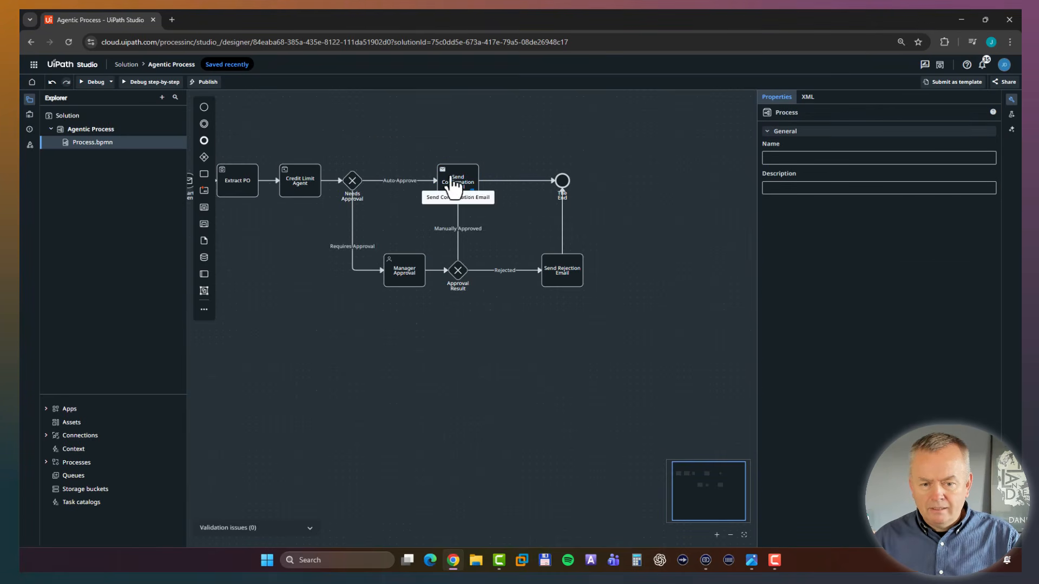
{"action": "left_click", "coordinate": [458, 181]}
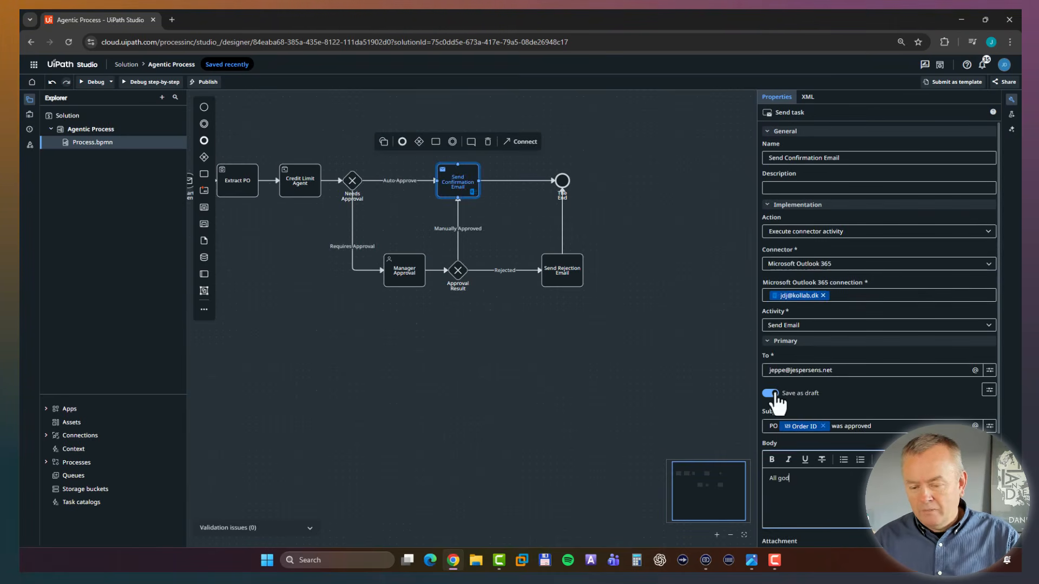
{"action": "left_click", "coordinate": [771, 395]}
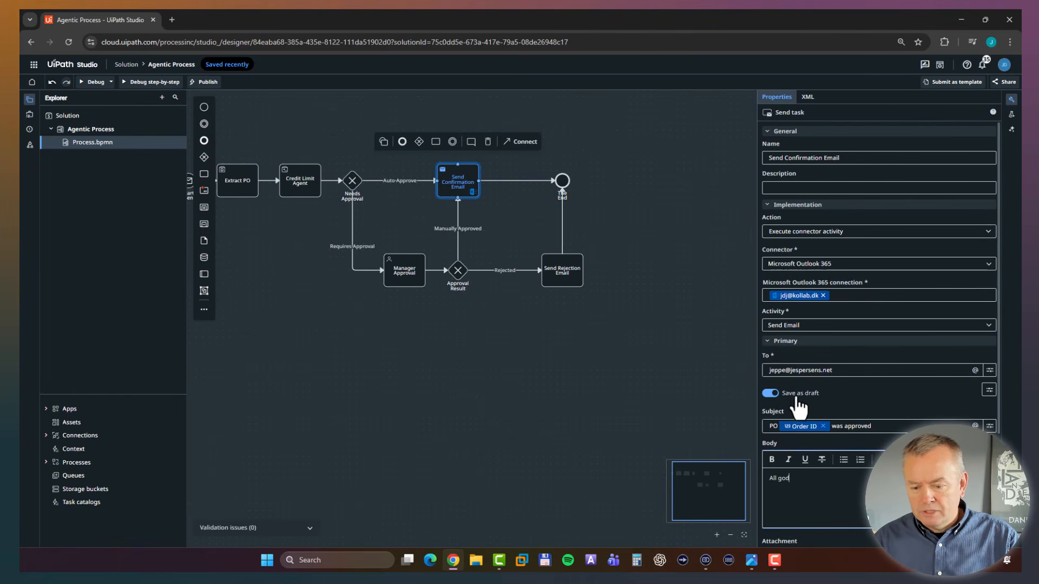
{"action": "left_click", "coordinate": [772, 395]}
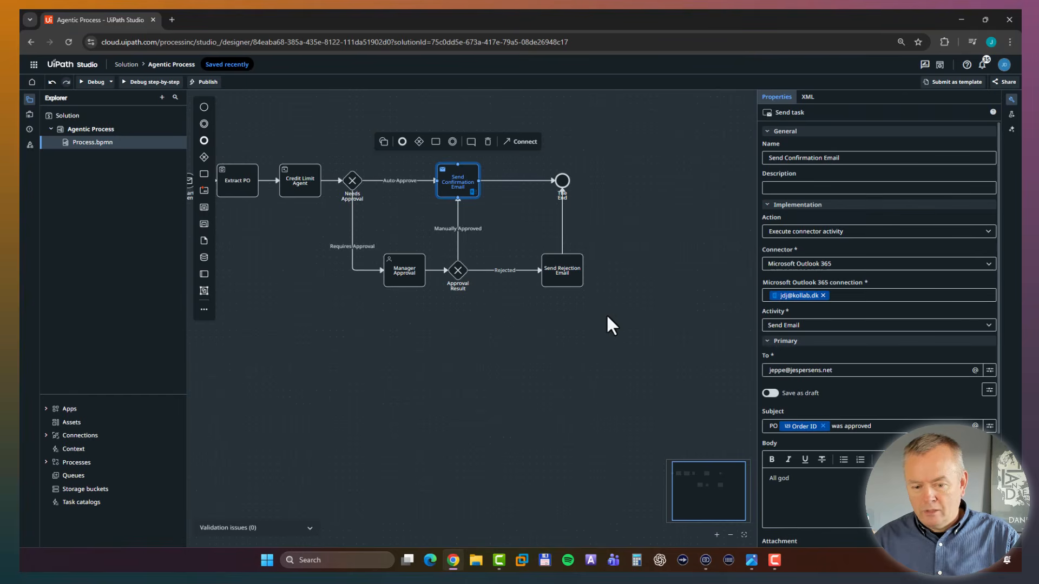
Set the Send Rejection Email task's action to "Execute connector activity" with the Microsoft Outlook 365 connector.
{"action": "left_click", "coordinate": [571, 277]}
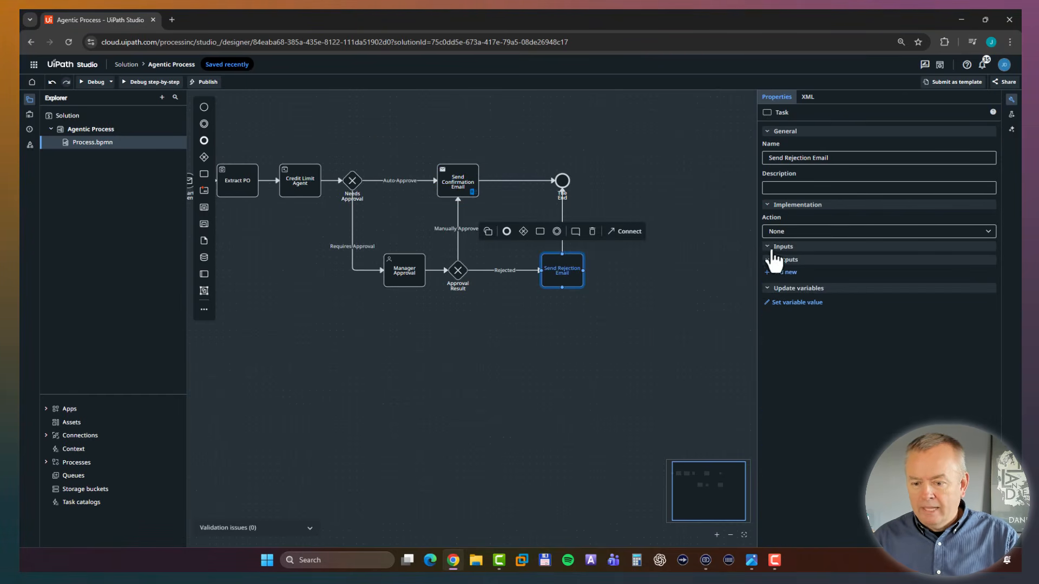
{"action": "left_click", "coordinate": [804, 232]}
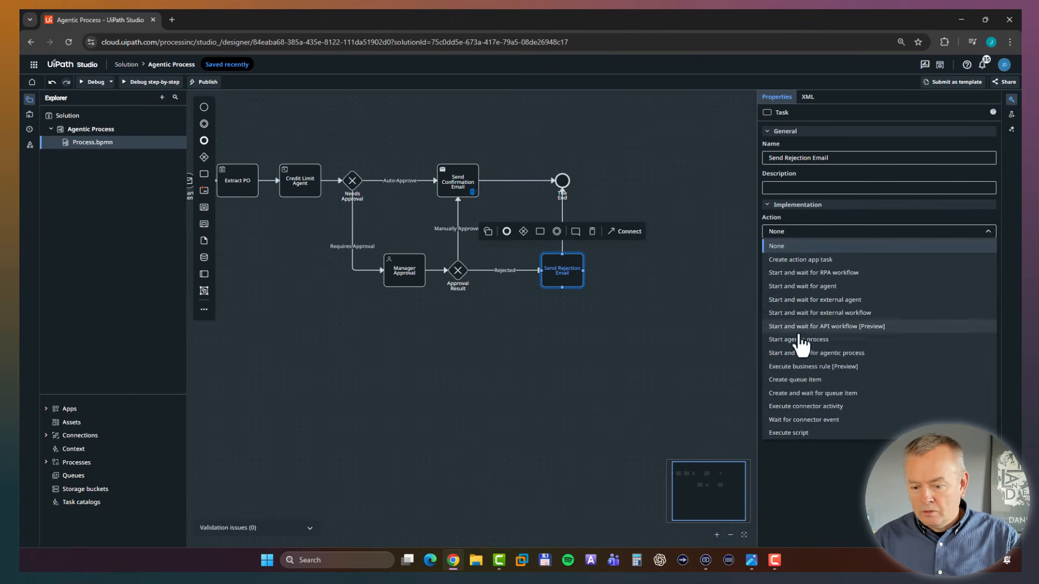
{"action": "left_click", "coordinate": [861, 406]}
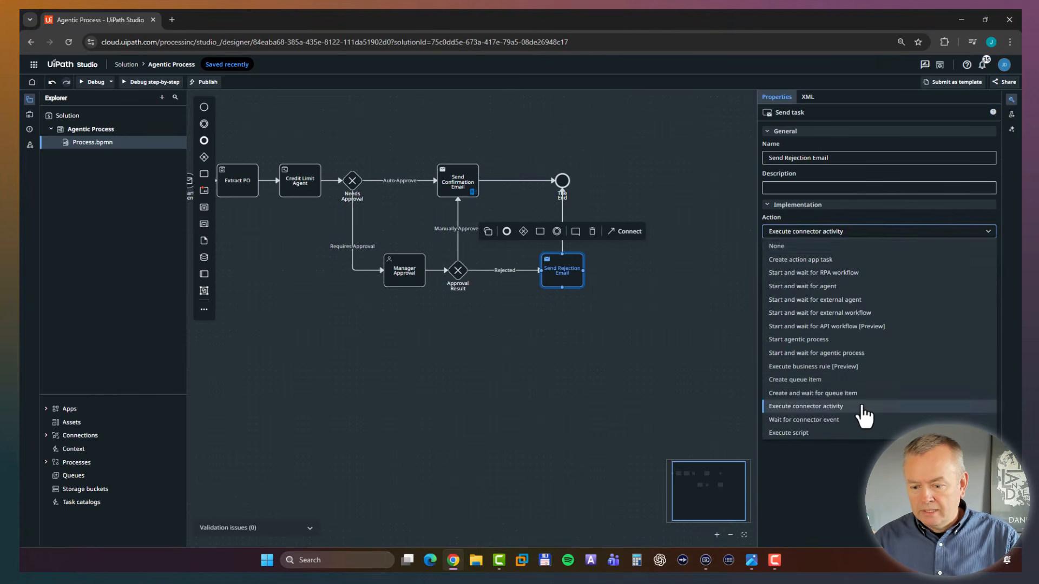
{"action": "left_click", "coordinate": [817, 264]}
{"action": "type", "text": "Outloo"}
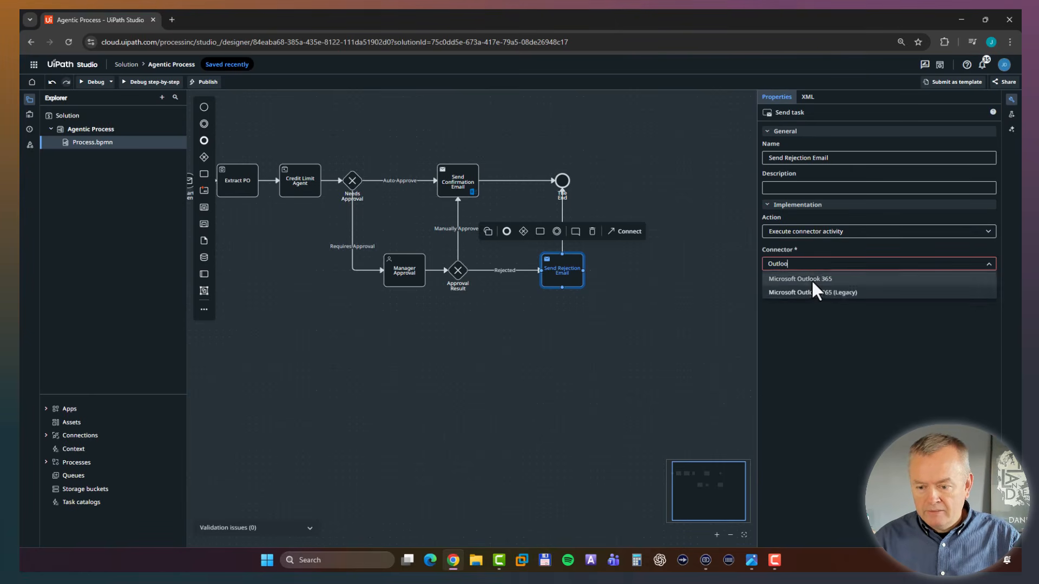
{"action": "left_click", "coordinate": [810, 279]}
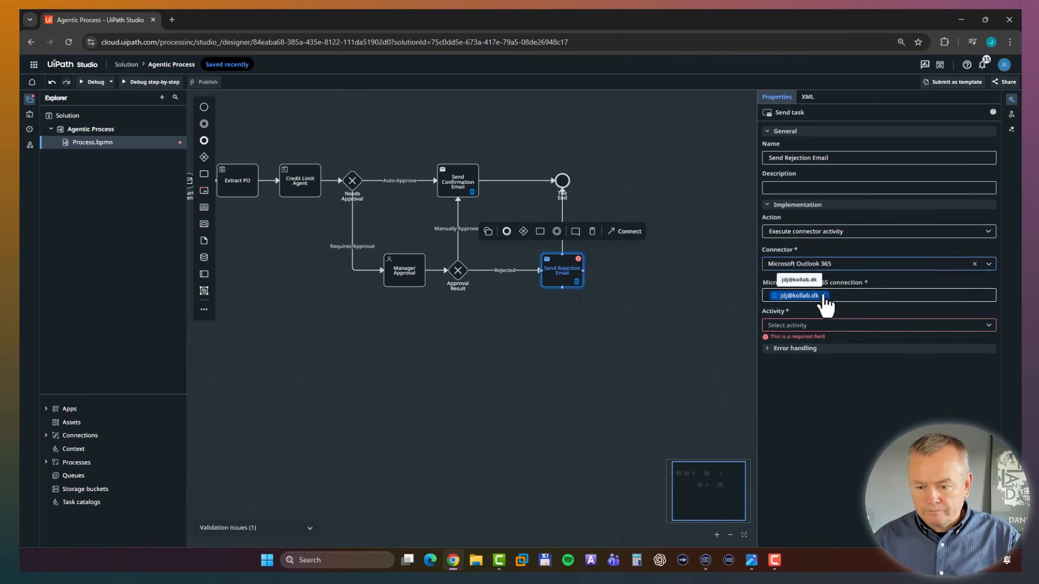
Assign the Outlook 365 connection from the Shared folder to the Send Rejection Email task and choose the Send Email activity.
{"action": "left_click", "coordinate": [827, 294]}
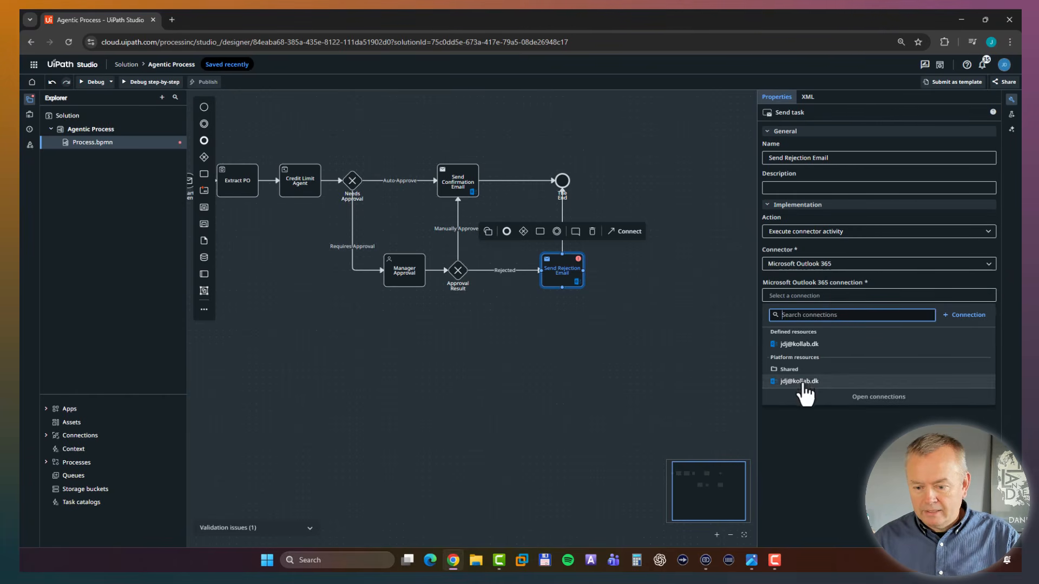
{"action": "left_click", "coordinate": [803, 384]}
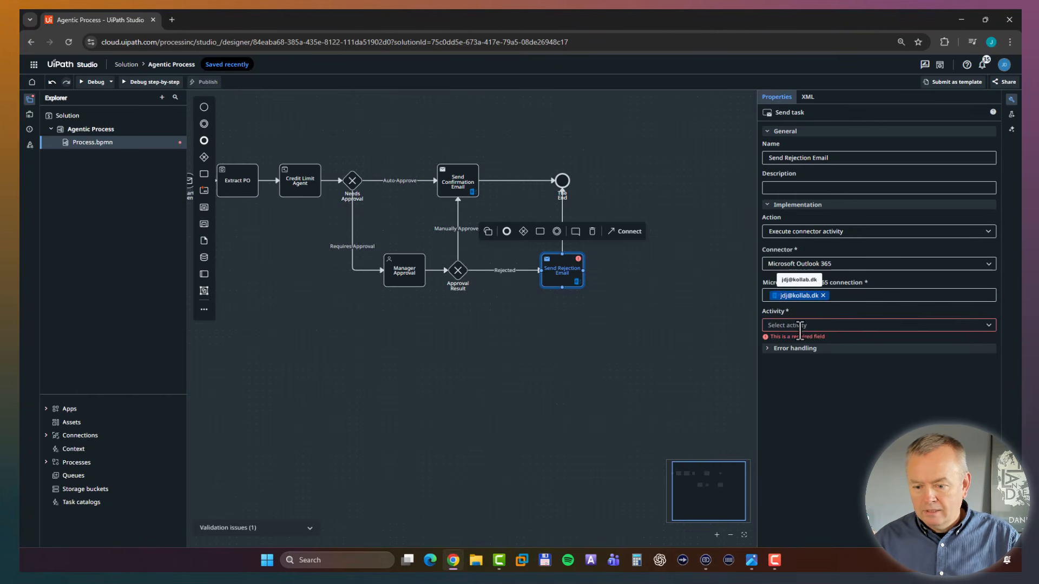
{"action": "left_click", "coordinate": [798, 326]}
{"action": "type", "text": "Send"}
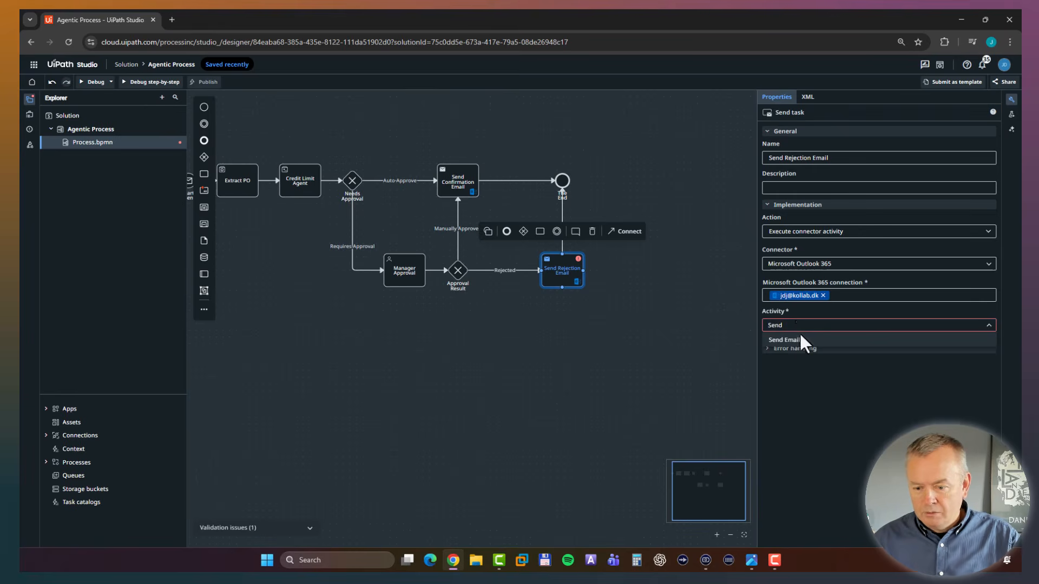
{"action": "left_click", "coordinate": [798, 337]}
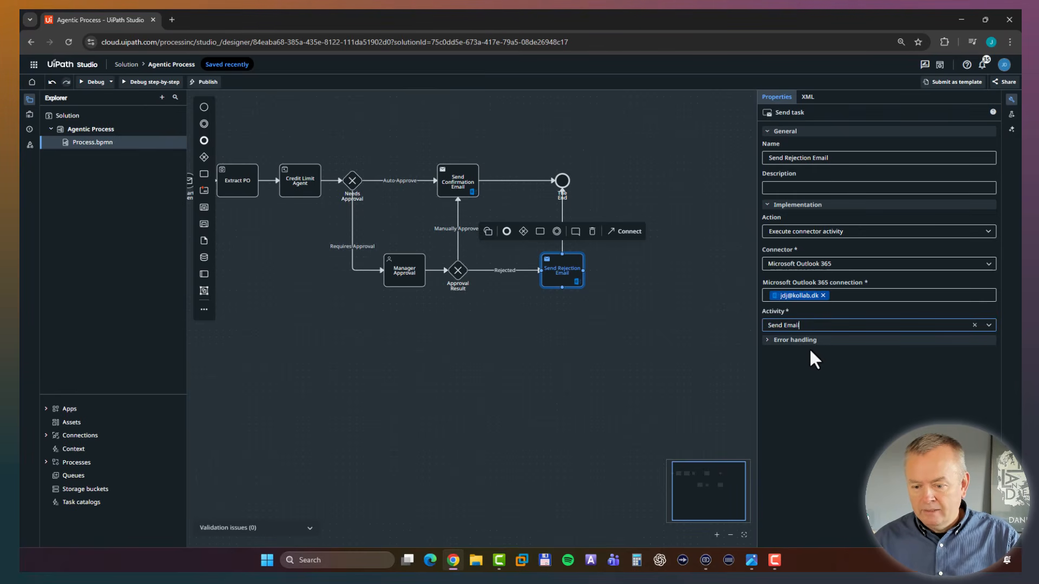
Reload the Send Rejection Email task's settings and enter the recipient's email address.
{"action": "left_click", "coordinate": [675, 360]}
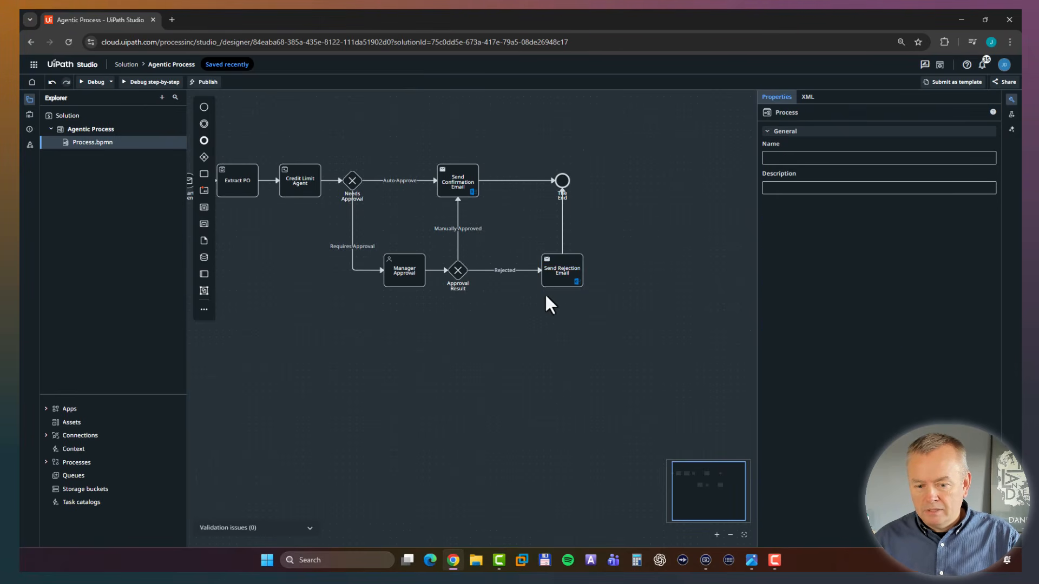
{"action": "left_click", "coordinate": [579, 279]}
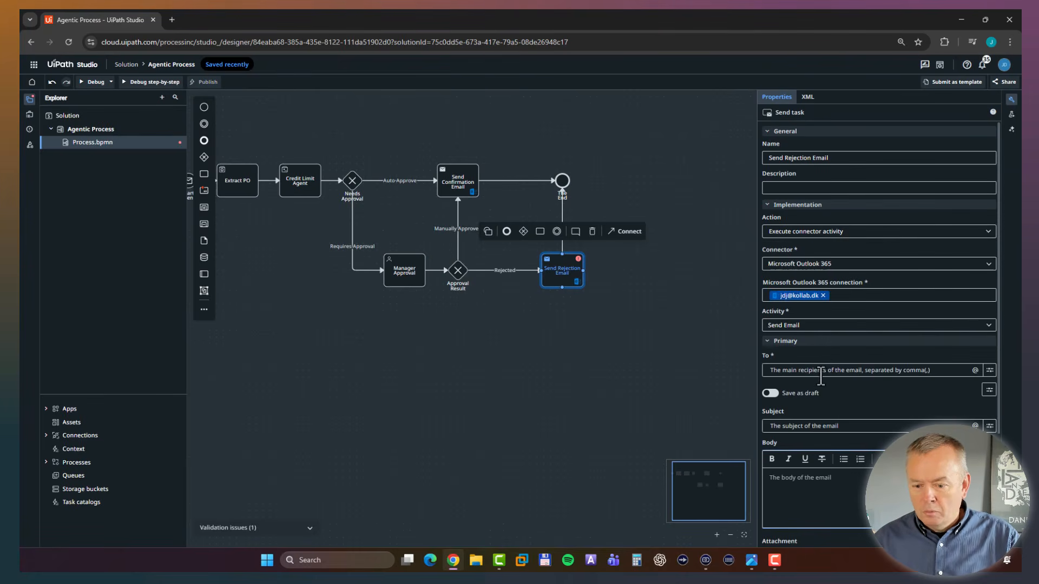
{"action": "left_click", "coordinate": [922, 373]}
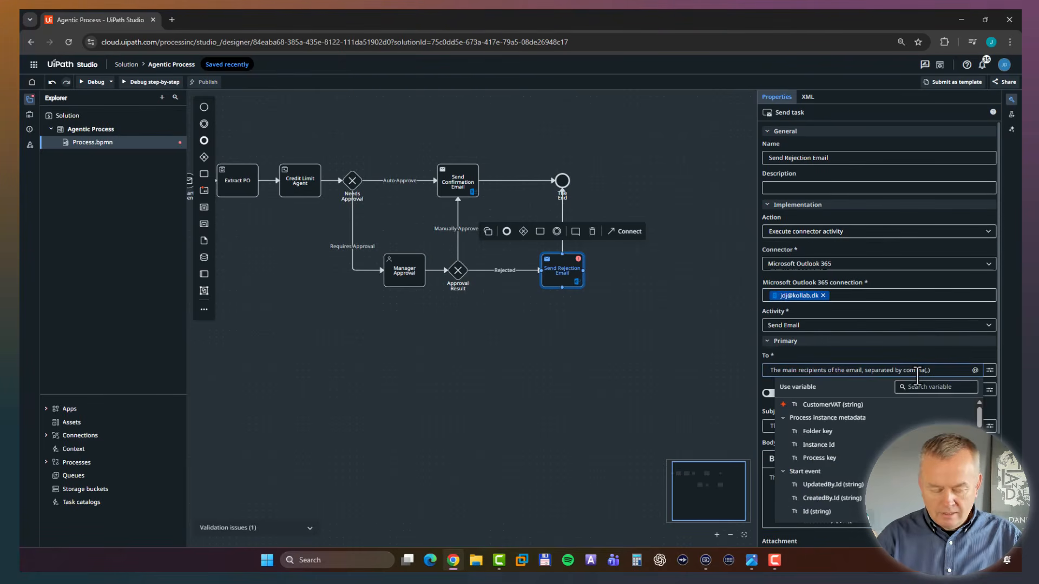
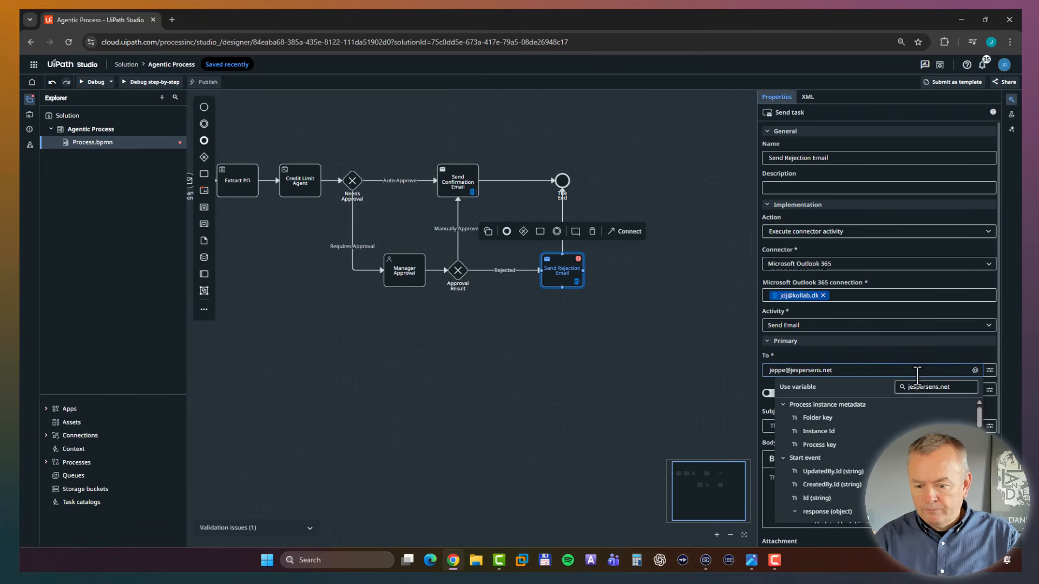
{"action": "key", "text": "Escape"}
Set the rejection email's subject to "PO [Order ID] was rejected", using the Order ID variable from the Start event response.
{"action": "left_click", "coordinate": [854, 427]}
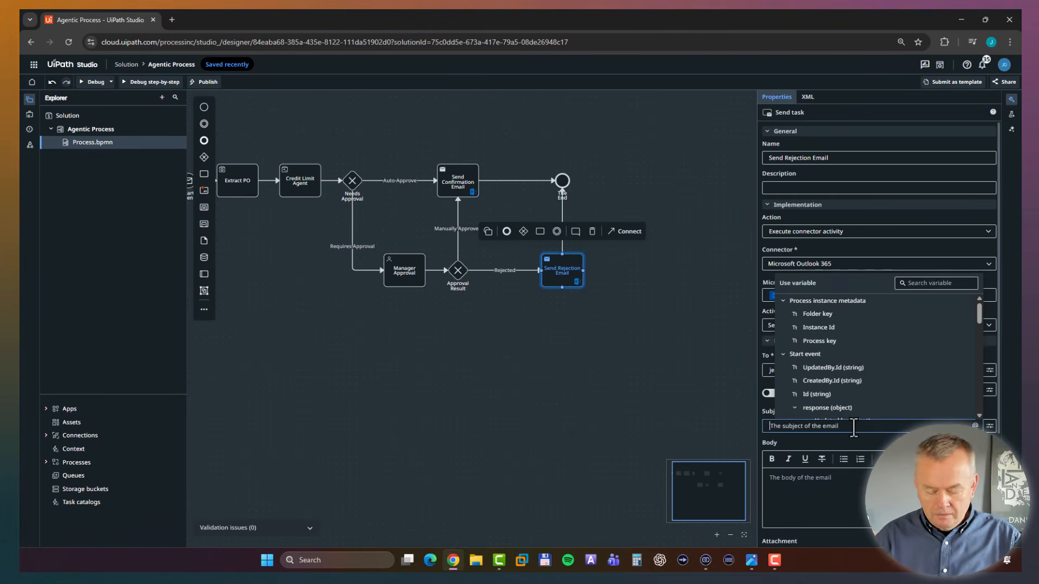
{"action": "type", "text": "PO"}
{"action": "scroll", "coordinate": [849, 400], "scroll_direction": "down", "scroll_amount": 3}
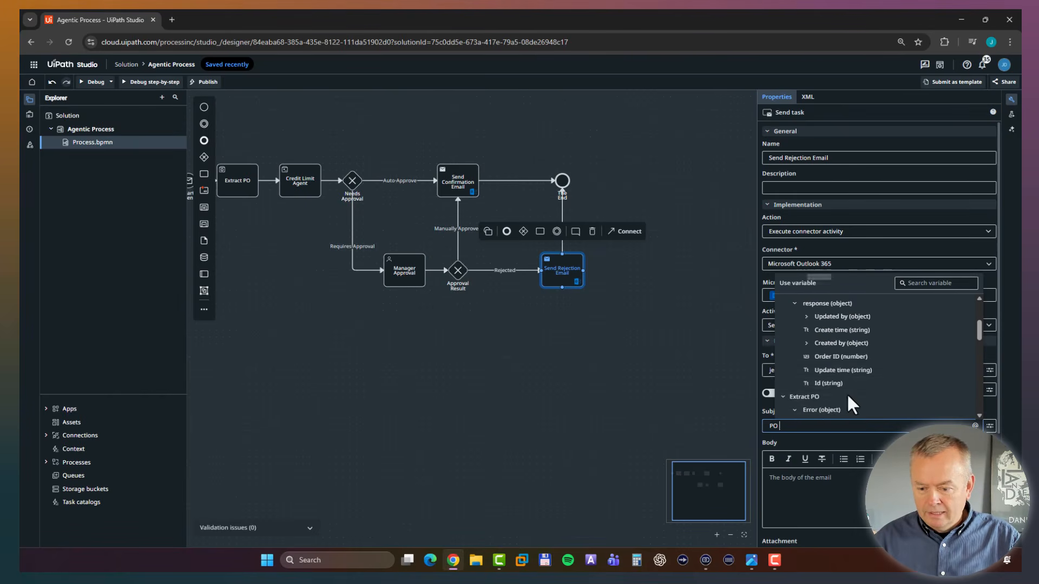
{"action": "left_click", "coordinate": [845, 374]}
{"action": "type", "text": "w"}
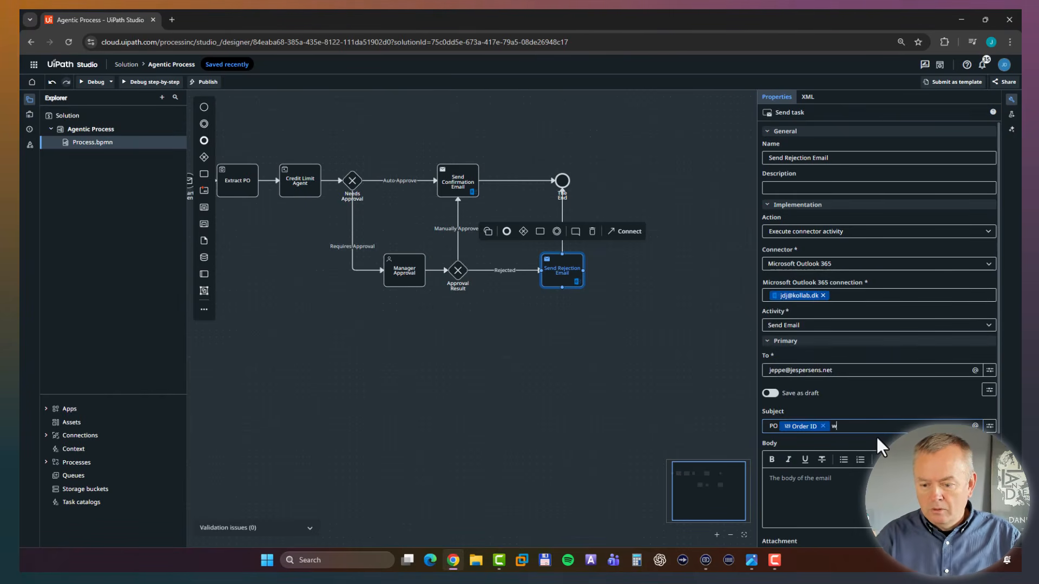
{"action": "type", "text": "as rejecte"}
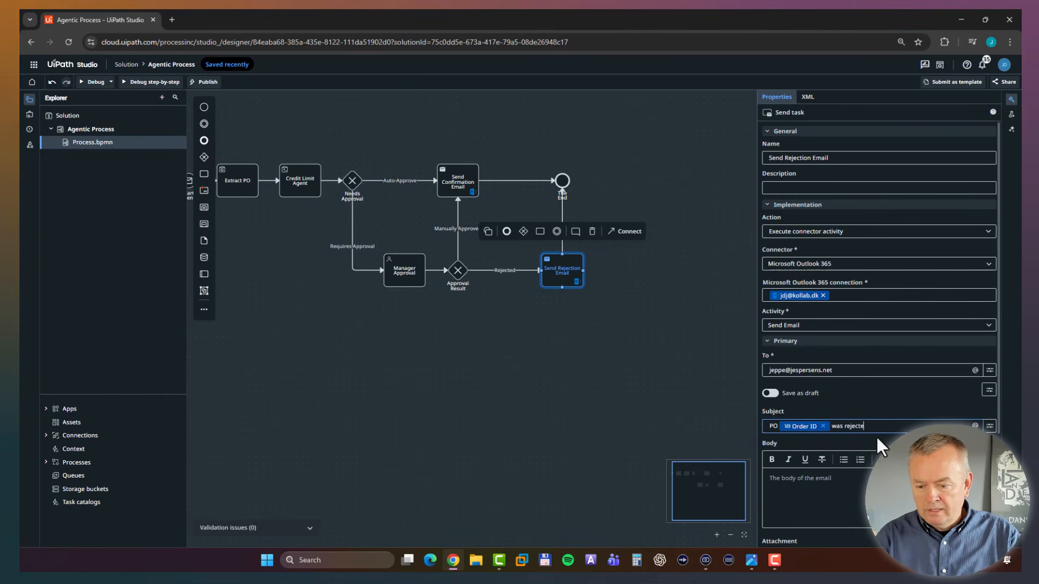
{"action": "type", "text": "d"}
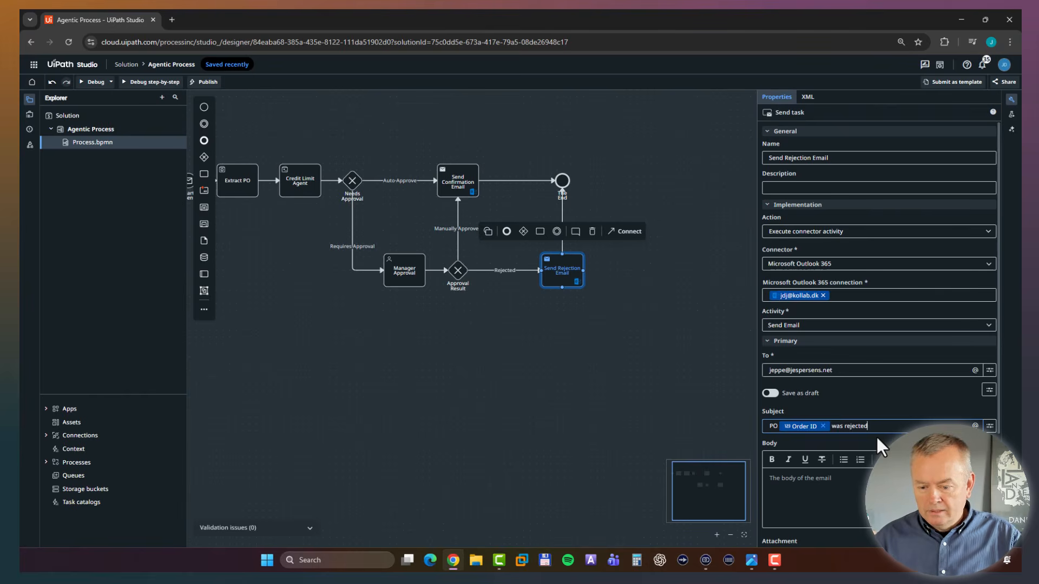
Enter "Go away!" as the body of the rejection email.
{"action": "left_click", "coordinate": [854, 478]}
{"action": "type", "text": "Go awayu"}
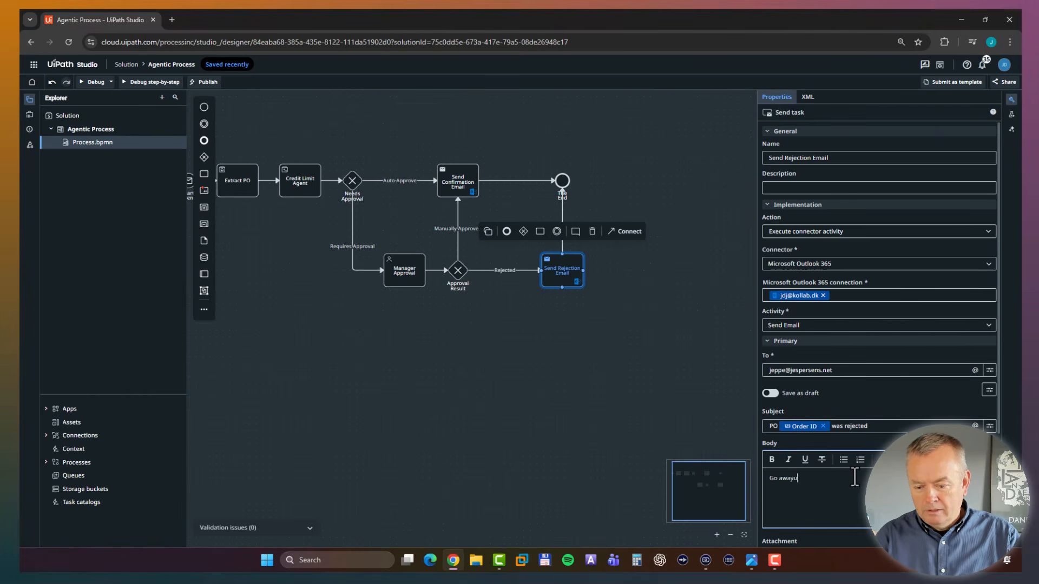
{"action": "key", "text": "BackSpace"}
{"action": "type", "text": "!!"}
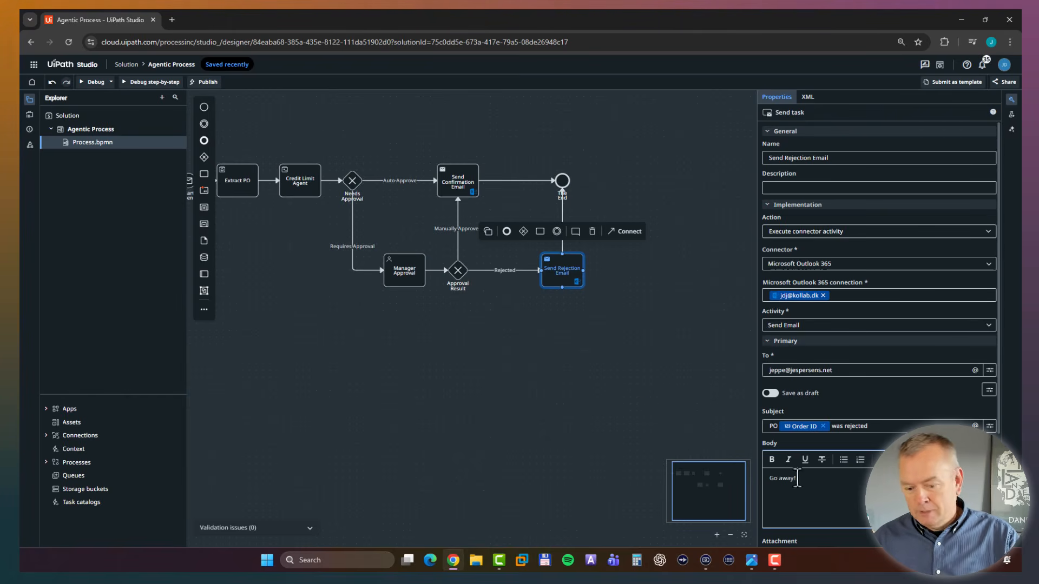
{"action": "scroll", "coordinate": [796, 466], "scroll_direction": "down", "scroll_amount": 2}
Turn off Save as draft for the Send Rejection Email task and return to the whole process diagram.
{"action": "left_click", "coordinate": [647, 437]}
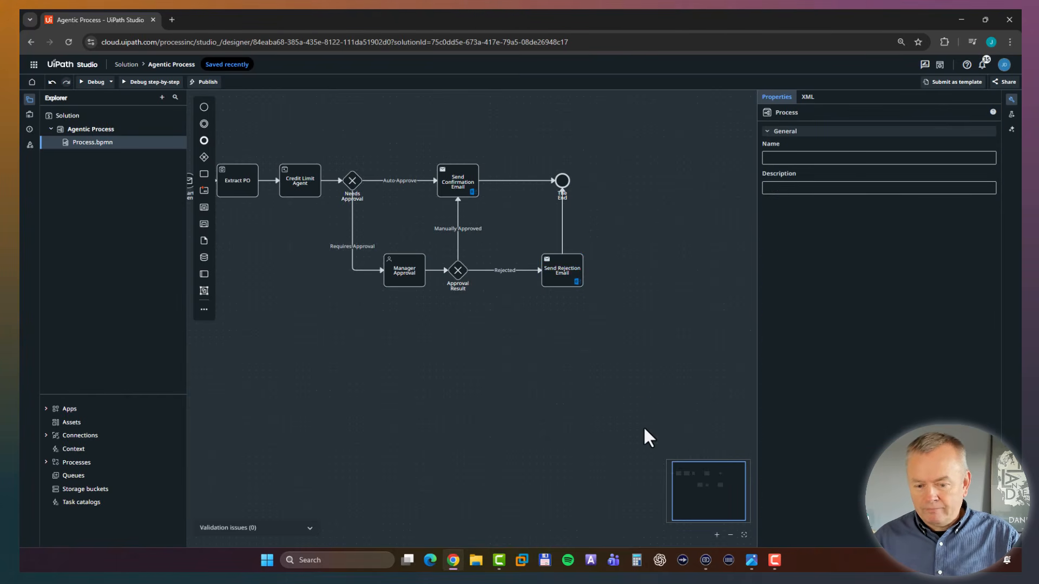
{"action": "left_click", "coordinate": [563, 279]}
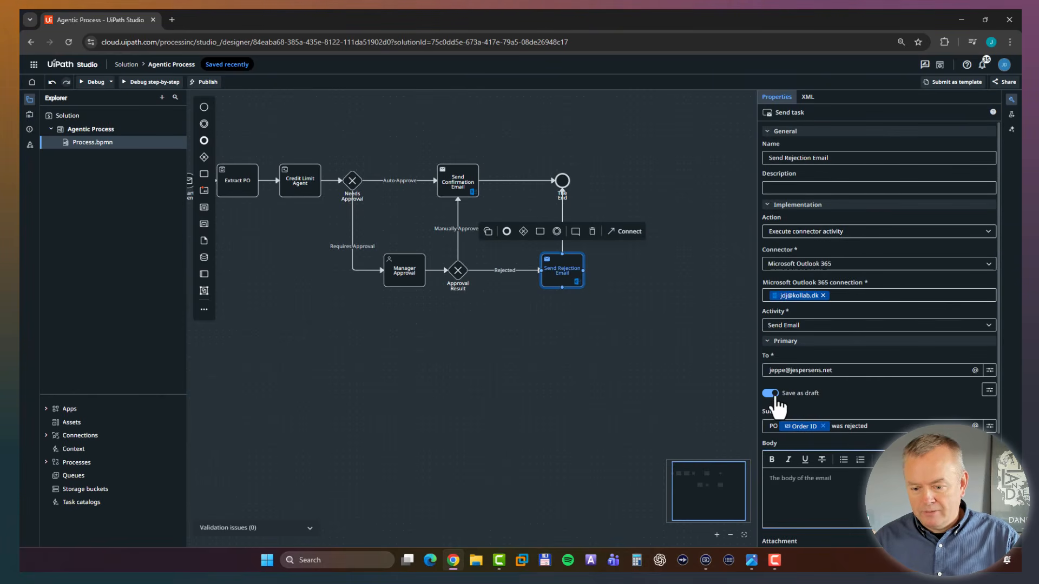
{"action": "left_click", "coordinate": [774, 396]}
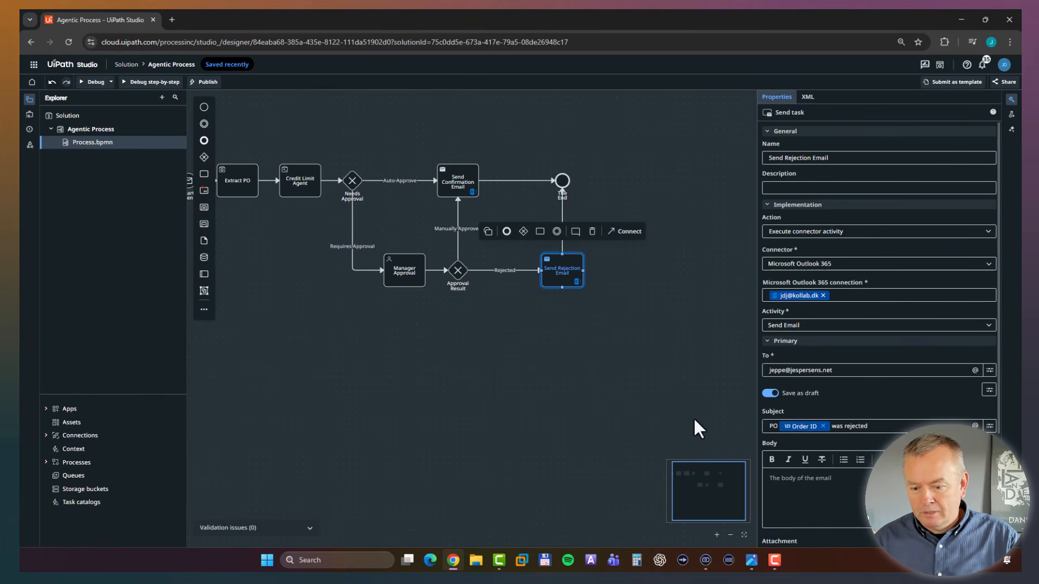
{"action": "left_click", "coordinate": [616, 409]}
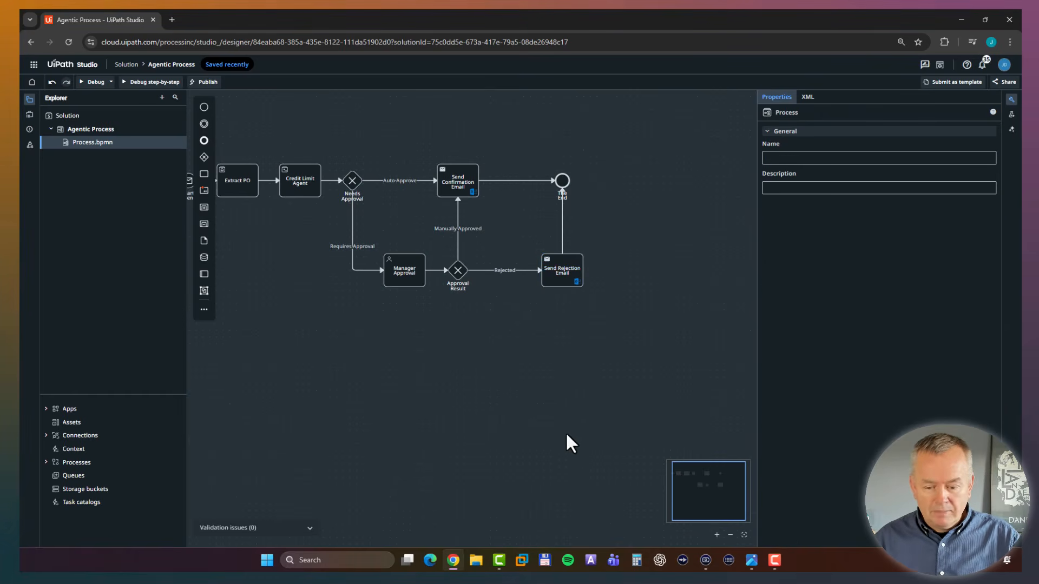
{"action": "left_click", "coordinate": [691, 477]}
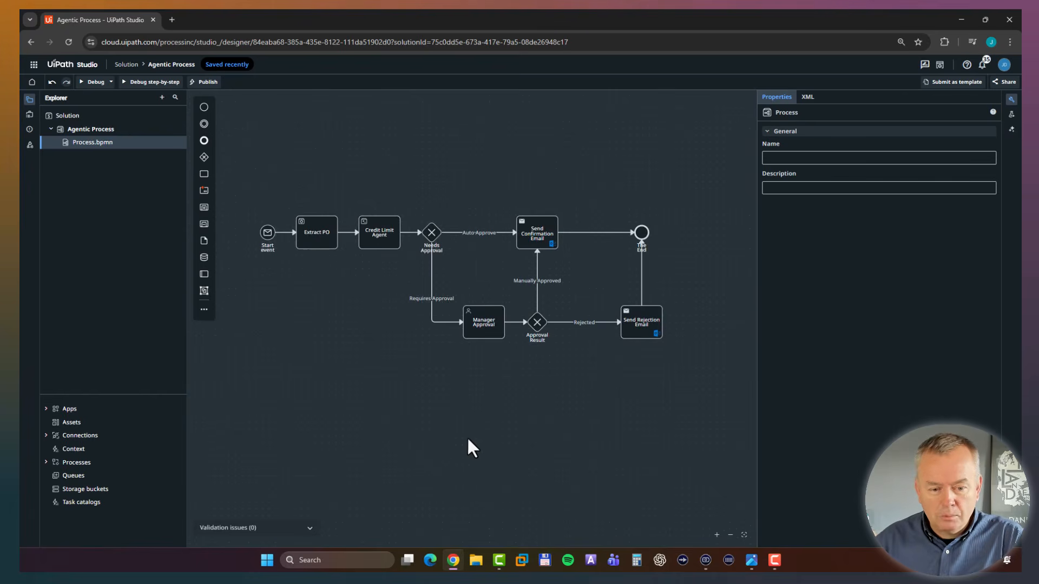
{"action": "left_click", "coordinate": [311, 236]}
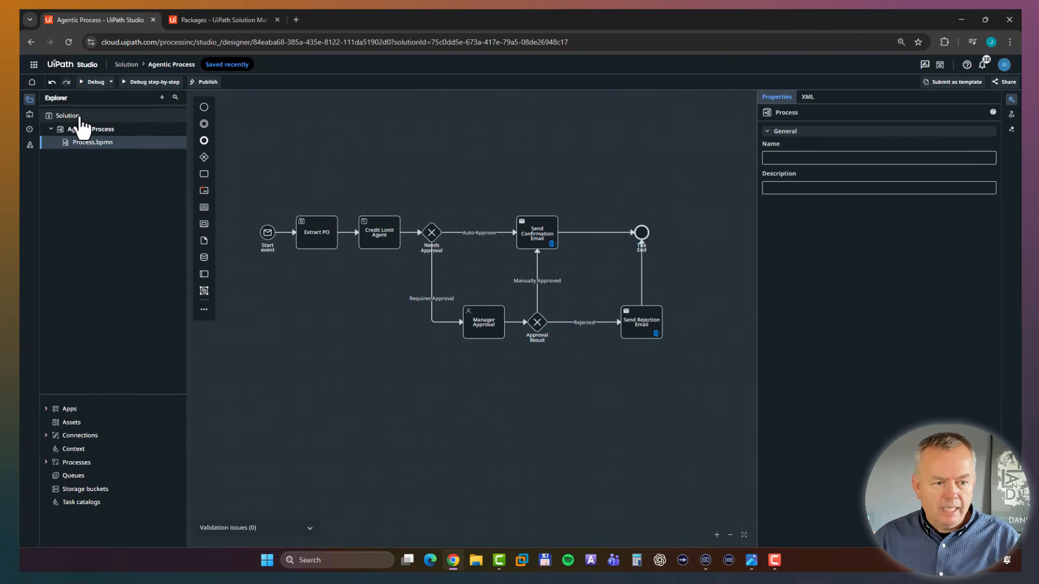
Rename the solution as "BikeShop Processes".
{"action": "right_click", "coordinate": [100, 119]}
{"action": "left_click", "coordinate": [136, 252]}
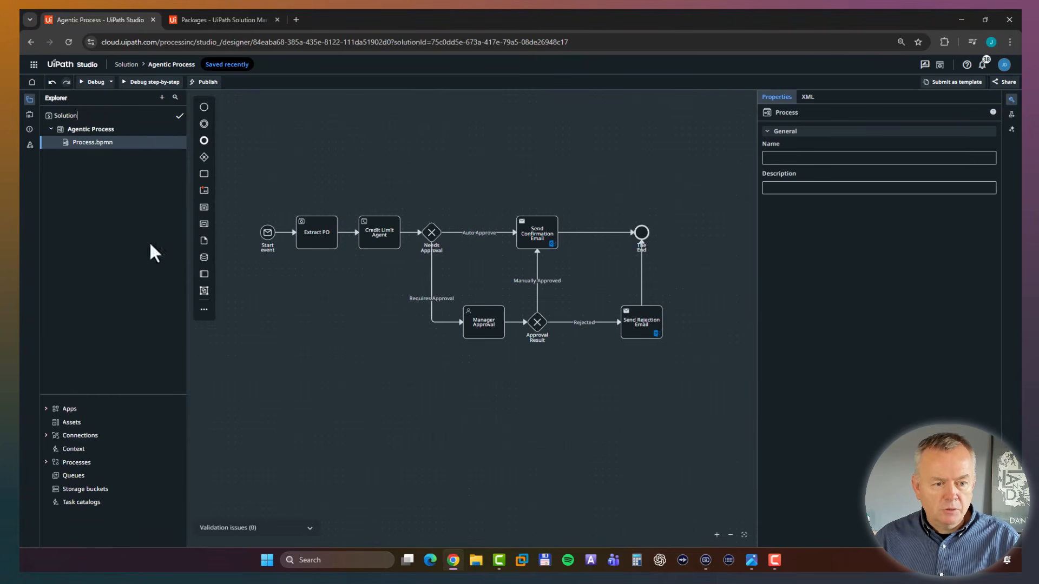
{"action": "key", "text": "ctrl+a"}
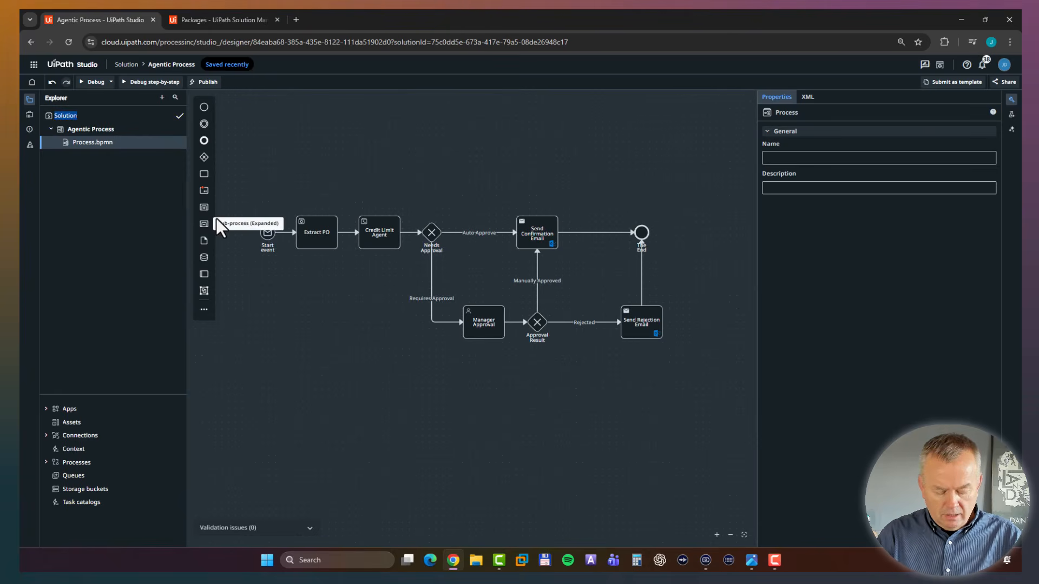
{"action": "type", "text": "BikeSh"}
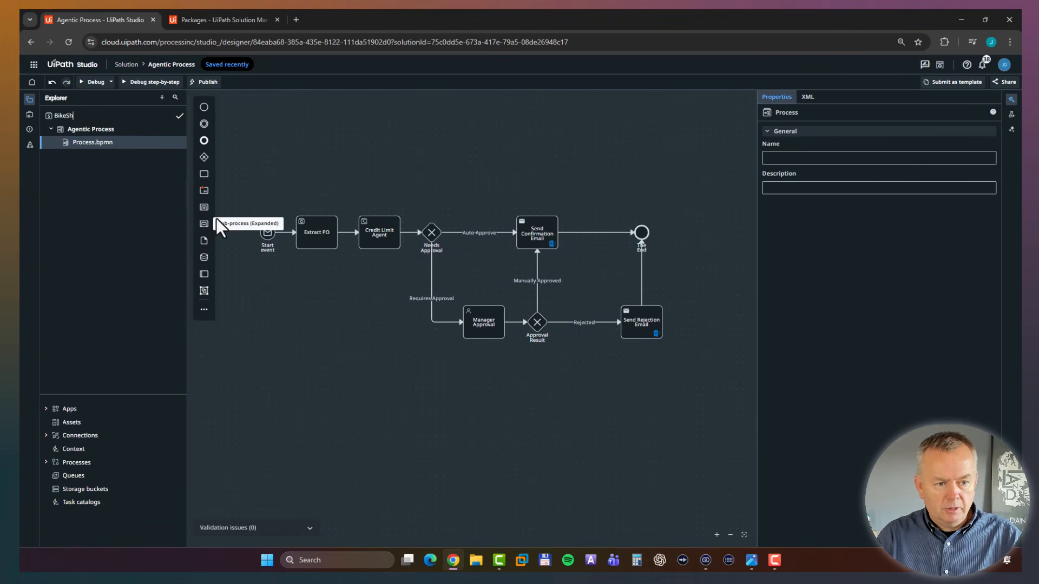
{"action": "type", "text": "op Procces"}
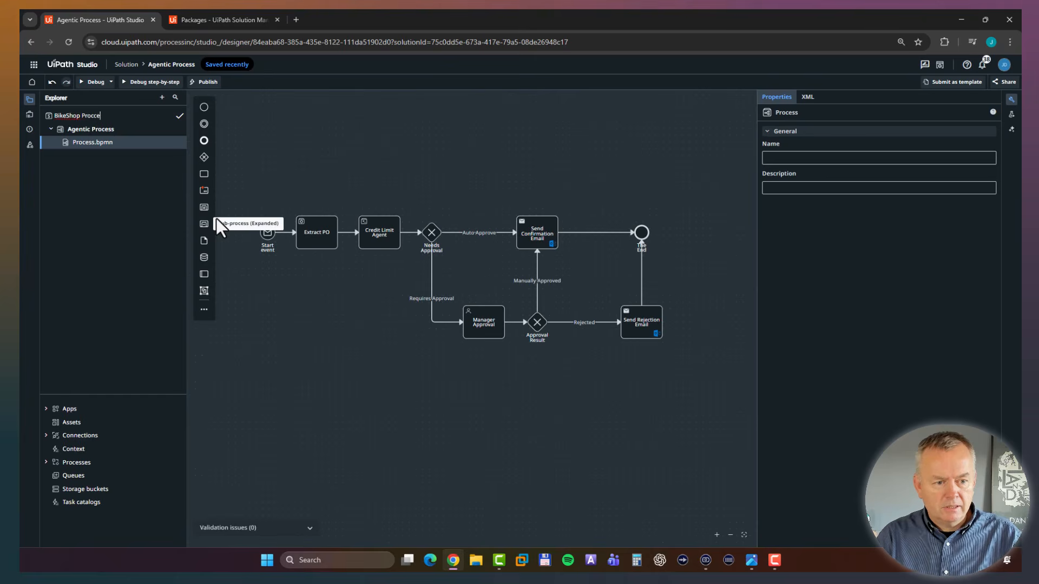
{"action": "key", "text": "BackSpace"}
{"action": "key", "text": "BackSpace"}
{"action": "key", "text": "BackSpace"}
{"action": "type", "text": "esses"}
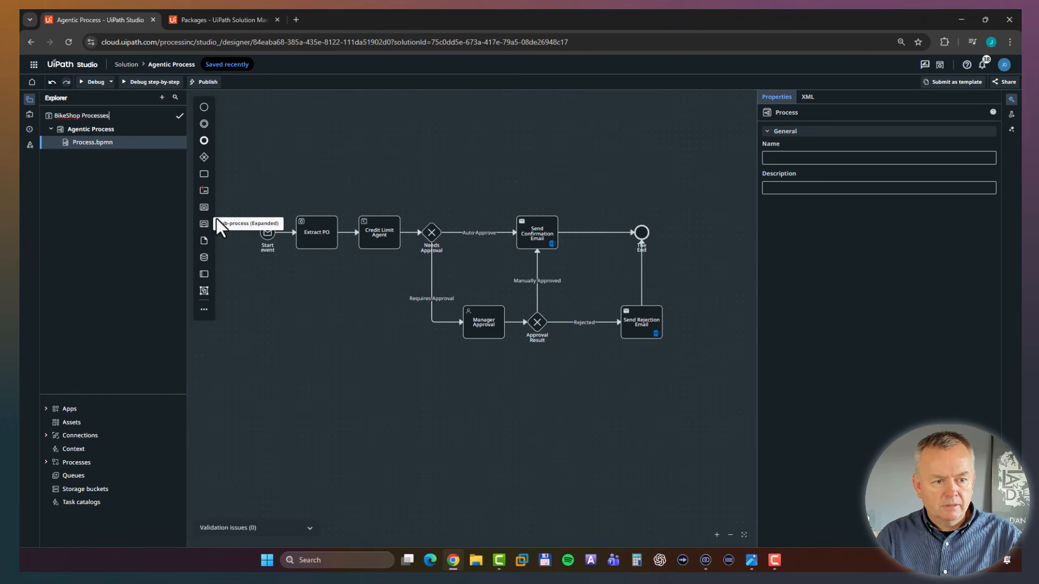
{"action": "key", "text": "Return"}
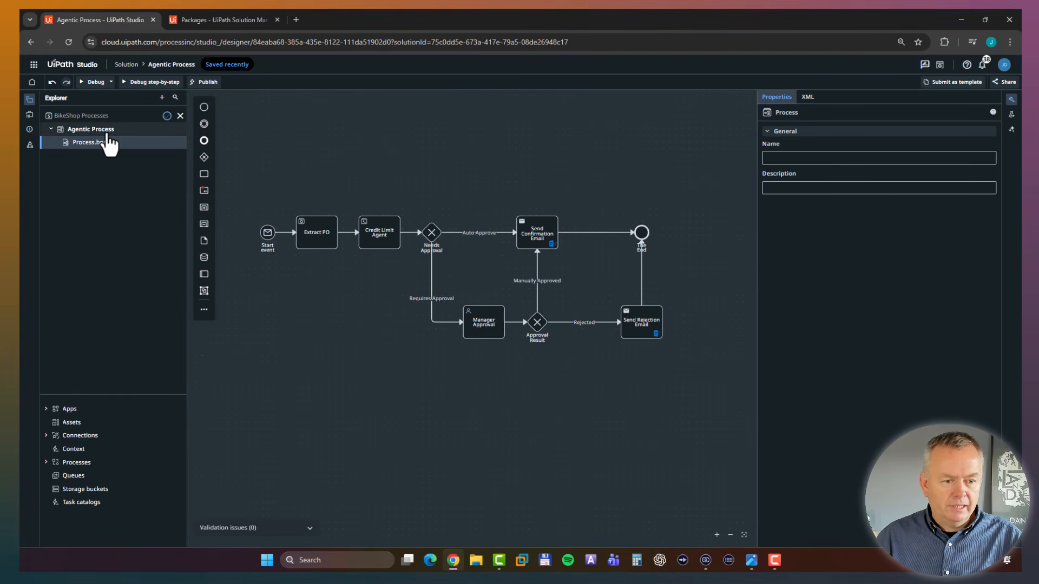
Rename the Agentic Process project as "Order Intake".
{"action": "right_click", "coordinate": [119, 129]}
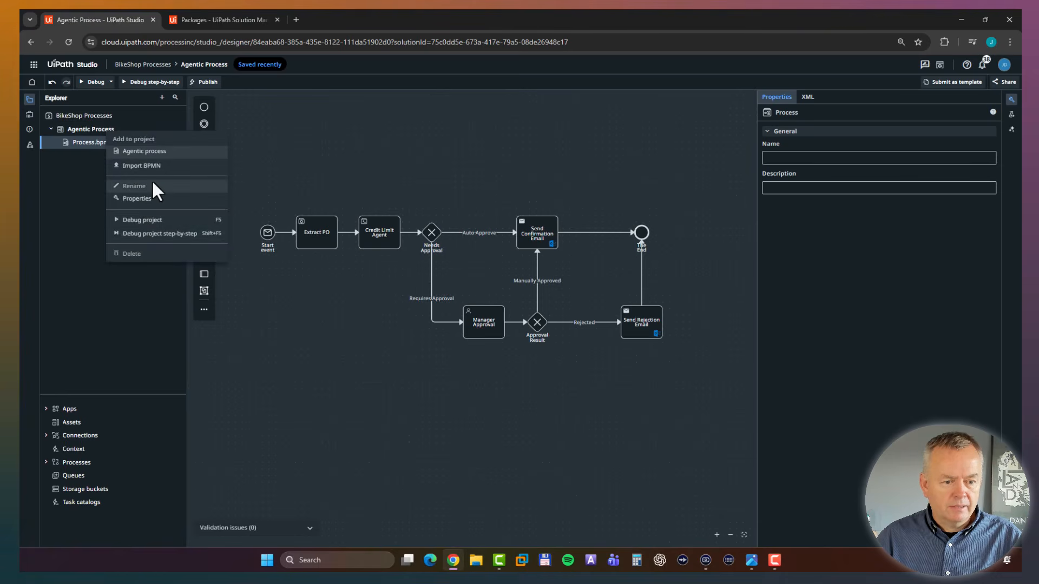
{"action": "left_click", "coordinate": [61, 194]}
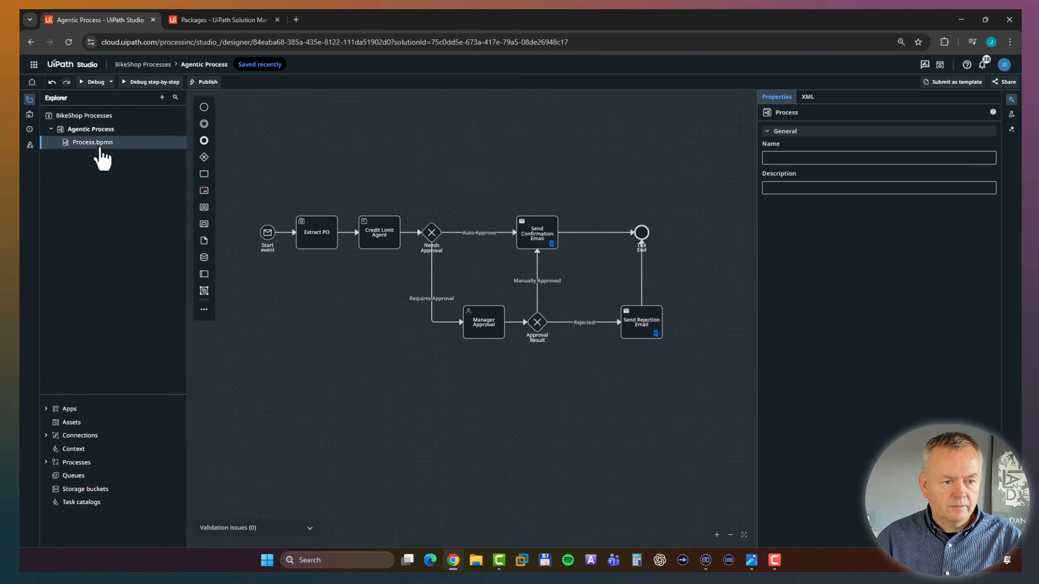
{"action": "right_click", "coordinate": [101, 129]}
{"action": "left_click", "coordinate": [140, 184]}
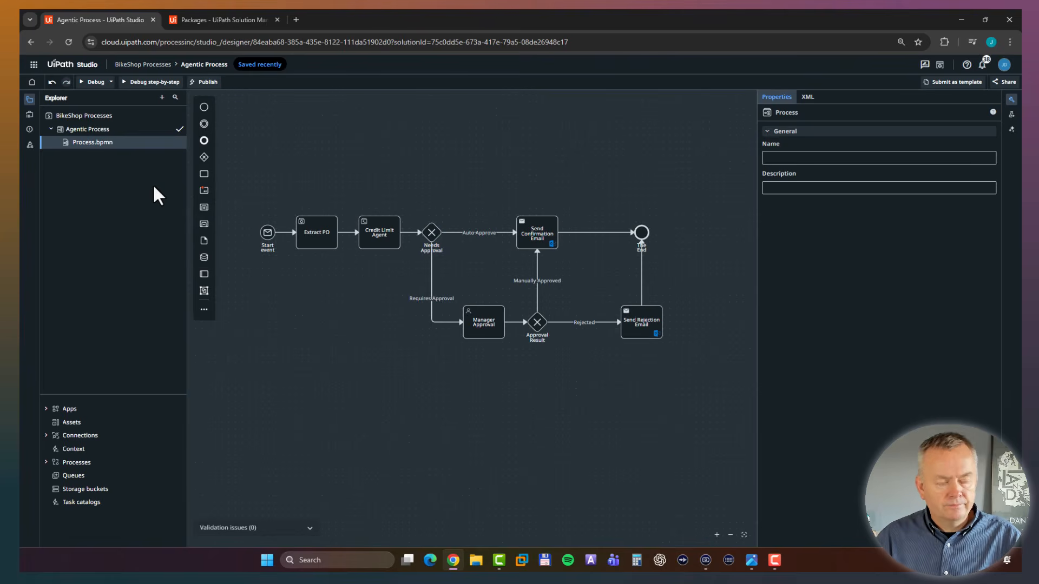
{"action": "key", "text": "ctrl+a"}
{"action": "type", "text": "Order"}
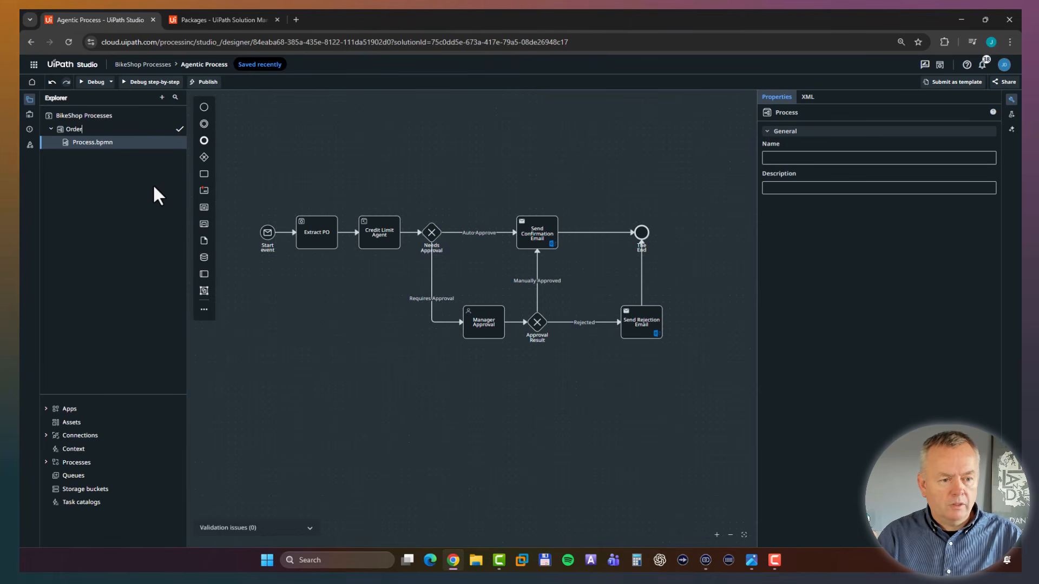
{"action": "type", "text": " Intake"}
{"action": "key", "text": "Return"}
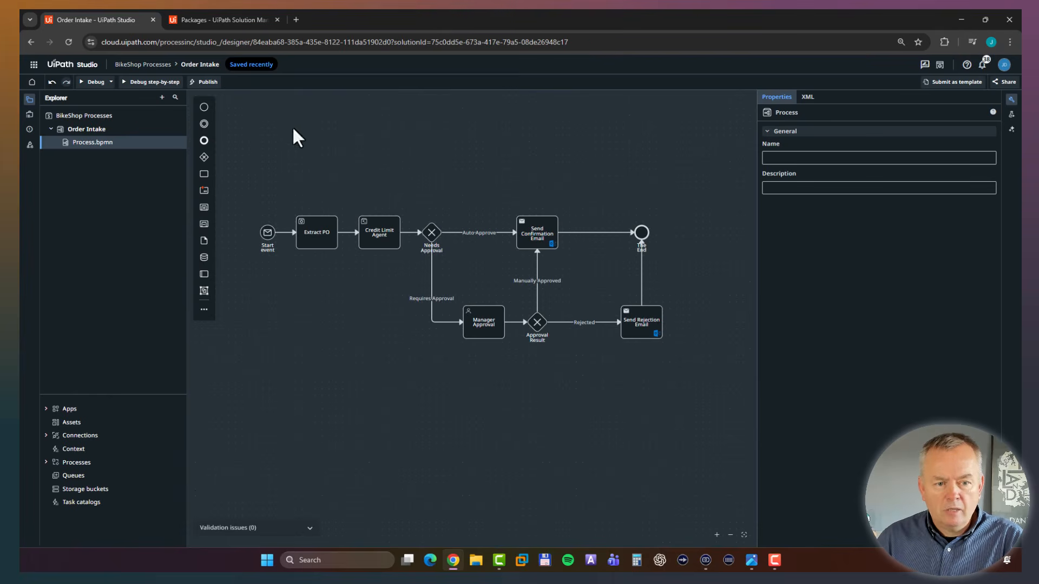
Publish the BikeShop Processes solution to the Orchestrator Tenant as version 1.0.1 and open its package versions.
{"action": "left_click", "coordinate": [207, 81]}
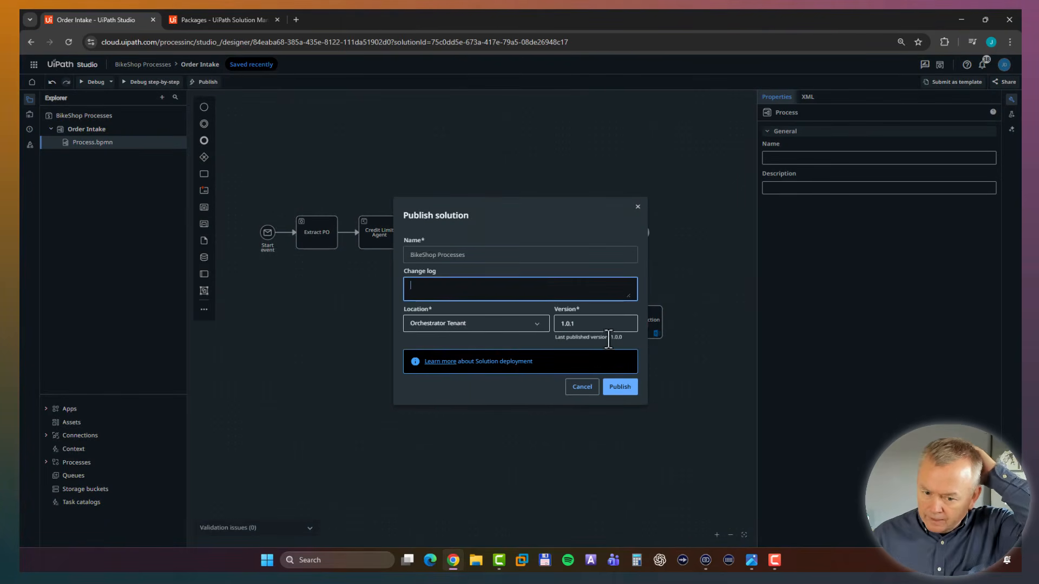
{"action": "left_click", "coordinate": [621, 389]}
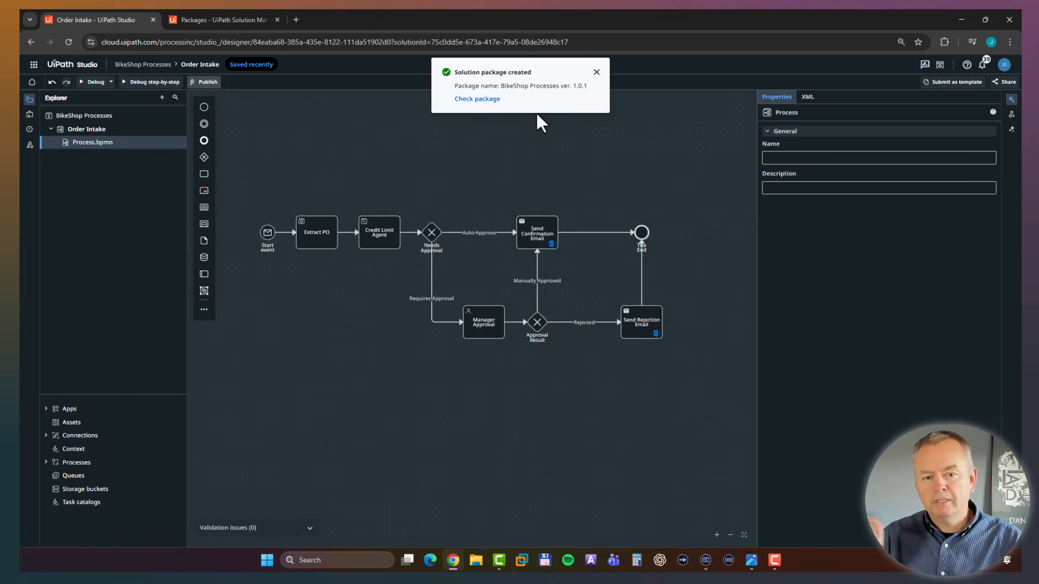
{"action": "left_click", "coordinate": [469, 111]}
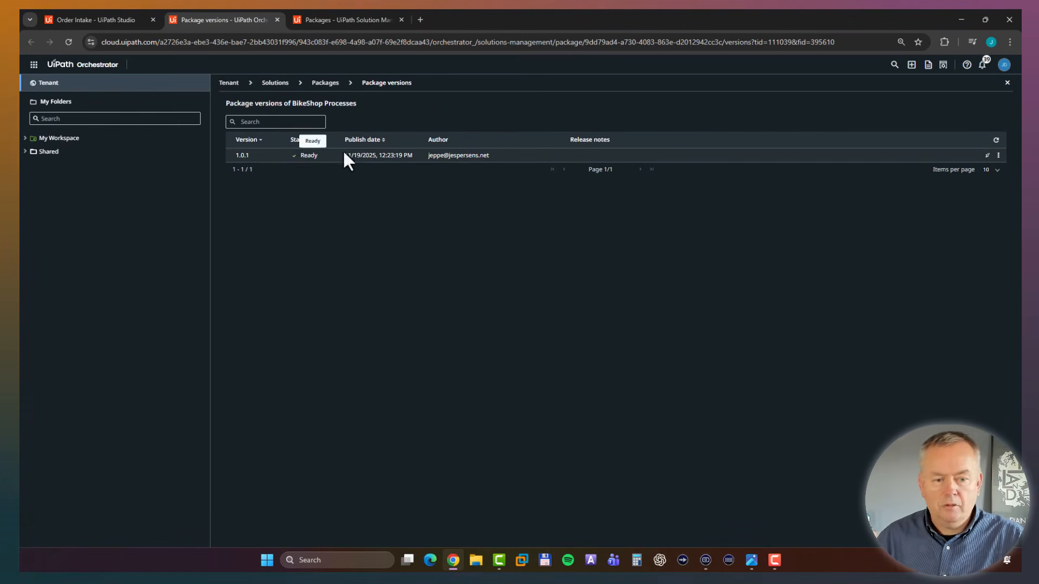
Set up deployment of BikeShop Processes version 1.0.1 with Shared as destination folder and immediate activation, and proceed to the review.
{"action": "left_click", "coordinate": [987, 156]}
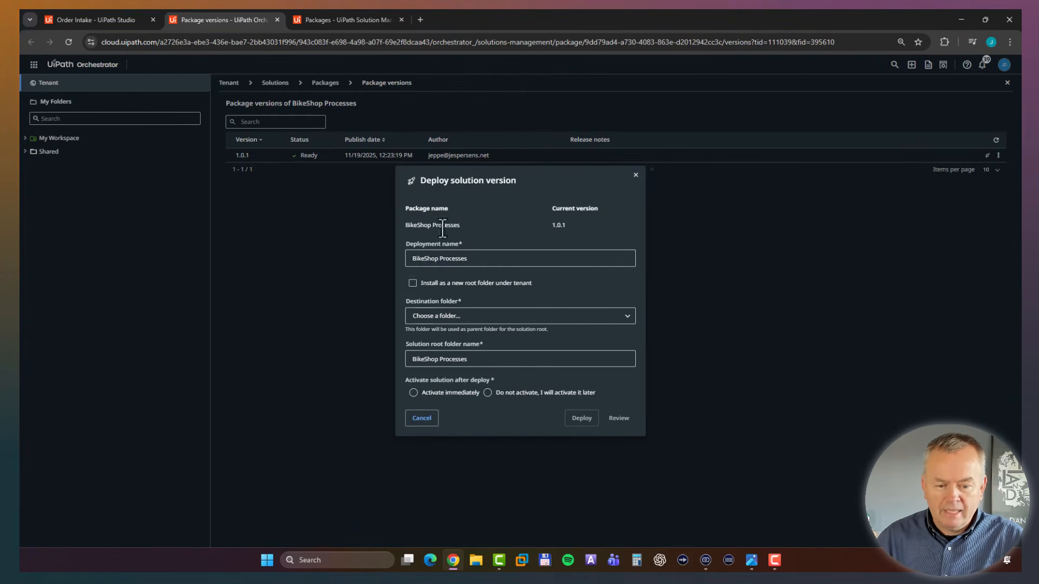
{"action": "left_click", "coordinate": [447, 319]}
{"action": "left_click", "coordinate": [424, 331]}
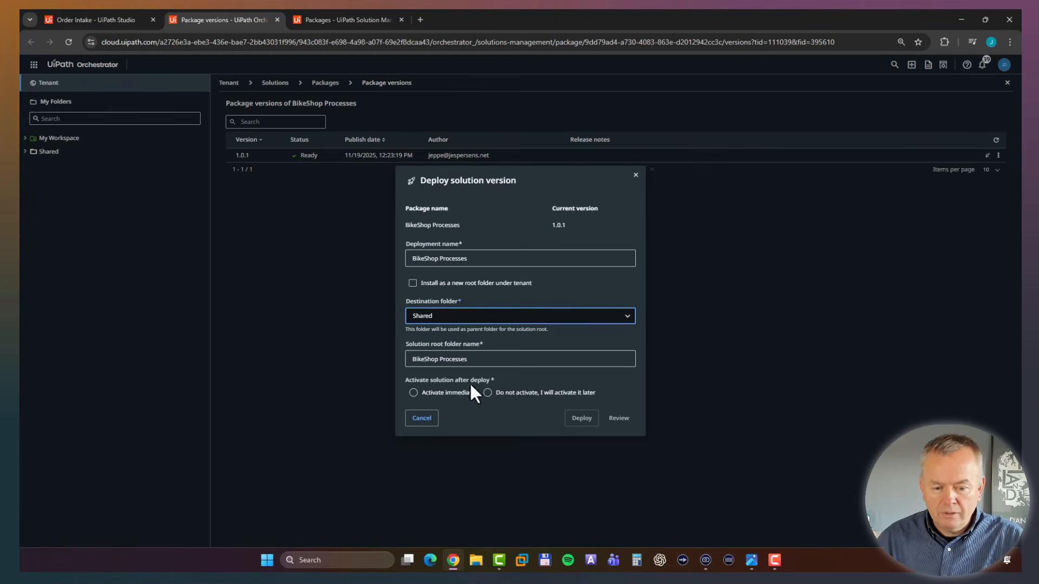
{"action": "left_click", "coordinate": [413, 393]}
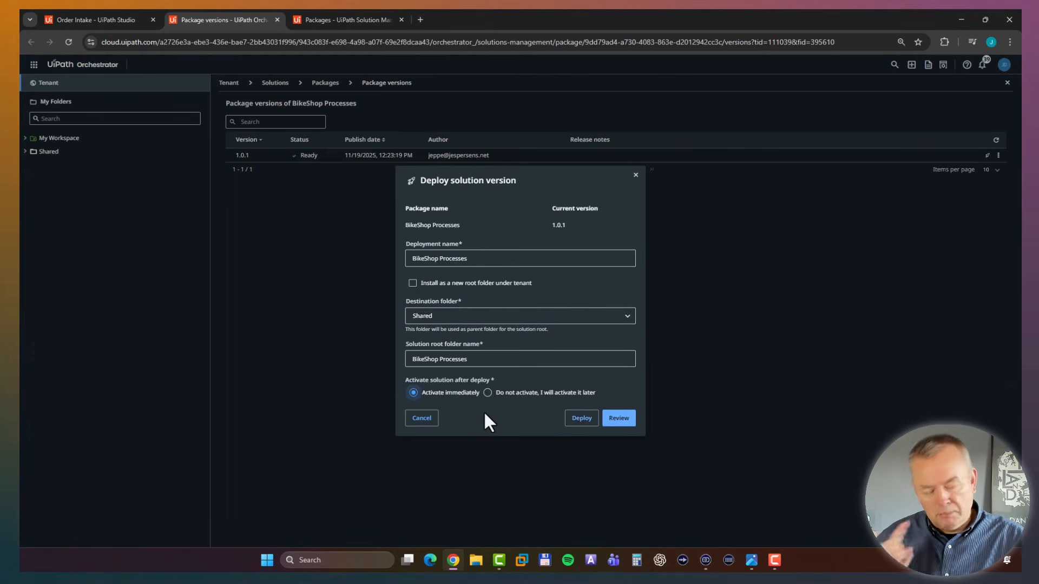
{"action": "left_click", "coordinate": [627, 426]}
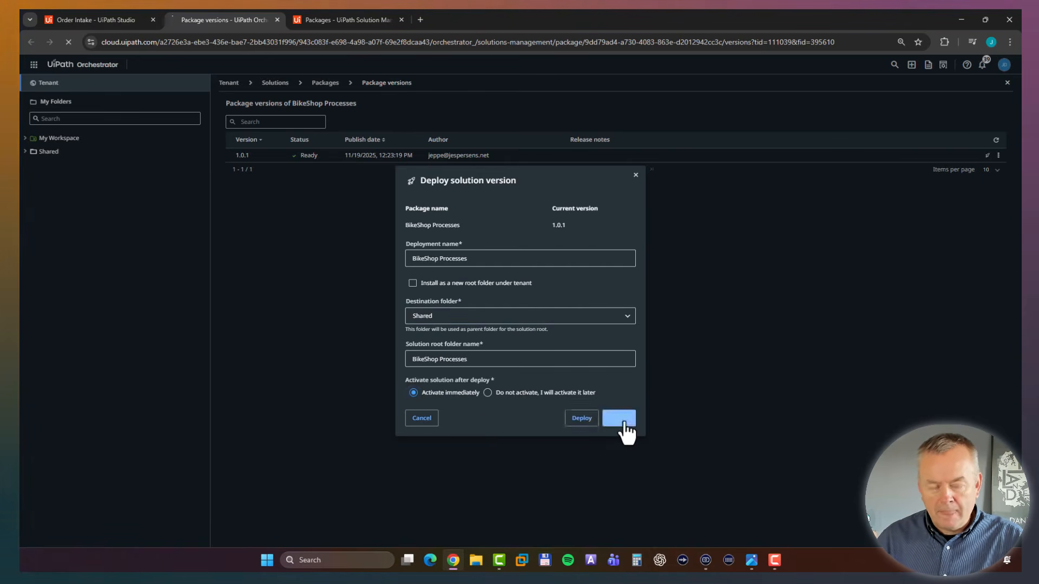
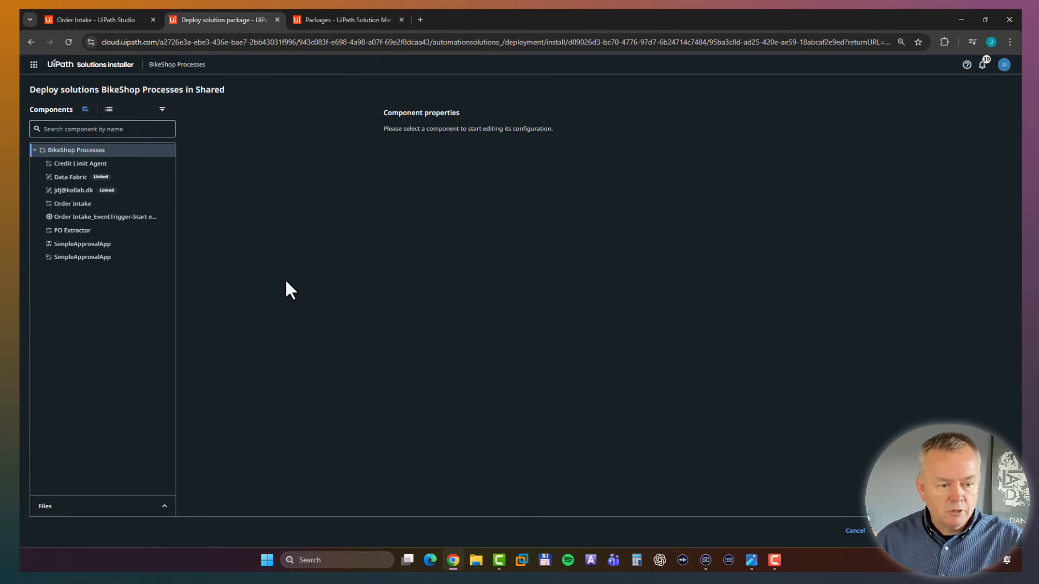
Link the Credit Limit Agent component to the existing Credit Limit Agent process in Shared/BikeShop Agents.
{"action": "left_click", "coordinate": [91, 165]}
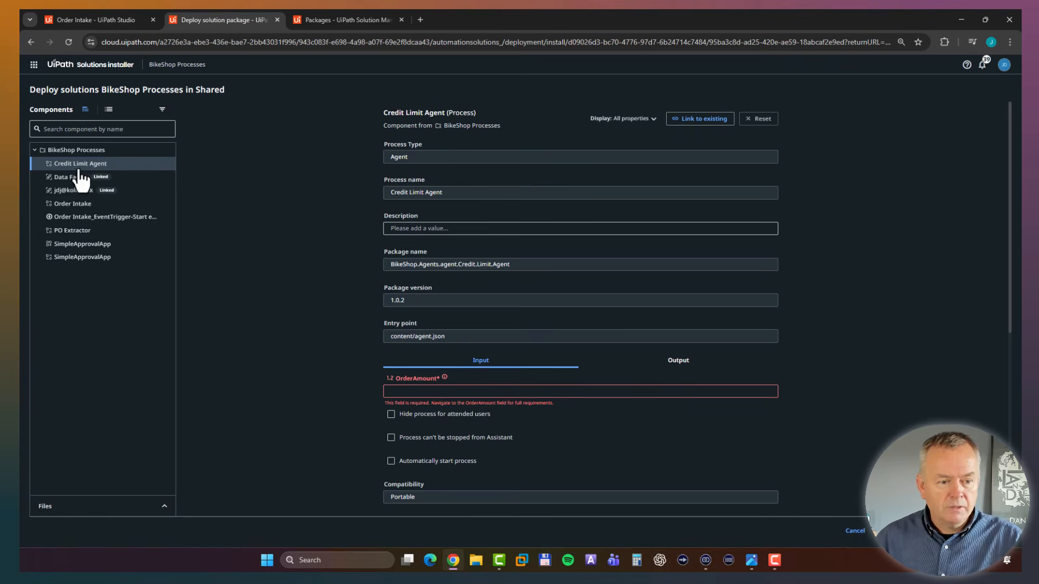
{"action": "left_click", "coordinate": [696, 121]}
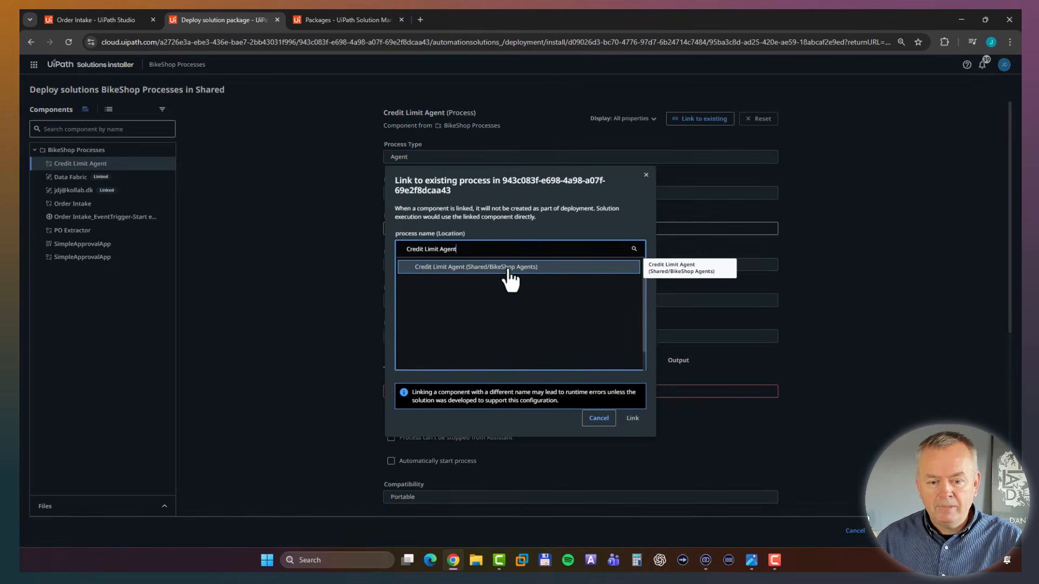
{"action": "left_click", "coordinate": [508, 269]}
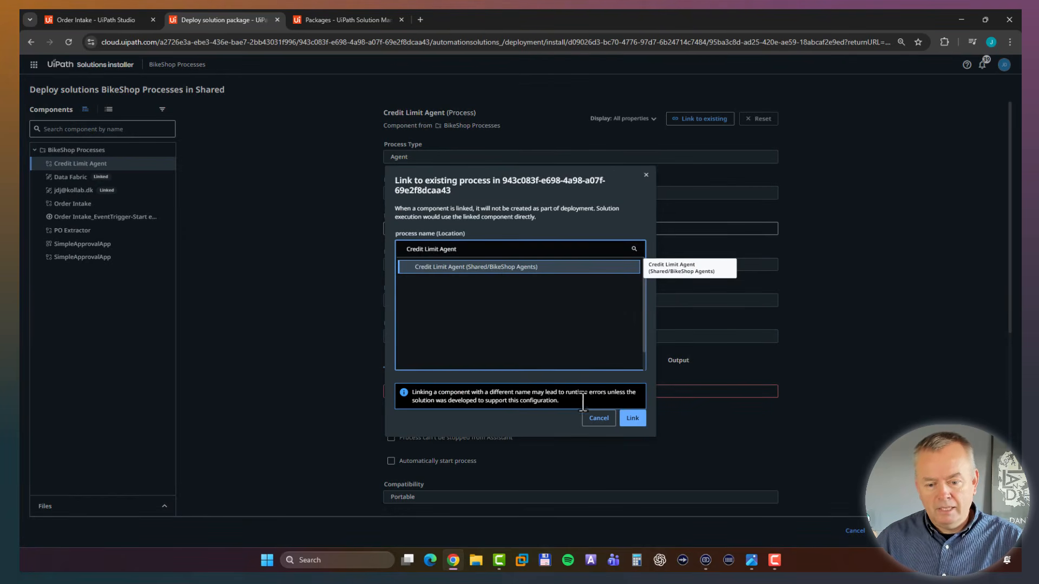
{"action": "left_click", "coordinate": [641, 424]}
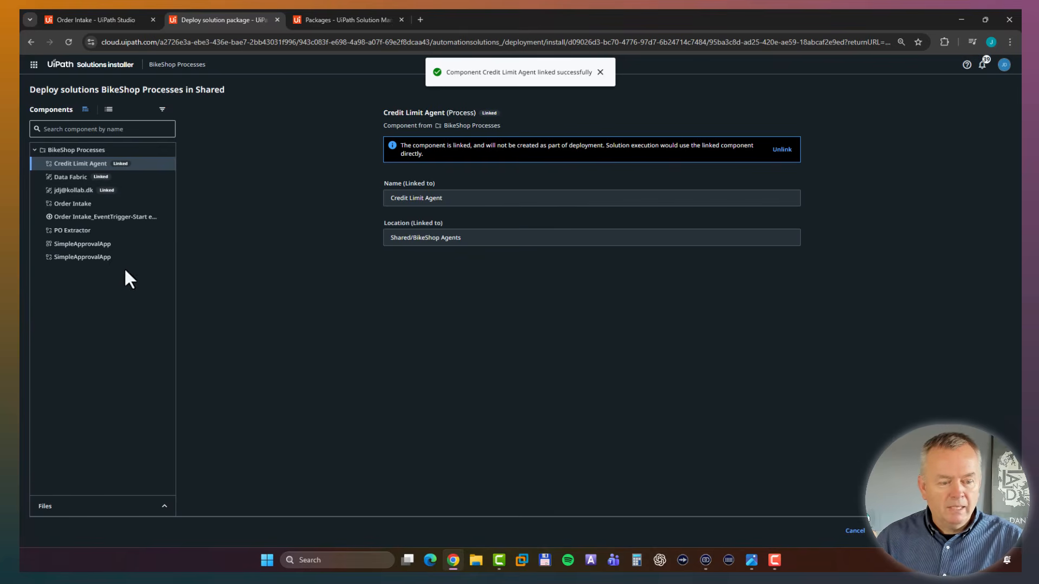
Link the PO Extractor component to the existing PO Extractor process in Shared/BikeShop RPA Workflows.
{"action": "left_click", "coordinate": [86, 231]}
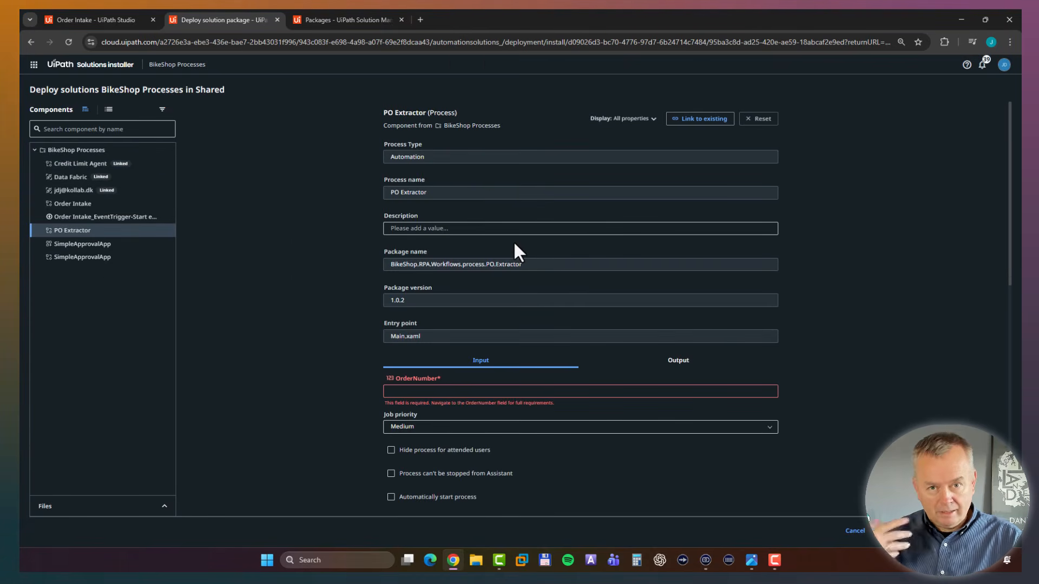
{"action": "left_click", "coordinate": [704, 119]}
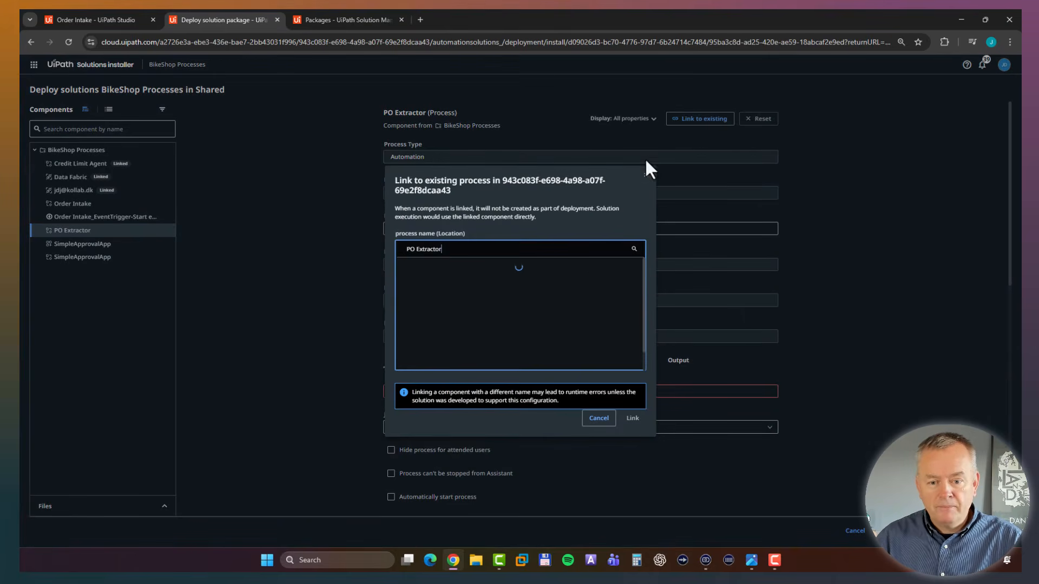
{"action": "left_click", "coordinate": [519, 267]}
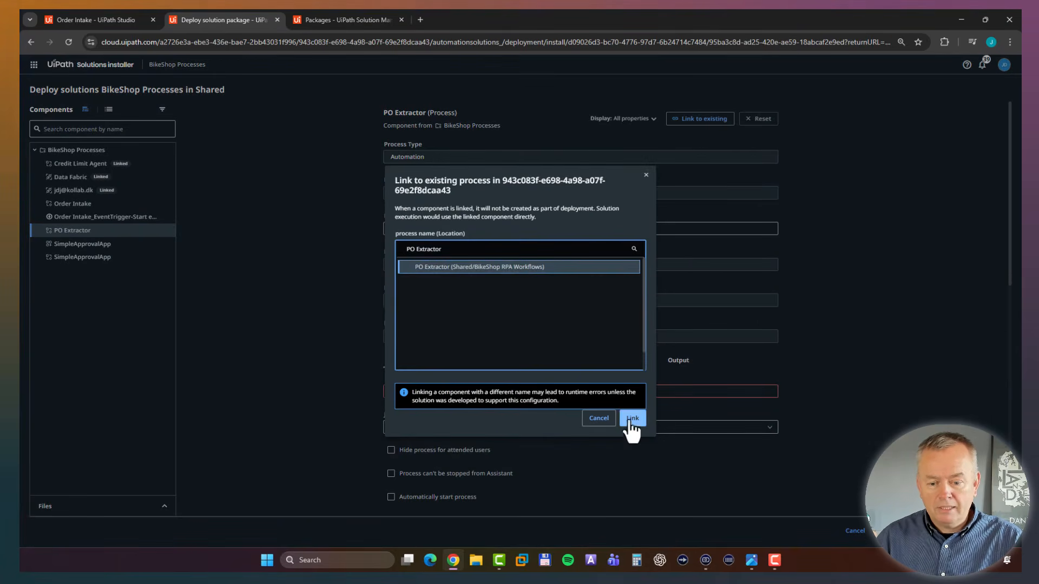
{"action": "left_click", "coordinate": [631, 419]}
Link the SimpleApprovalApp process component to the existing one in Shared/Bikeshop Apps and start the solution deployment.
{"action": "left_click", "coordinate": [92, 257]}
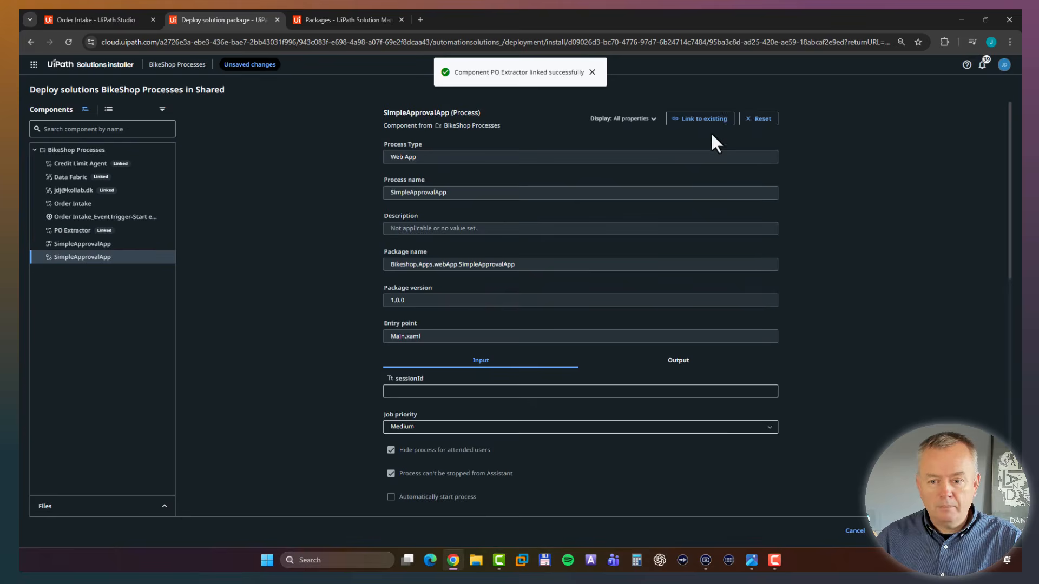
{"action": "left_click", "coordinate": [703, 119]}
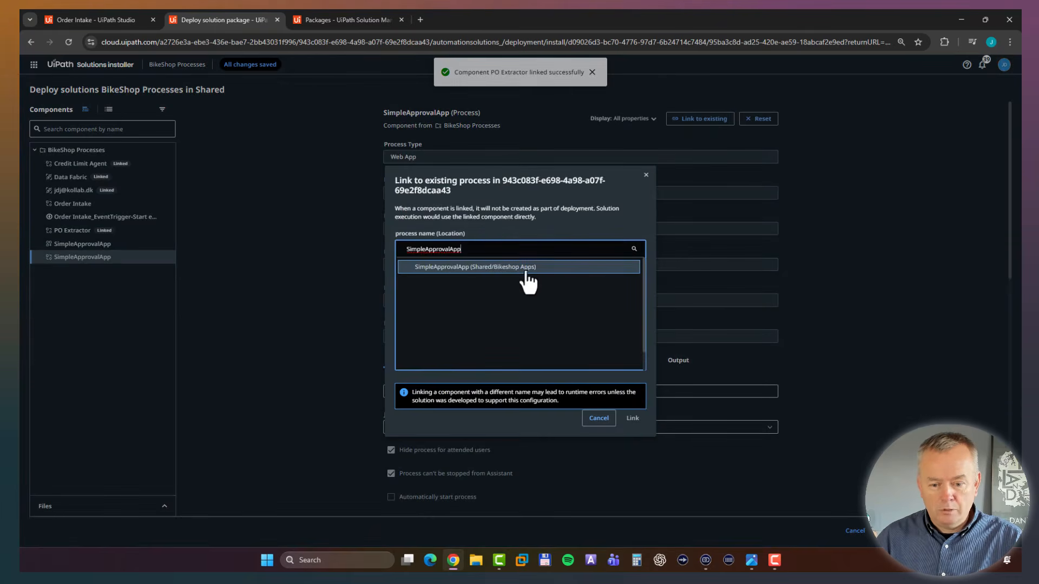
{"action": "left_click", "coordinate": [525, 268]}
{"action": "left_click", "coordinate": [635, 420]}
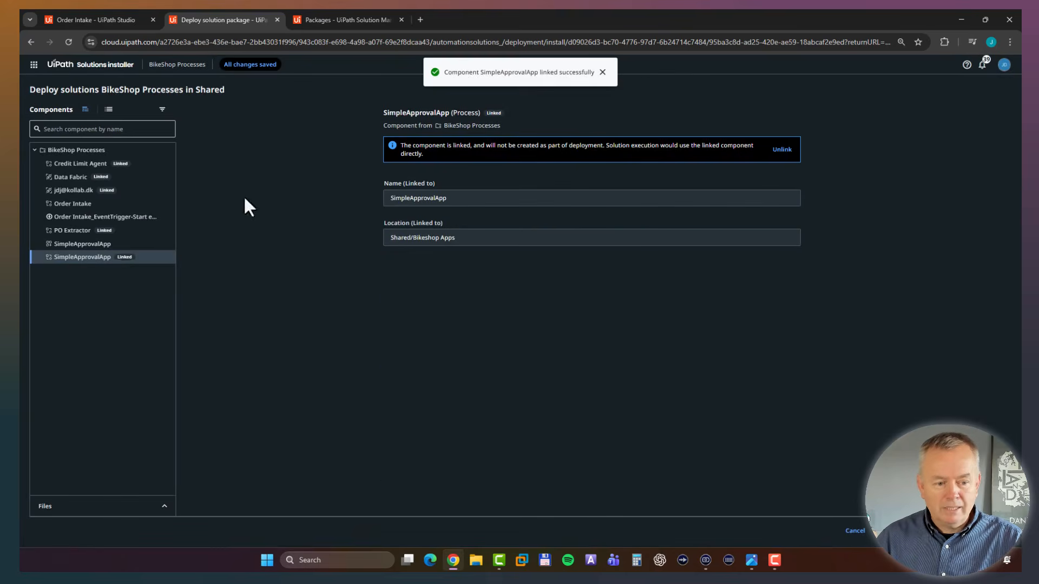
{"action": "left_click", "coordinate": [97, 246]}
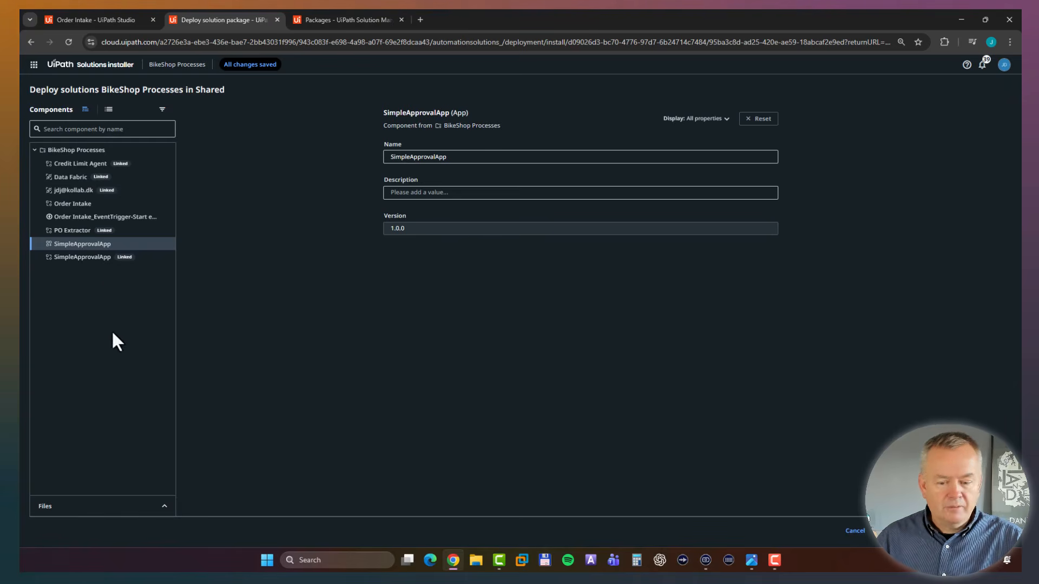
{"action": "left_click", "coordinate": [996, 532]}
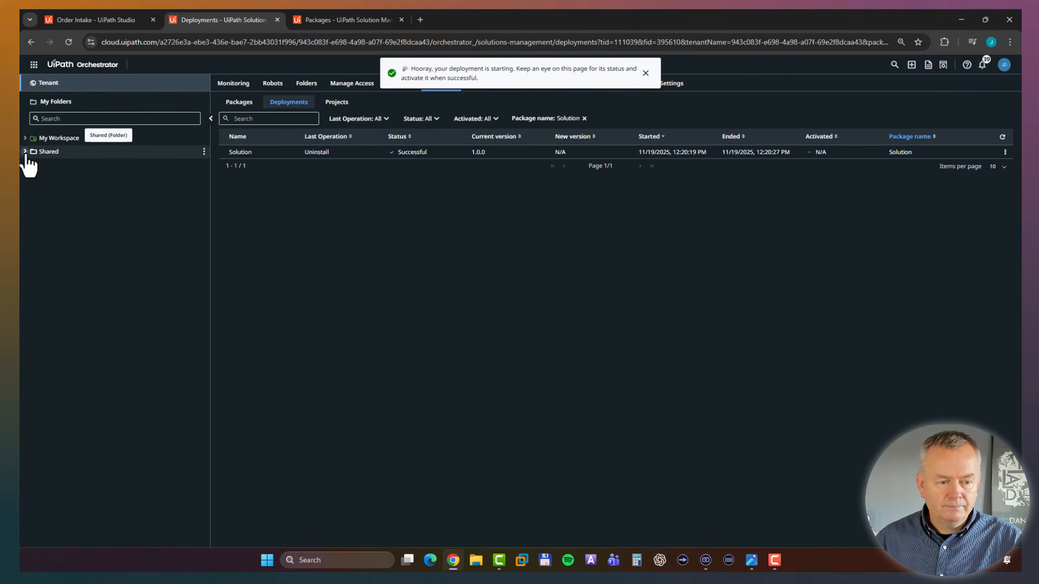
Open the BikeShop Processes folder under Shared and check its deployed processes and event triggers.
{"action": "left_click", "coordinate": [25, 152]}
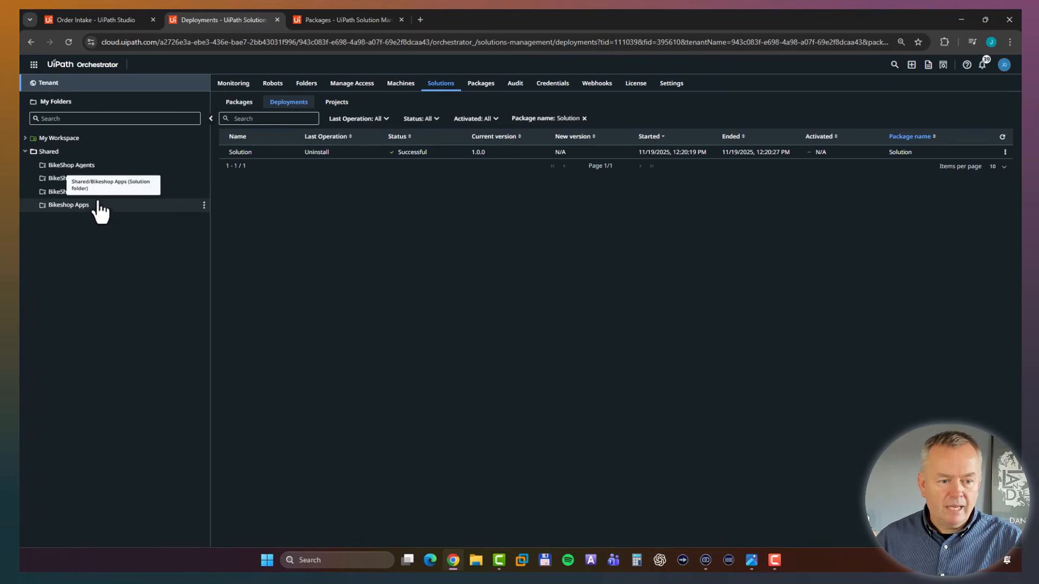
{"action": "left_click", "coordinate": [64, 184]}
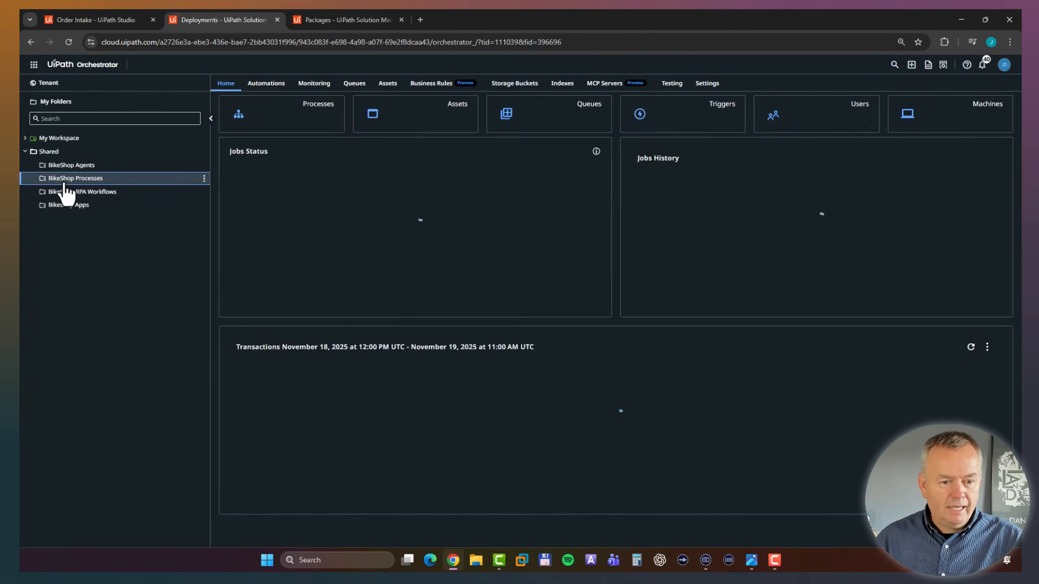
{"action": "left_click", "coordinate": [266, 84]}
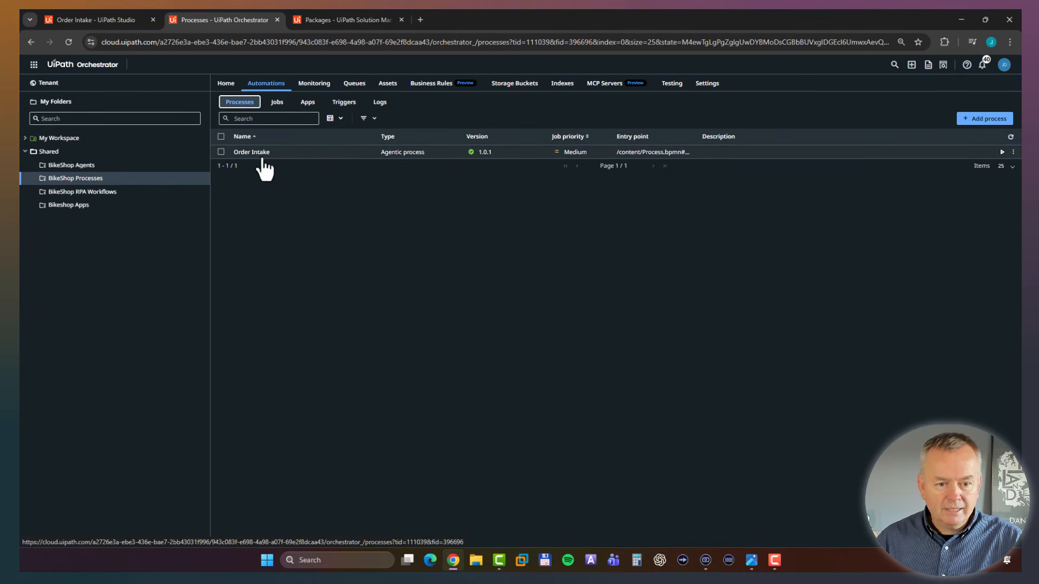
{"action": "left_click", "coordinate": [343, 107]}
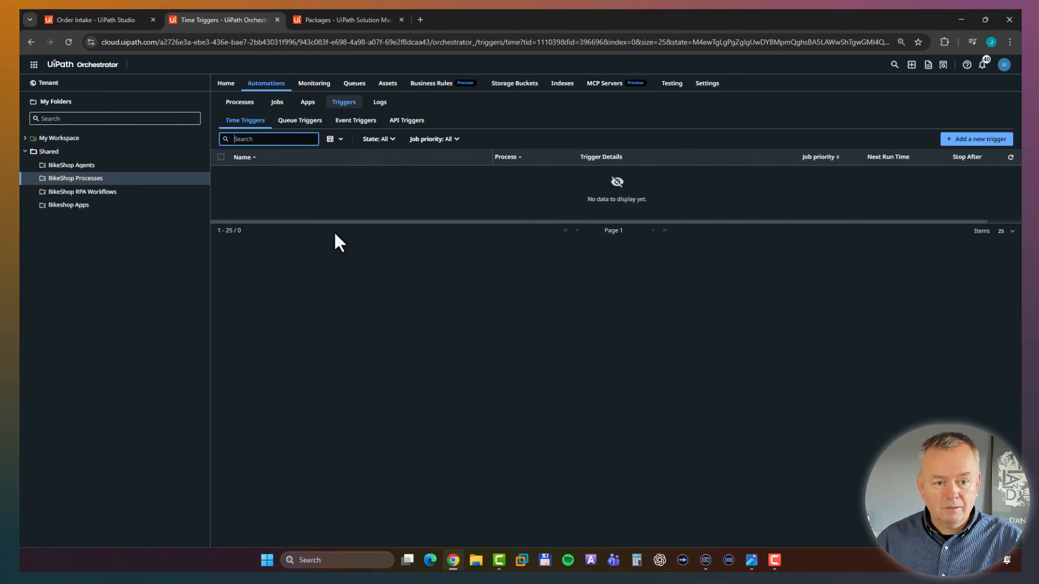
{"action": "left_click", "coordinate": [355, 120]}
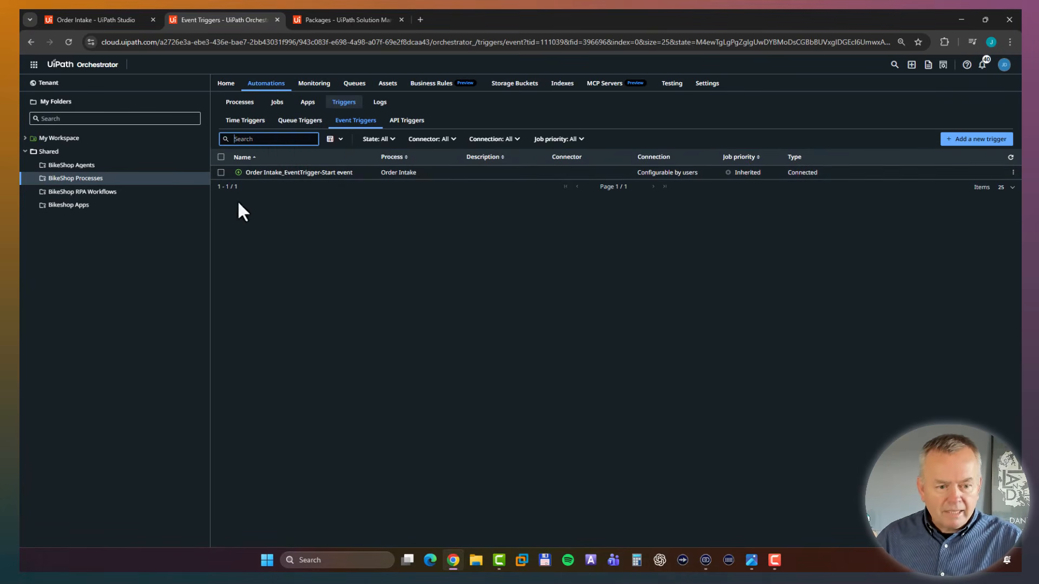
Review the package requirements of the Order Intake process in the BikeShop Processes folder.
{"action": "left_click", "coordinate": [240, 102]}
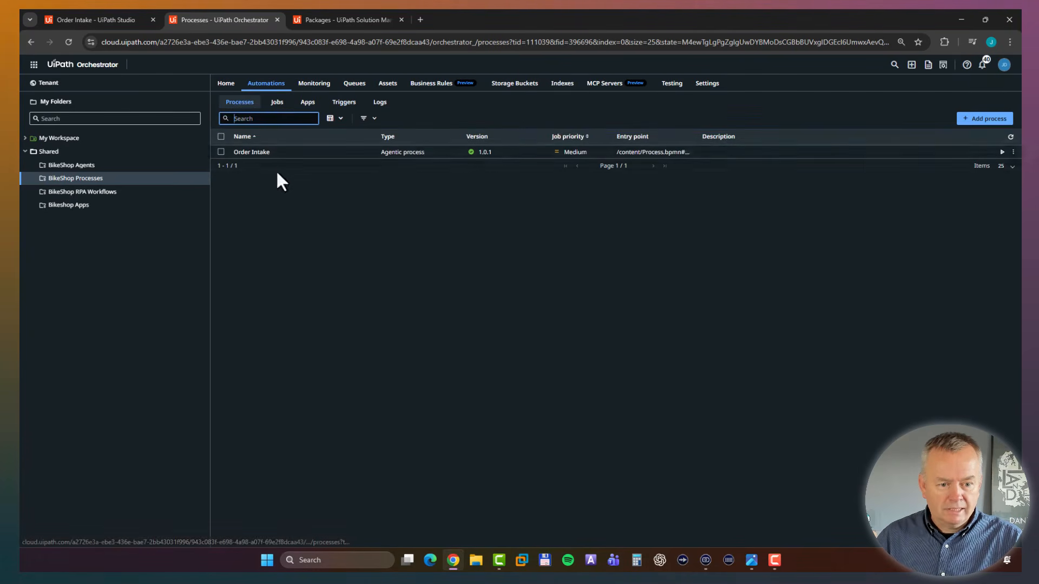
{"action": "left_click", "coordinate": [275, 154]}
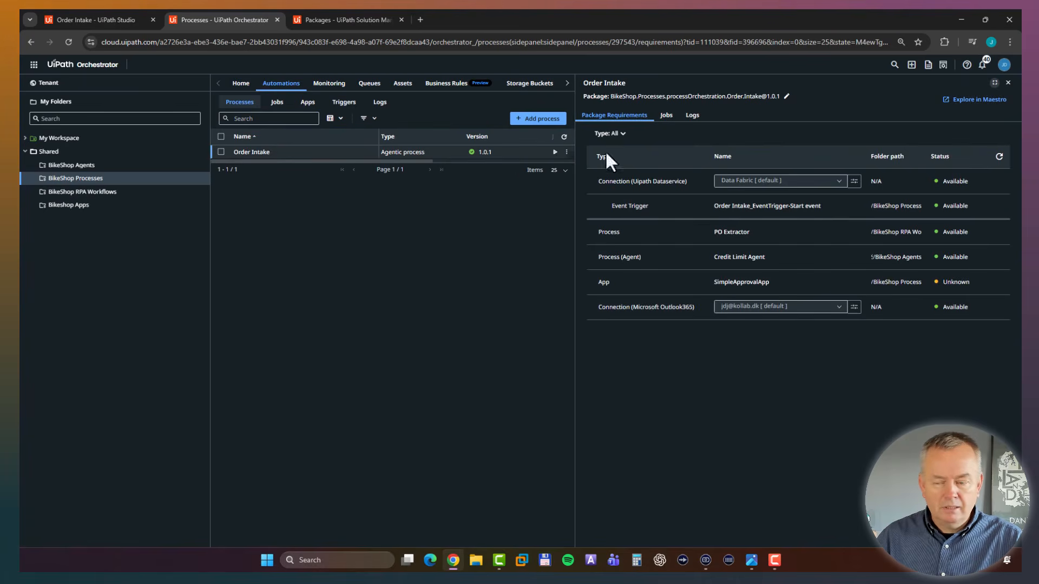
{"action": "left_click", "coordinate": [1007, 83]}
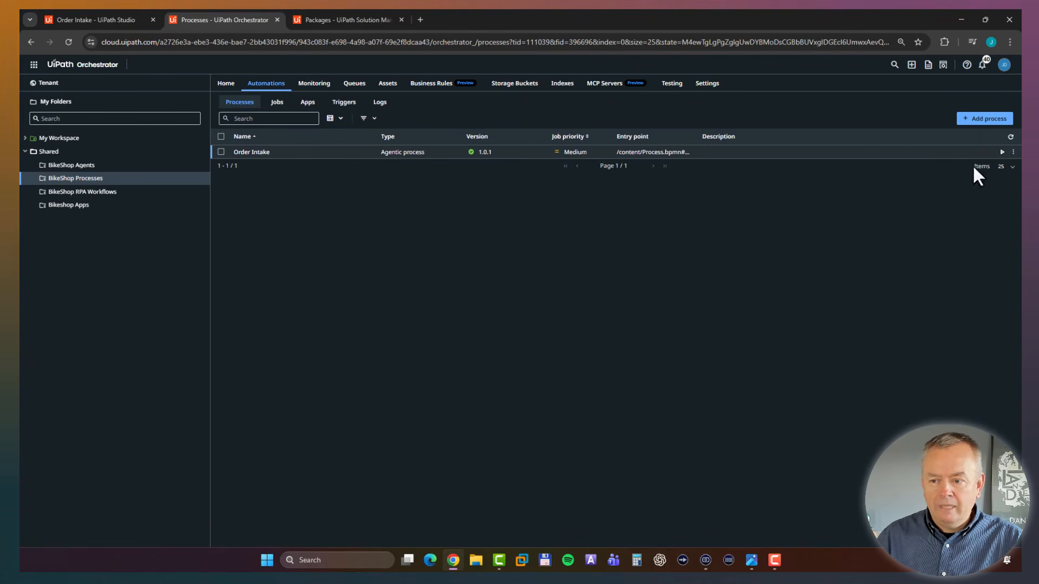
Edit the Order Intake process to overwrite its SimpleApprovalApp requirement with the app in Shared/Bikeshop Apps, and update the process.
{"action": "left_click", "coordinate": [1013, 152]}
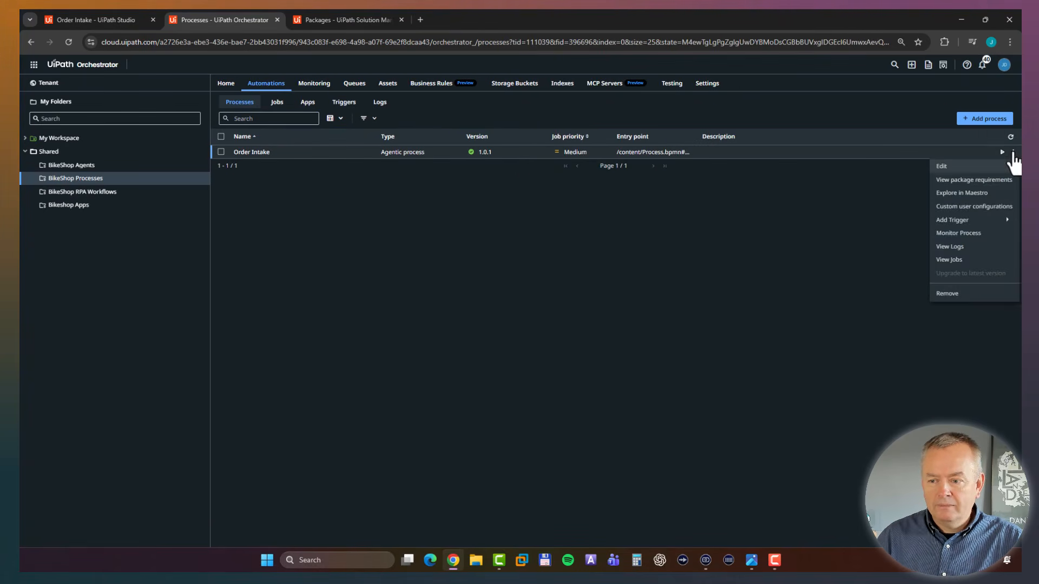
{"action": "left_click", "coordinate": [957, 167]}
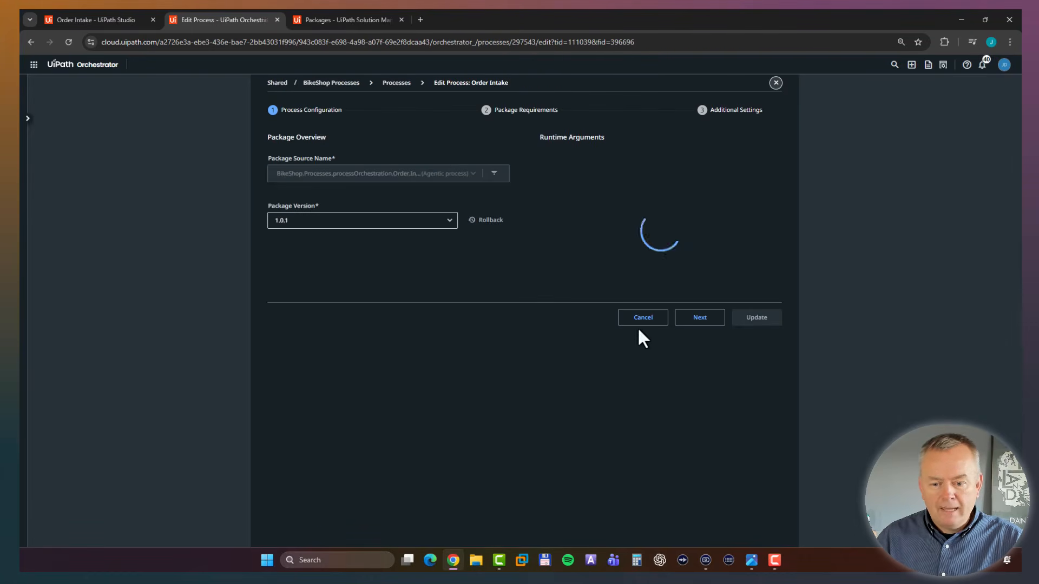
{"action": "left_click", "coordinate": [697, 370]}
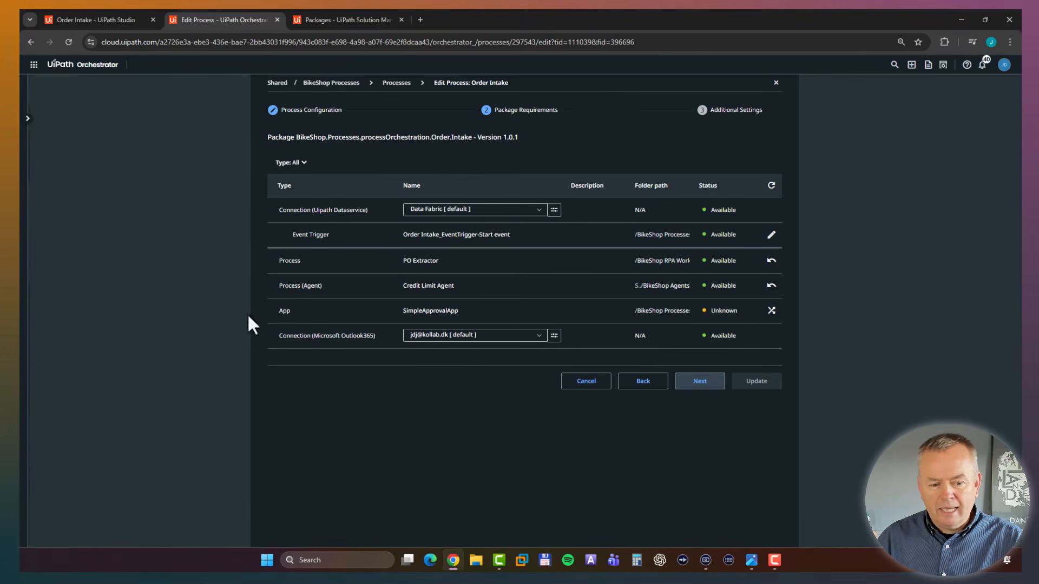
{"action": "double_click", "coordinate": [285, 310]}
{"action": "left_click_drag", "start_coordinate": [355, 310], "coordinate": [456, 310]}
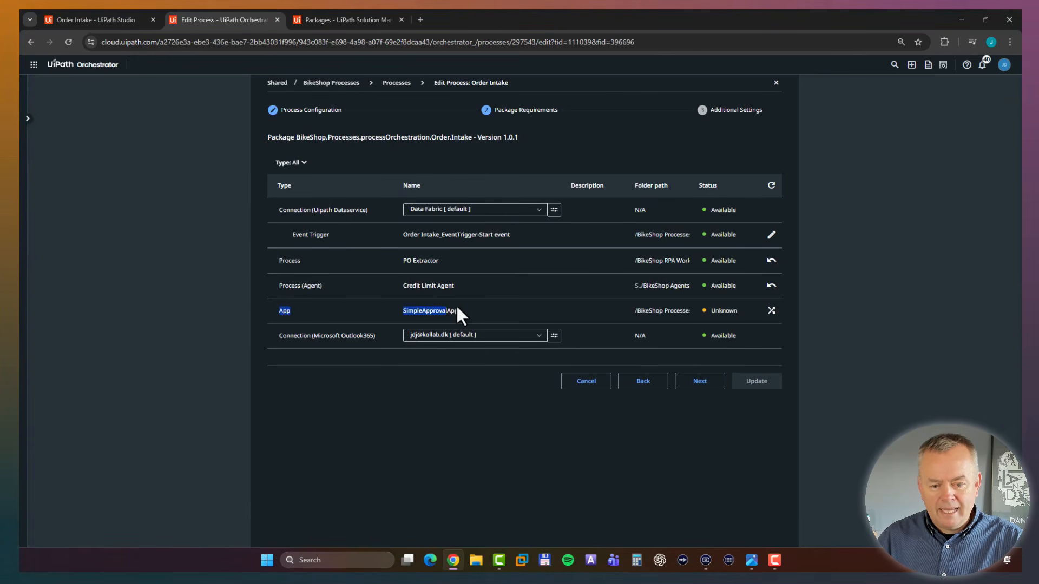
{"action": "left_click", "coordinate": [751, 309]}
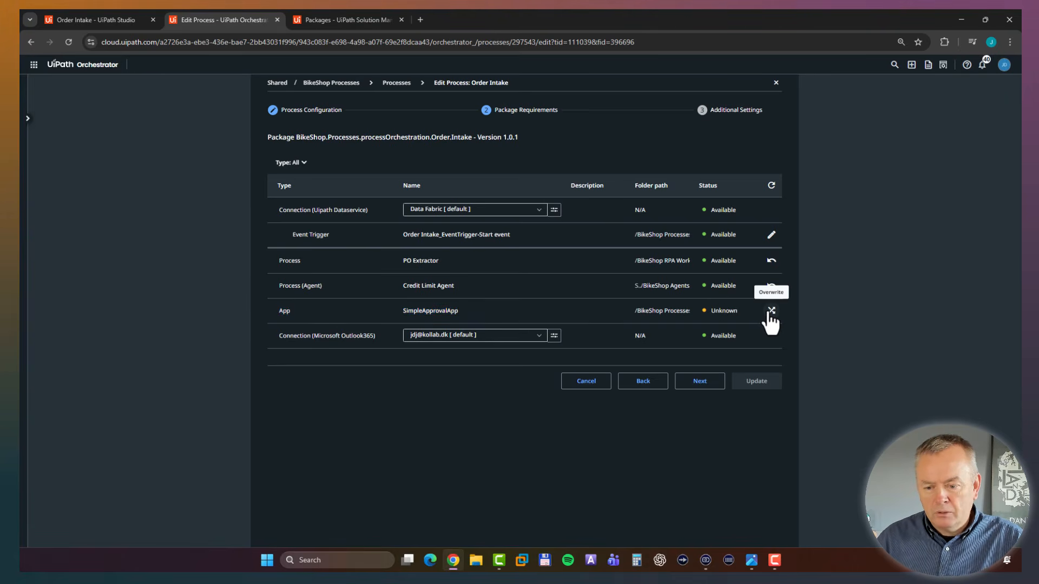
{"action": "left_click", "coordinate": [770, 311]}
{"action": "left_click", "coordinate": [422, 215]}
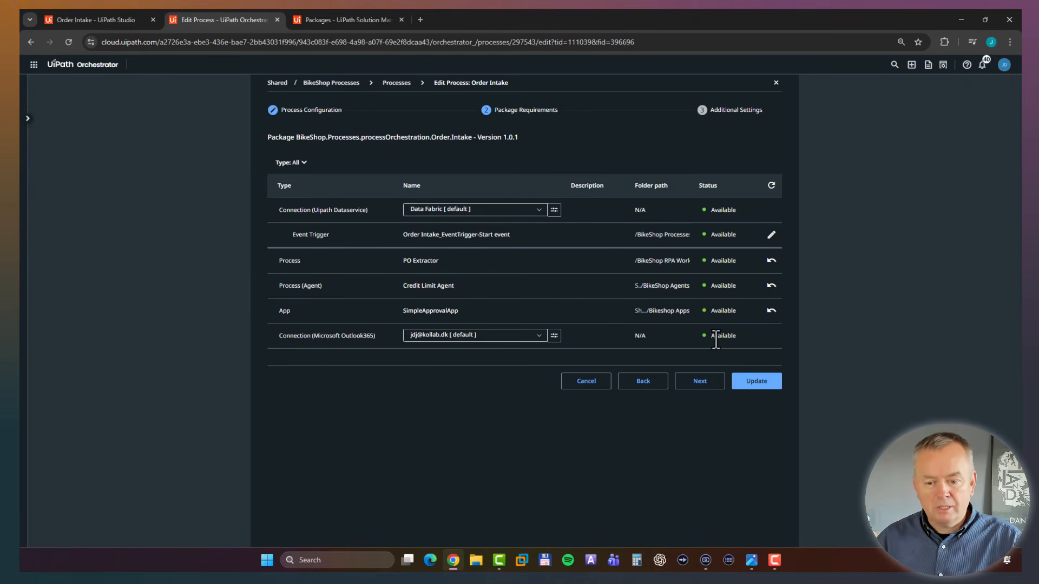
{"action": "left_click", "coordinate": [763, 385]}
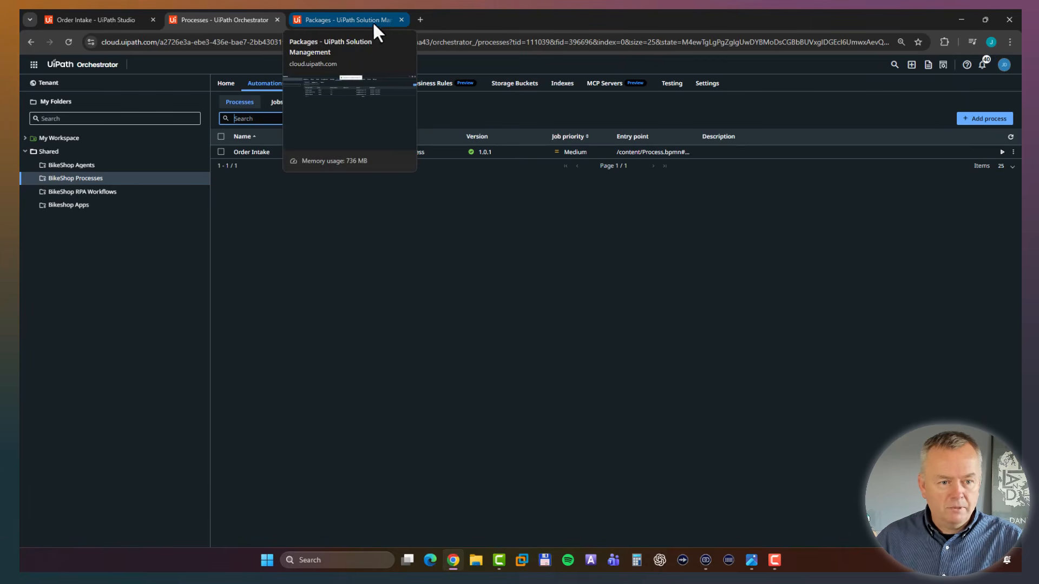
Close the solution packages page and replace the Order Intake Studio page with Data Fabric.
{"action": "left_click", "coordinate": [401, 19]}
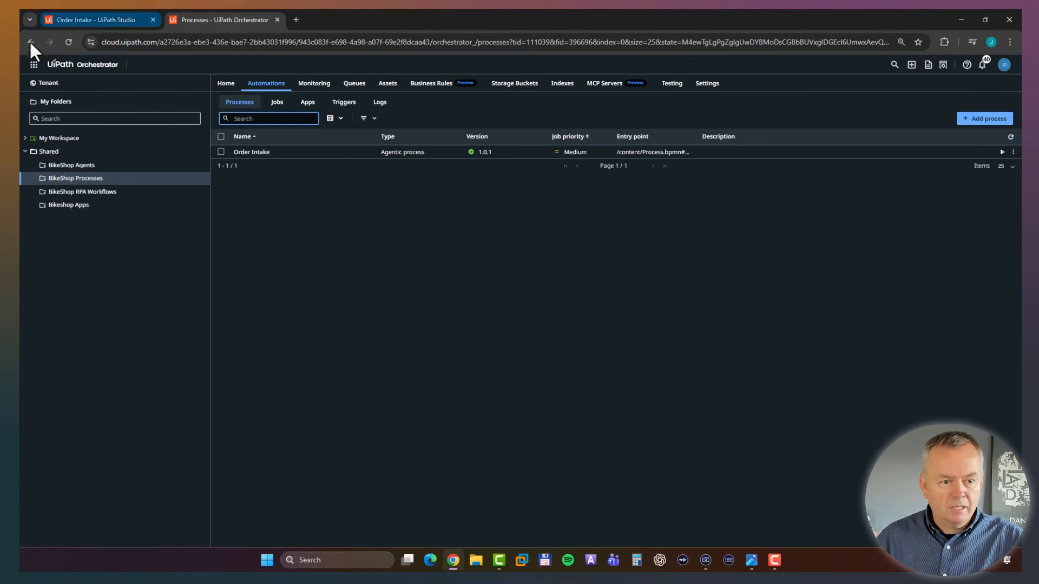
{"action": "left_click", "coordinate": [51, 22]}
{"action": "left_click", "coordinate": [33, 64]}
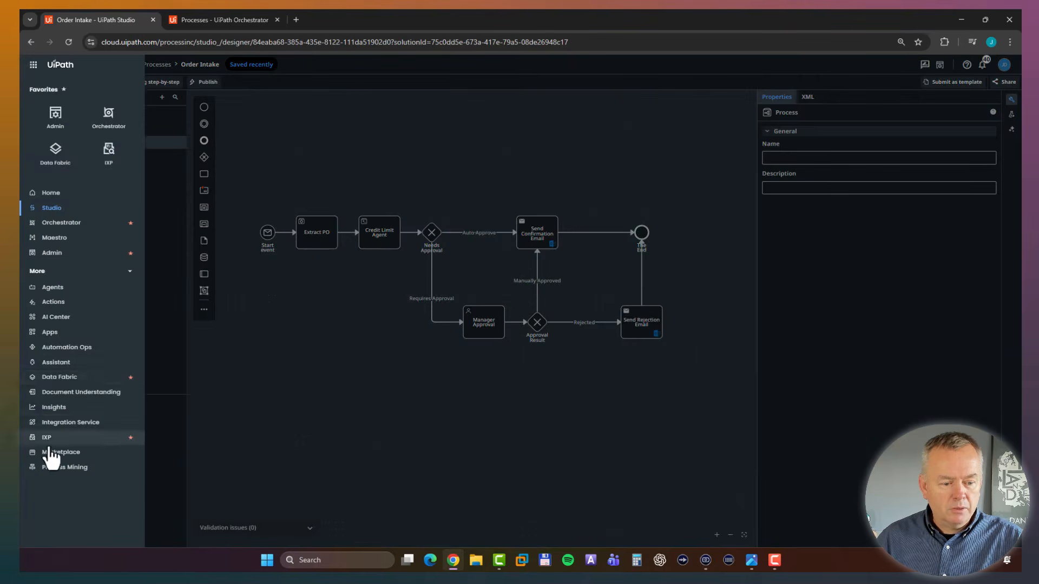
{"action": "left_click", "coordinate": [55, 151]}
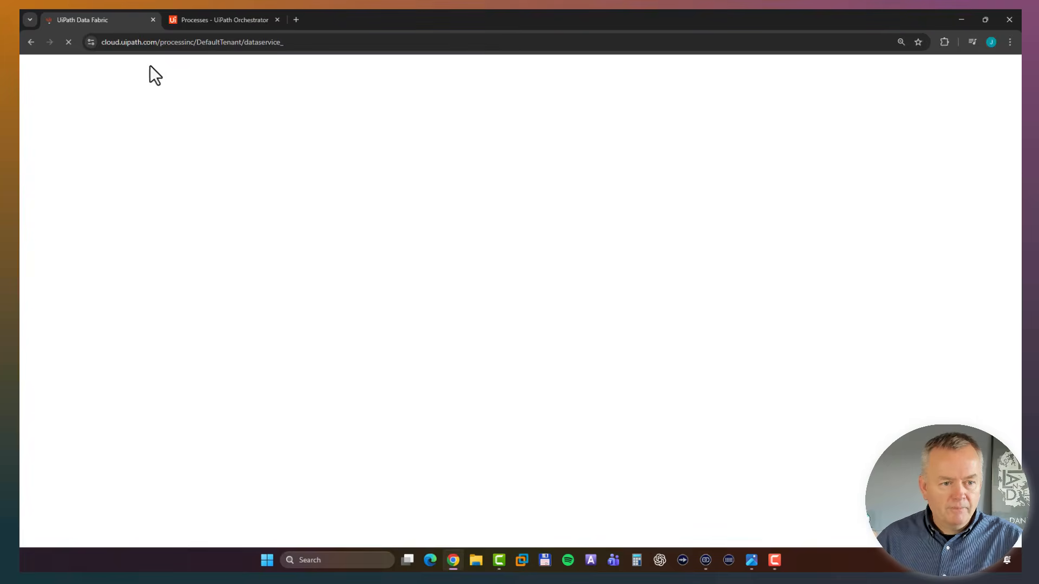
Open Maestro in a new browser tab from Orchestrator, and view the Data Fabric entities before returning to Orchestrator.
{"action": "left_click", "coordinate": [251, 22]}
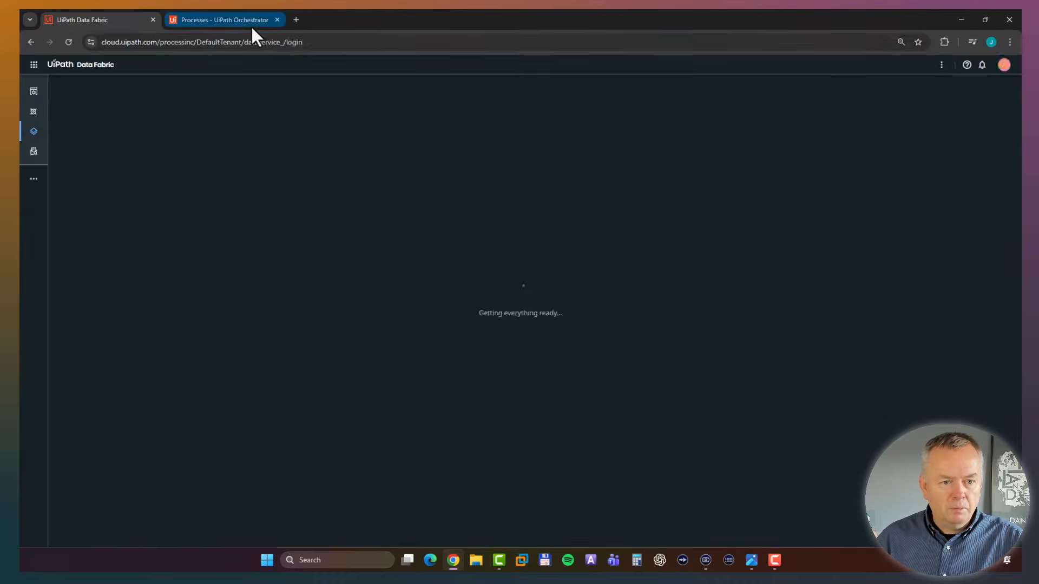
{"action": "left_click", "coordinate": [33, 66]}
{"action": "right_click", "coordinate": [58, 241]}
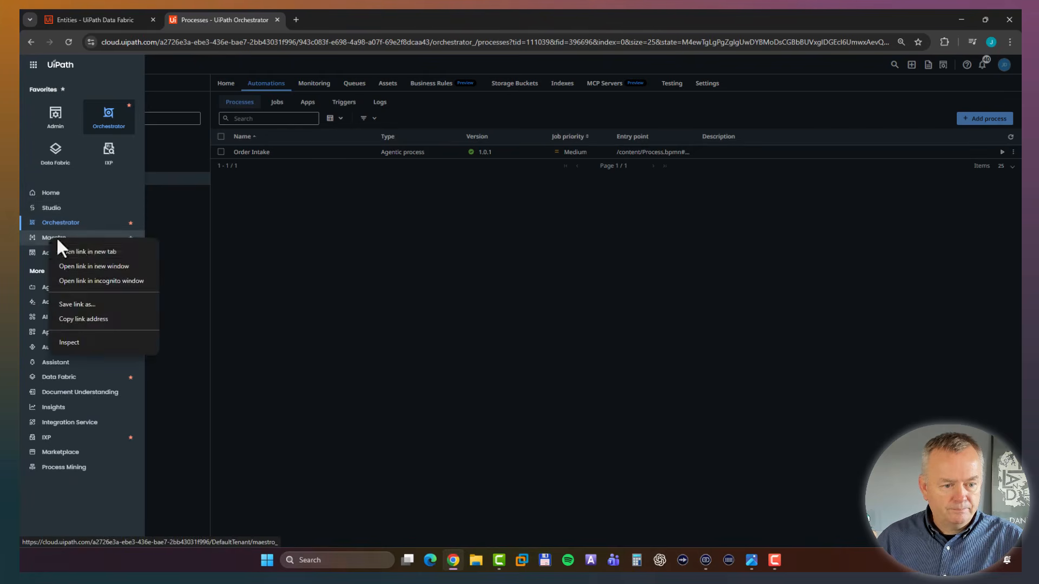
{"action": "left_click", "coordinate": [82, 251]}
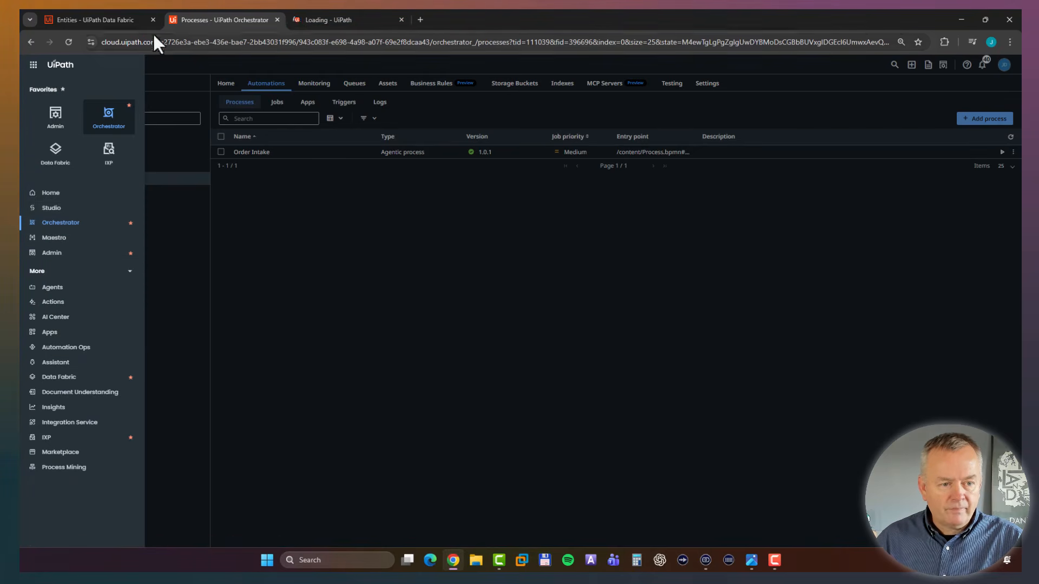
{"action": "left_click", "coordinate": [101, 22]}
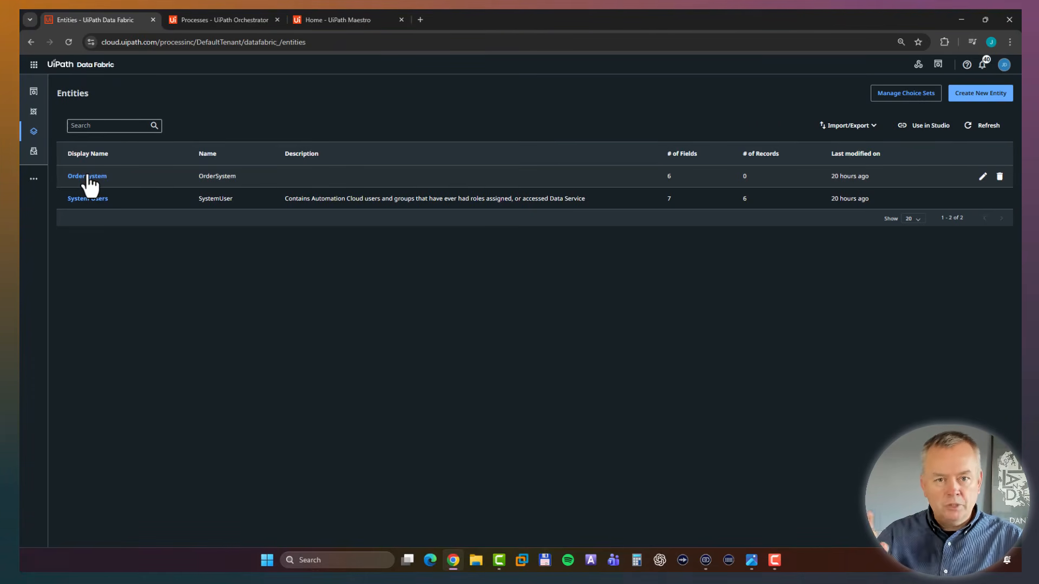
{"action": "left_click", "coordinate": [231, 20]}
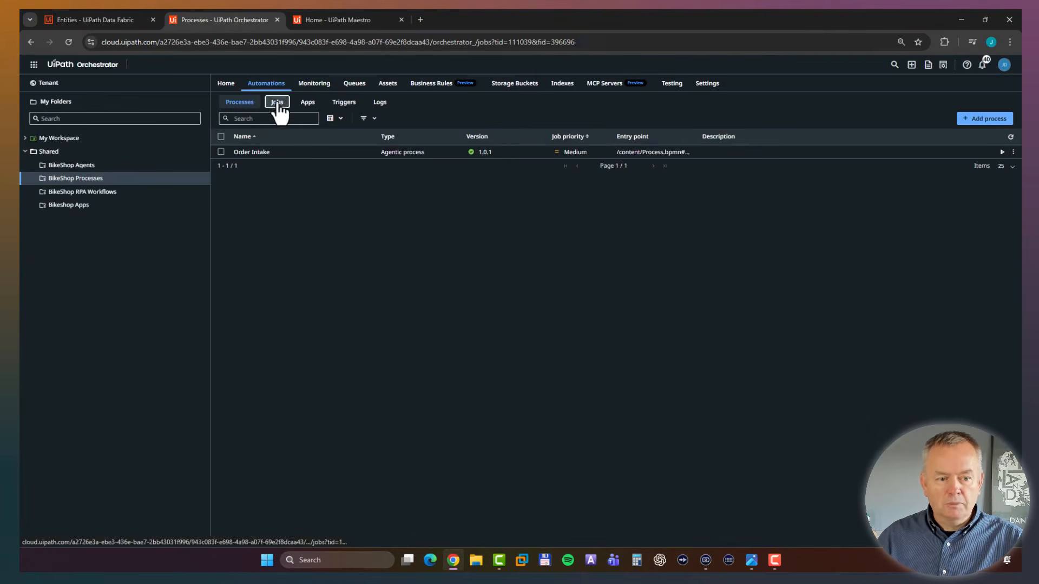
Check the jobs of the BikeShop Processes and BikeShop RPA Workflows folders and the process instances in Maestro, ending on the BikeShop Processes jobs.
{"action": "left_click", "coordinate": [277, 102]}
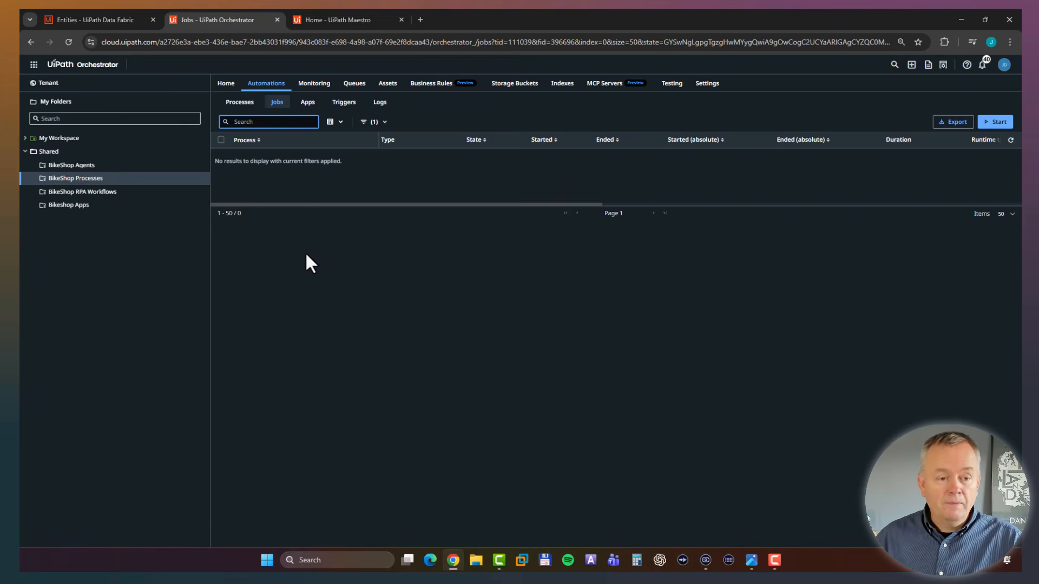
{"action": "left_click", "coordinate": [339, 20]}
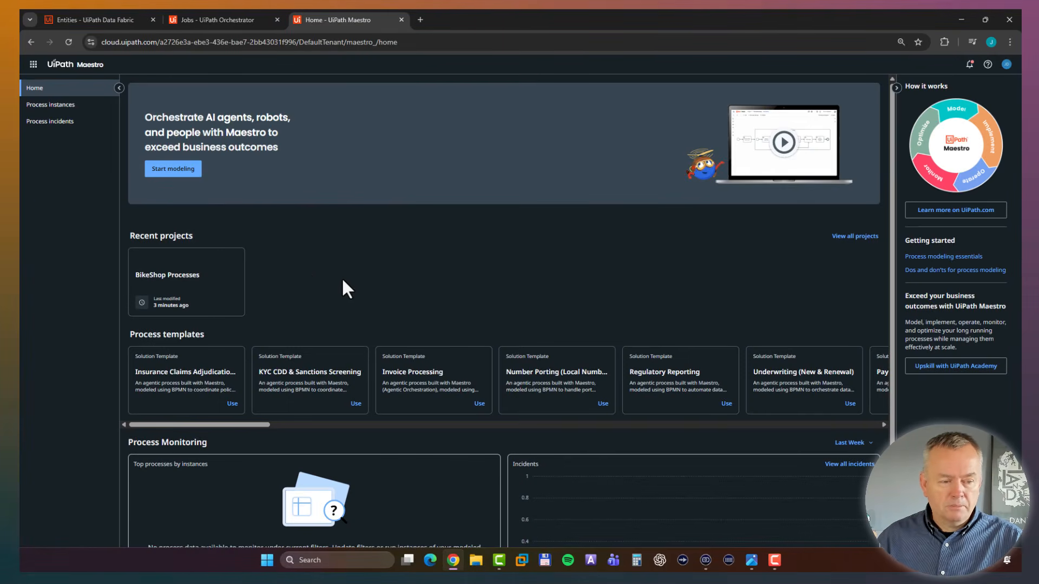
{"action": "left_click", "coordinate": [55, 106]}
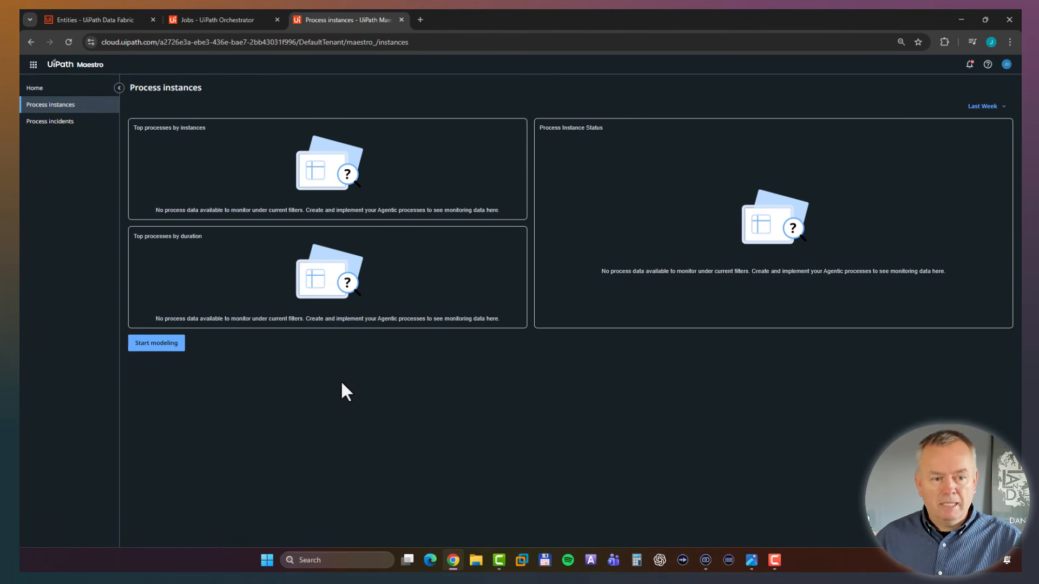
{"action": "left_click", "coordinate": [217, 17]}
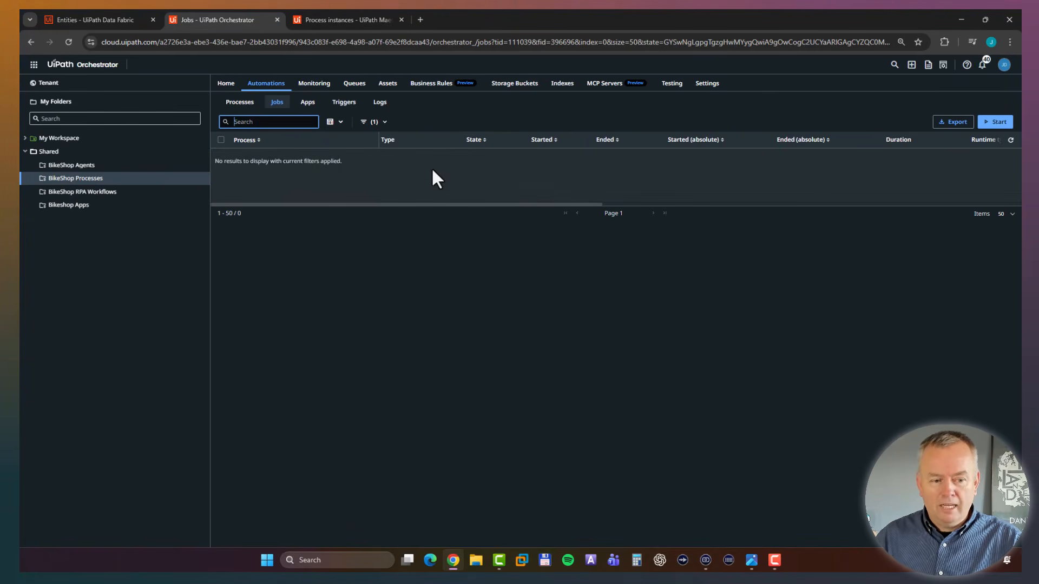
{"action": "left_click", "coordinate": [85, 196]}
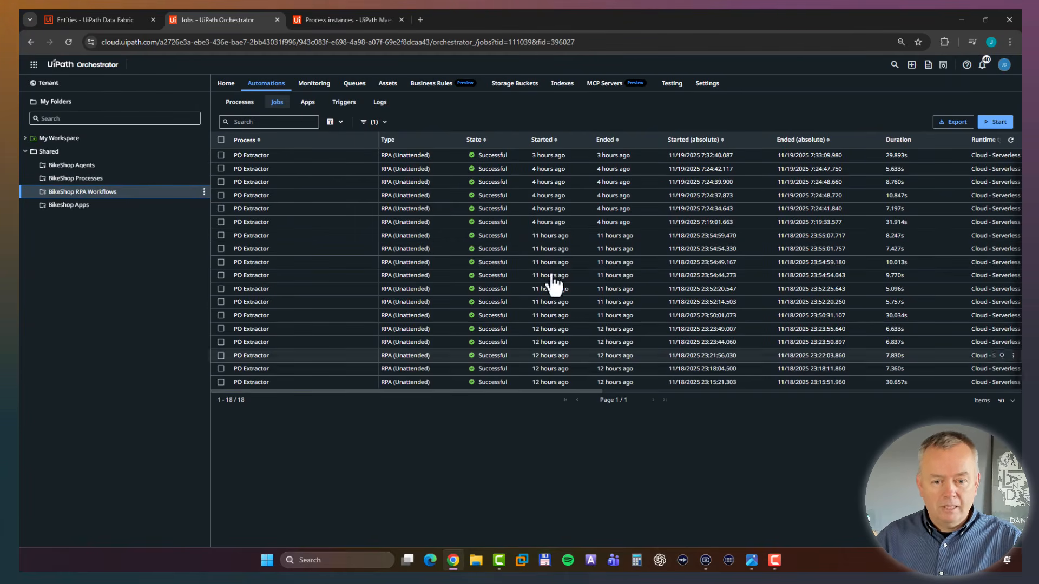
{"action": "left_click", "coordinate": [72, 179]}
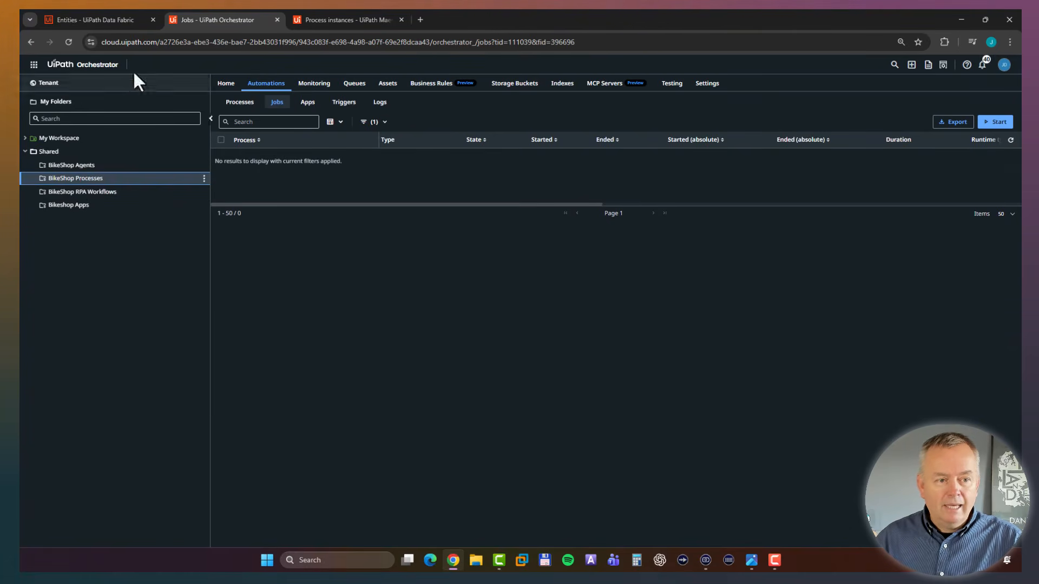
Switch to Data Fabric and add a record to the OrderSystem entity, entering the order number as its OrderID.
{"action": "left_click", "coordinate": [89, 21]}
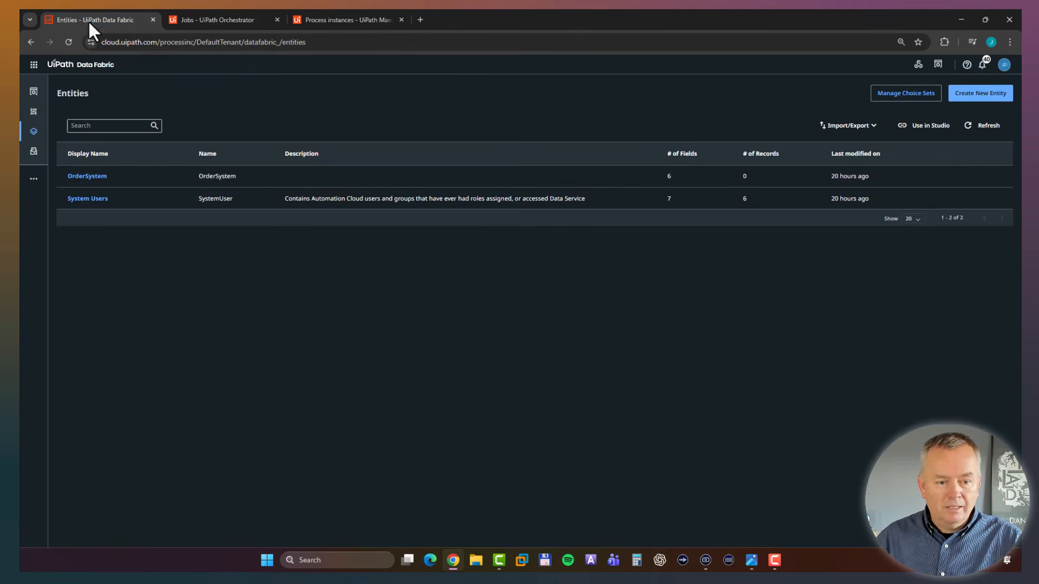
{"action": "left_click", "coordinate": [86, 176]}
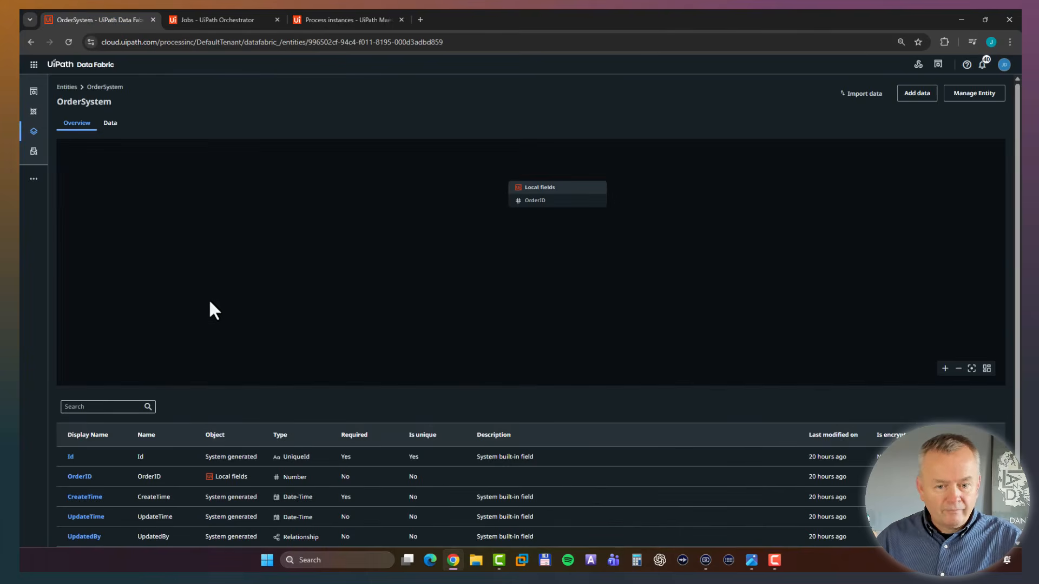
{"action": "left_click", "coordinate": [109, 123]}
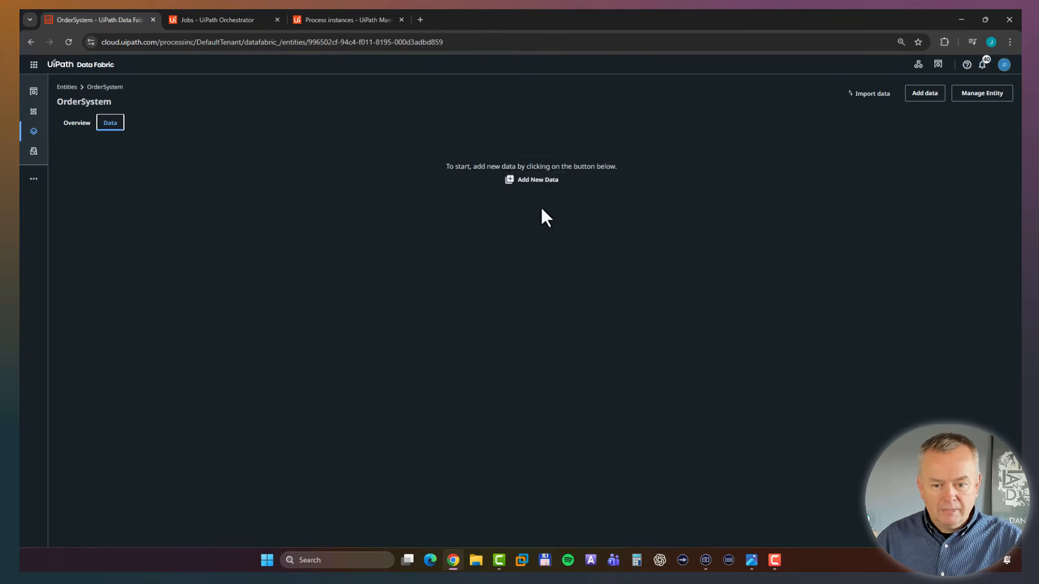
{"action": "left_click", "coordinate": [532, 180]}
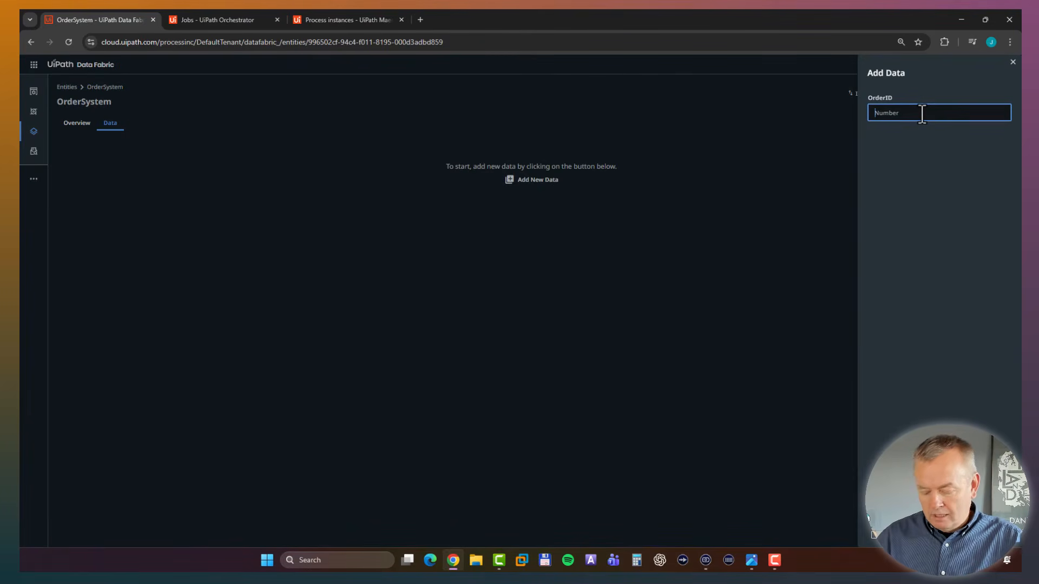
{"action": "type", "text": "2353"}
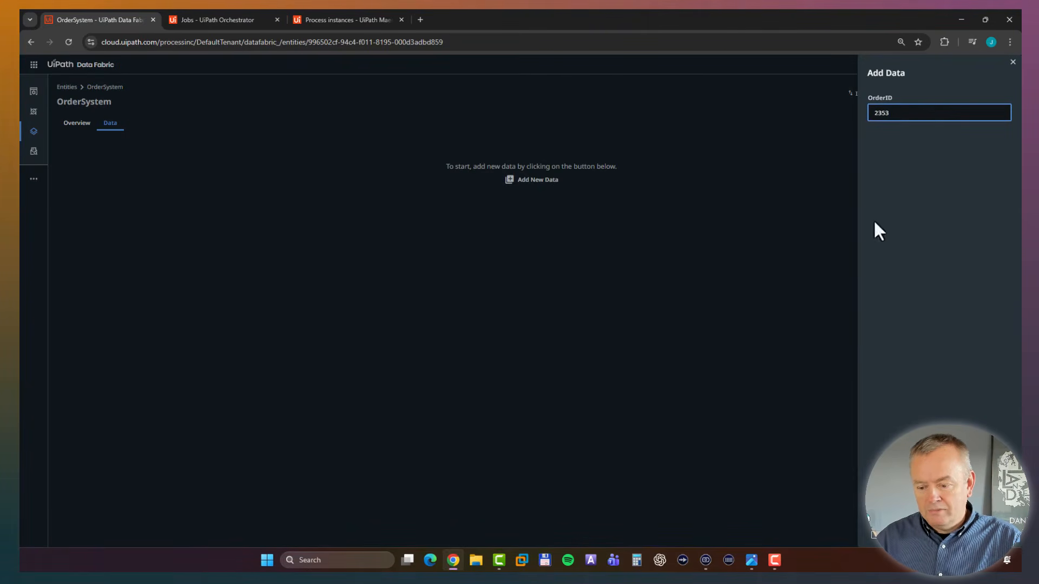
{"action": "left_click", "coordinate": [1001, 541]}
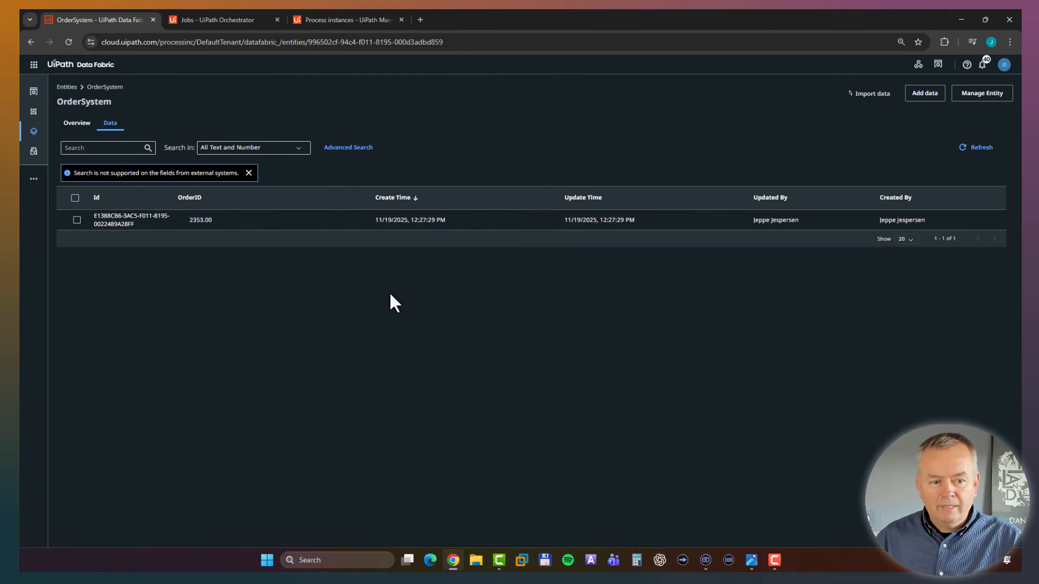
Return to Orchestrator and check the jobs of the BikeShop Processes, BikeShop RPA Workflows and BikeShop Agents folders.
{"action": "left_click", "coordinate": [216, 18]}
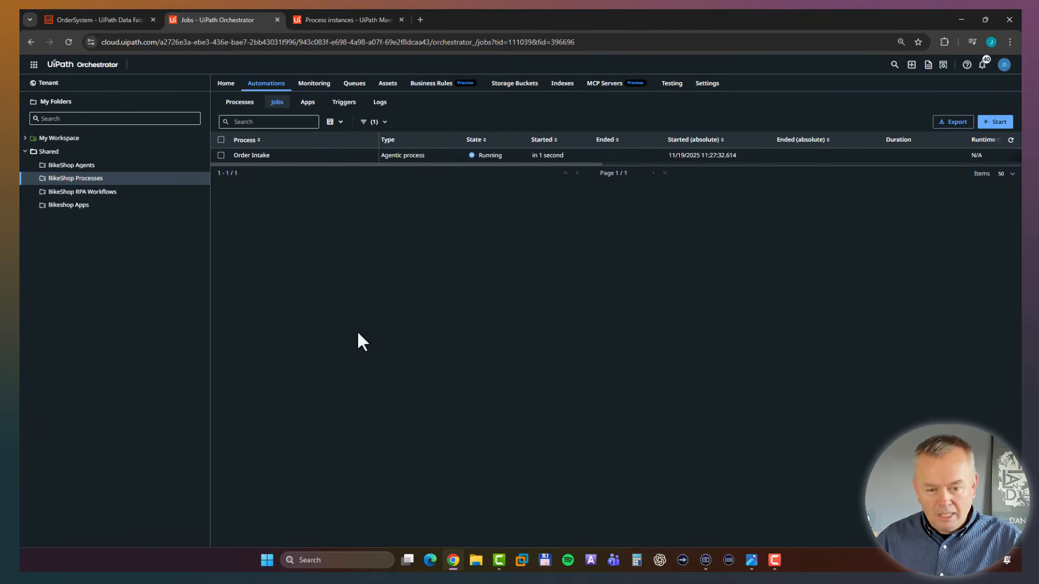
{"action": "left_click", "coordinate": [91, 192]}
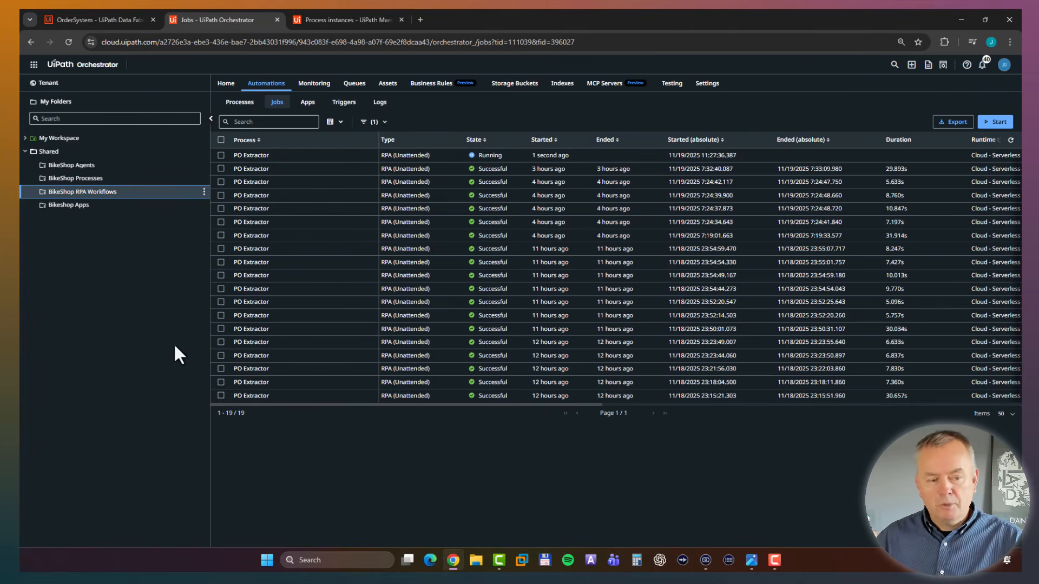
{"action": "left_click", "coordinate": [99, 168]}
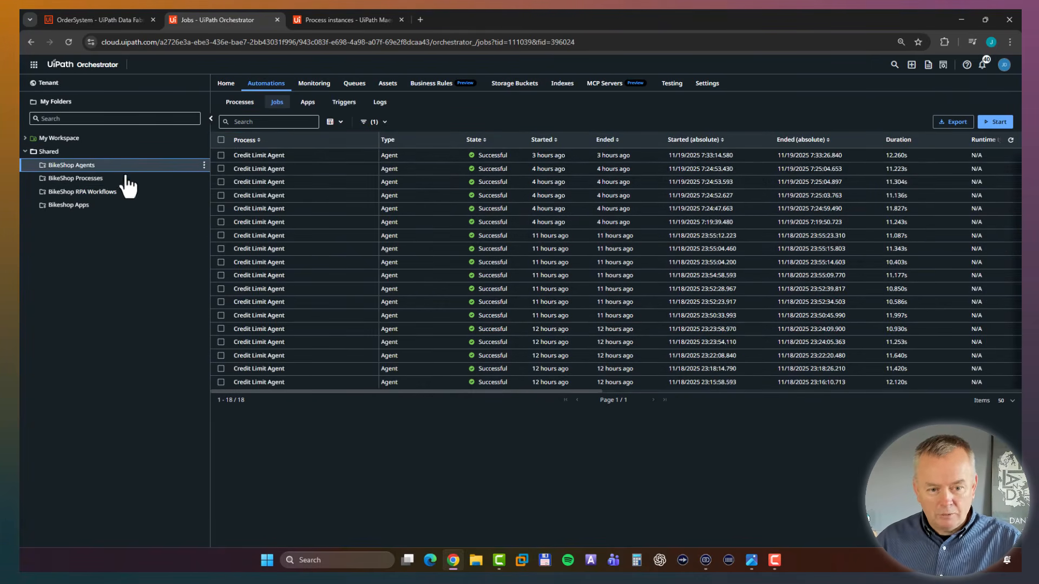
{"action": "left_click", "coordinate": [85, 193]}
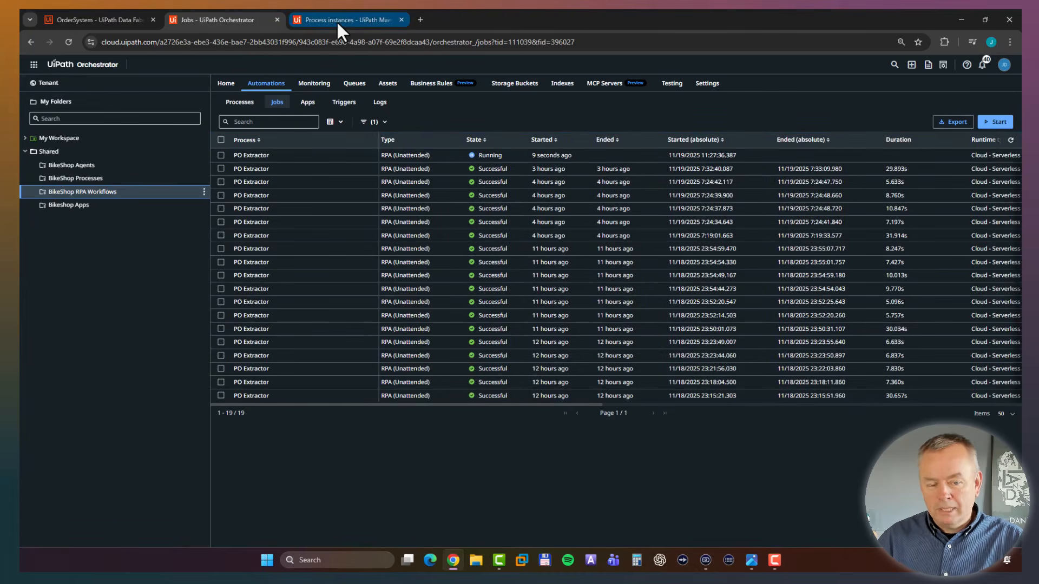
Switch to Maestro, open the running Order Intake instance and enlarge its process diagram to follow the execution.
{"action": "left_click", "coordinate": [336, 21]}
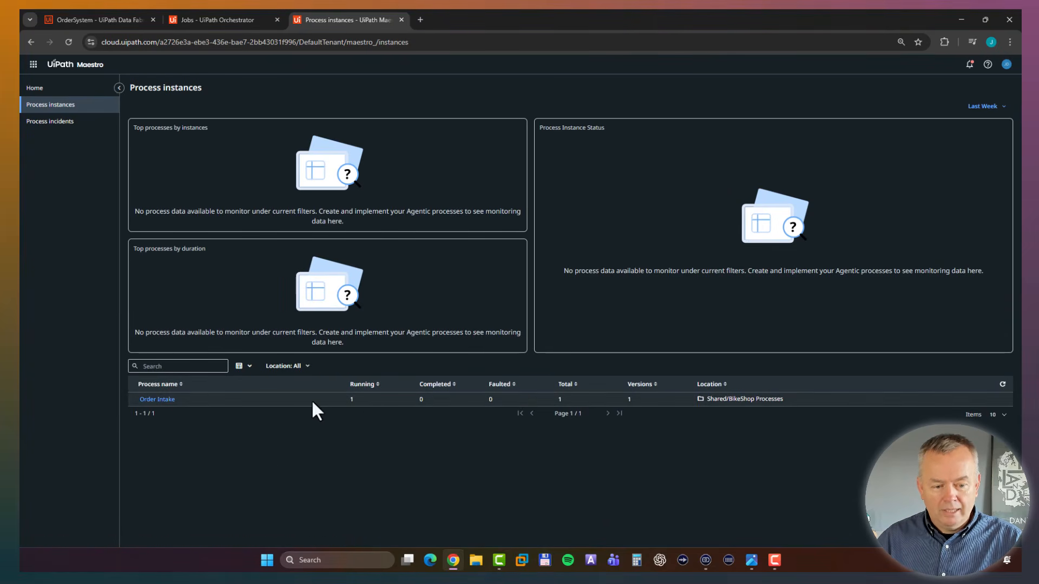
{"action": "left_click", "coordinate": [163, 399]}
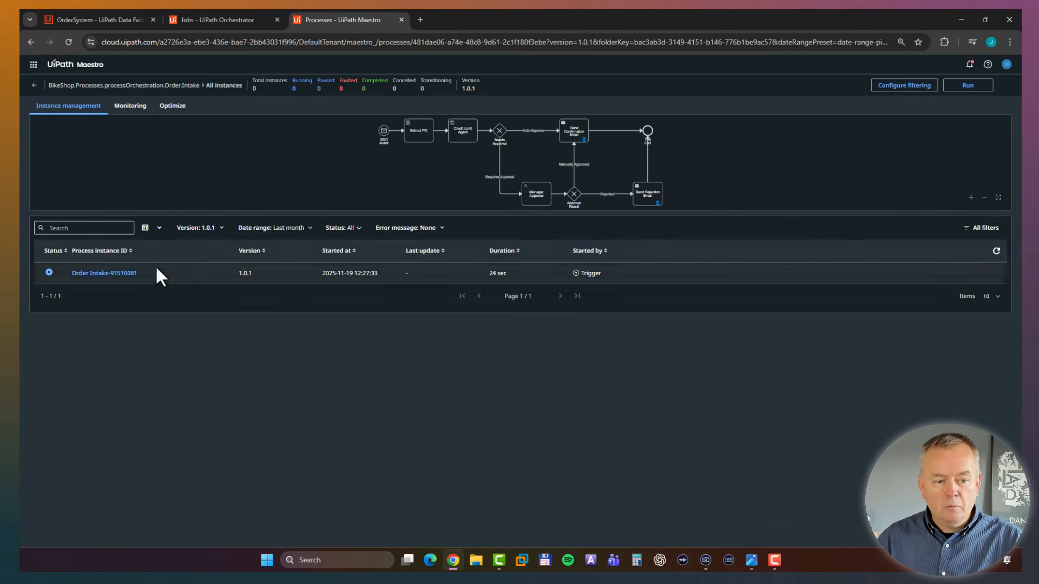
{"action": "left_click_drag", "start_coordinate": [280, 213], "coordinate": [282, 306]}
{"action": "left_click", "coordinate": [998, 278]}
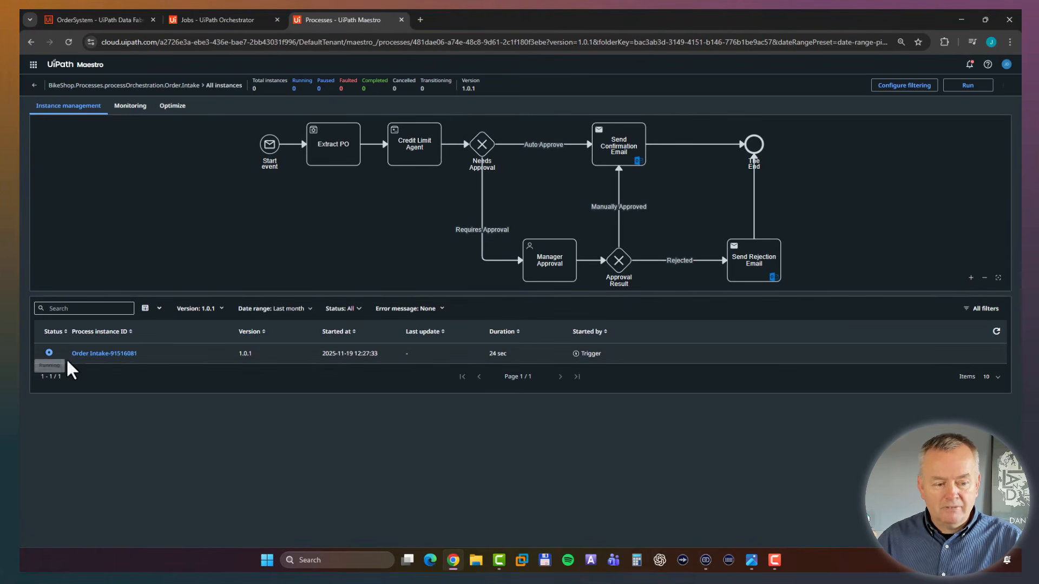
{"action": "left_click", "coordinate": [106, 354]}
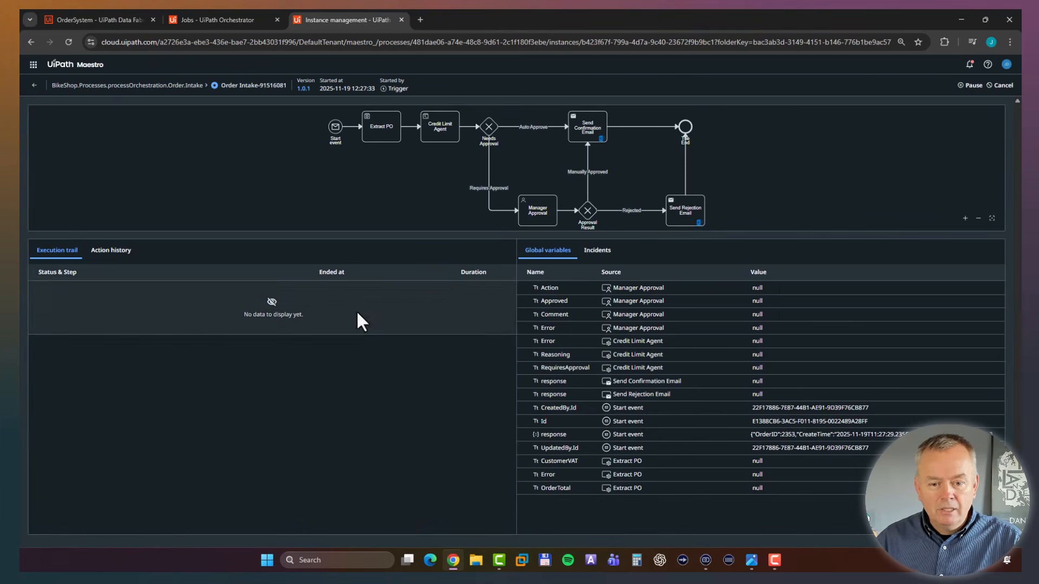
{"action": "left_click_drag", "start_coordinate": [482, 233], "coordinate": [481, 328]}
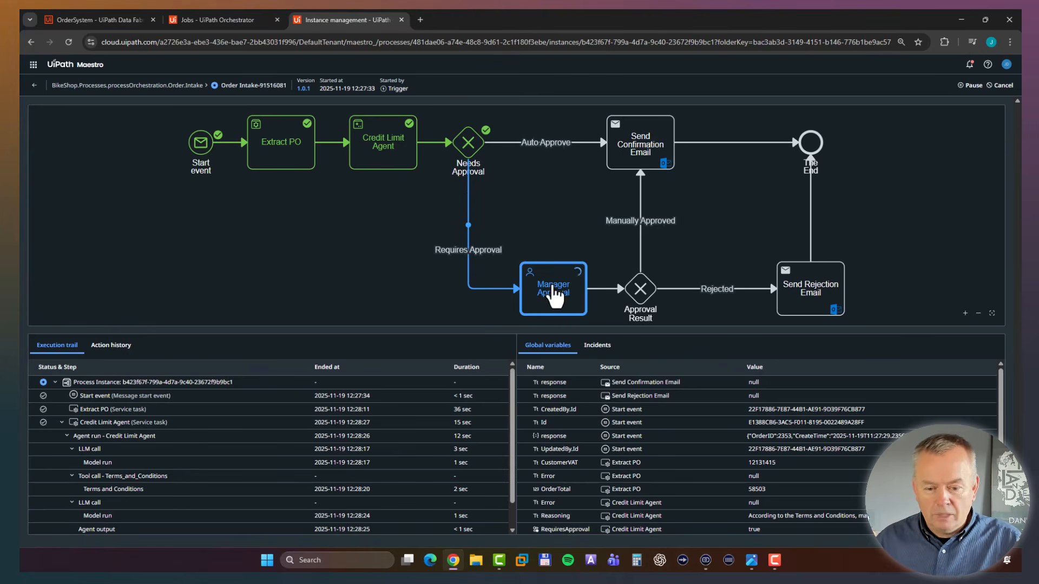
Open the app task of the Manager Approval step in Action Center and assign it to the approving user.
{"action": "left_click", "coordinate": [552, 288]}
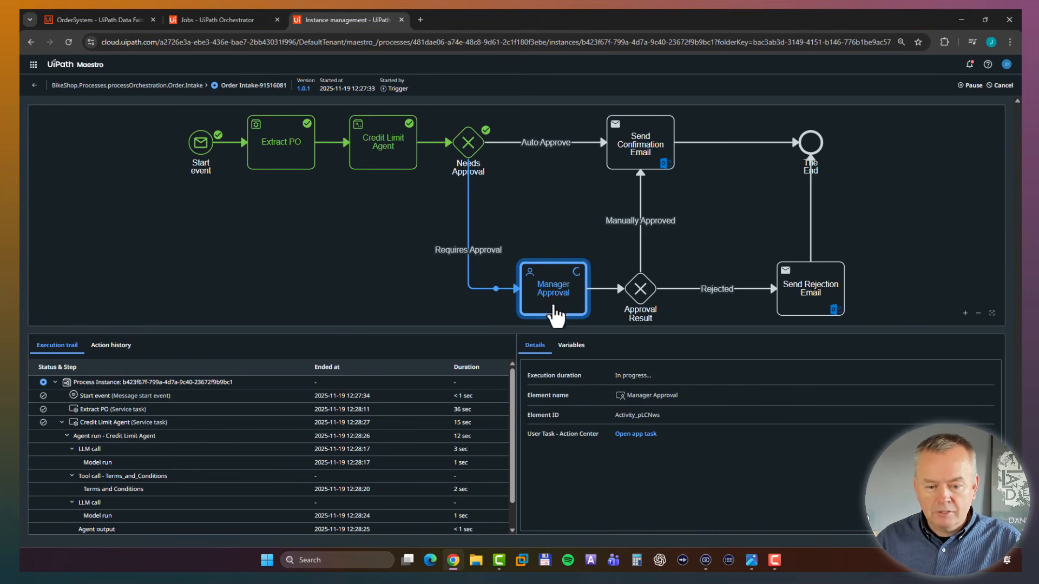
{"action": "left_click", "coordinate": [644, 439]}
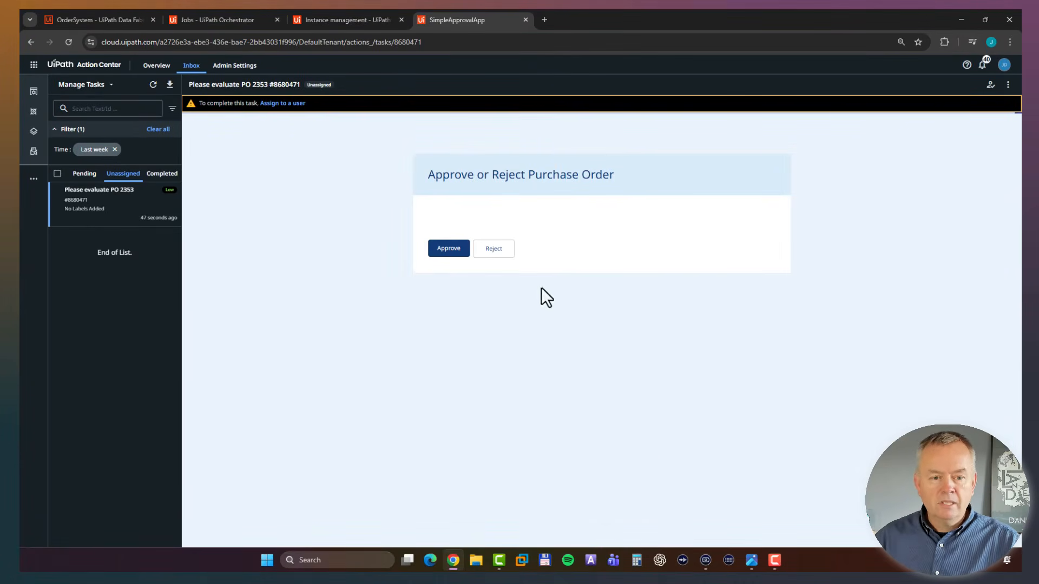
{"action": "left_click", "coordinate": [292, 103]}
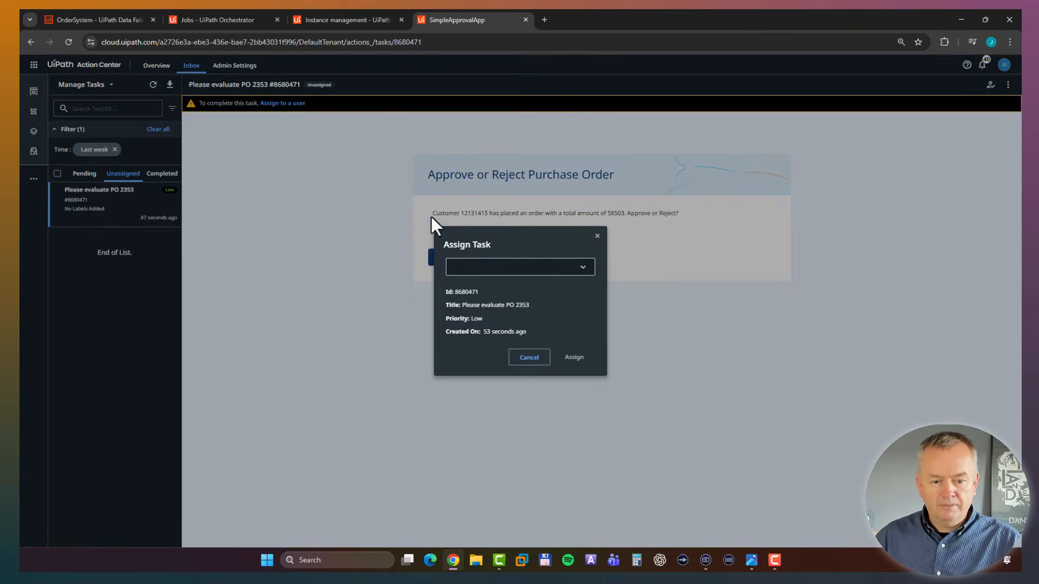
{"action": "left_click", "coordinate": [509, 270]}
{"action": "left_click", "coordinate": [481, 284]}
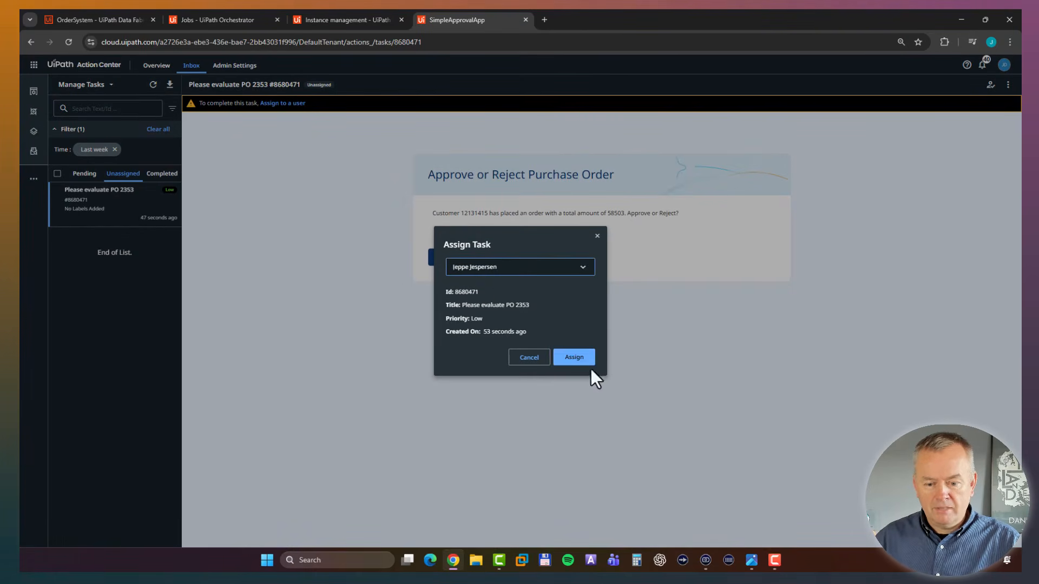
{"action": "left_click", "coordinate": [572, 360]}
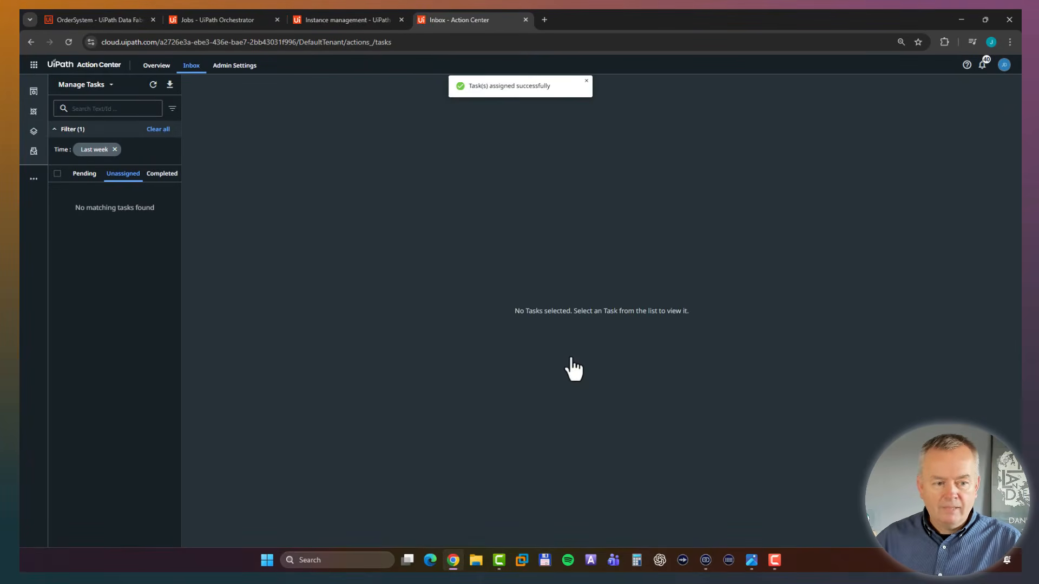
Open the pending approval task, review its order message and the Rejected path in Maestro, and reject the purchase order.
{"action": "left_click", "coordinate": [85, 178]}
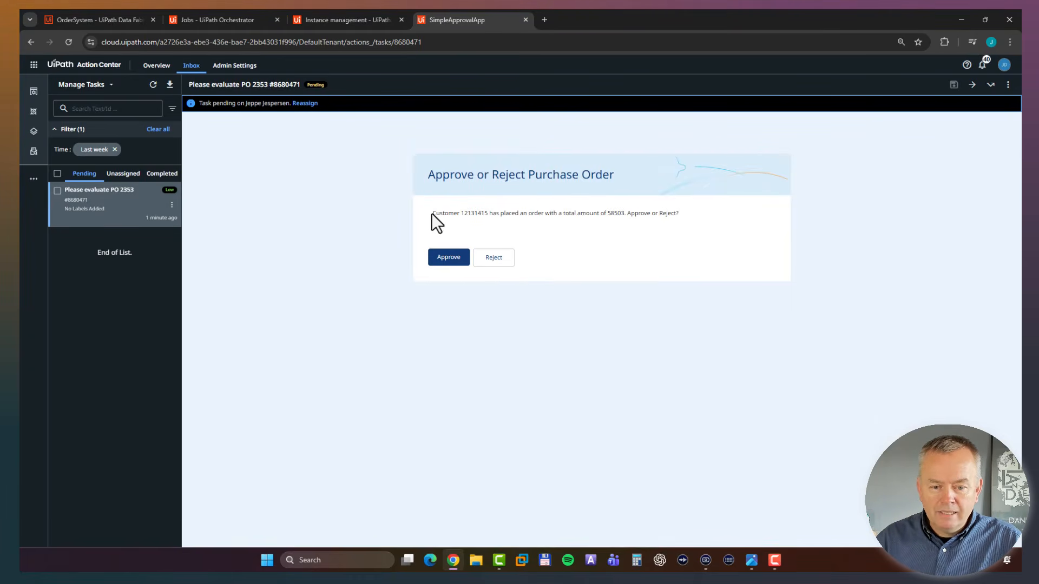
{"action": "left_click_drag", "start_coordinate": [479, 213], "coordinate": [487, 214]}
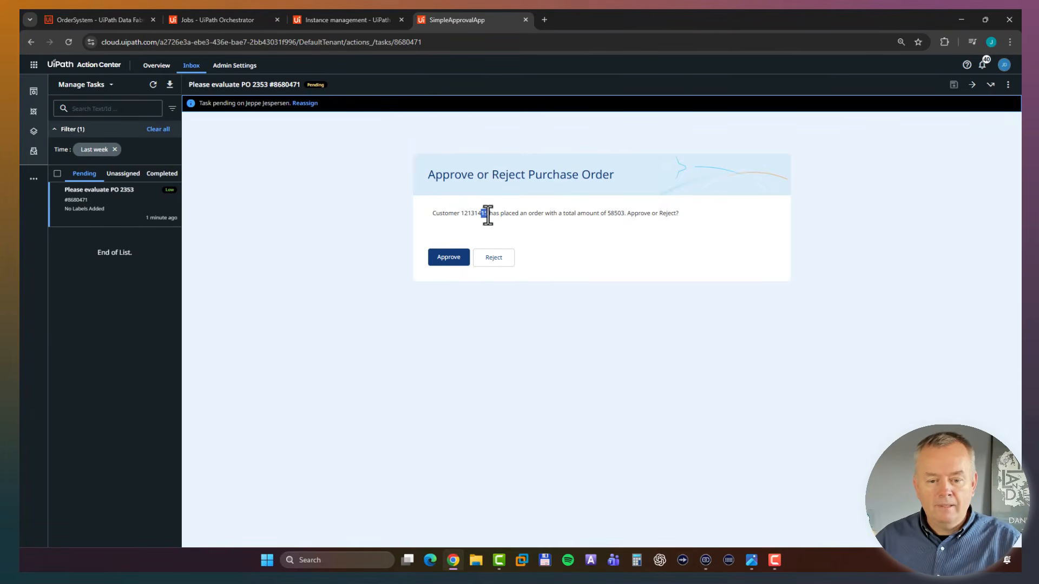
{"action": "left_click_drag", "start_coordinate": [490, 215], "coordinate": [677, 215]}
{"action": "left_click", "coordinate": [608, 213]}
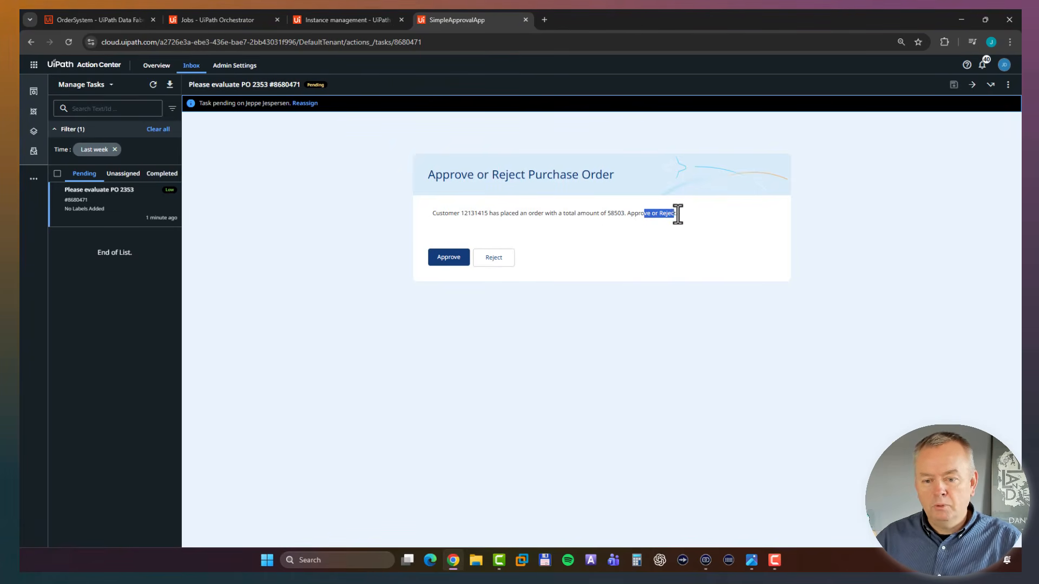
{"action": "left_click", "coordinate": [672, 258]}
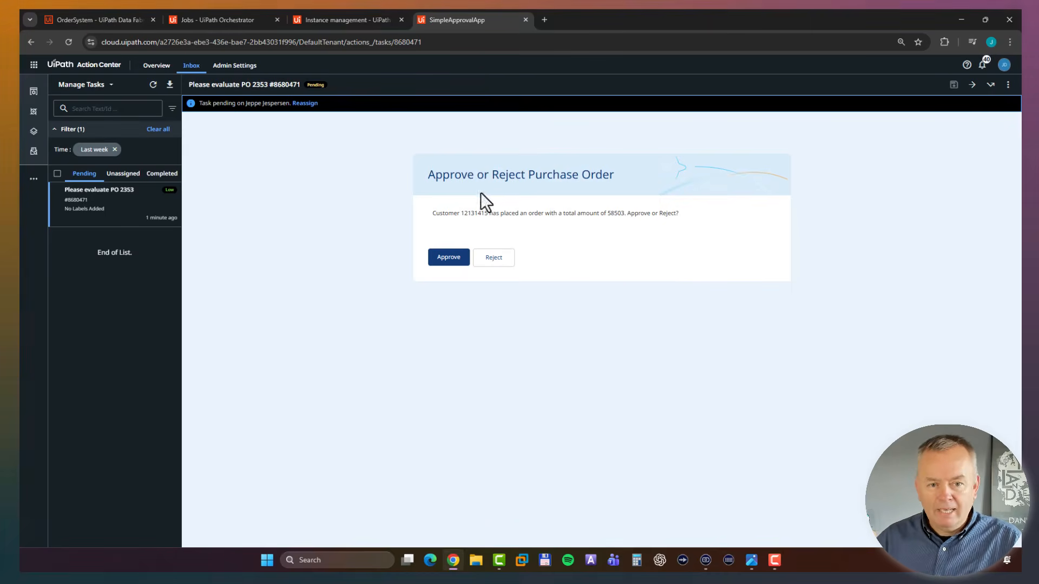
{"action": "left_click", "coordinate": [329, 22]}
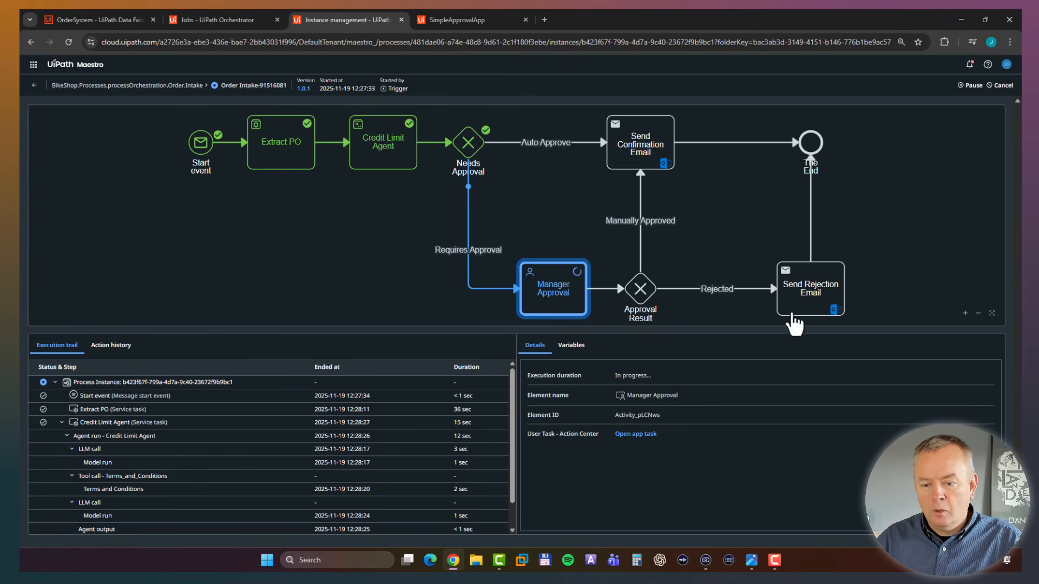
{"action": "left_click", "coordinate": [449, 19]}
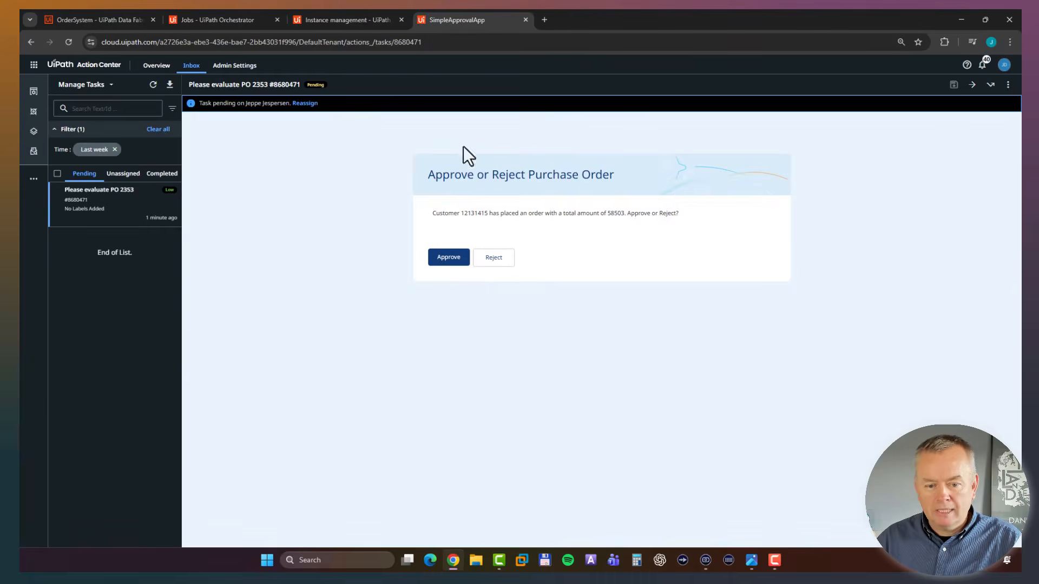
{"action": "left_click", "coordinate": [492, 258]}
Review the Order Intake instance's execution path in Maestro with a taller diagram, and go back to the list of all instances.
{"action": "left_click", "coordinate": [367, 24]}
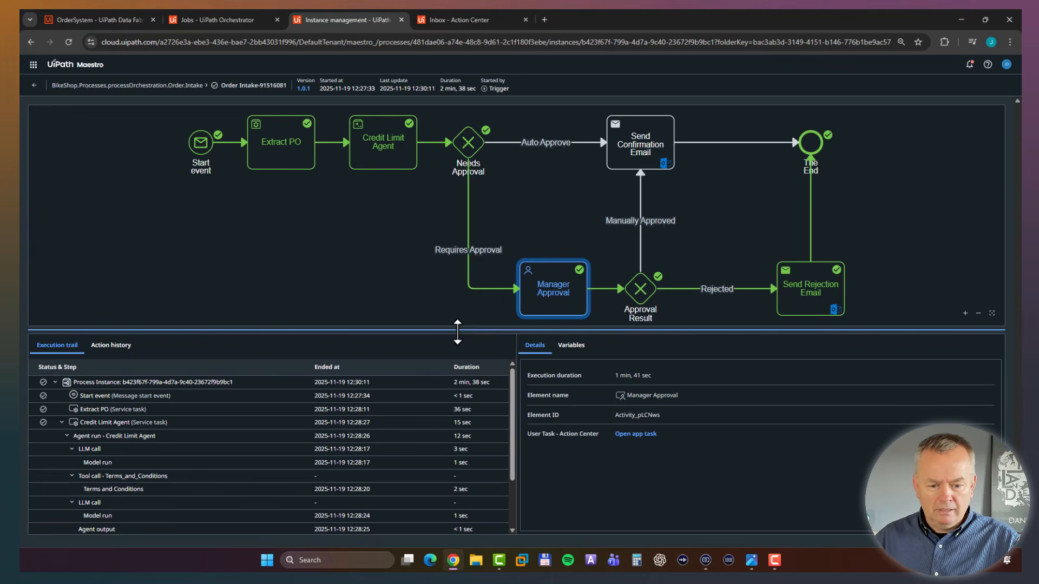
{"action": "left_click_drag", "start_coordinate": [454, 332], "coordinate": [454, 372]}
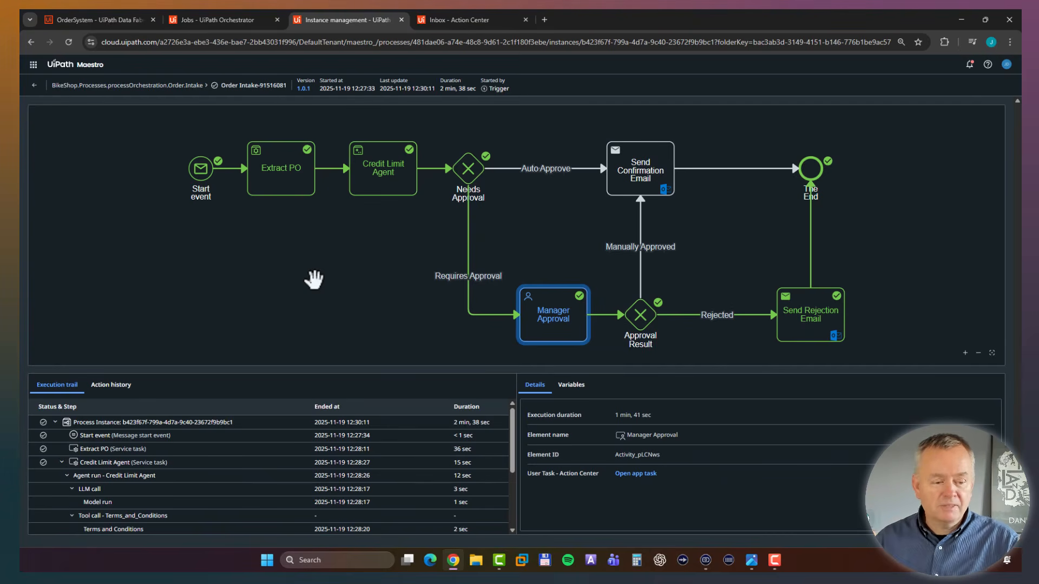
{"action": "left_click", "coordinate": [34, 84]}
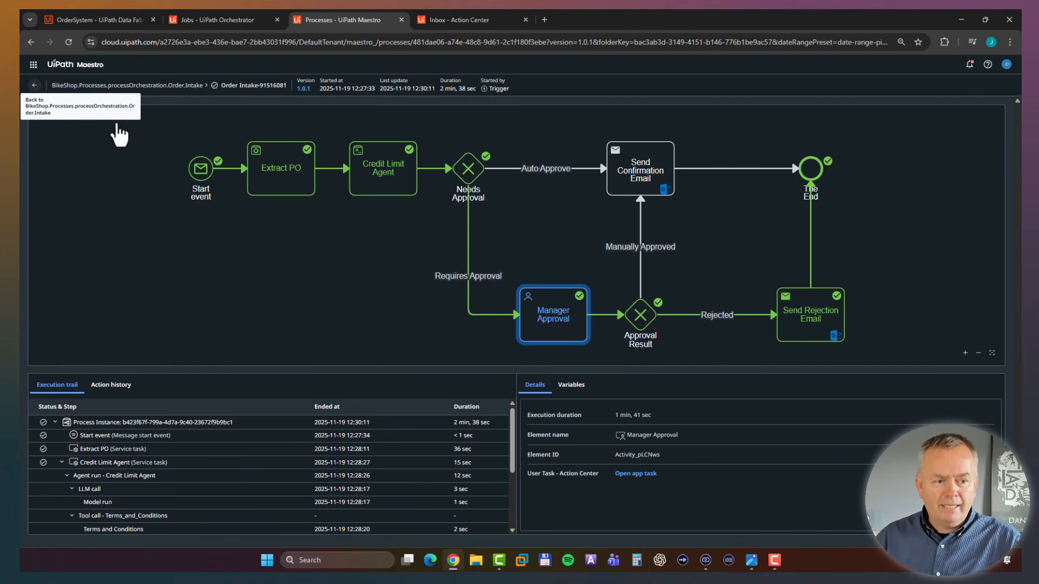
Filter the Order Intake instances to the last 2 weeks and enlarge the process diagram to view its step counts.
{"action": "left_click_drag", "start_coordinate": [359, 210], "coordinate": [359, 374]}
{"action": "left_click", "coordinate": [997, 359]}
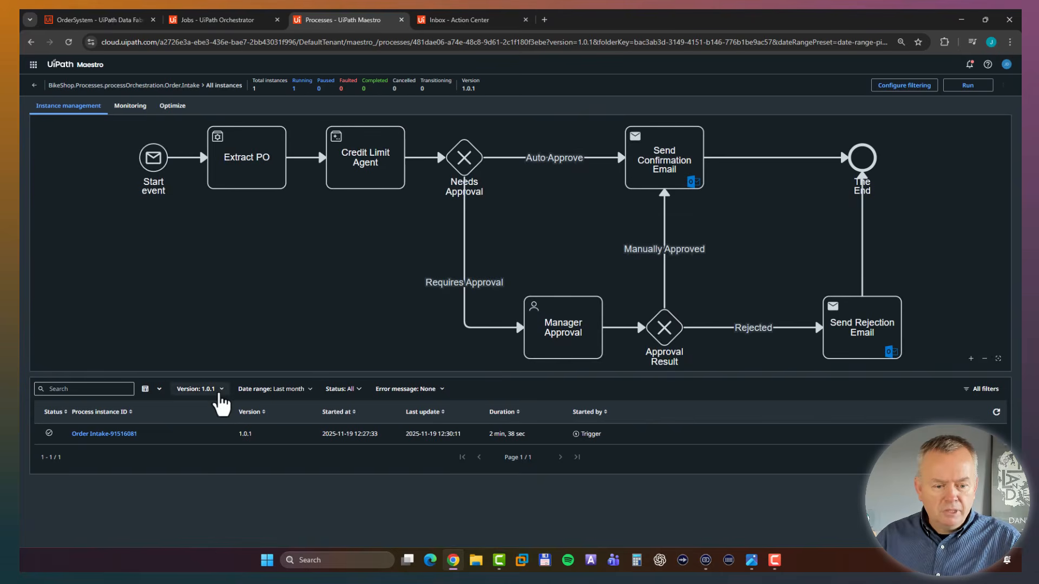
{"action": "left_click", "coordinate": [298, 391]}
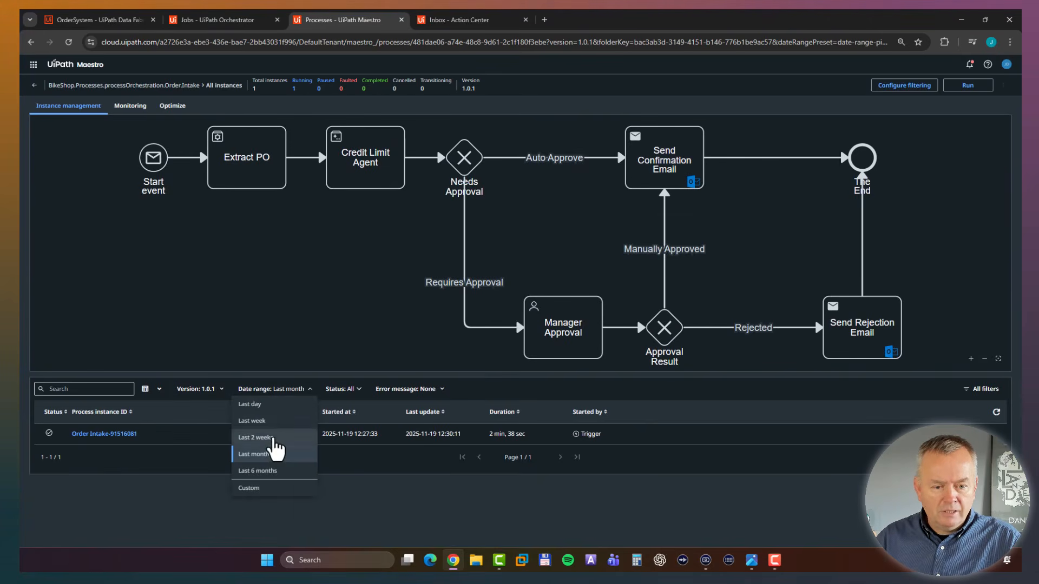
{"action": "left_click", "coordinate": [265, 438]}
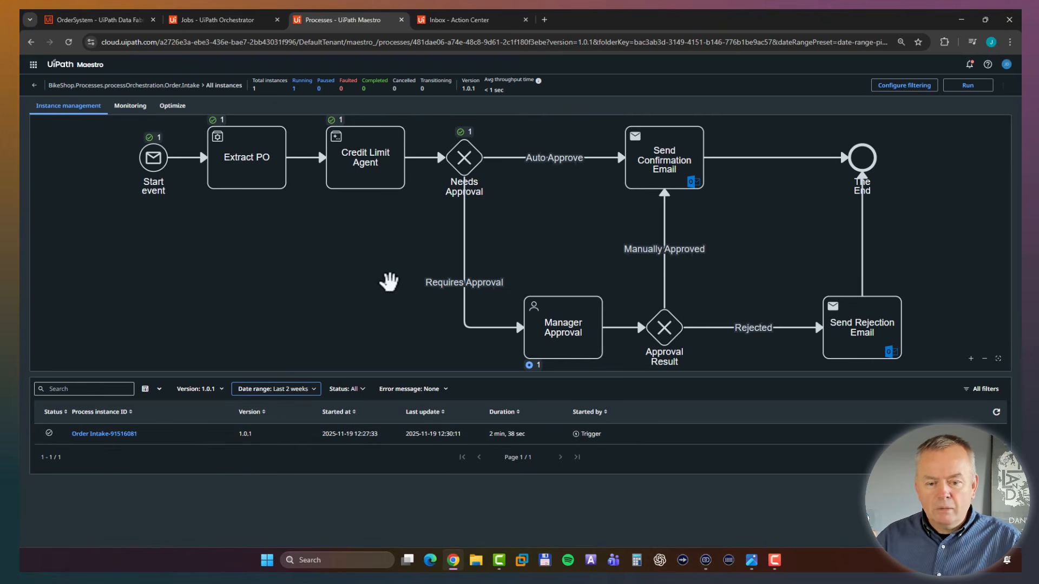
{"action": "left_click_drag", "start_coordinate": [518, 374], "coordinate": [514, 415]}
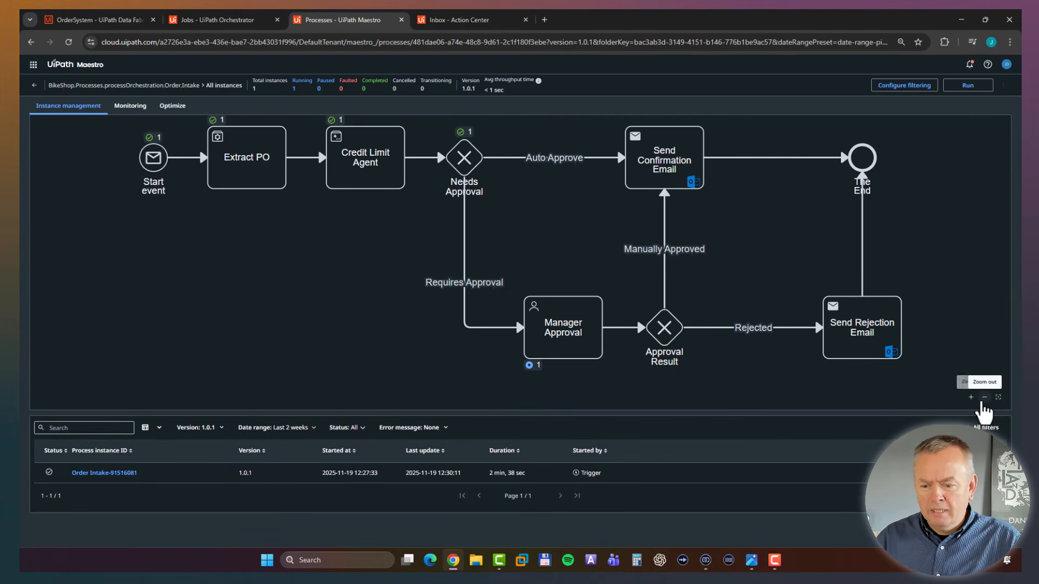
{"action": "left_click", "coordinate": [983, 399]}
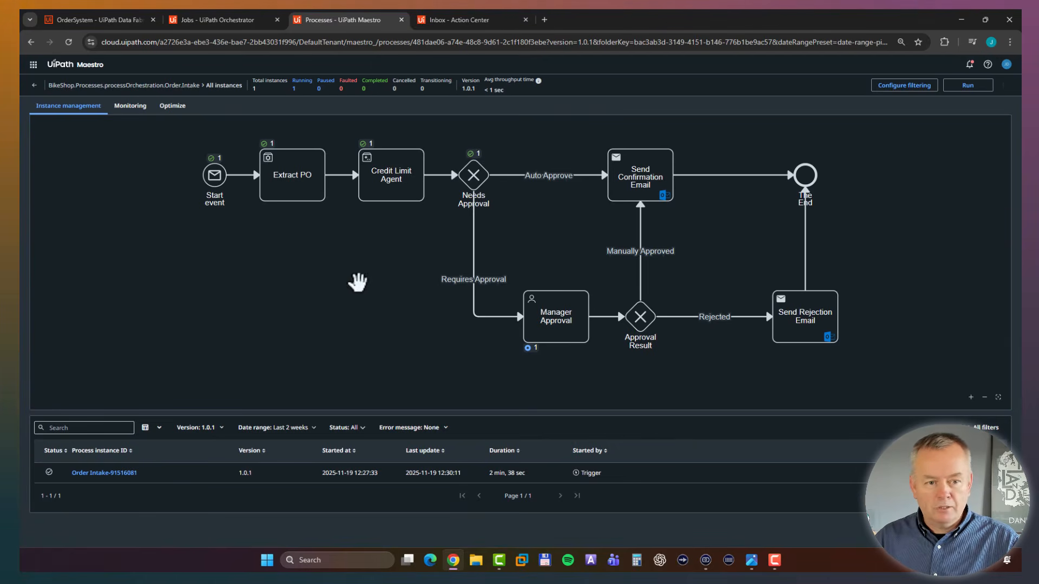
Switch to Data Fabric and add several records to the OrderSystem entity, entering a different order number for each.
{"action": "left_click", "coordinate": [85, 16]}
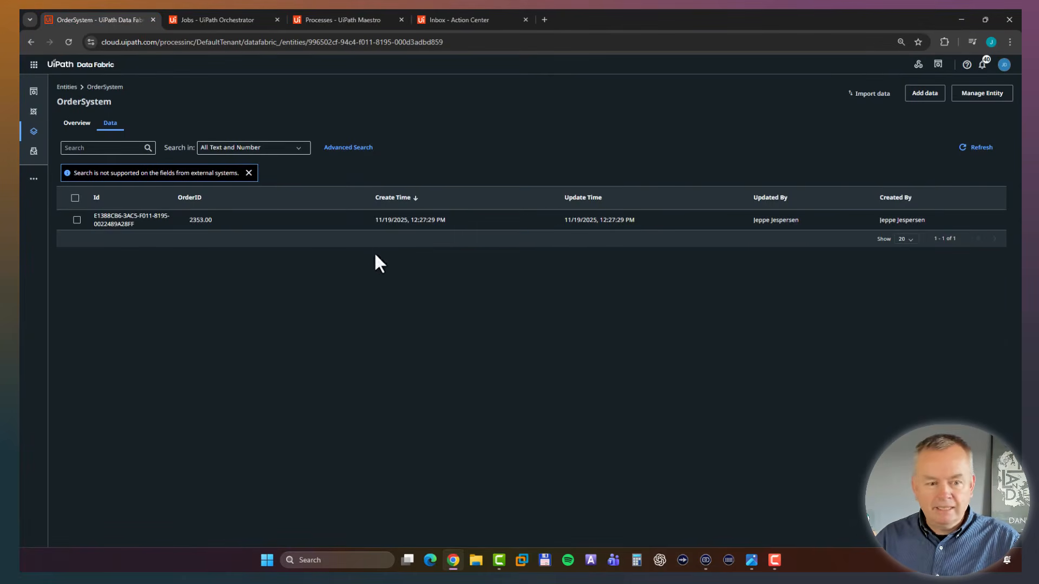
{"action": "left_click", "coordinate": [924, 95]}
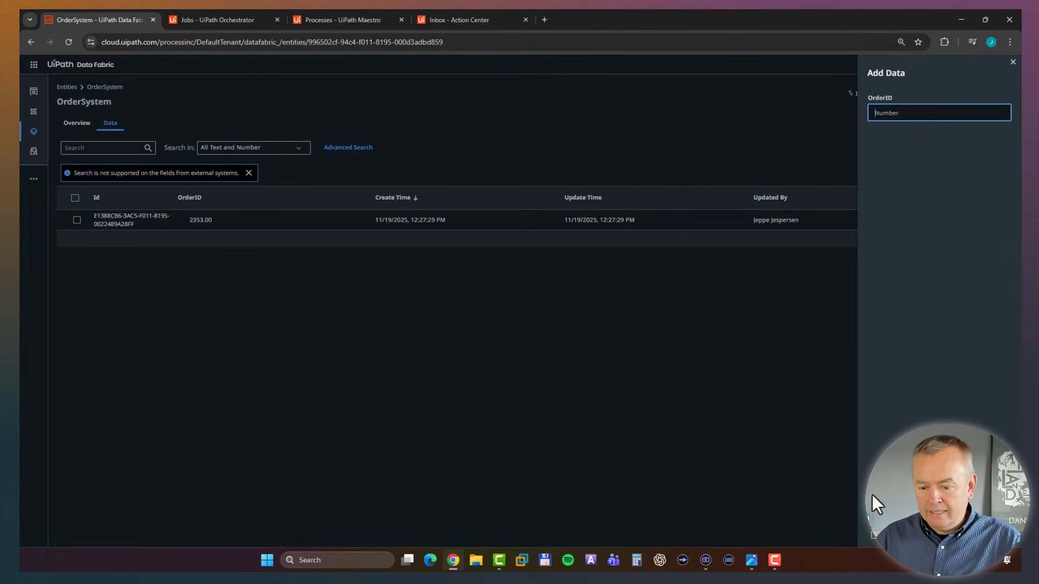
{"action": "left_click", "coordinate": [874, 536]}
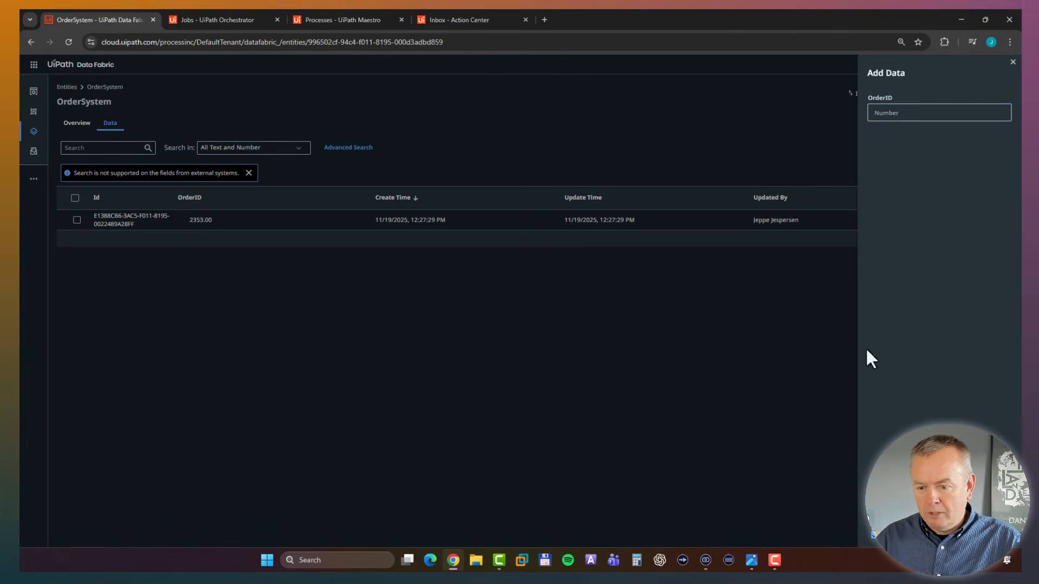
{"action": "left_click", "coordinate": [891, 113]}
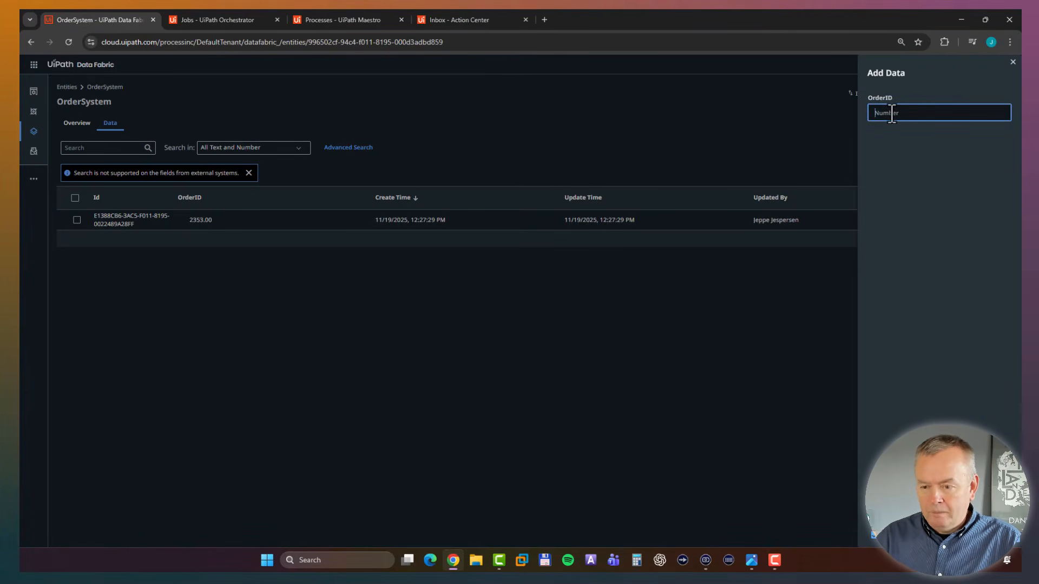
{"action": "type", "text": "235"}
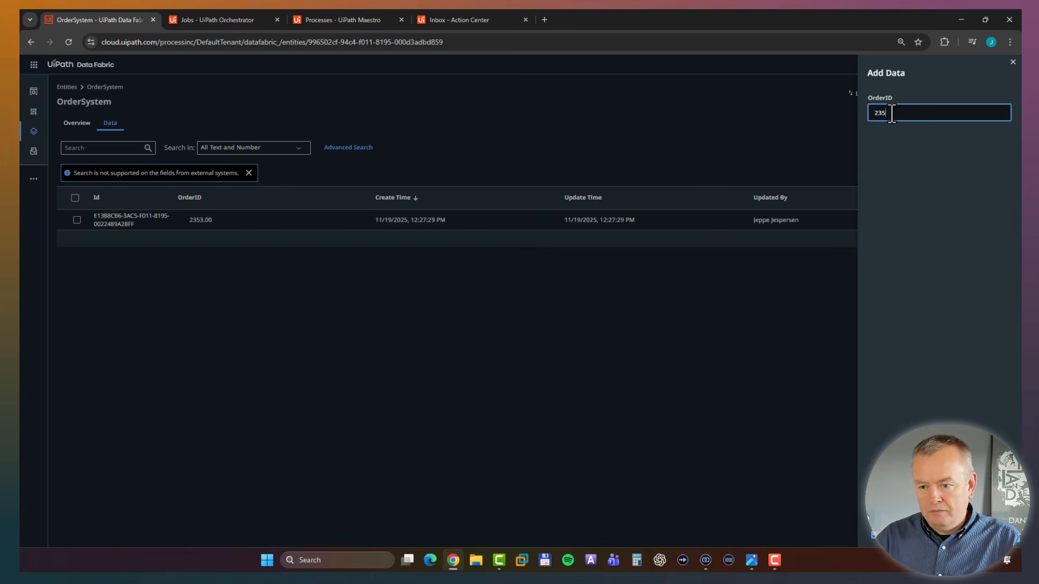
{"action": "type", "text": "423"}
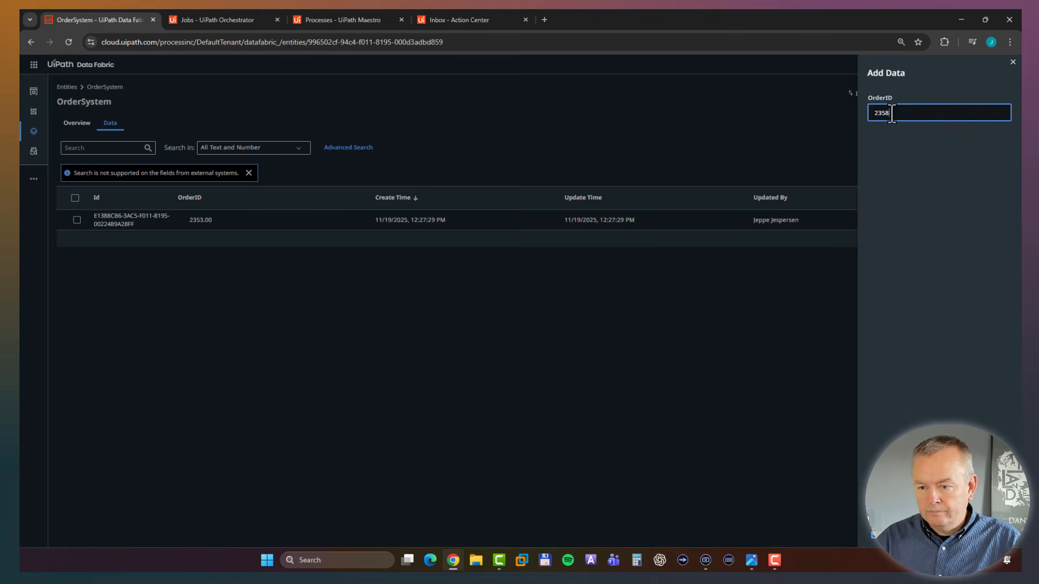
{"action": "key", "text": "BackSpace"}
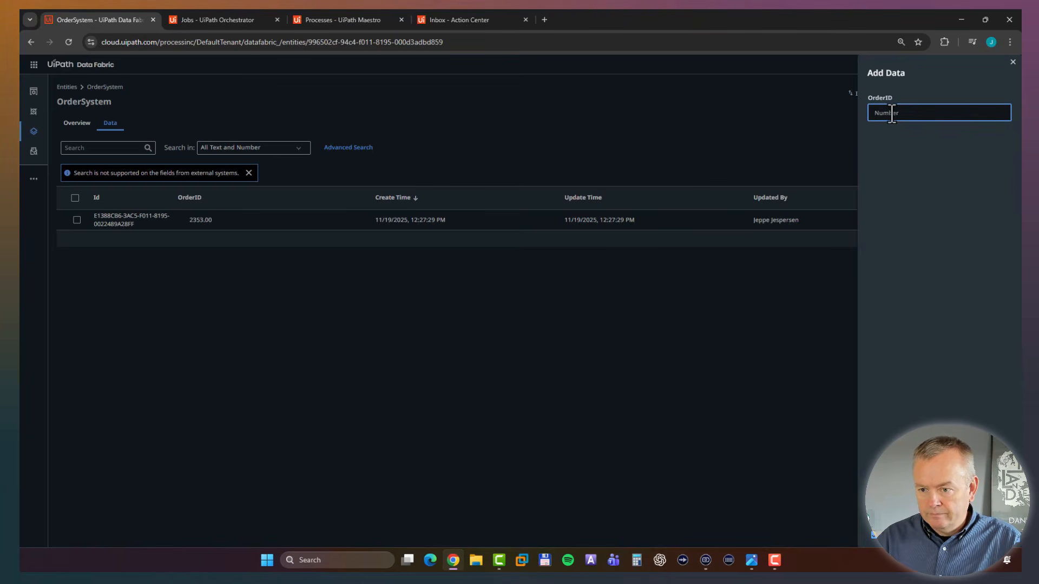
{"action": "key", "text": "BackSpace"}
{"action": "key", "text": "BackSpace"}
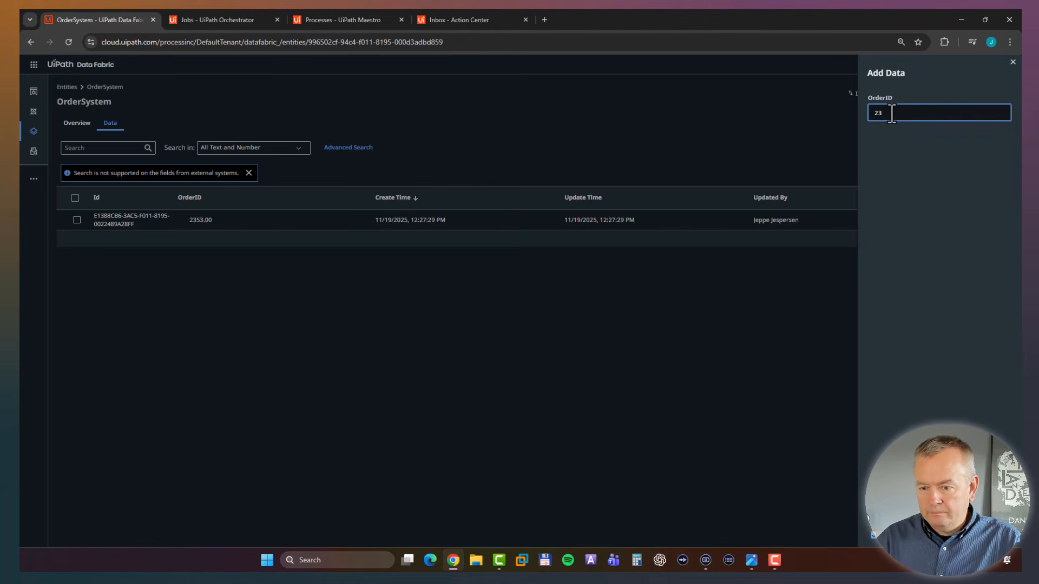
{"action": "type", "text": "87"}
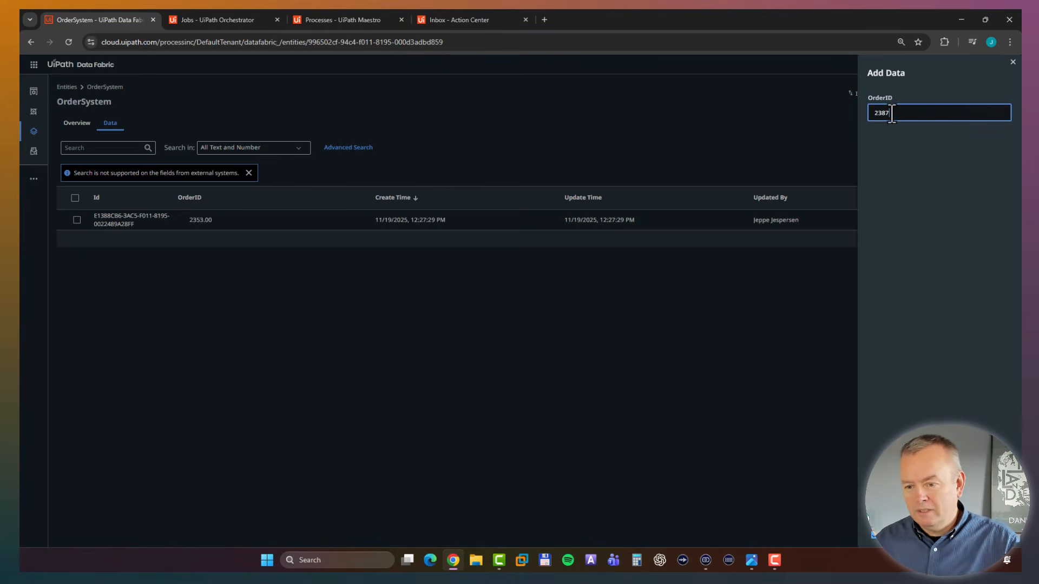
{"action": "left_click", "coordinate": [999, 539]}
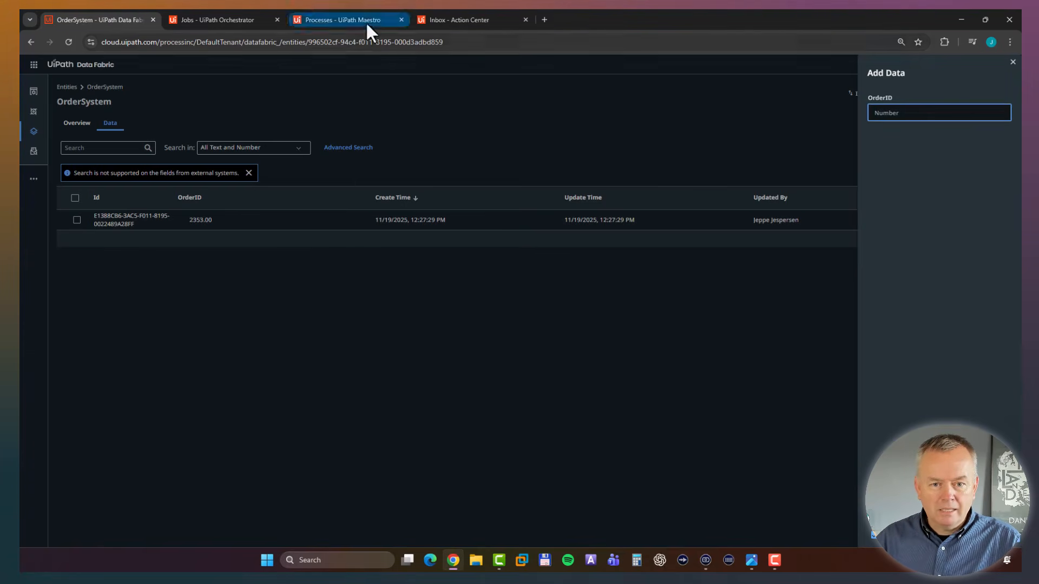
Switch to Maestro, reopen Order Intake from the process instances overview, and refresh its list of instances.
{"action": "left_click", "coordinate": [349, 21]}
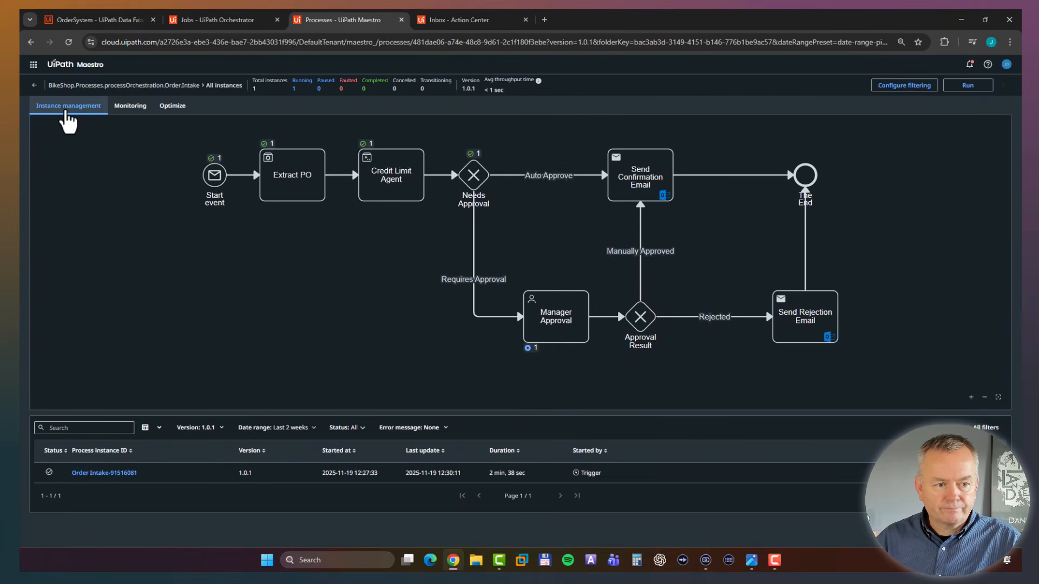
{"action": "left_click", "coordinate": [34, 86]}
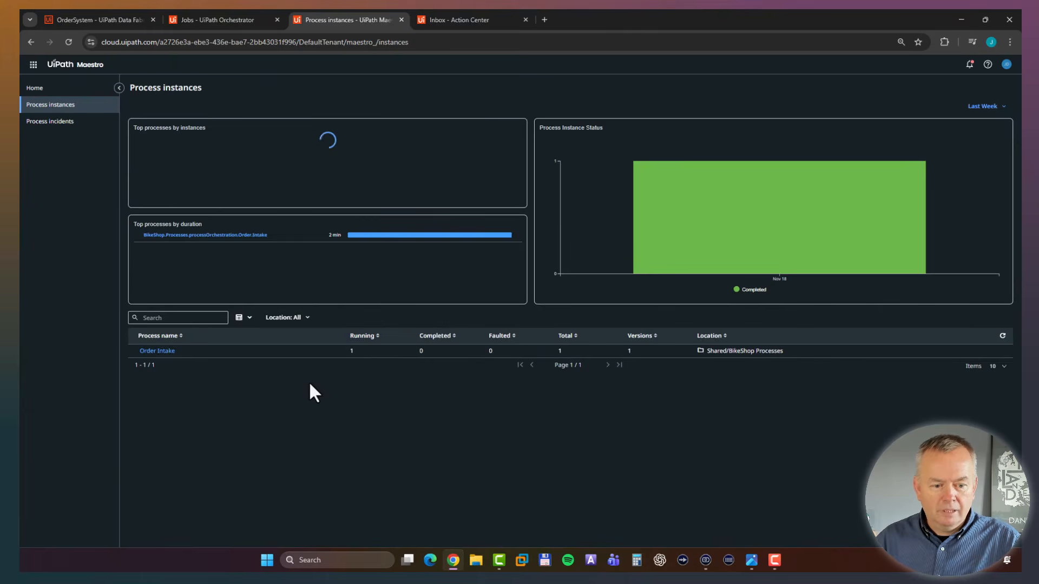
{"action": "left_click", "coordinate": [161, 351]}
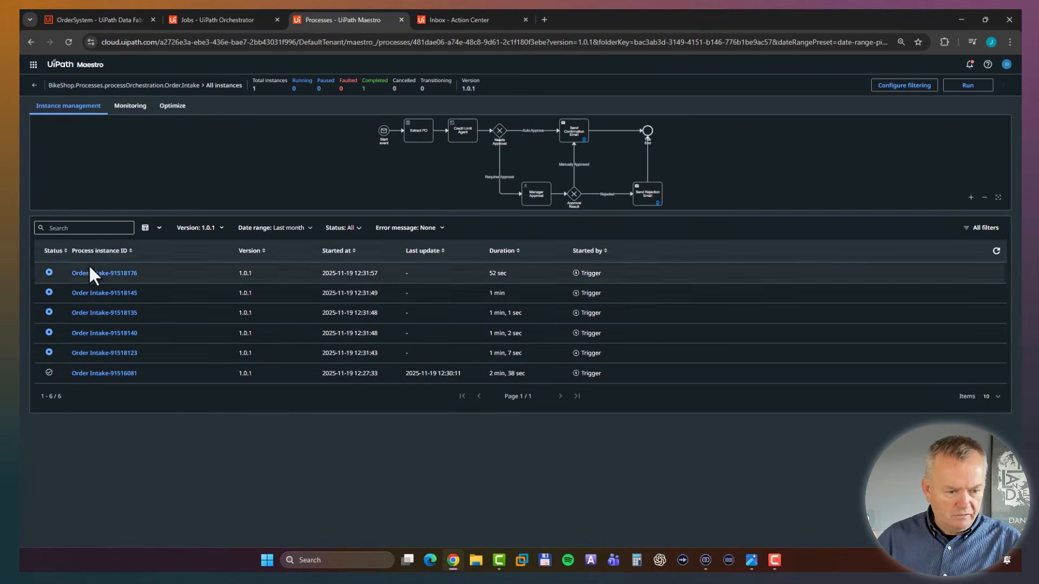
{"action": "left_click", "coordinate": [997, 253]}
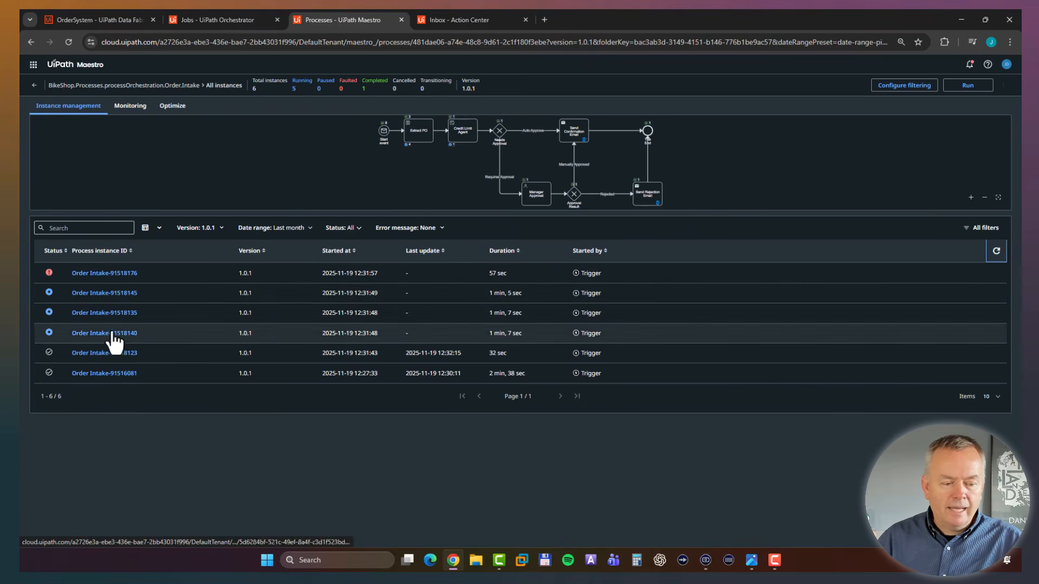
Switch to Action Center and assign the first unassigned purchase order task to the approving user.
{"action": "left_click", "coordinate": [457, 19]}
{"action": "left_click", "coordinate": [123, 173]}
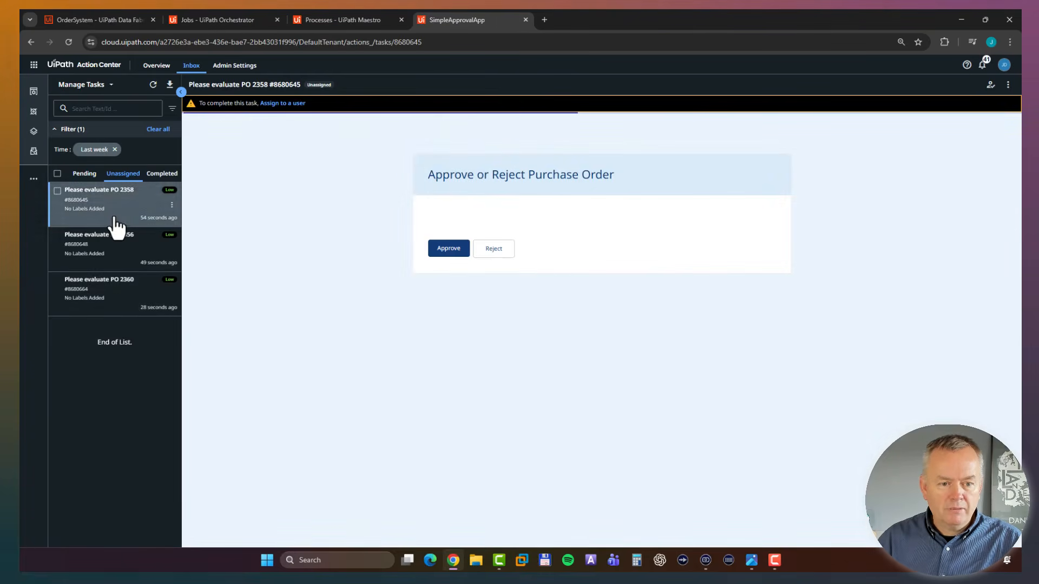
{"action": "left_click", "coordinate": [295, 103]}
{"action": "left_click", "coordinate": [476, 267]}
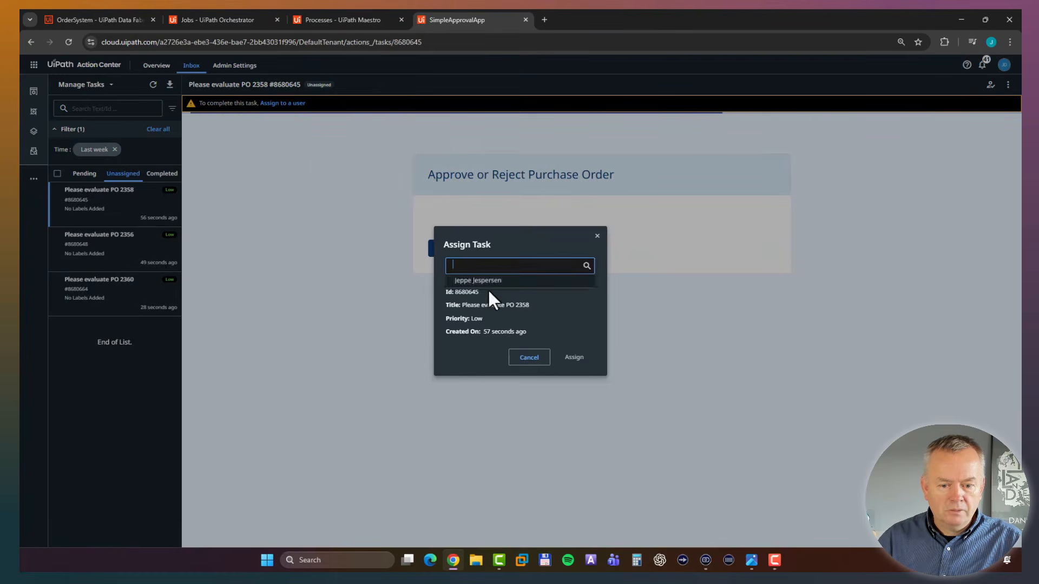
{"action": "left_click", "coordinate": [487, 282]}
{"action": "left_click", "coordinate": [572, 358]}
Assign the two remaining unassigned purchase order tasks to the approving user.
{"action": "left_click", "coordinate": [128, 244]}
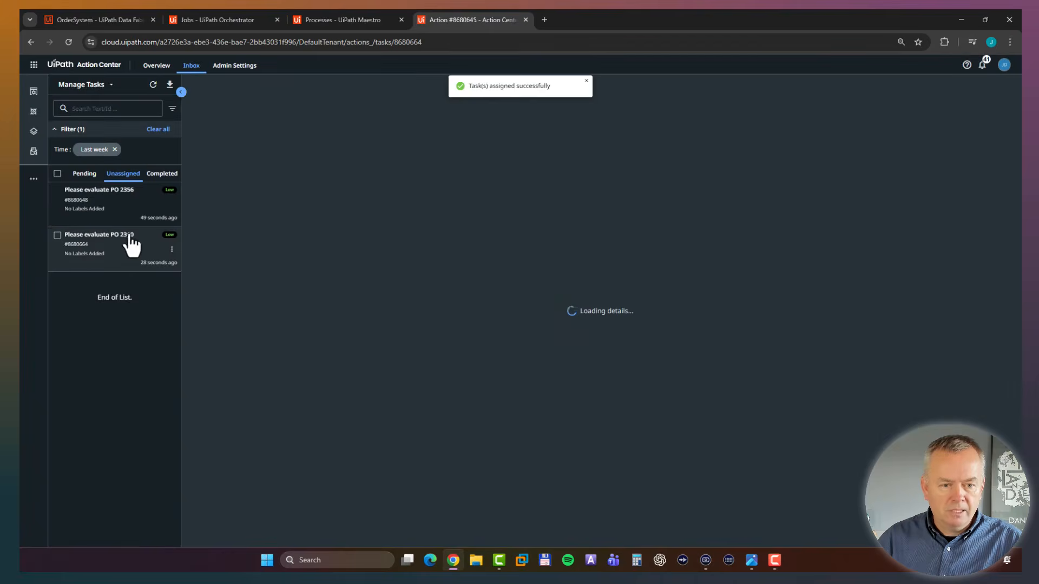
{"action": "left_click", "coordinate": [304, 104]}
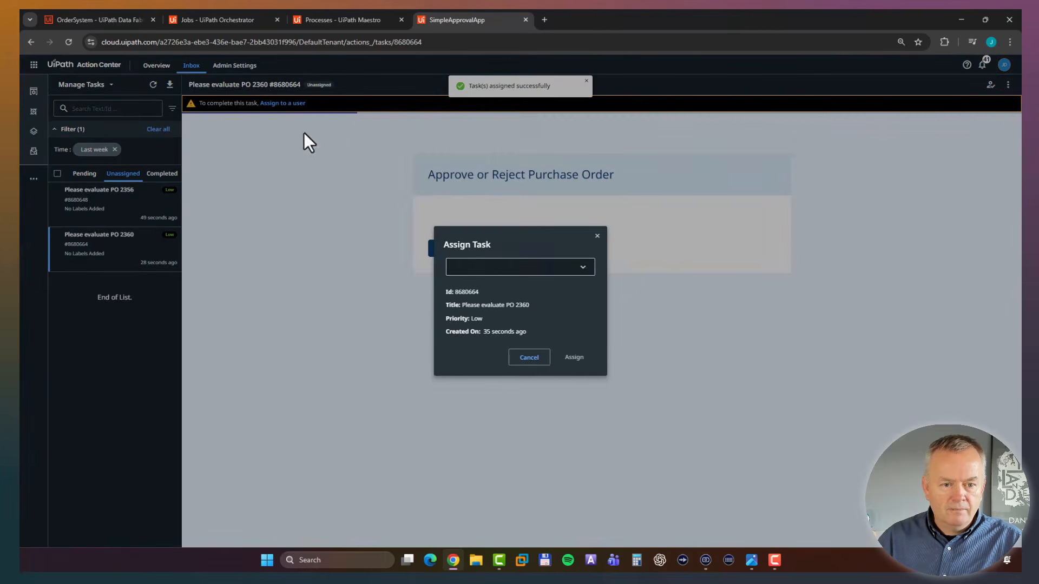
{"action": "left_click", "coordinate": [509, 268]}
{"action": "left_click", "coordinate": [486, 281]}
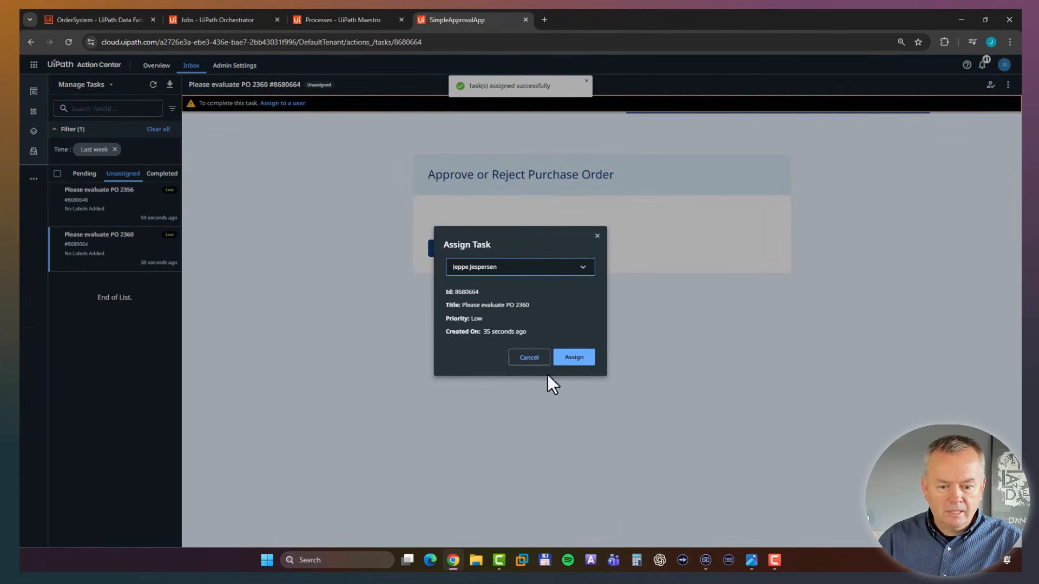
{"action": "left_click", "coordinate": [563, 358]}
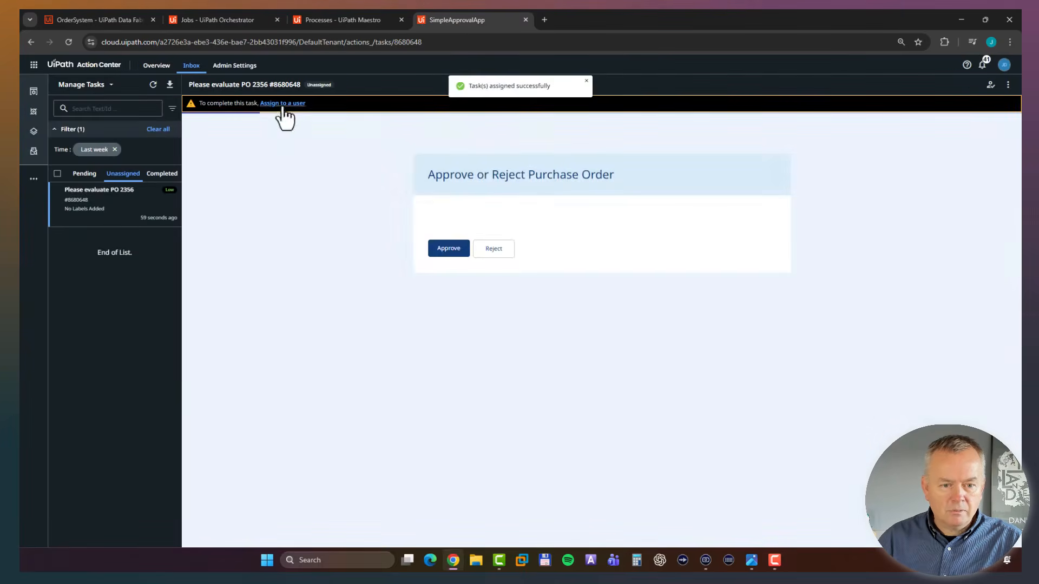
{"action": "left_click", "coordinate": [289, 104]}
{"action": "left_click", "coordinate": [487, 268]}
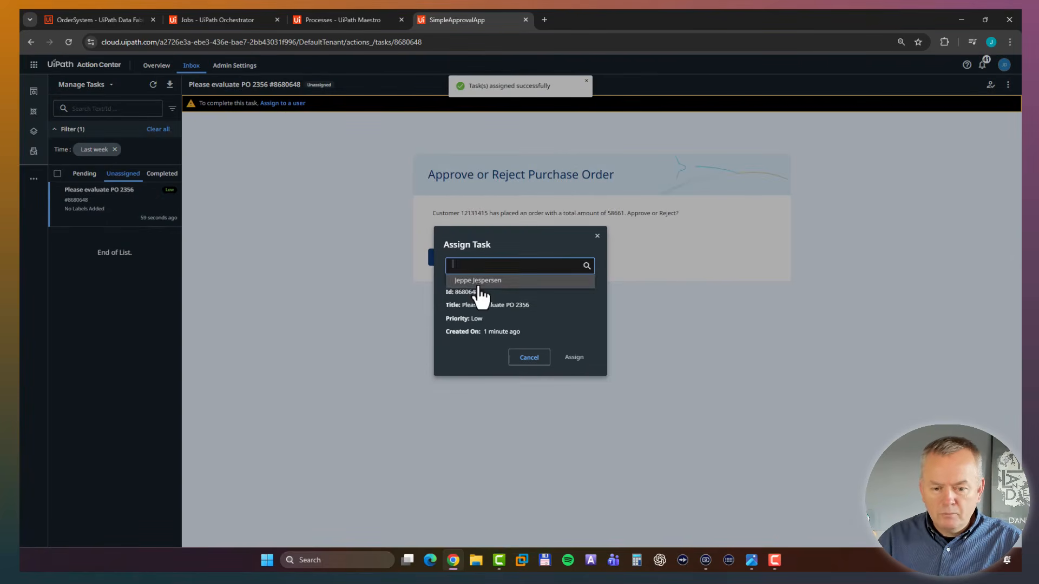
{"action": "left_click", "coordinate": [482, 279]}
{"action": "left_click", "coordinate": [562, 357]}
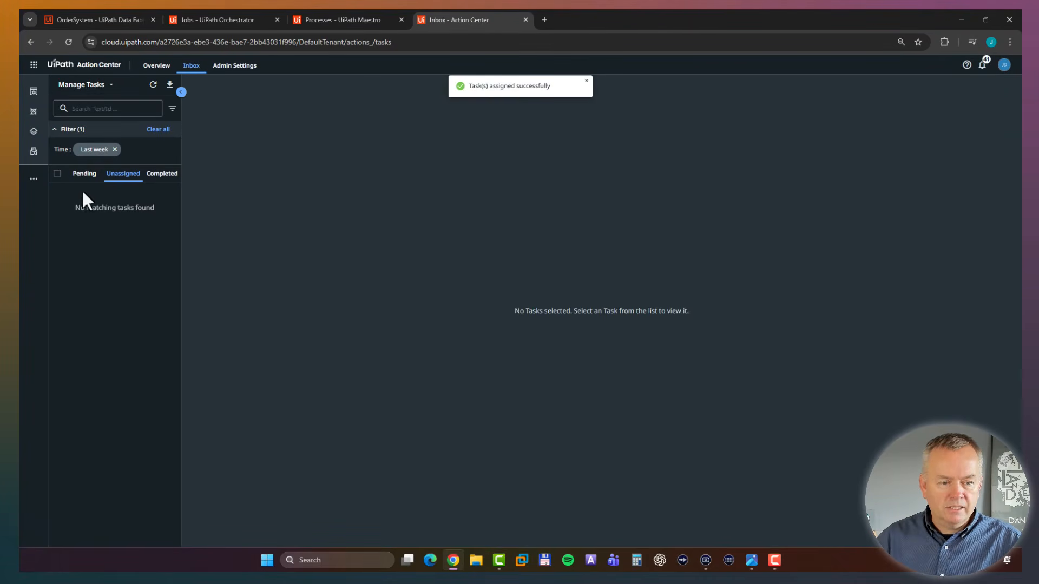
Process the pending approval tasks, approving the first purchase order and rejecting the second.
{"action": "left_click", "coordinate": [84, 173]}
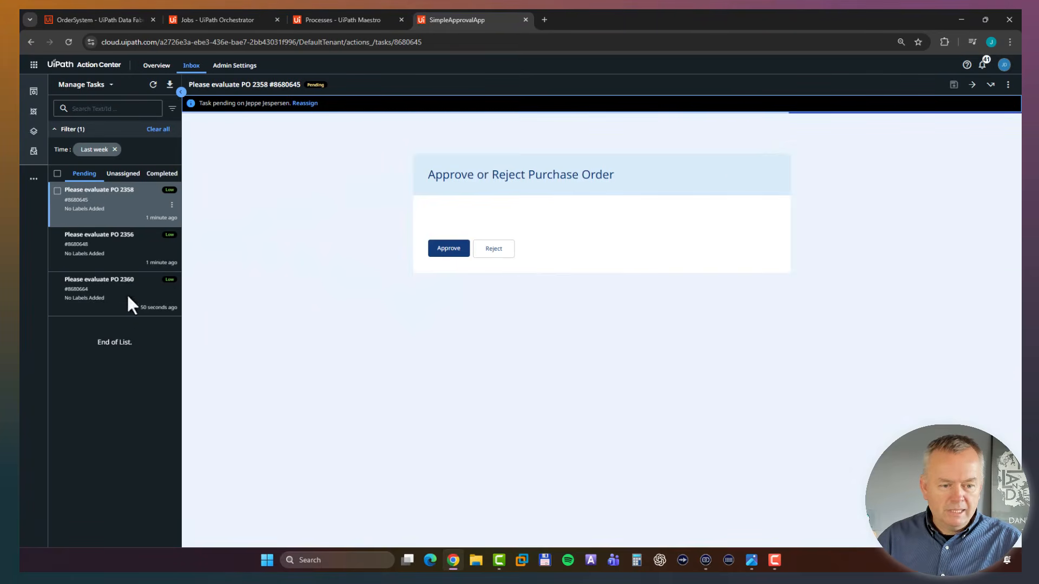
{"action": "left_click", "coordinate": [460, 259]}
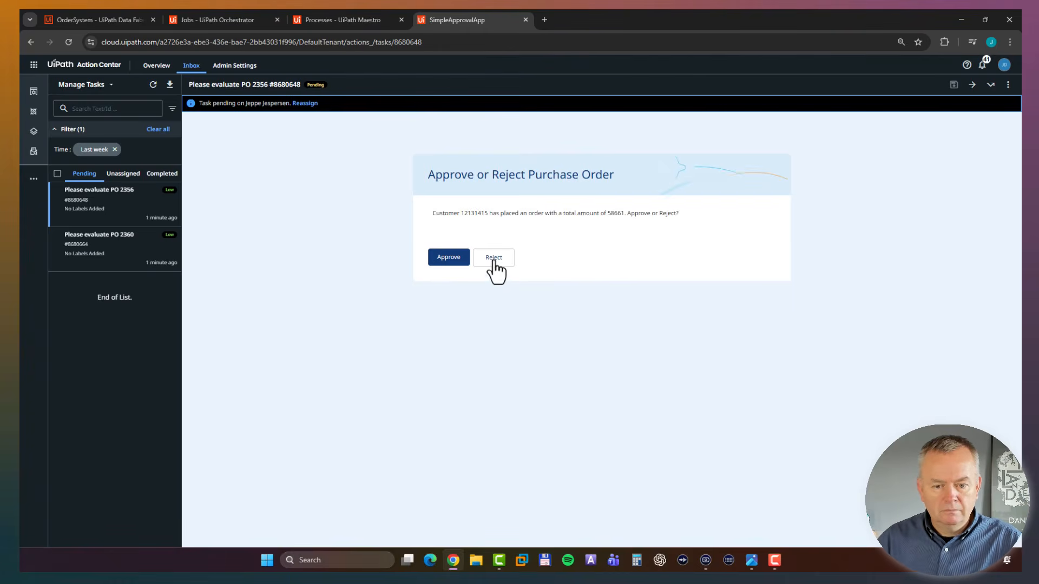
{"action": "left_click", "coordinate": [493, 265]}
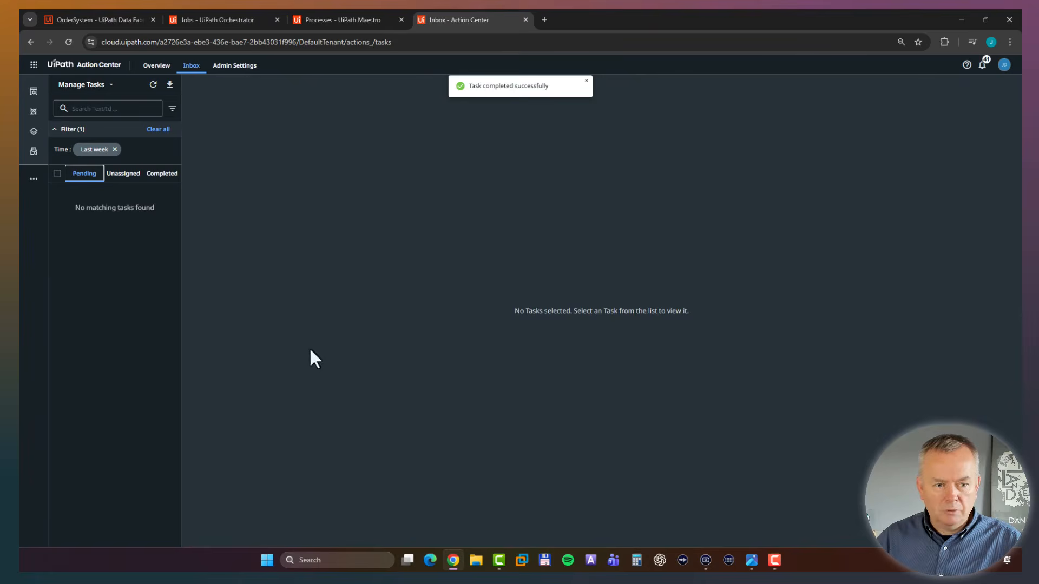
Switch to Maestro, review the execution of the rejected order's instance, and examine the Extract PO incident in the faulted Order Intake instance.
{"action": "left_click", "coordinate": [349, 21]}
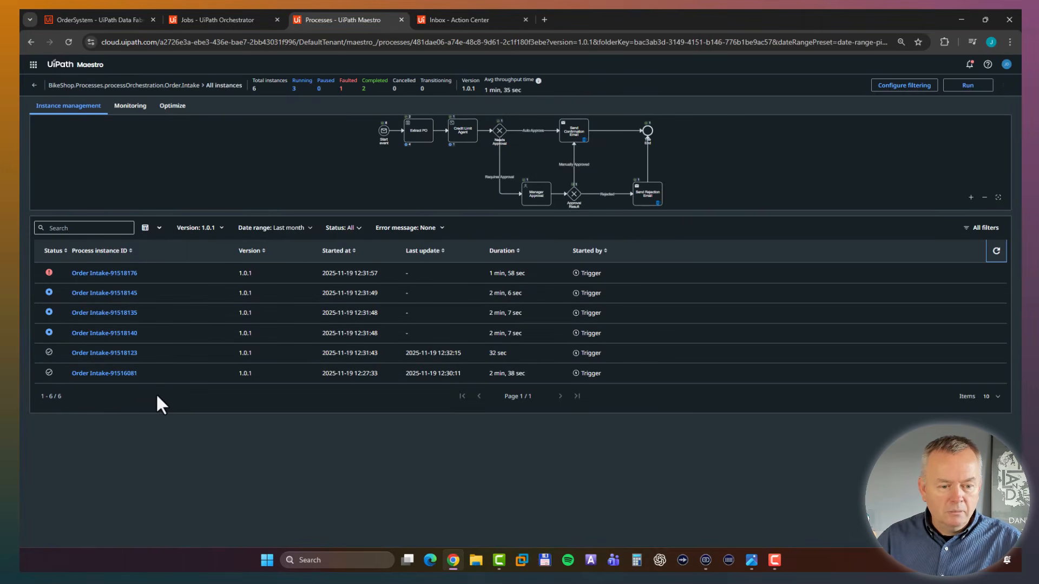
{"action": "left_click", "coordinate": [116, 314]}
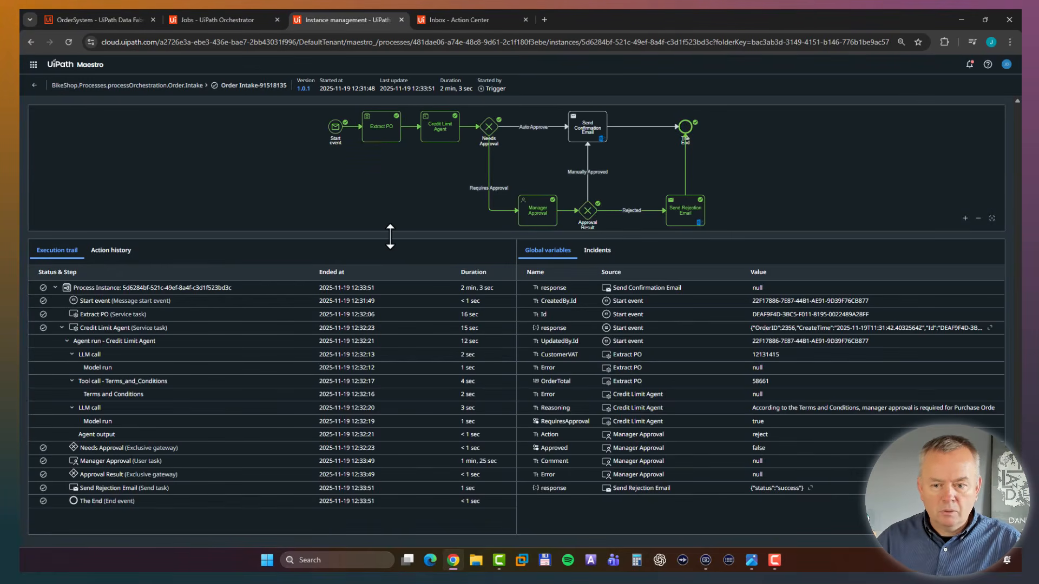
{"action": "left_click", "coordinate": [34, 85]}
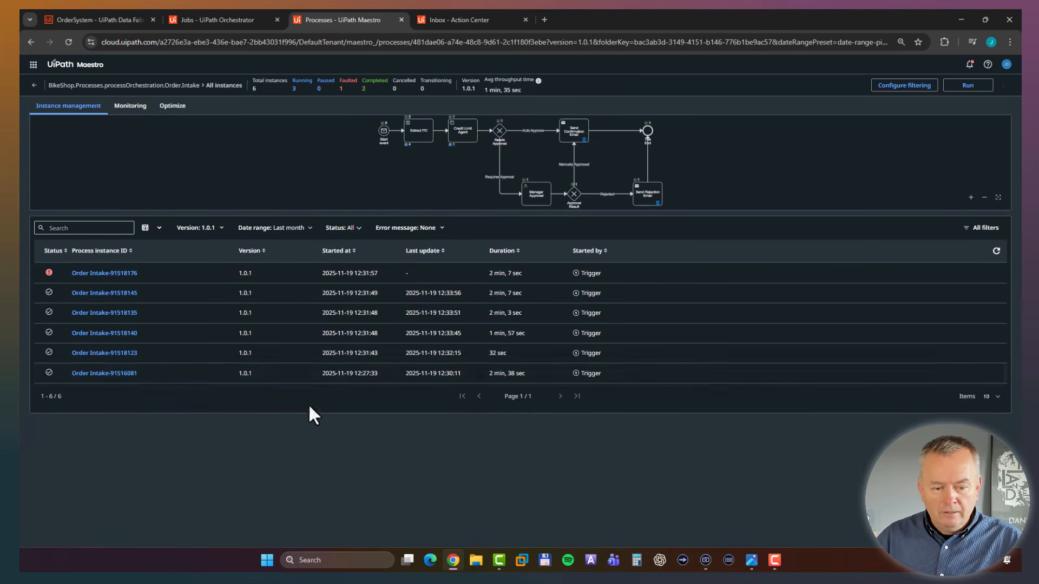
{"action": "left_click", "coordinate": [118, 275]}
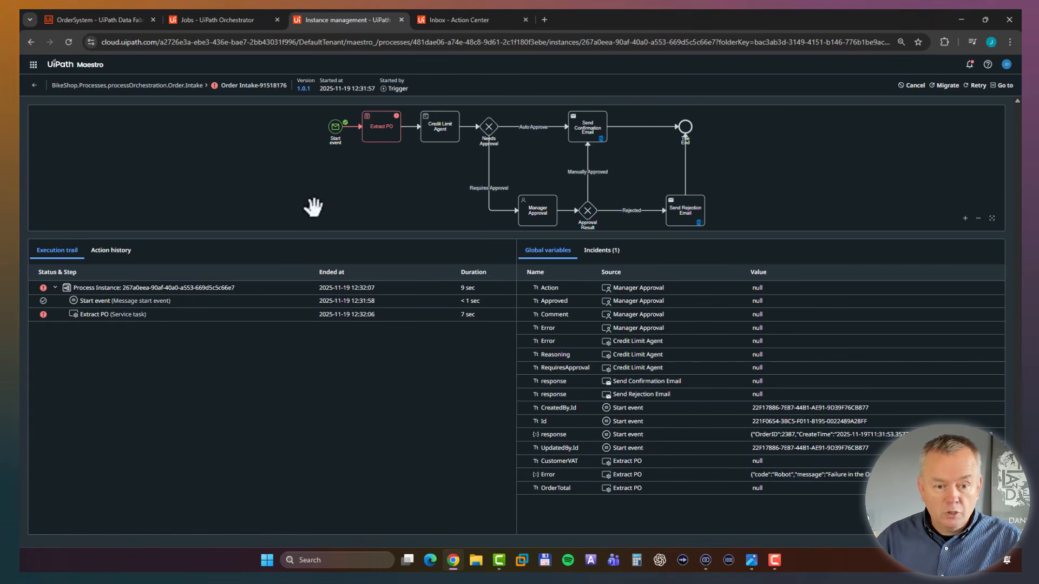
{"action": "left_click", "coordinate": [380, 131]}
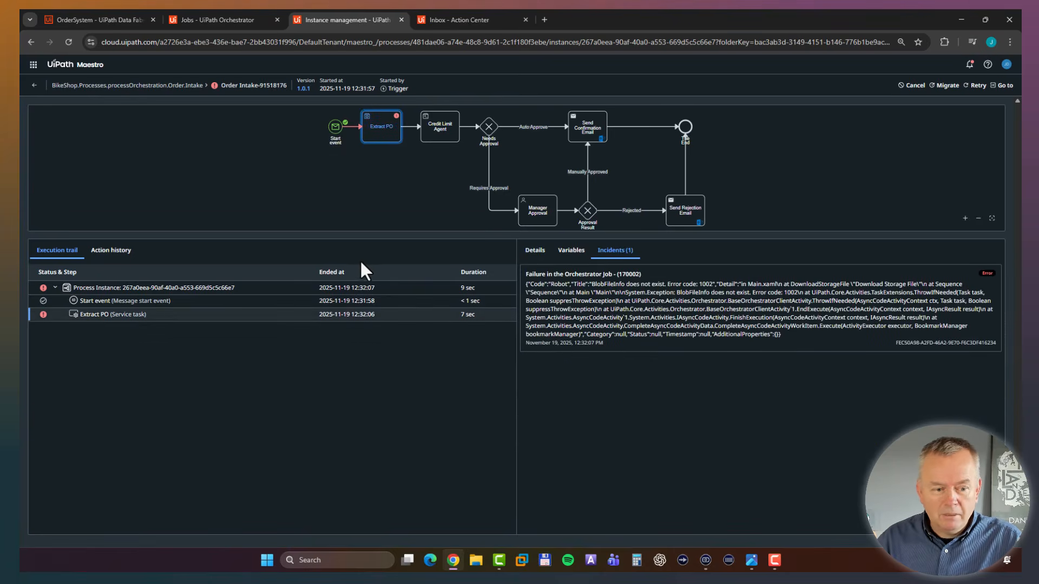
Replace the OrderNumber value in the faulted Extract PO task's JobArguments variable with the new order number and apply the variable update.
{"action": "left_click", "coordinate": [574, 252]}
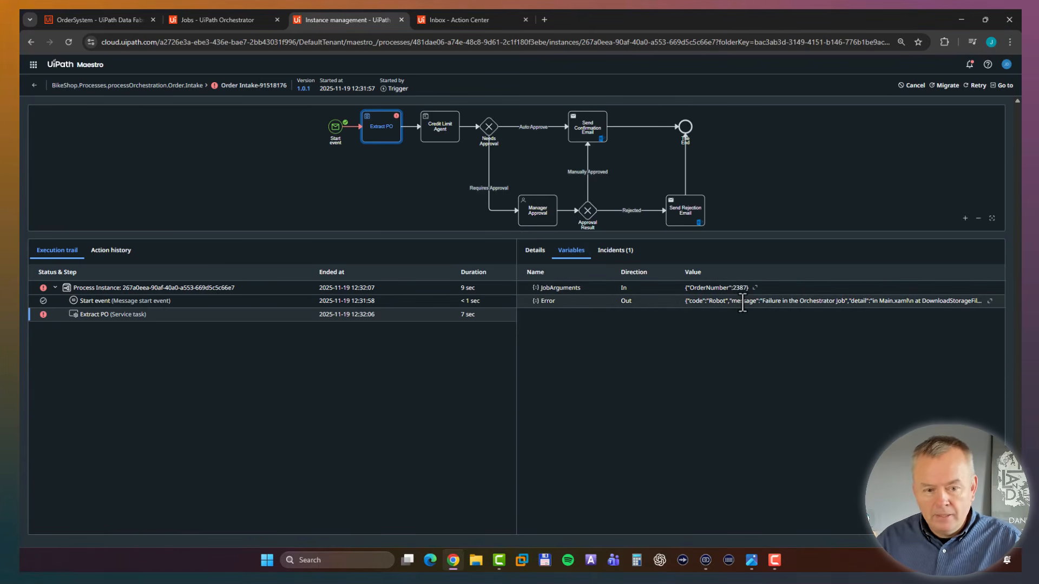
{"action": "double_click", "coordinate": [740, 288]}
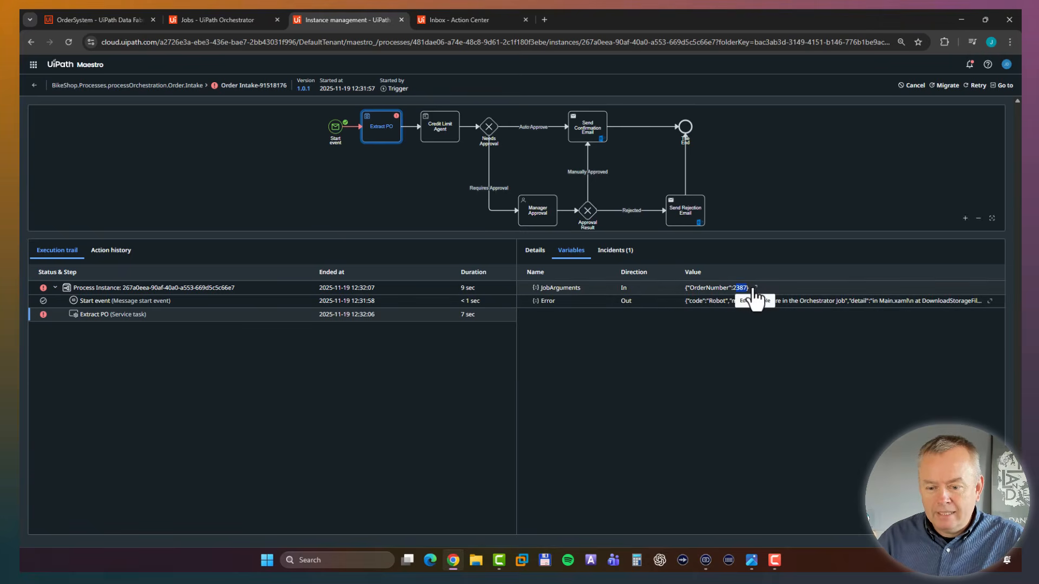
{"action": "left_click", "coordinate": [755, 289]}
{"action": "left_click_drag", "start_coordinate": [481, 245], "coordinate": [466, 249]}
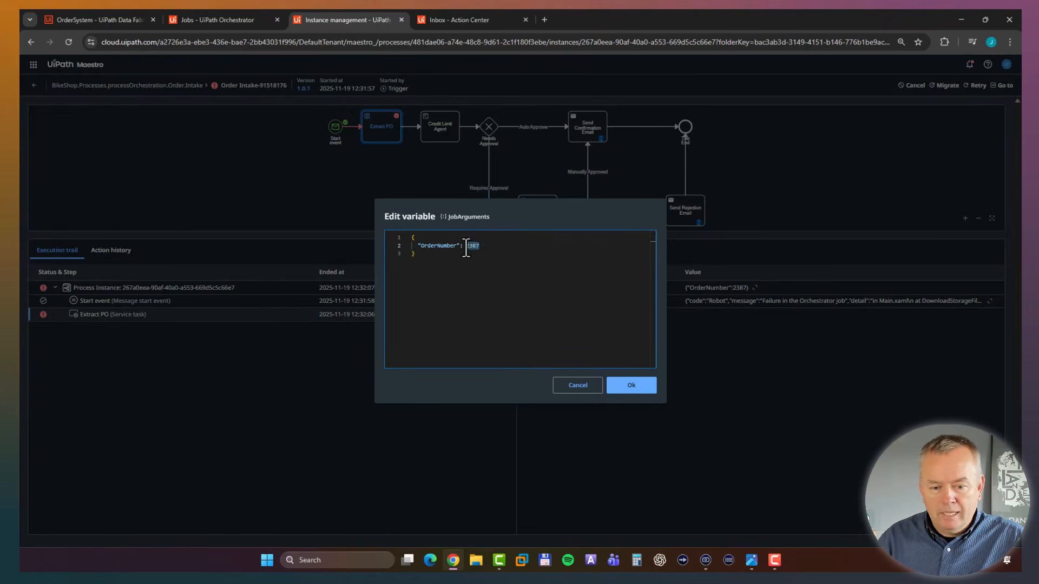
{"action": "type", "text": "2360"}
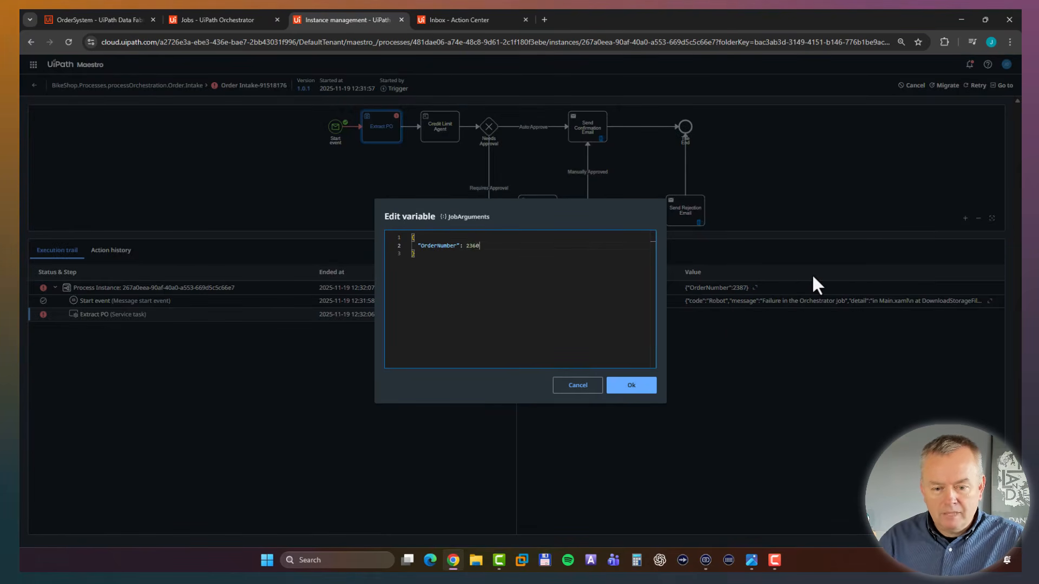
{"action": "left_click", "coordinate": [632, 385]}
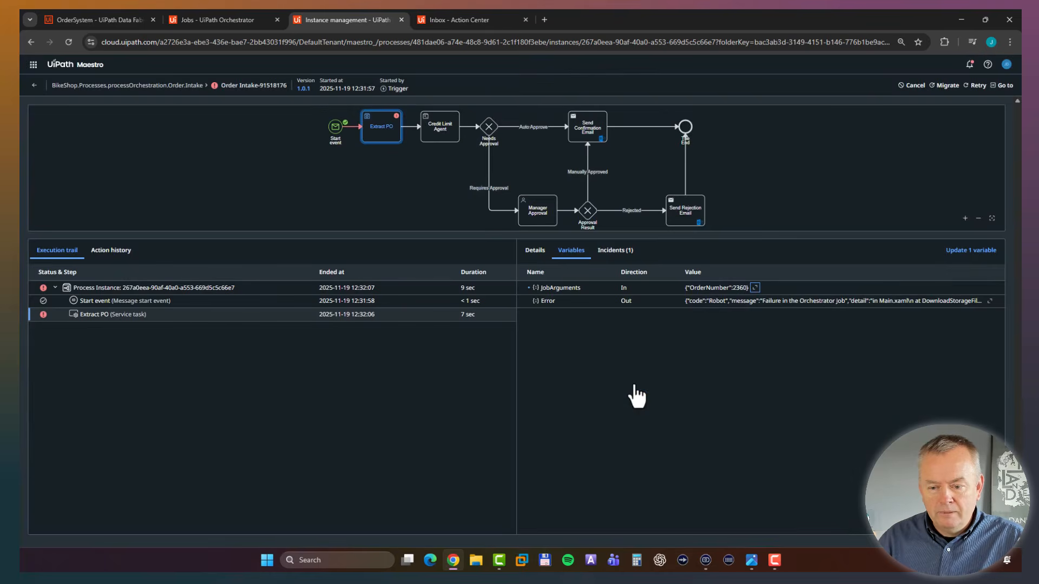
{"action": "left_click", "coordinate": [967, 252]}
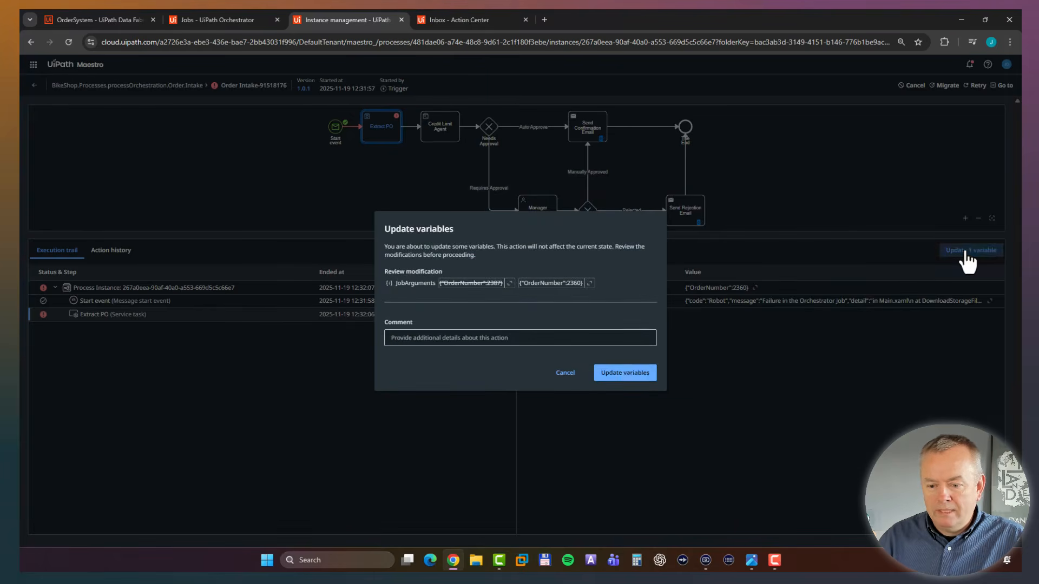
{"action": "left_click", "coordinate": [623, 380]}
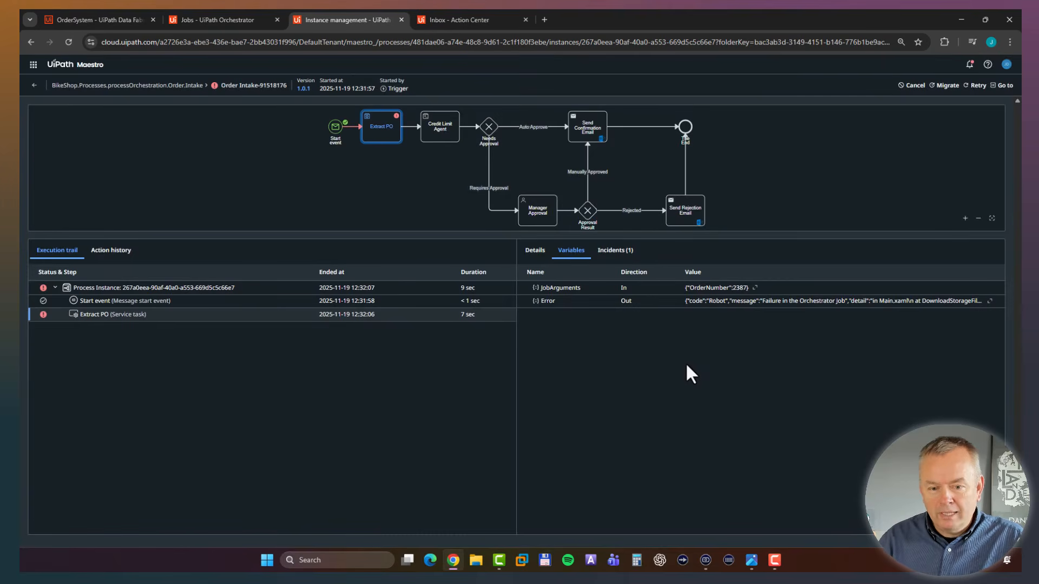
Retry the faulted Order Intake instance and open the app task of its Manager Approval element.
{"action": "left_click", "coordinate": [976, 87]}
{"action": "left_click", "coordinate": [620, 358]}
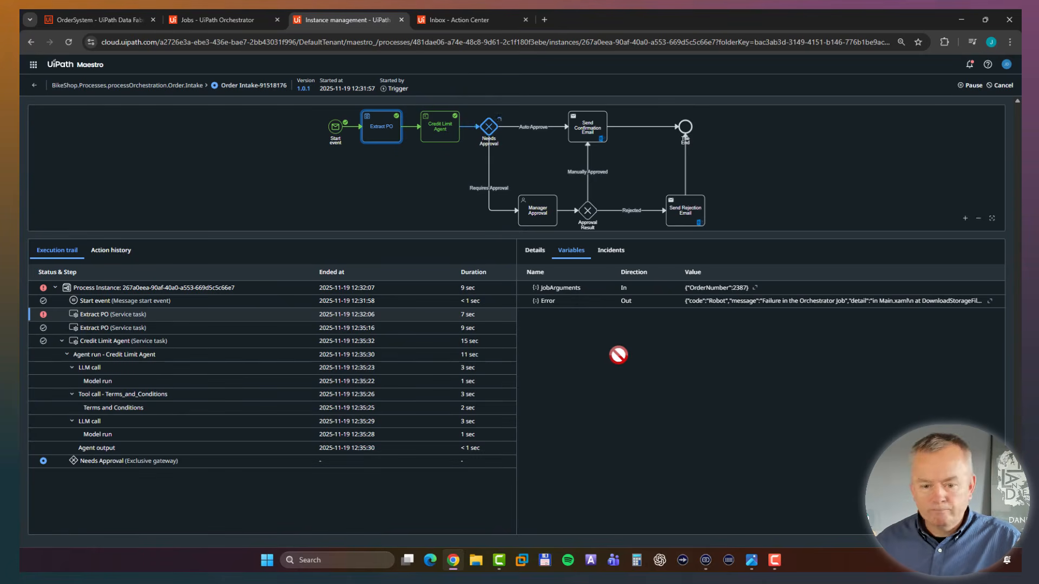
{"action": "left_click", "coordinate": [532, 224]}
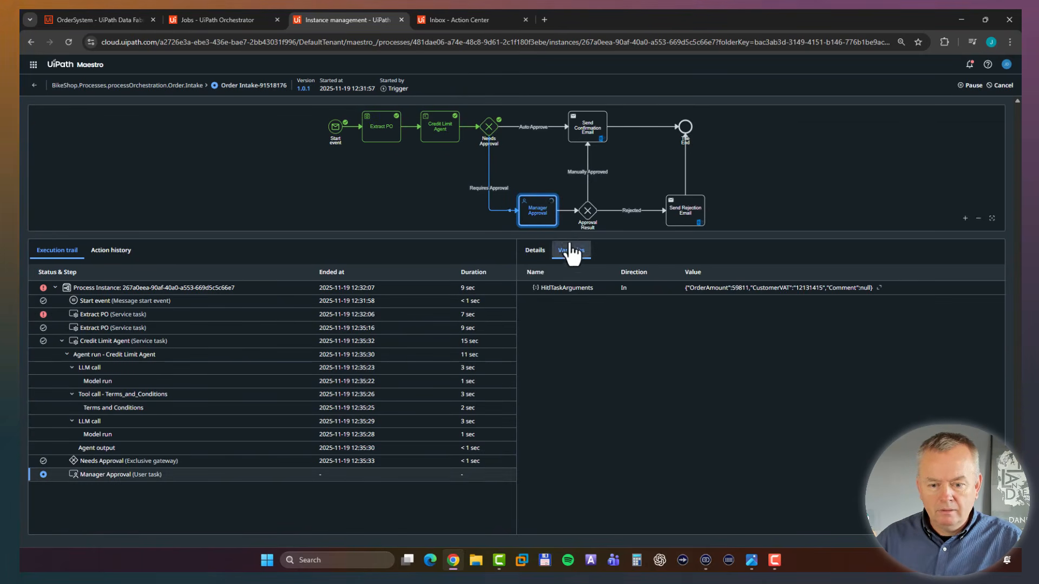
{"action": "left_click", "coordinate": [533, 252]}
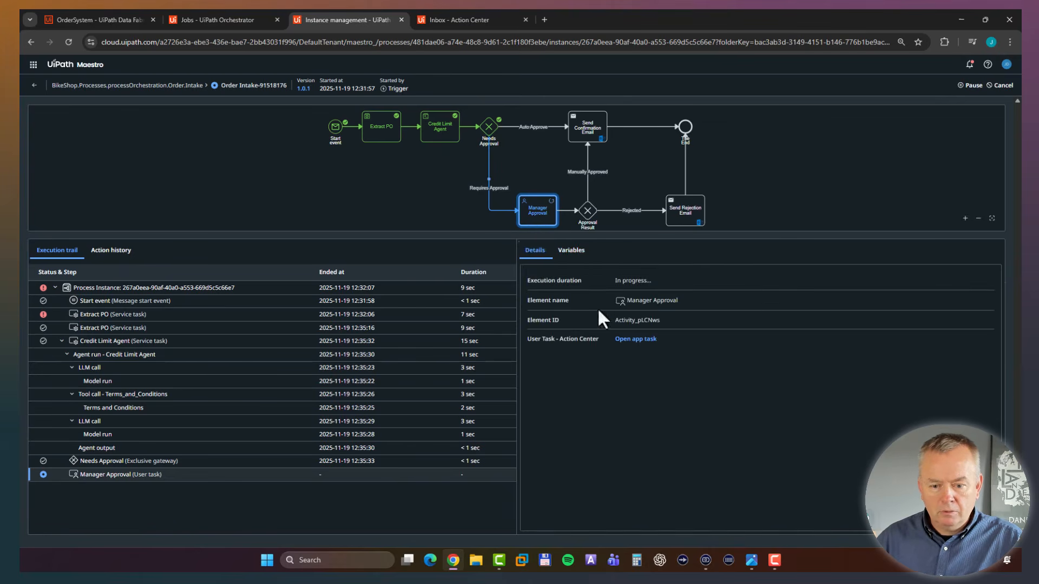
{"action": "left_click", "coordinate": [622, 339]}
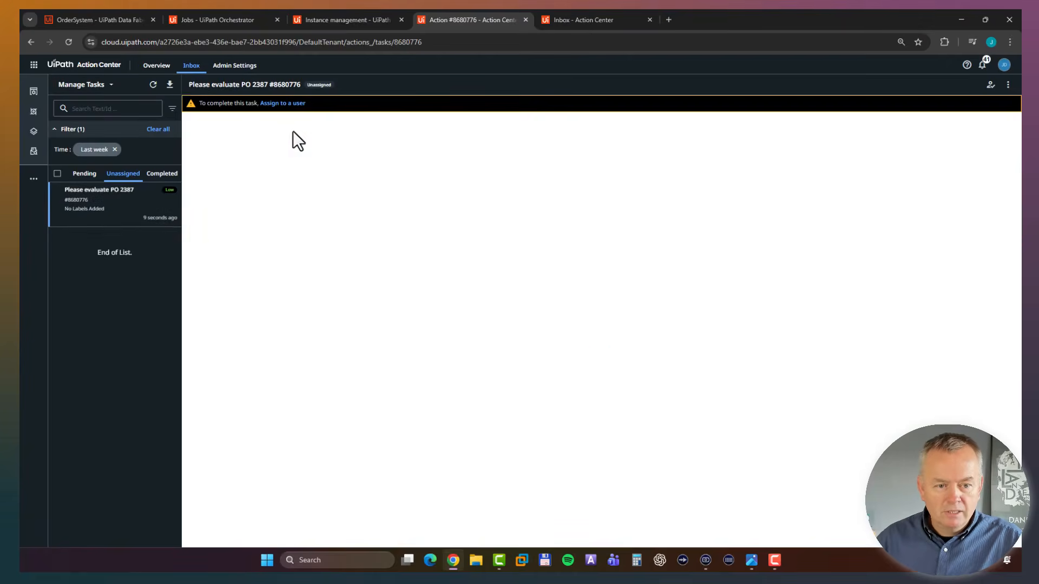
Assign the unassigned purchase order task to the approving user and reject the purchase order.
{"action": "left_click", "coordinate": [297, 103]}
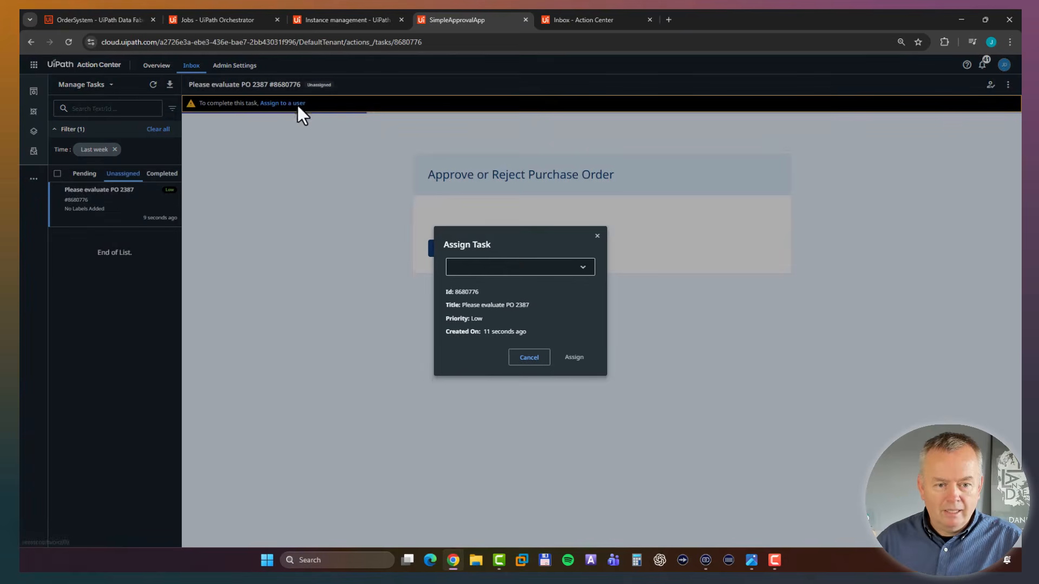
{"action": "left_click", "coordinate": [485, 273]}
{"action": "left_click", "coordinate": [505, 297]}
{"action": "left_click", "coordinate": [574, 357]}
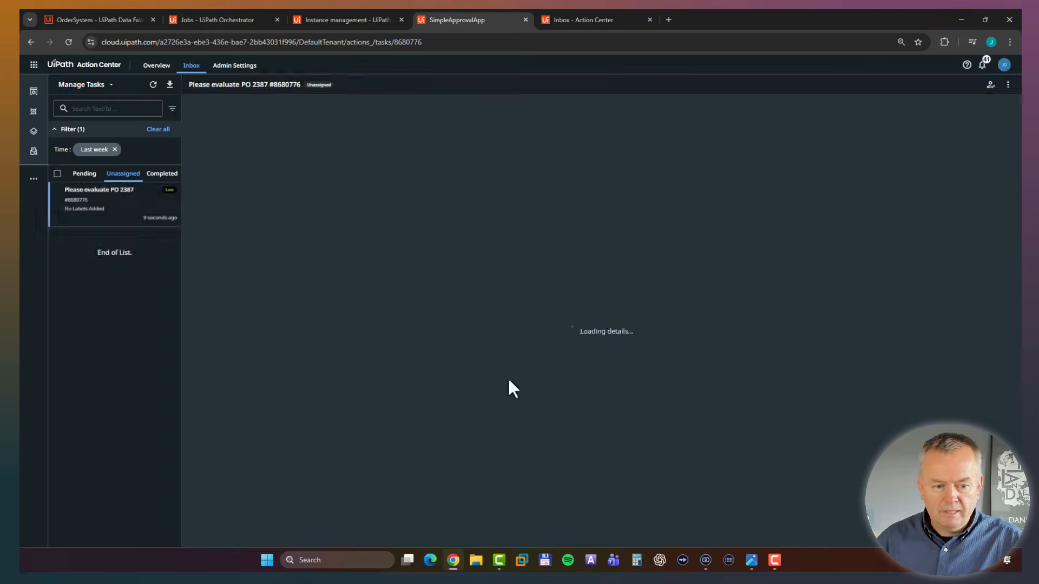
{"action": "left_click", "coordinate": [85, 176]}
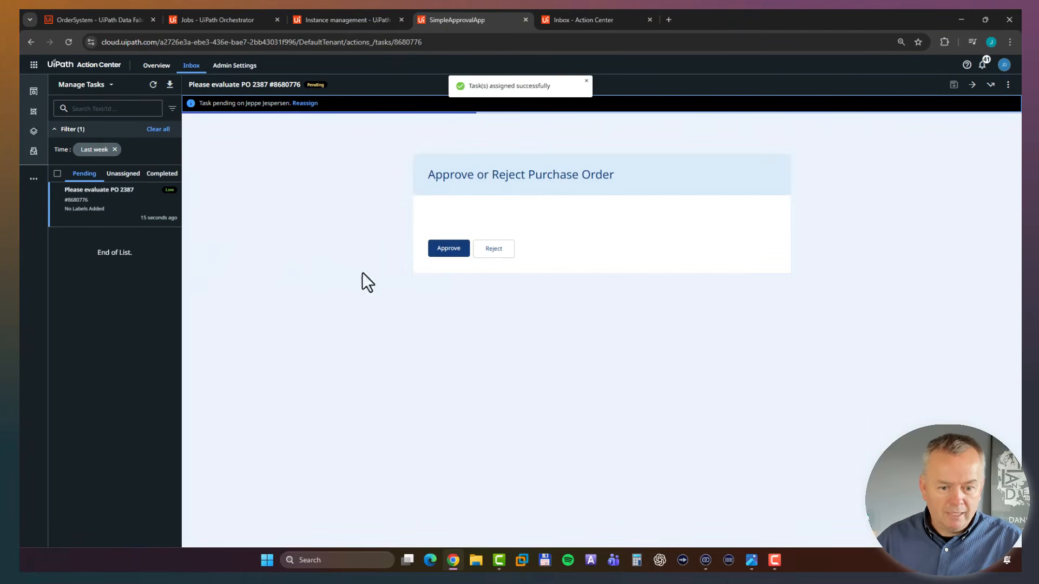
{"action": "left_click", "coordinate": [494, 259]}
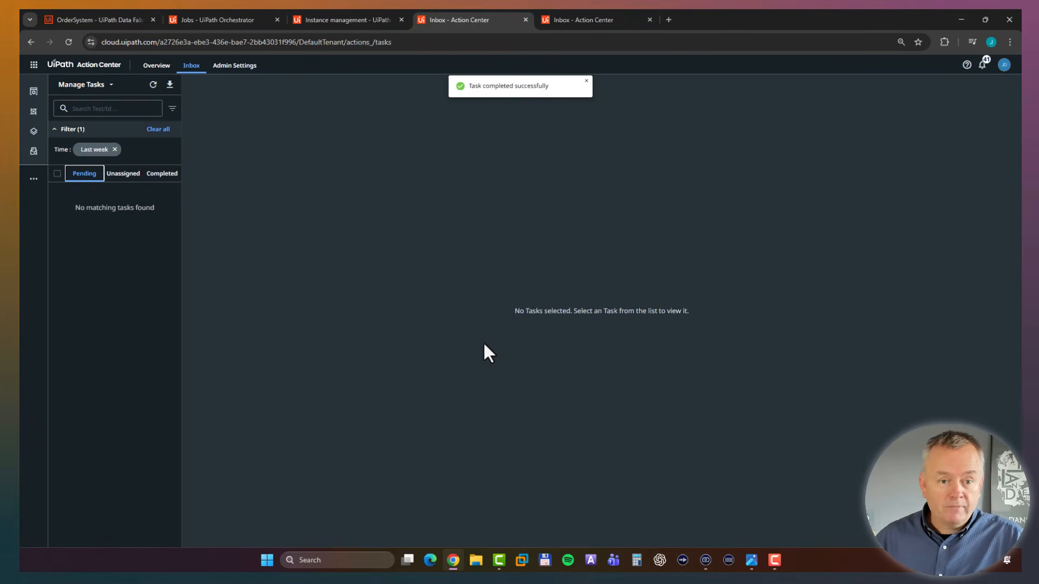
Switch to Maestro, return to the list of all Order Intake instances, refresh it, and fit the process diagram into an enlarged view.
{"action": "left_click", "coordinate": [341, 21]}
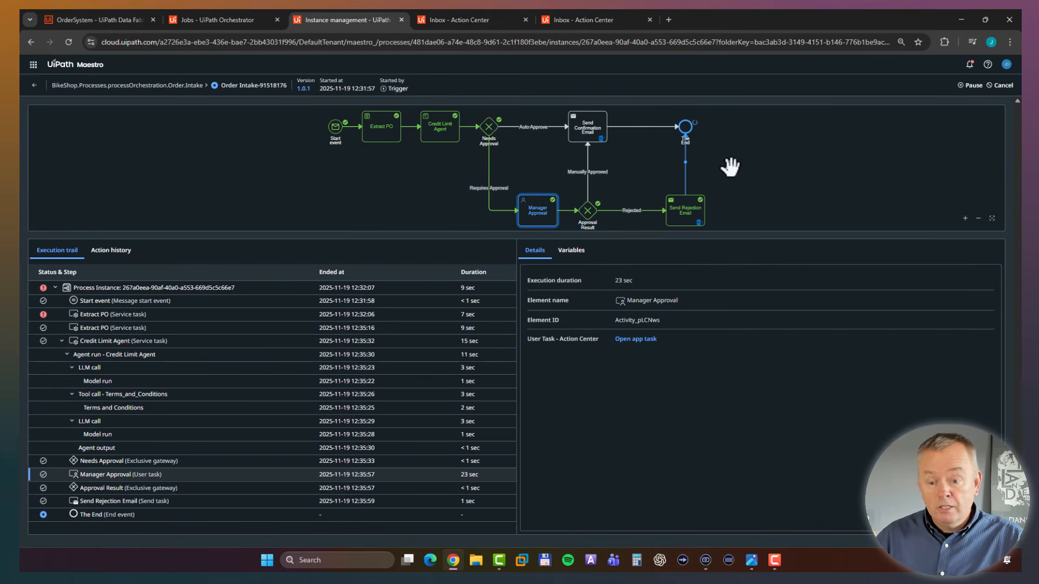
{"action": "left_click", "coordinate": [34, 86]}
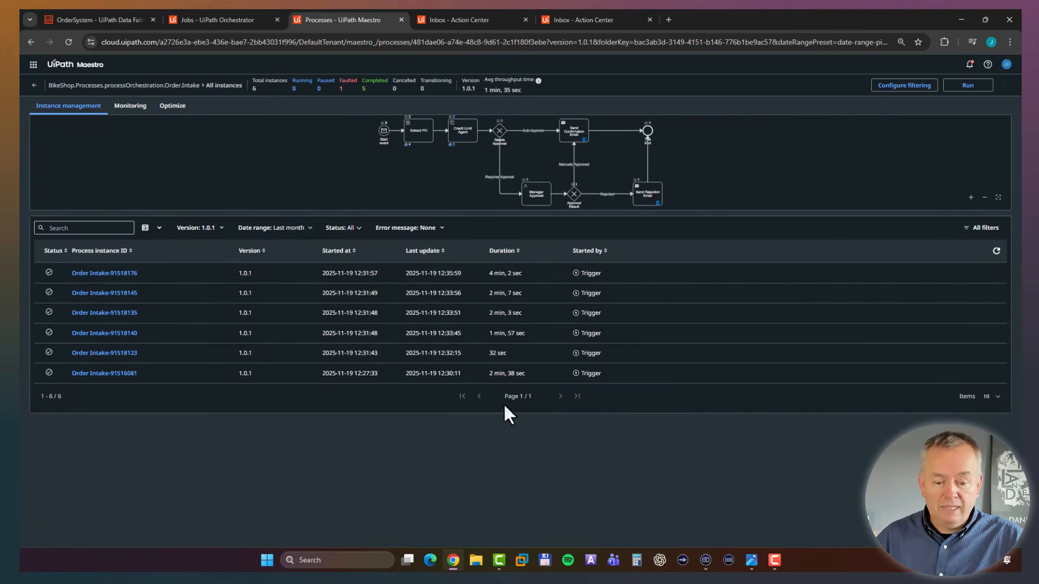
{"action": "left_click", "coordinate": [996, 251]}
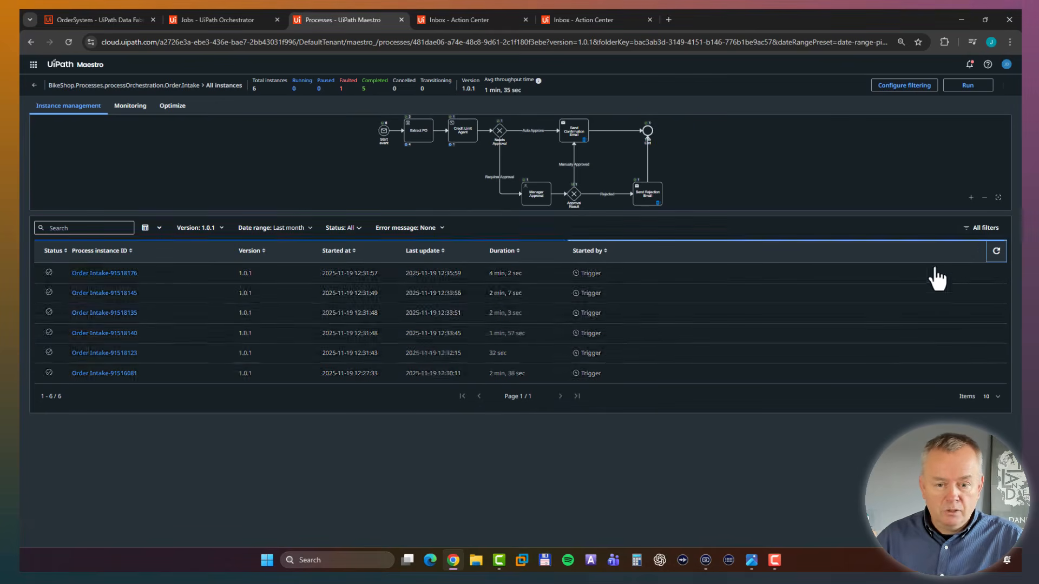
{"action": "left_click_drag", "start_coordinate": [377, 212], "coordinate": [378, 320]}
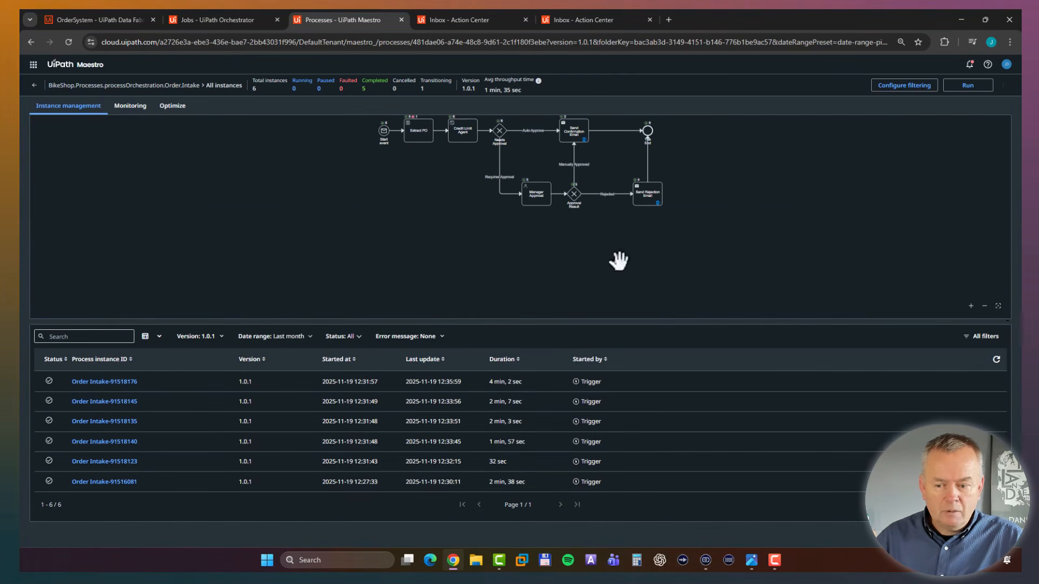
{"action": "left_click", "coordinate": [997, 305]}
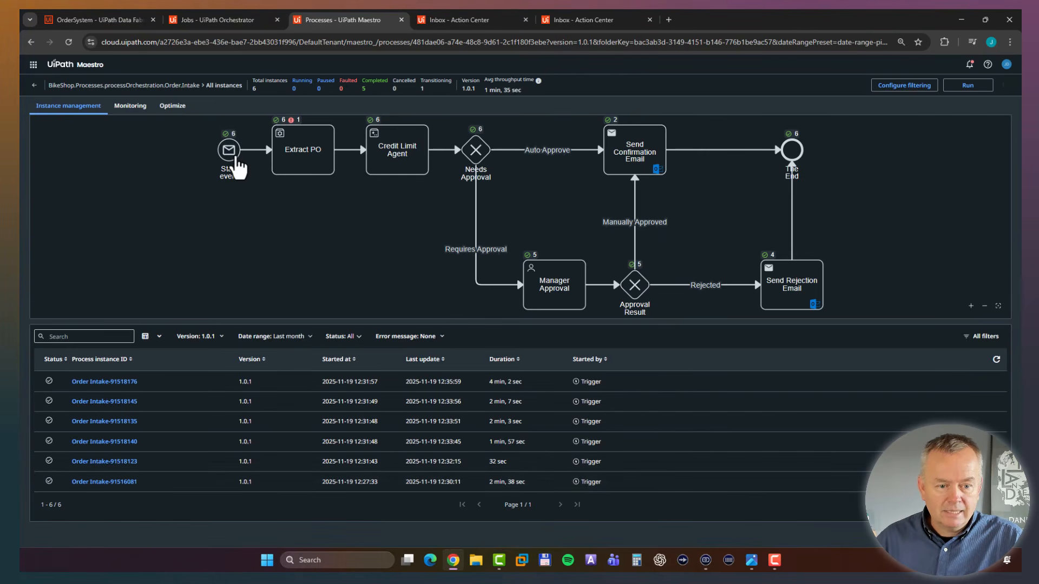
Examine the execution counts along the process diagram, from Extract PO through Manager Approval and both email tasks to the end event.
{"action": "mouse_move", "coordinate": [278, 129]}
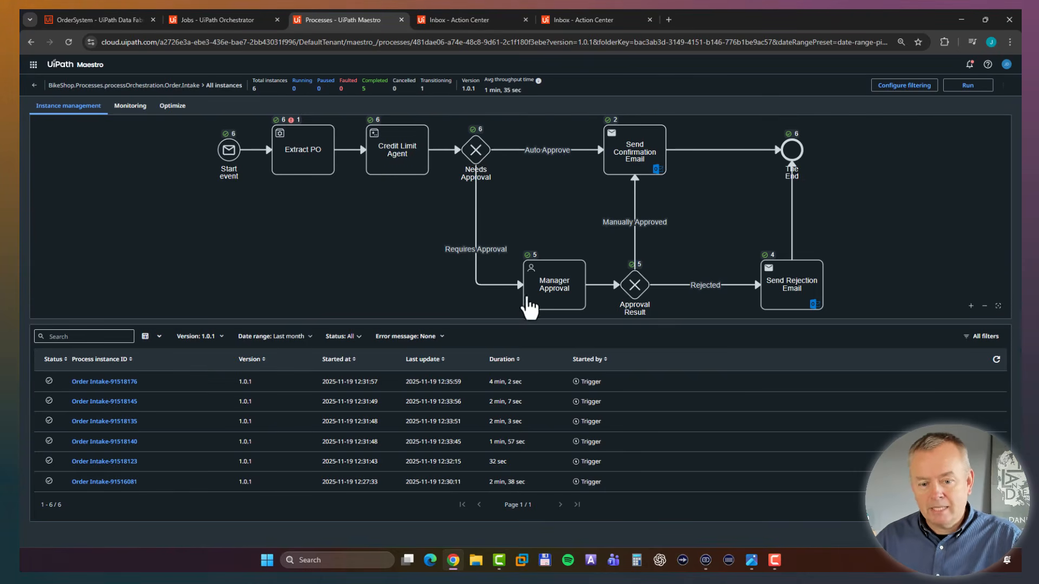
{"action": "left_click", "coordinate": [564, 291]}
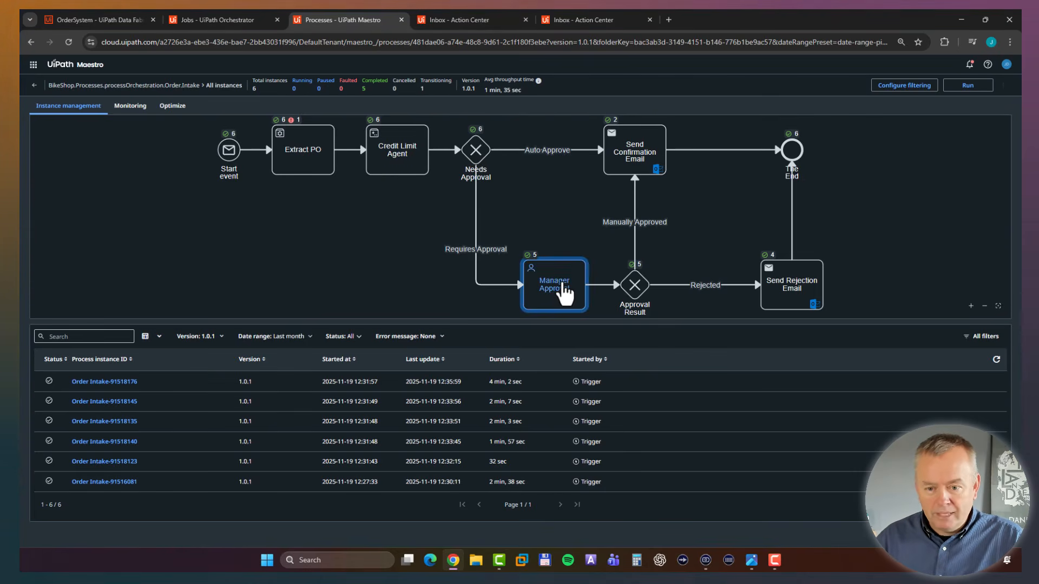
{"action": "left_click", "coordinate": [636, 154]}
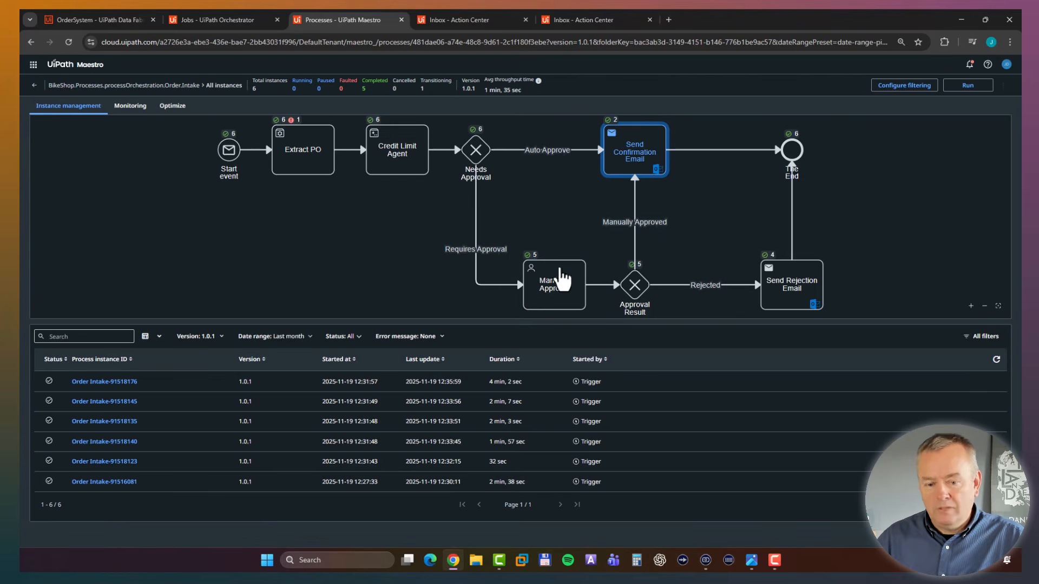
{"action": "left_click", "coordinate": [557, 299]}
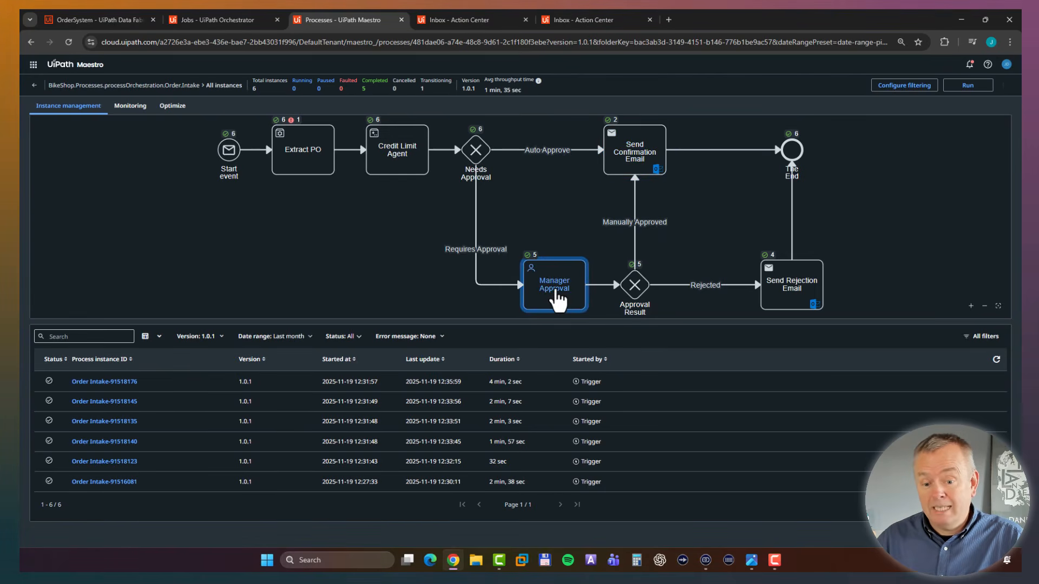
{"action": "left_click", "coordinate": [637, 292]}
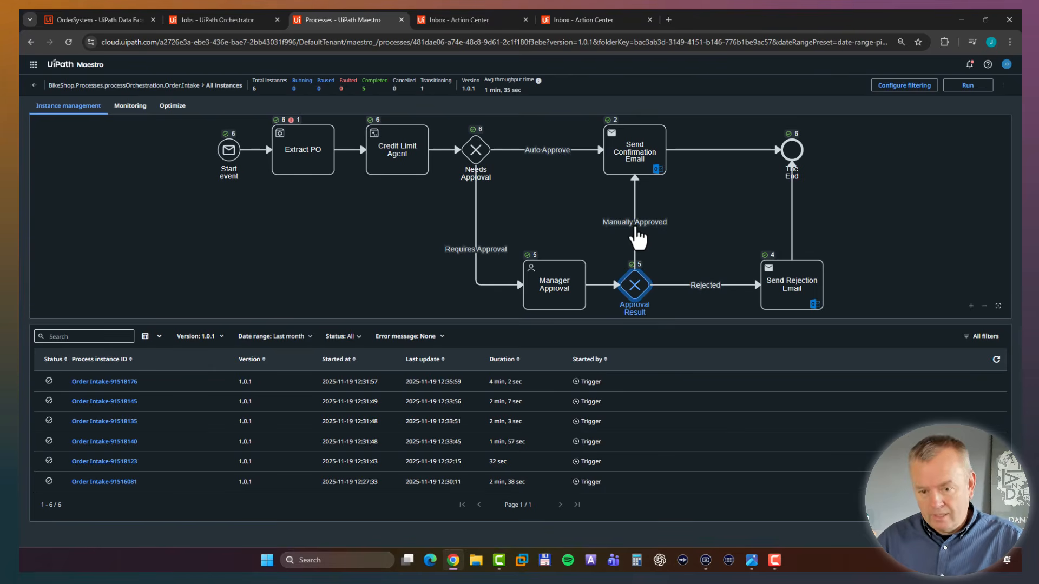
{"action": "left_click", "coordinate": [632, 147]}
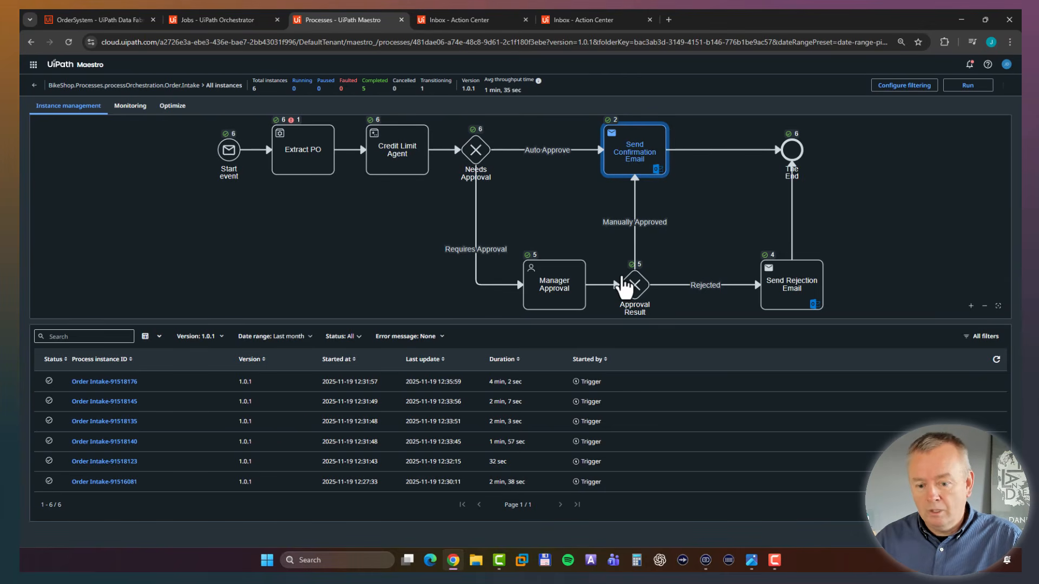
{"action": "left_click", "coordinate": [795, 290]}
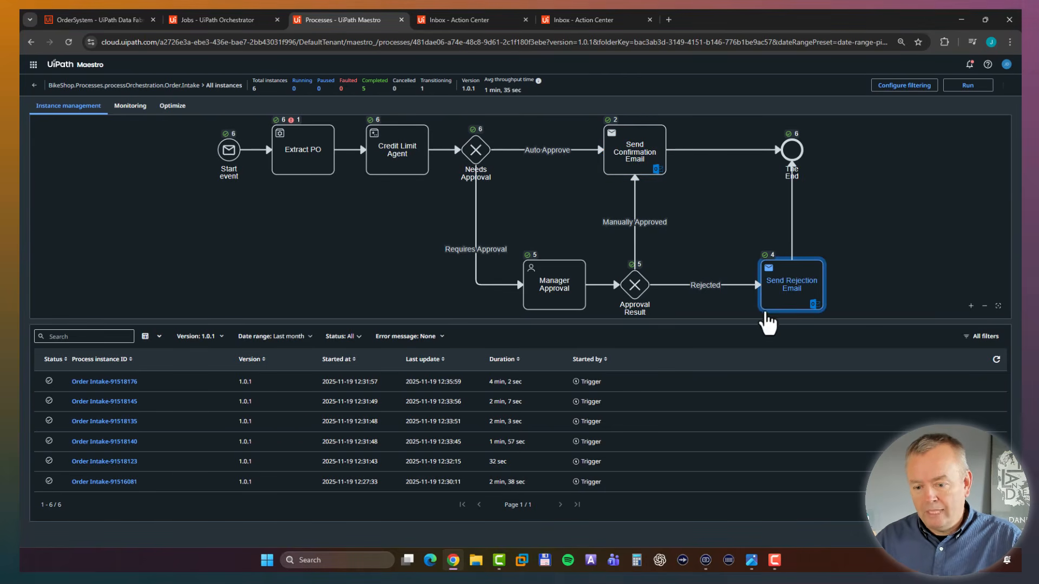
{"action": "left_click", "coordinate": [793, 151]}
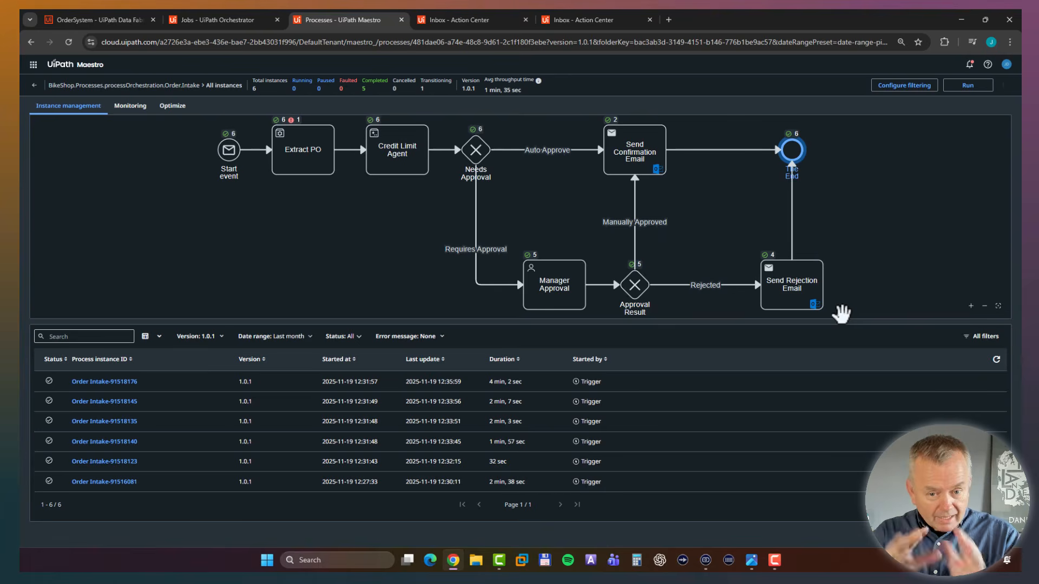
{"action": "left_click", "coordinate": [287, 245]}
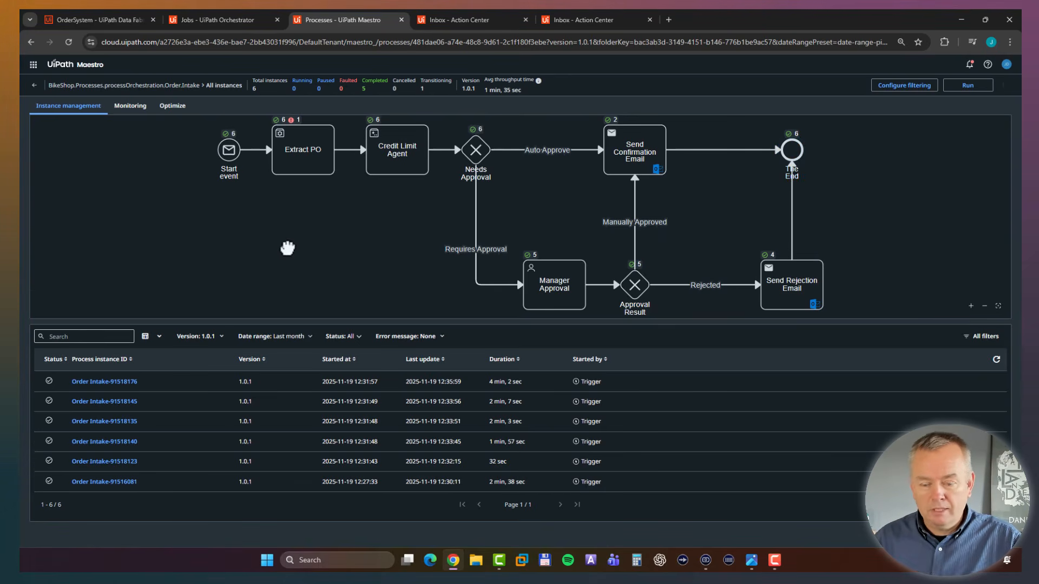
{"action": "left_click_drag", "start_coordinate": [276, 322], "coordinate": [258, 368]}
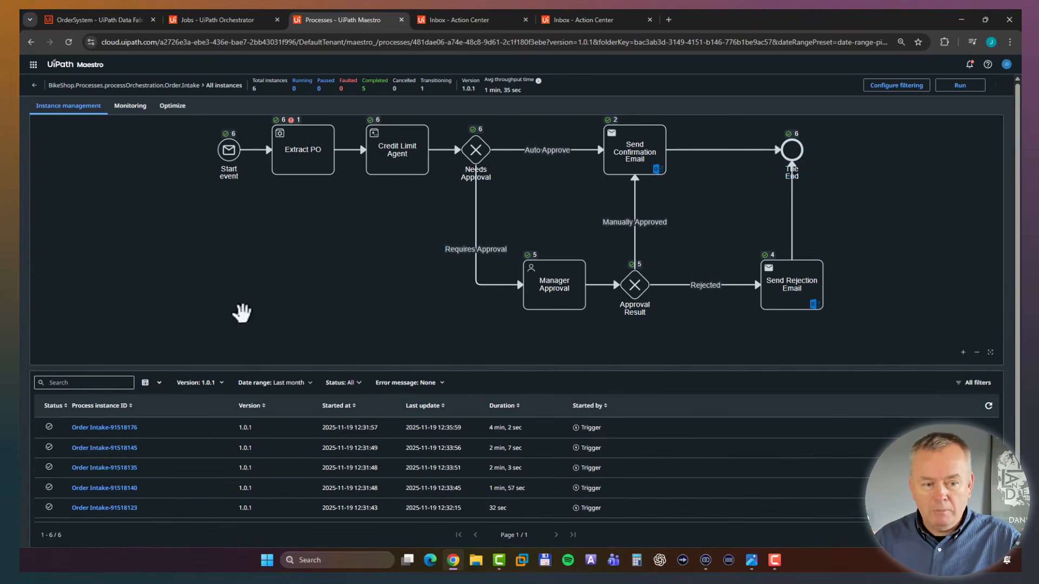
Review the Order Intake monitoring heatmap across the whole diagram, and examine the process optimization metrics and inefficiencies.
{"action": "left_click", "coordinate": [130, 106]}
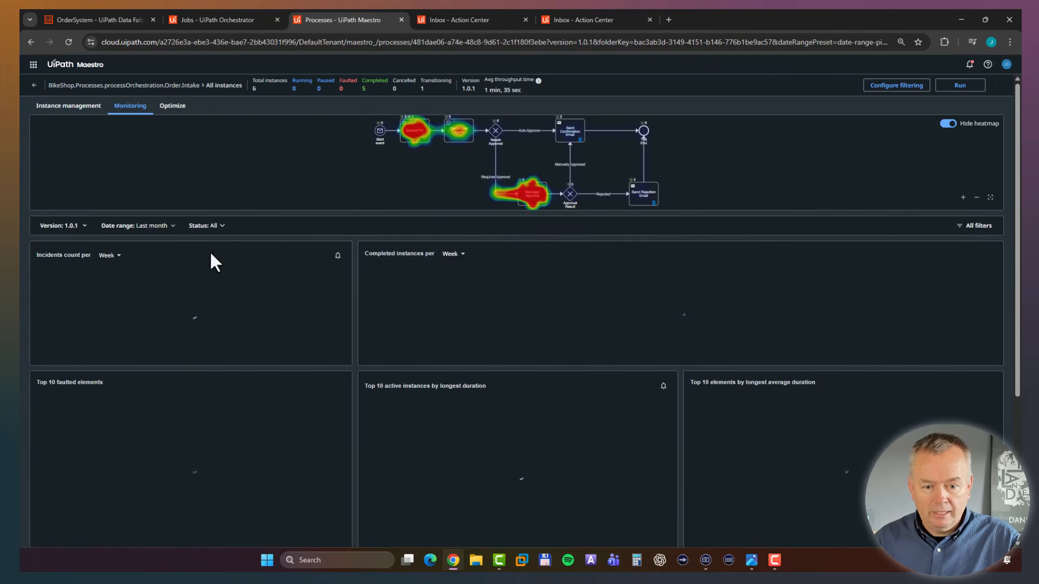
{"action": "left_click_drag", "start_coordinate": [293, 215], "coordinate": [274, 338]}
{"action": "left_click", "coordinate": [990, 323]}
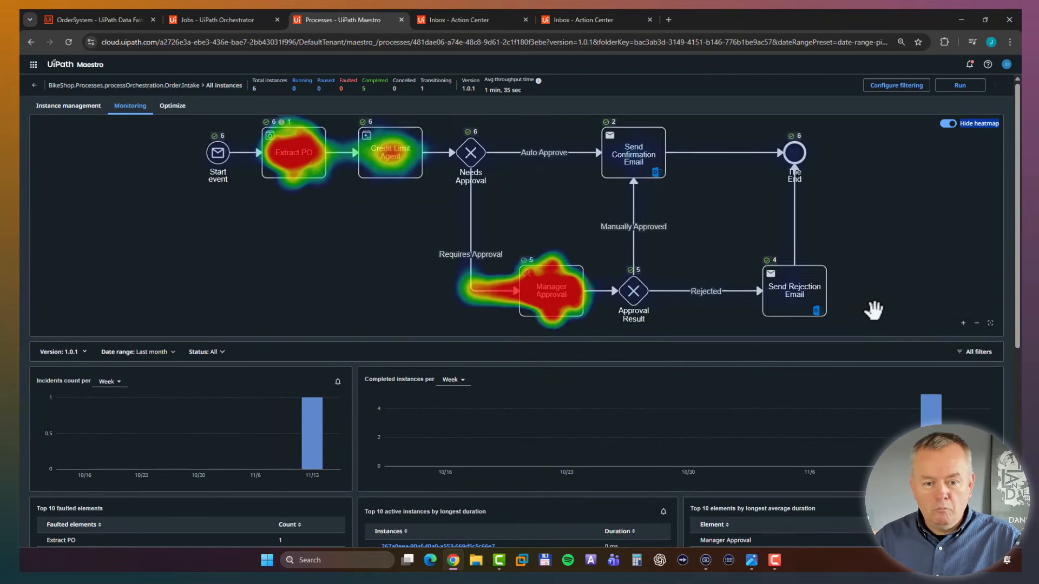
{"action": "left_click", "coordinate": [976, 323]}
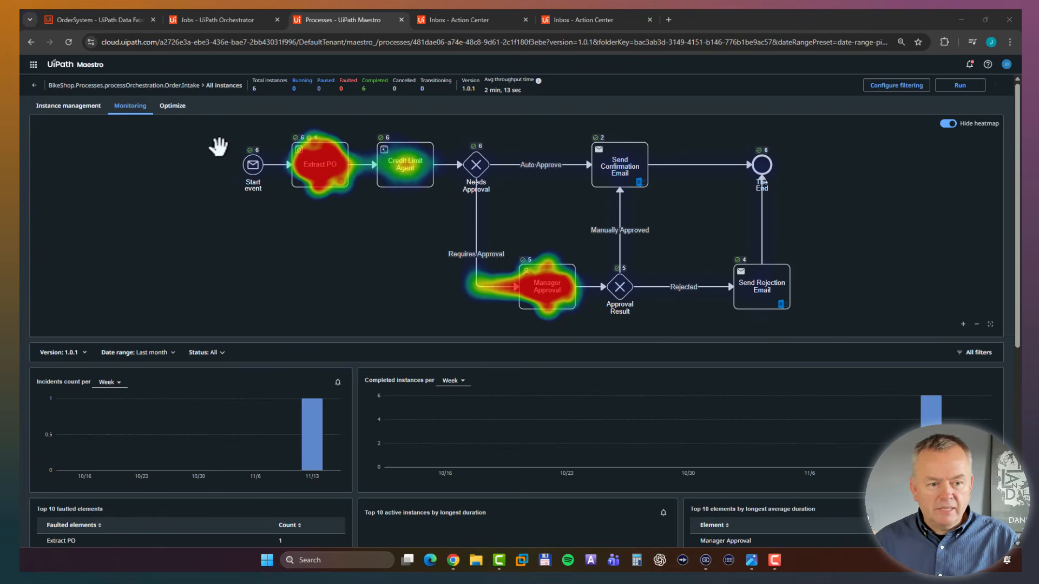
{"action": "left_click", "coordinate": [174, 107]}
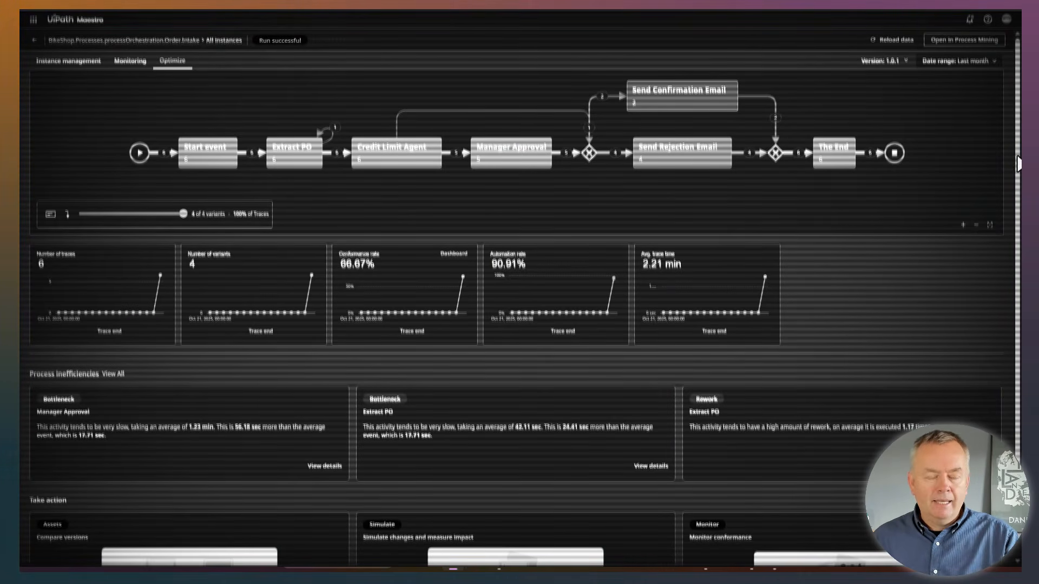
{"action": "left_click_drag", "start_coordinate": [1017, 164], "coordinate": [1017, 233]}
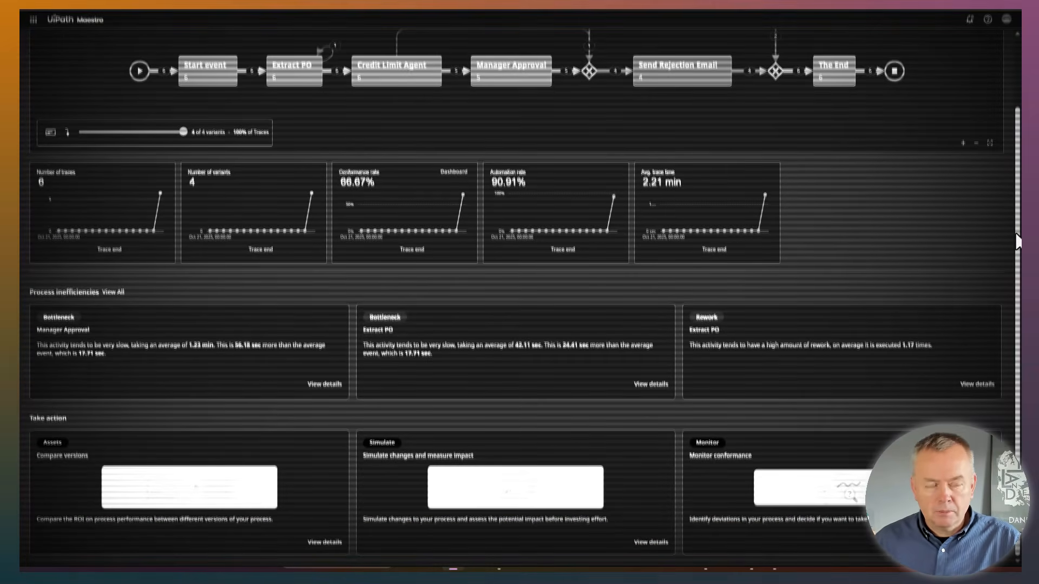